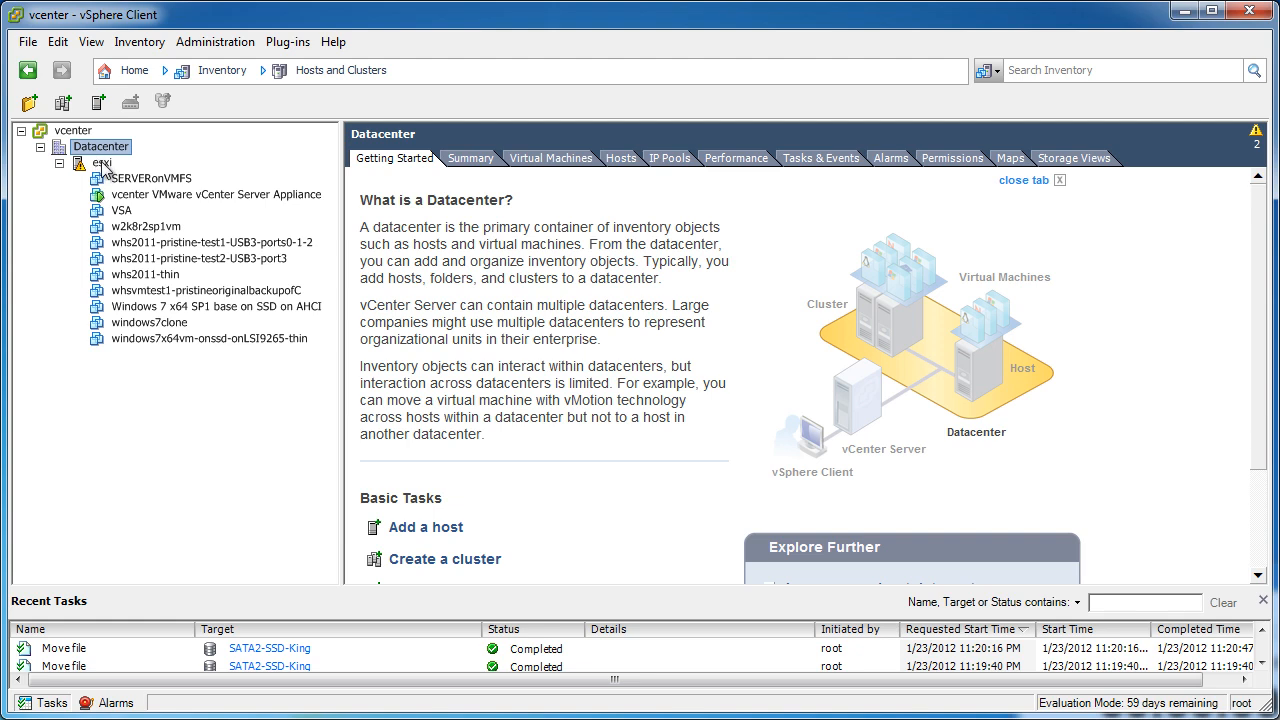
# - Select the esxi host to show its storage configuration with six datastores
pyautogui.click(102, 162)
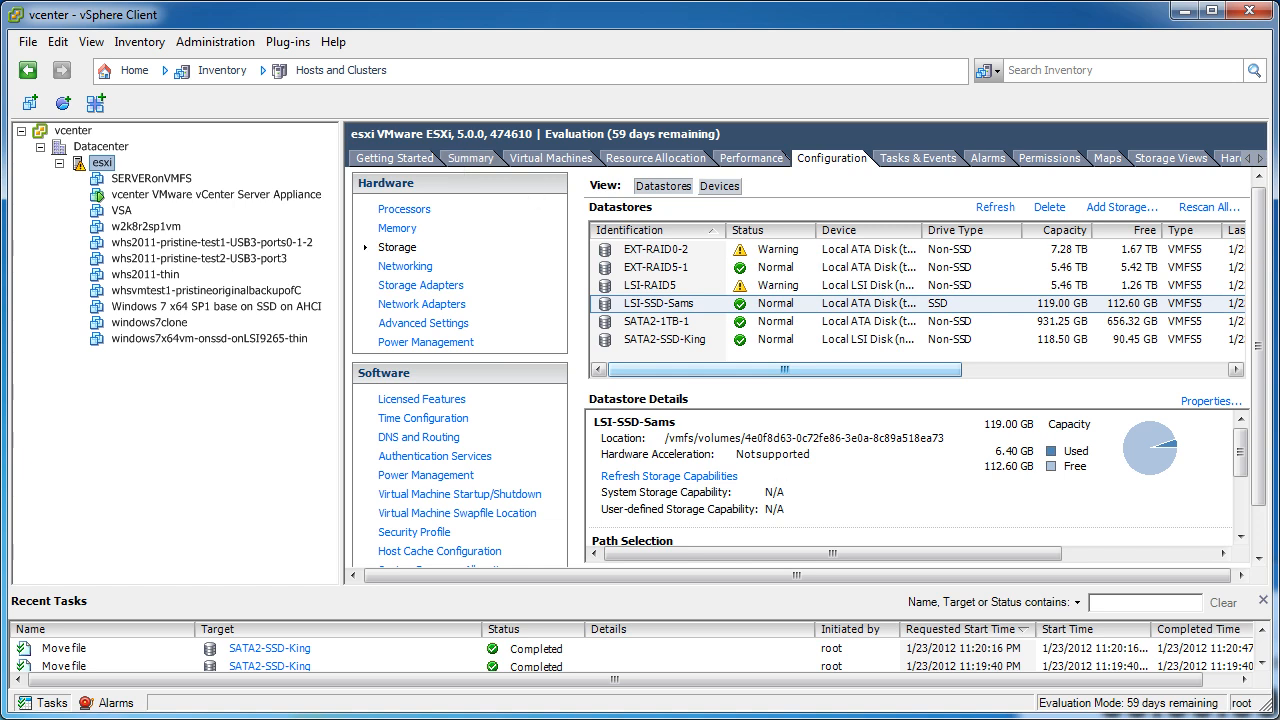
# - Launch Veeam Backup and FastSCP, enlarge it to full screen, and bring up the Servers group's actions
pyautogui.press('super')
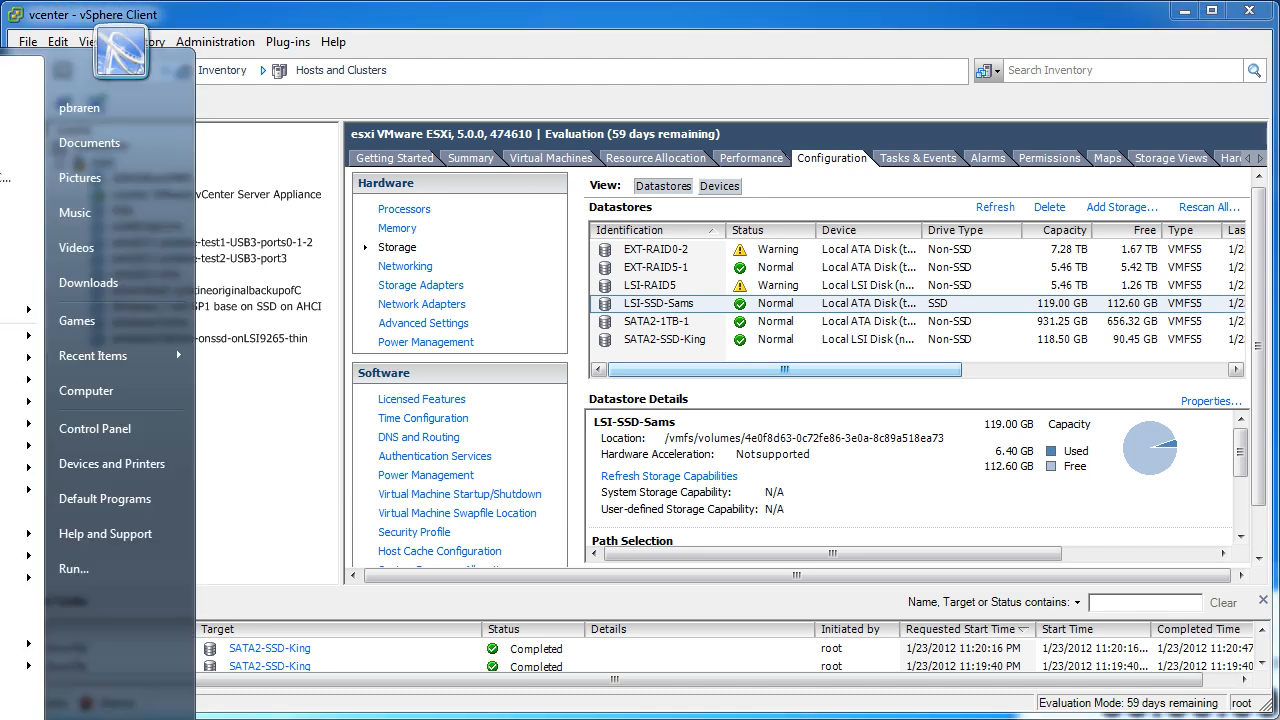
pyautogui.write('mega')
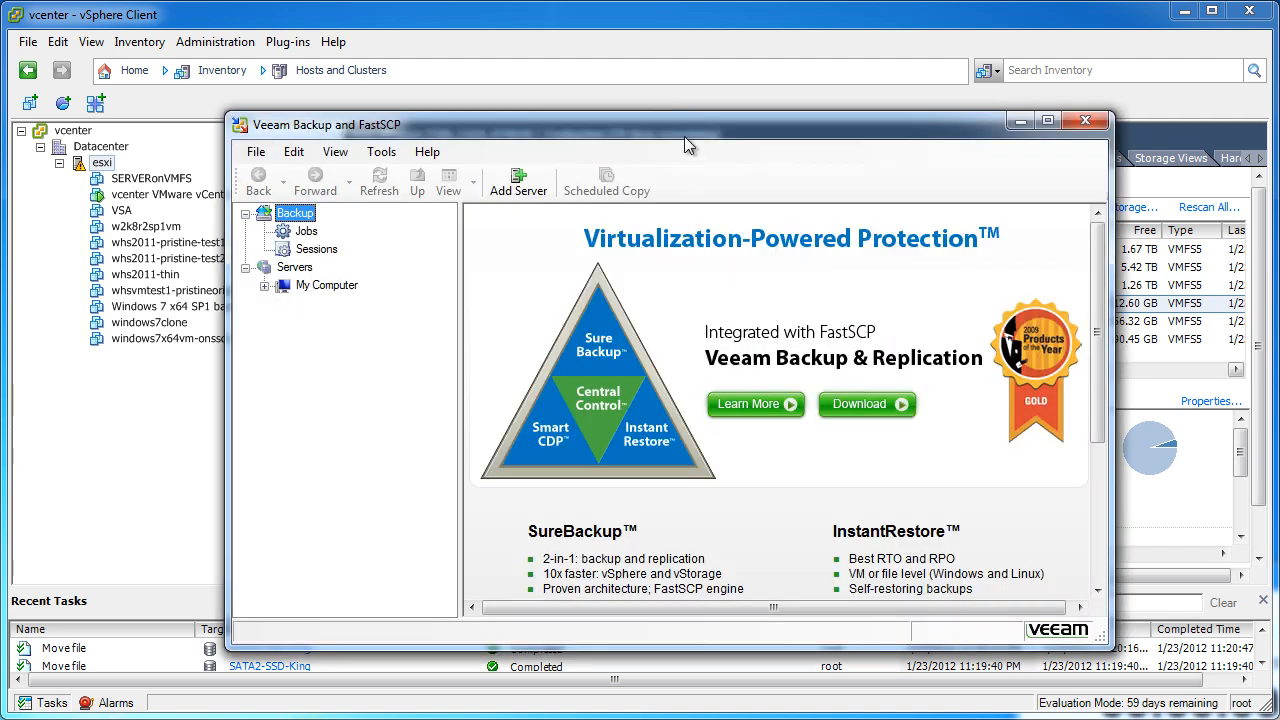
pyautogui.moveTo(686, 145); pyautogui.dragTo(461, 23)
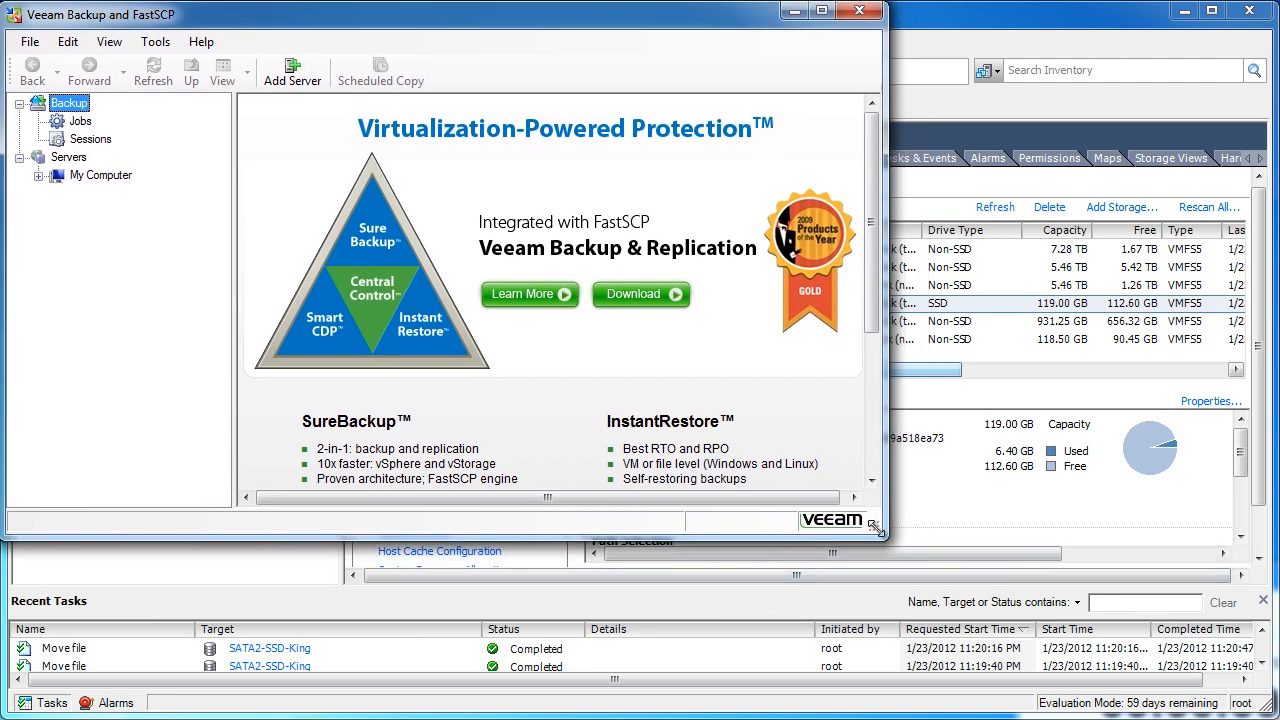
pyautogui.moveTo(874, 527); pyautogui.dragTo(1277, 717)
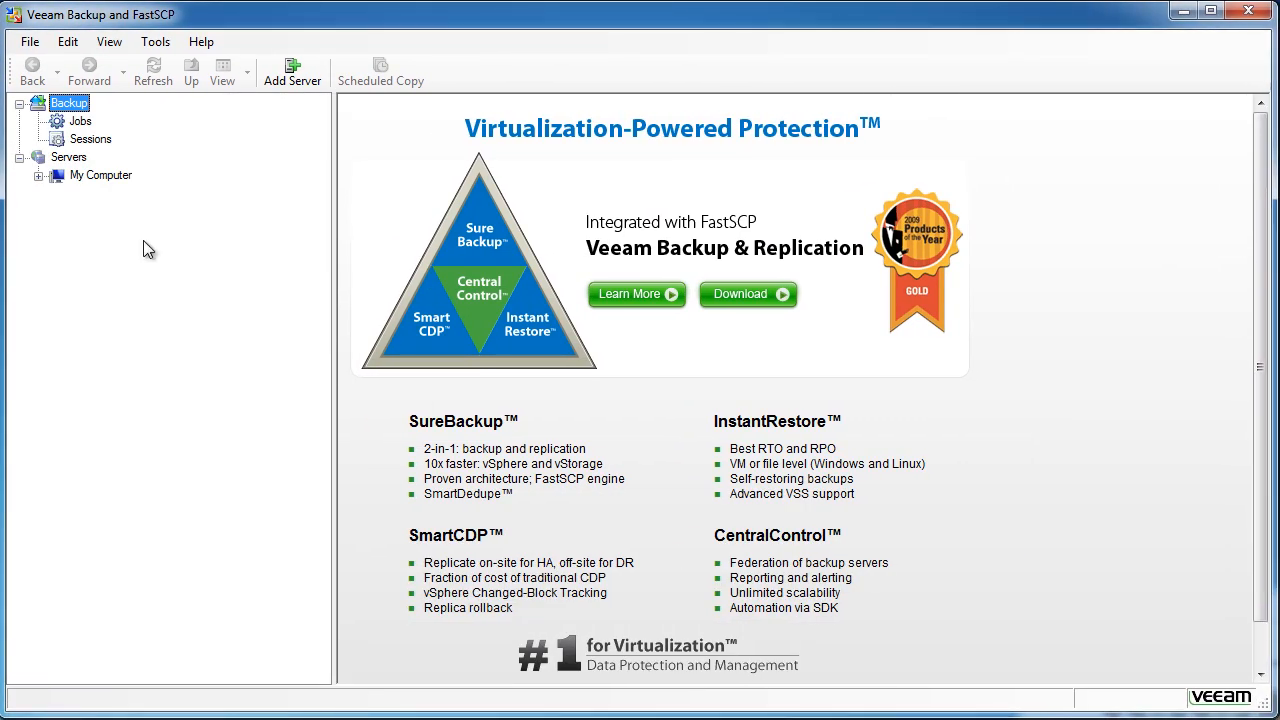
pyautogui.rightClick(68, 157)
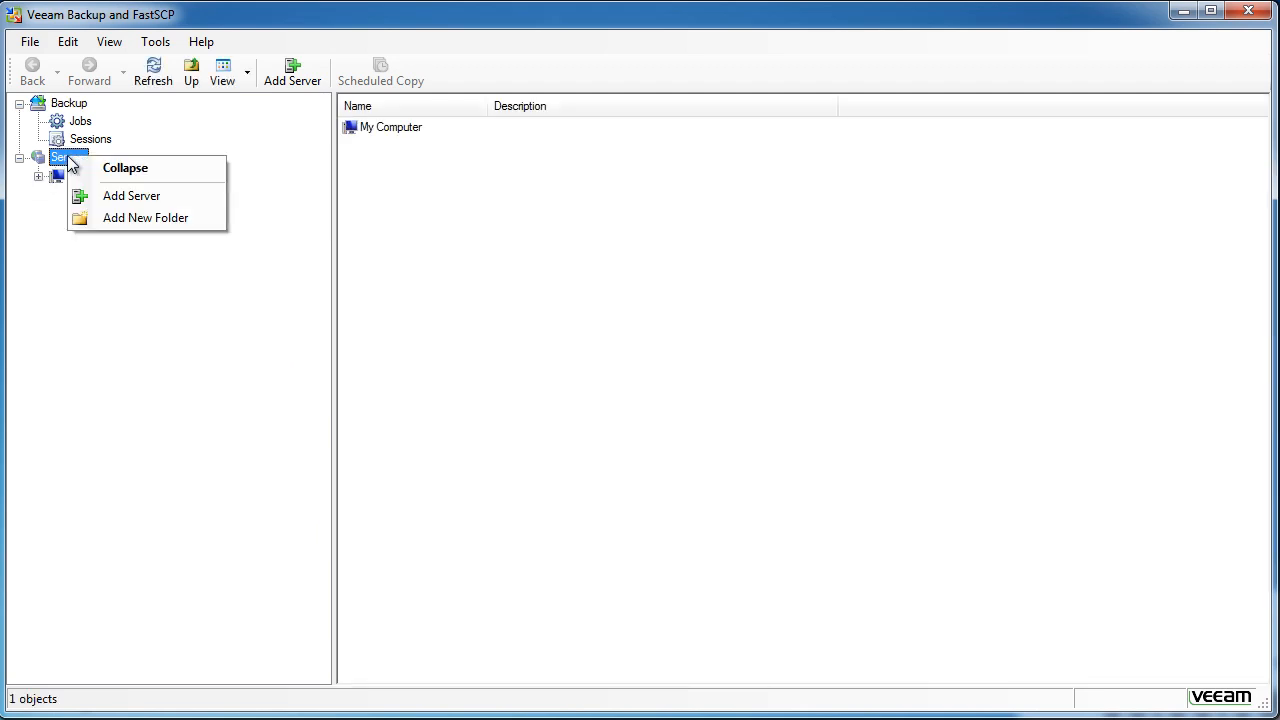
# - Add the ESXi host esxi as a server, connecting as root with the saved password
pyautogui.click(176, 204)
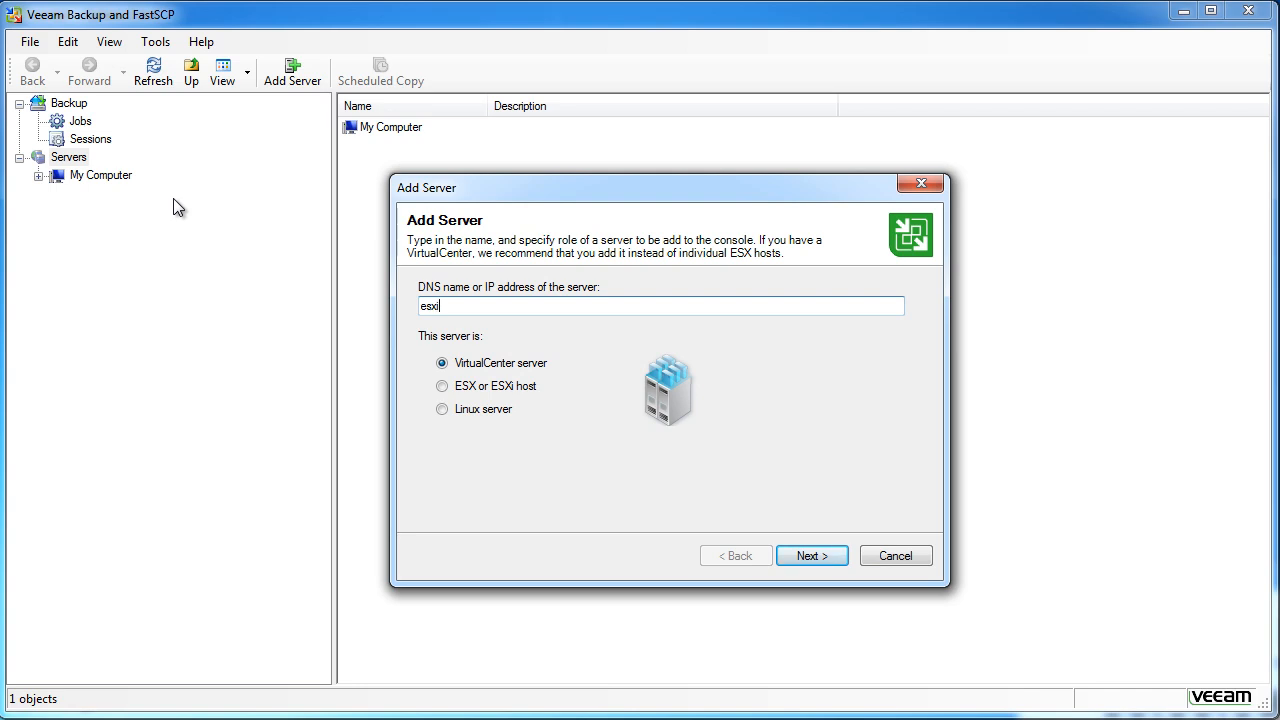
pyautogui.click(470, 386)
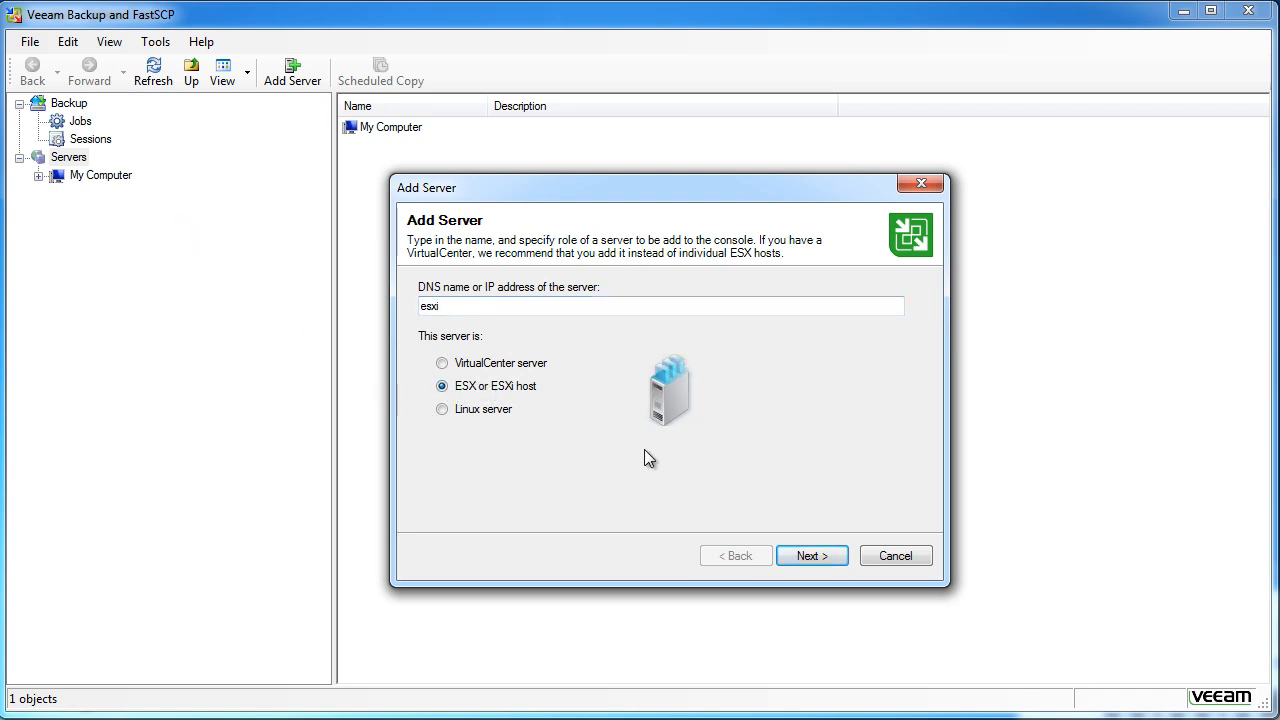
pyautogui.click(818, 558)
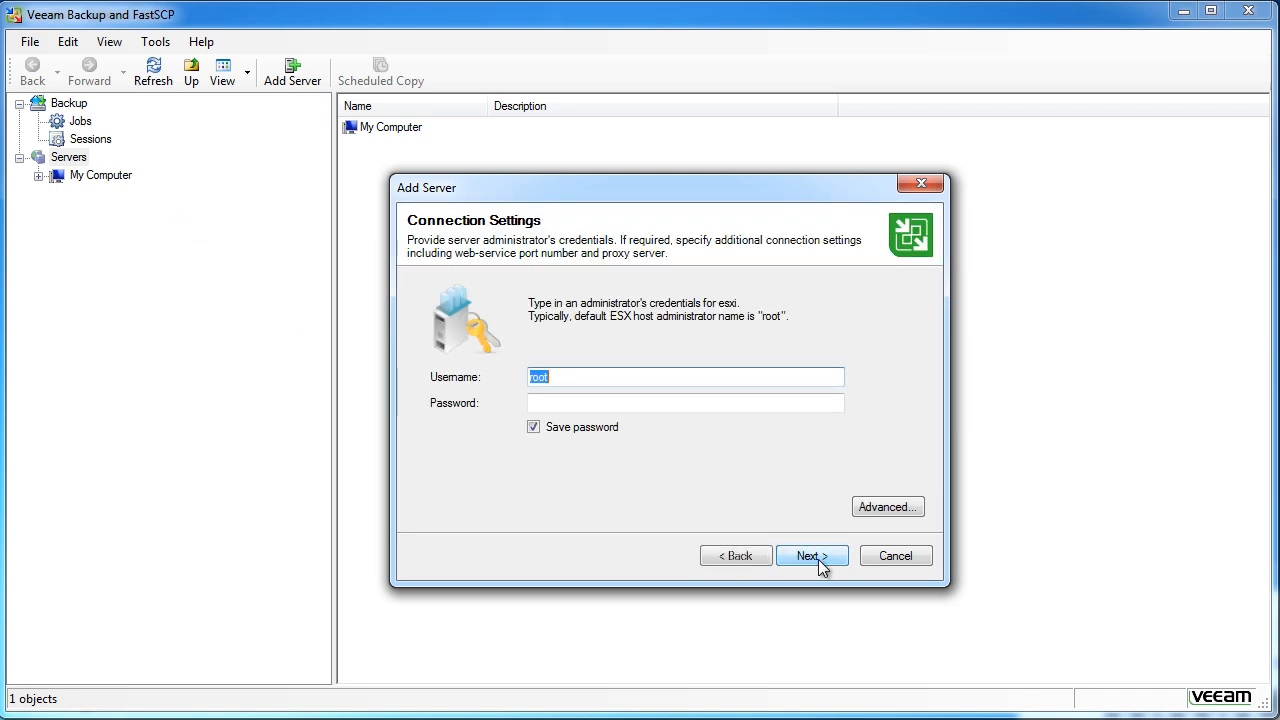
pyautogui.click(615, 405)
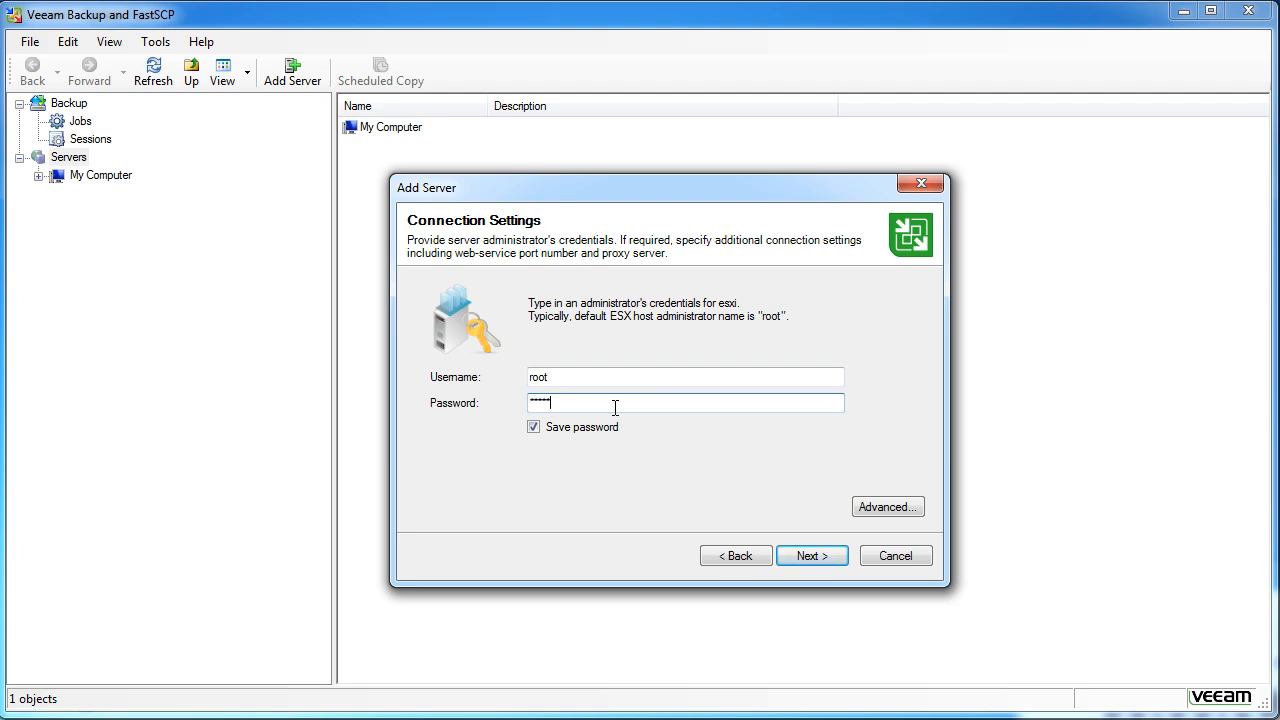
pyautogui.click(822, 556)
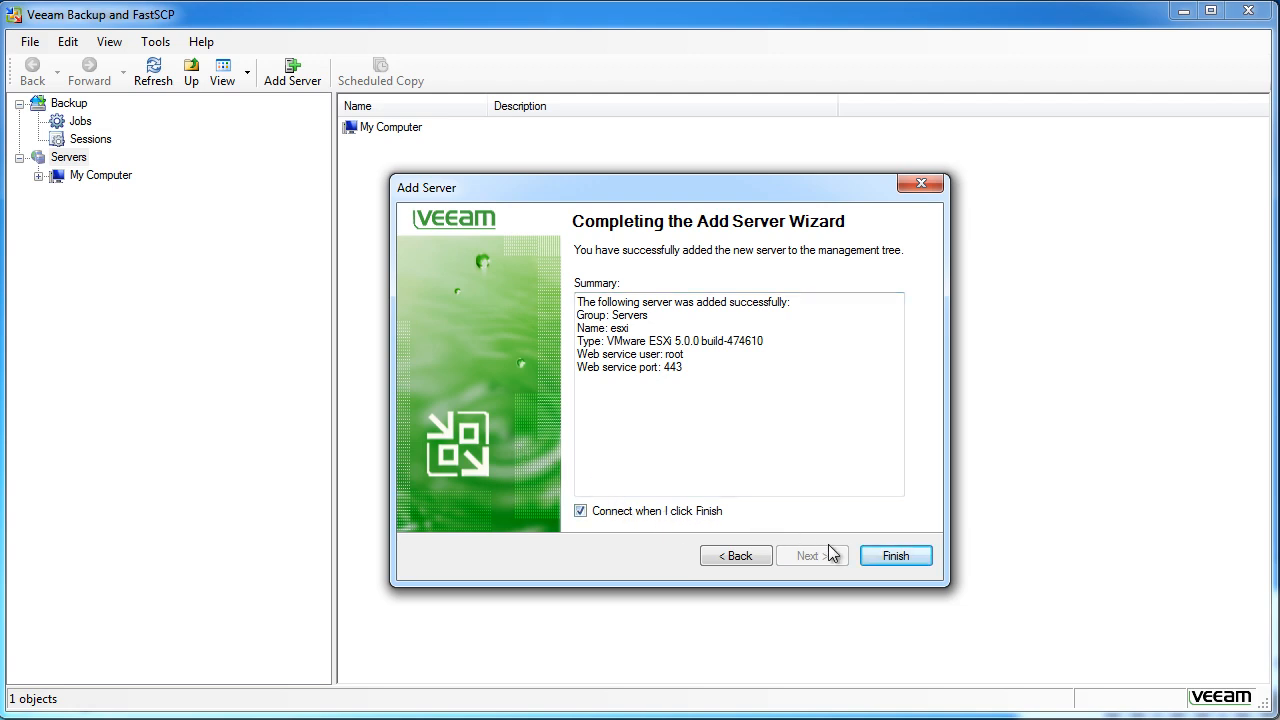
pyautogui.click(880, 559)
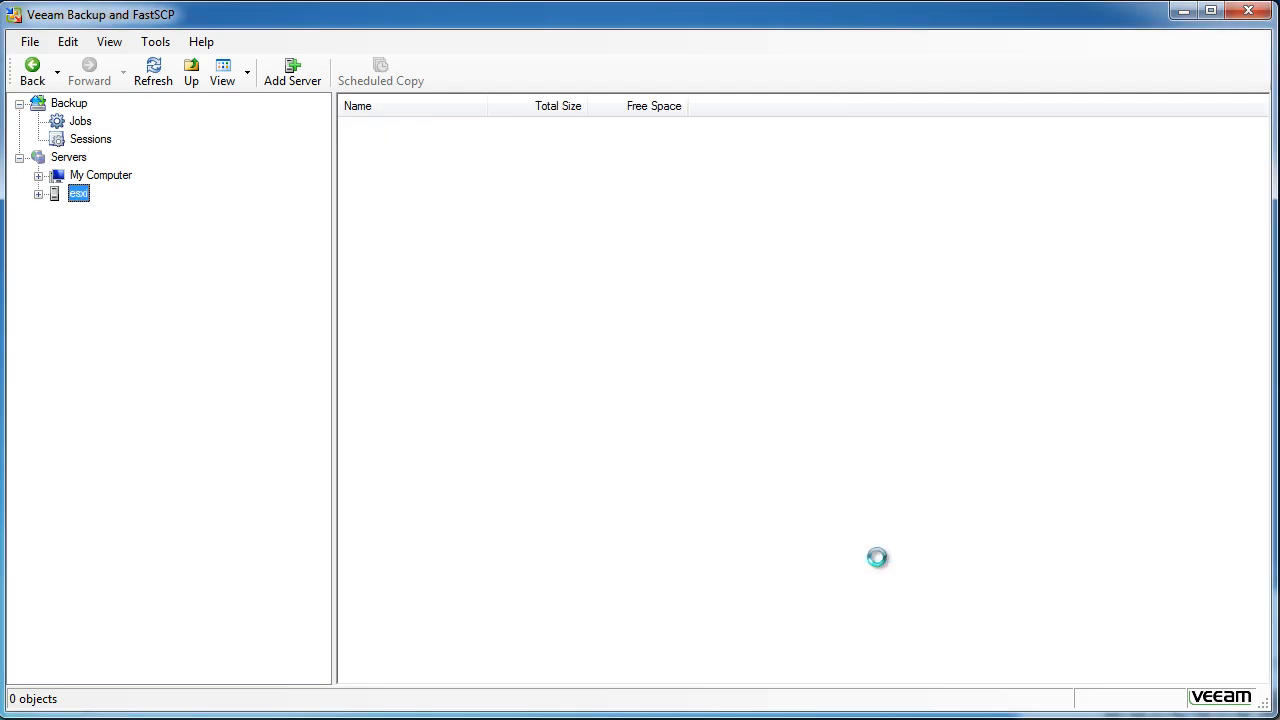
# - Expand esxi's SATA2-SSD-King datastore, open its iso folder, and widen the Name column
pyautogui.click(38, 194)
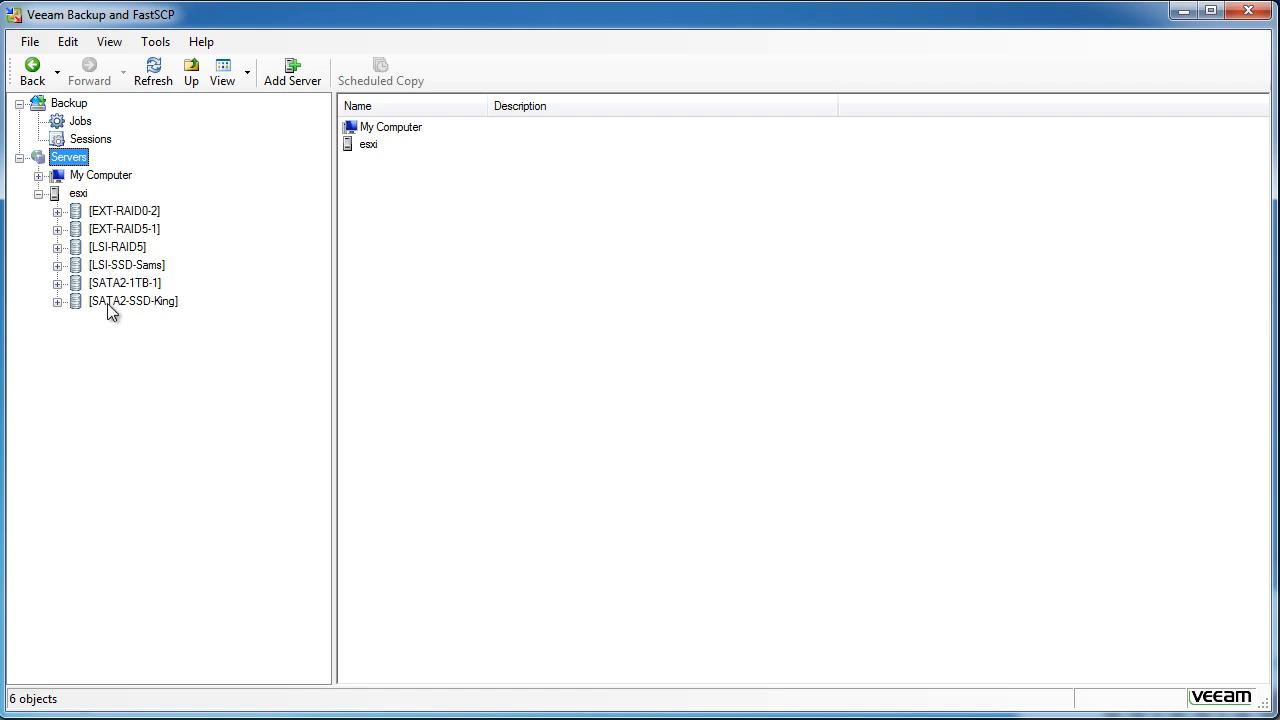
pyautogui.click(57, 301)
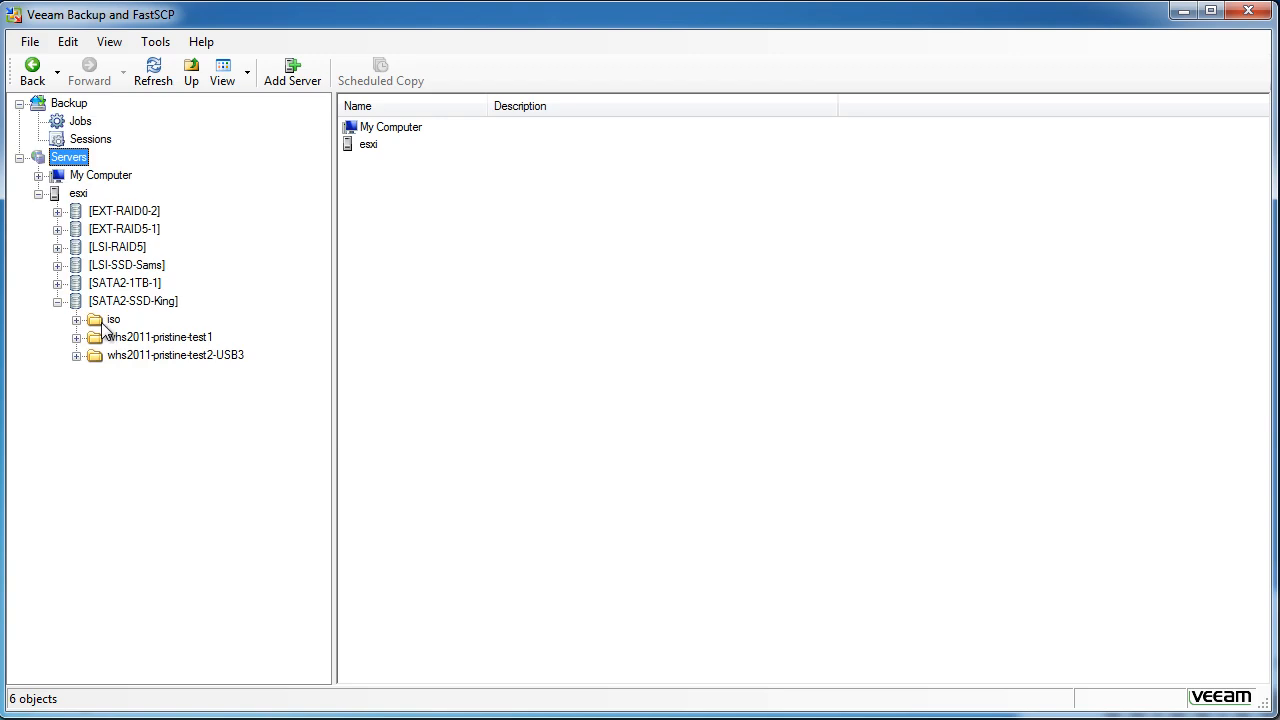
pyautogui.click(104, 324)
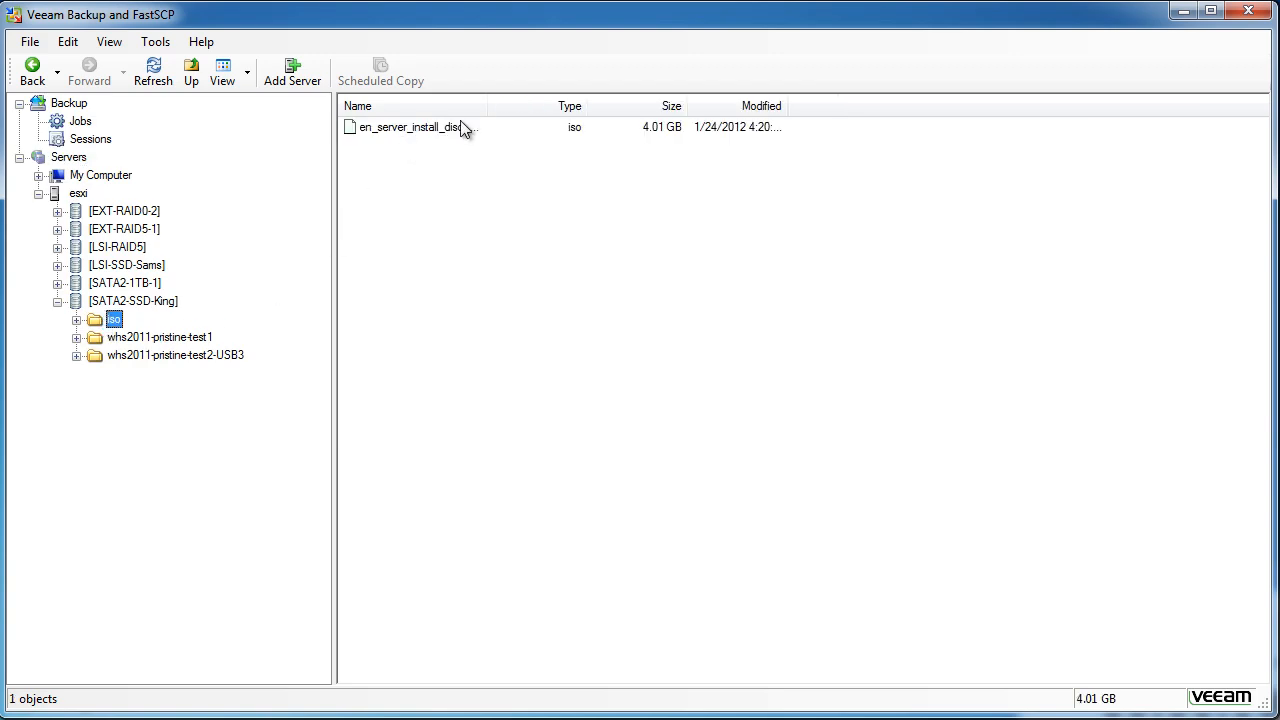
pyautogui.moveTo(487, 105); pyautogui.dragTo(792, 107)
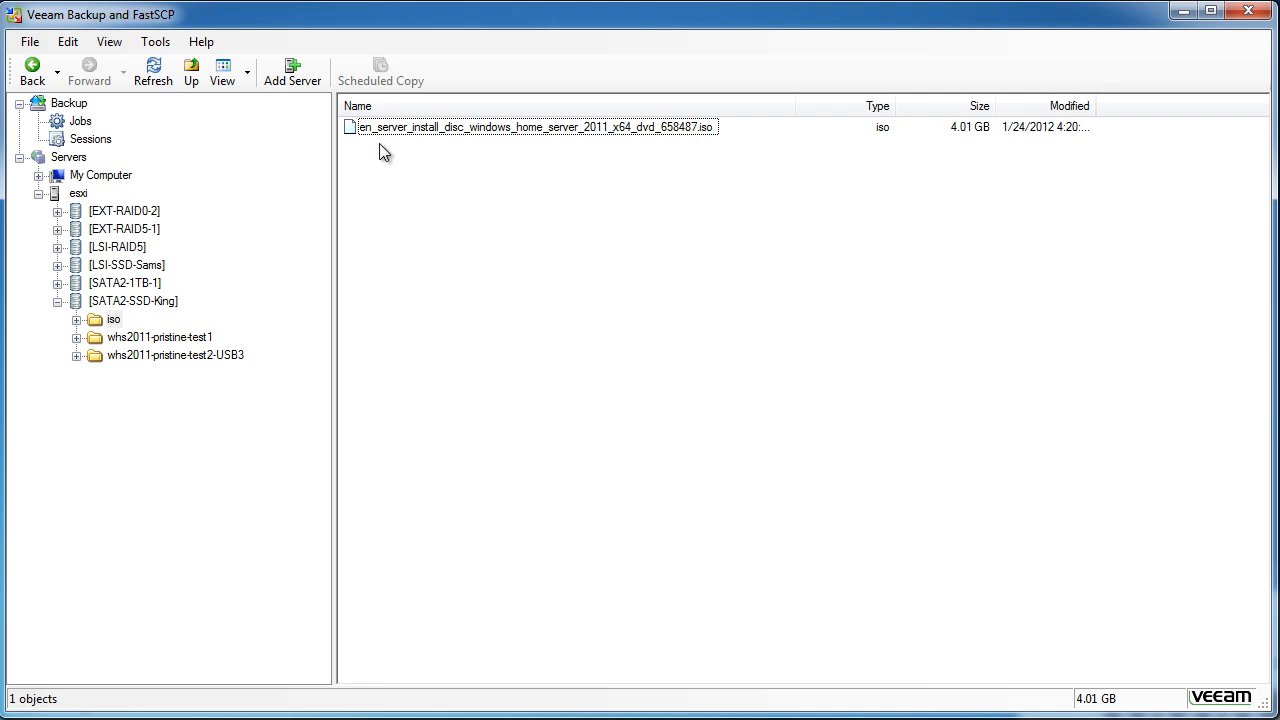
# - Copy the Windows Storage Server 2008 R2 Essentials ISO from Data (D:)\iso
pyautogui.click(38, 175)
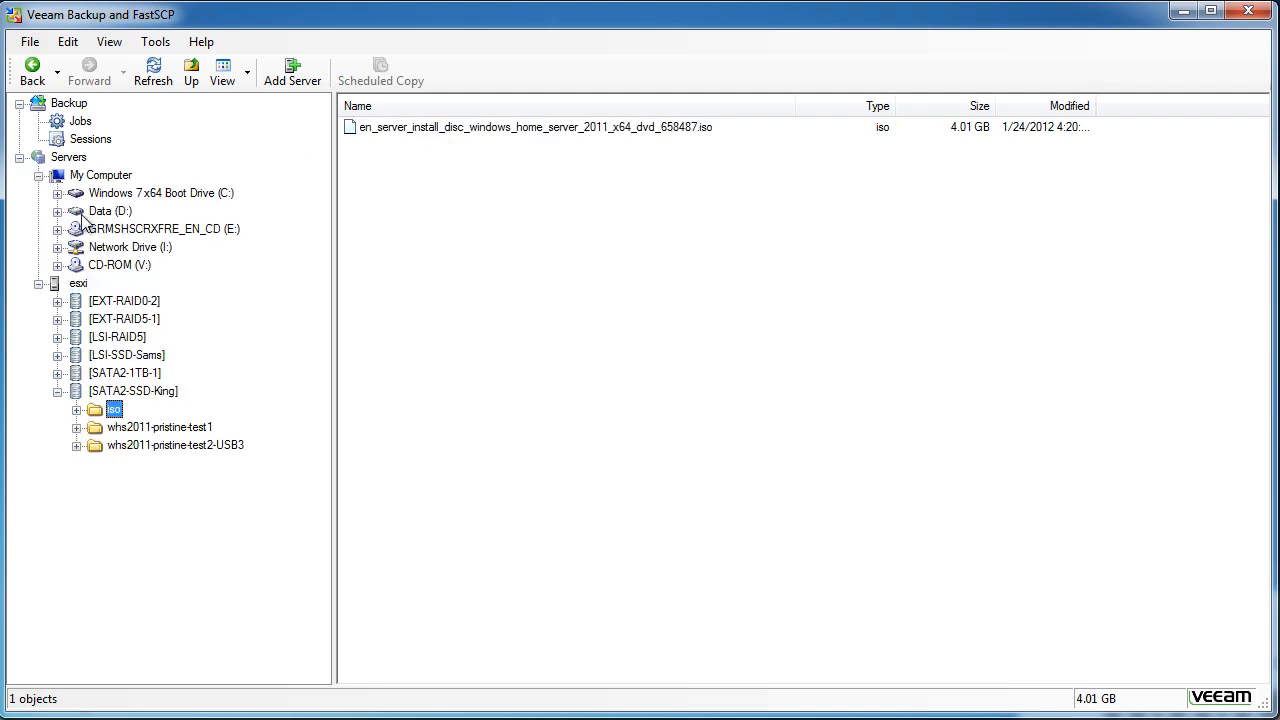
pyautogui.click(57, 211)
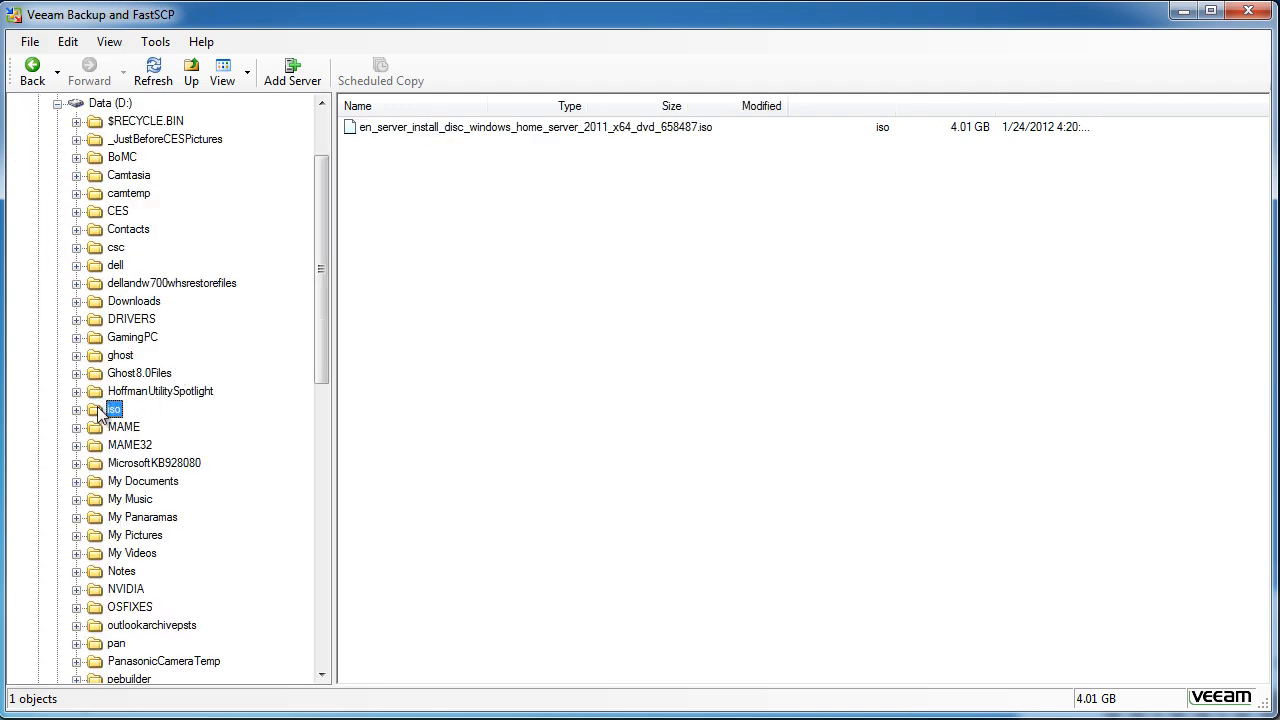
pyautogui.moveTo(489, 106); pyautogui.dragTo(906, 86)
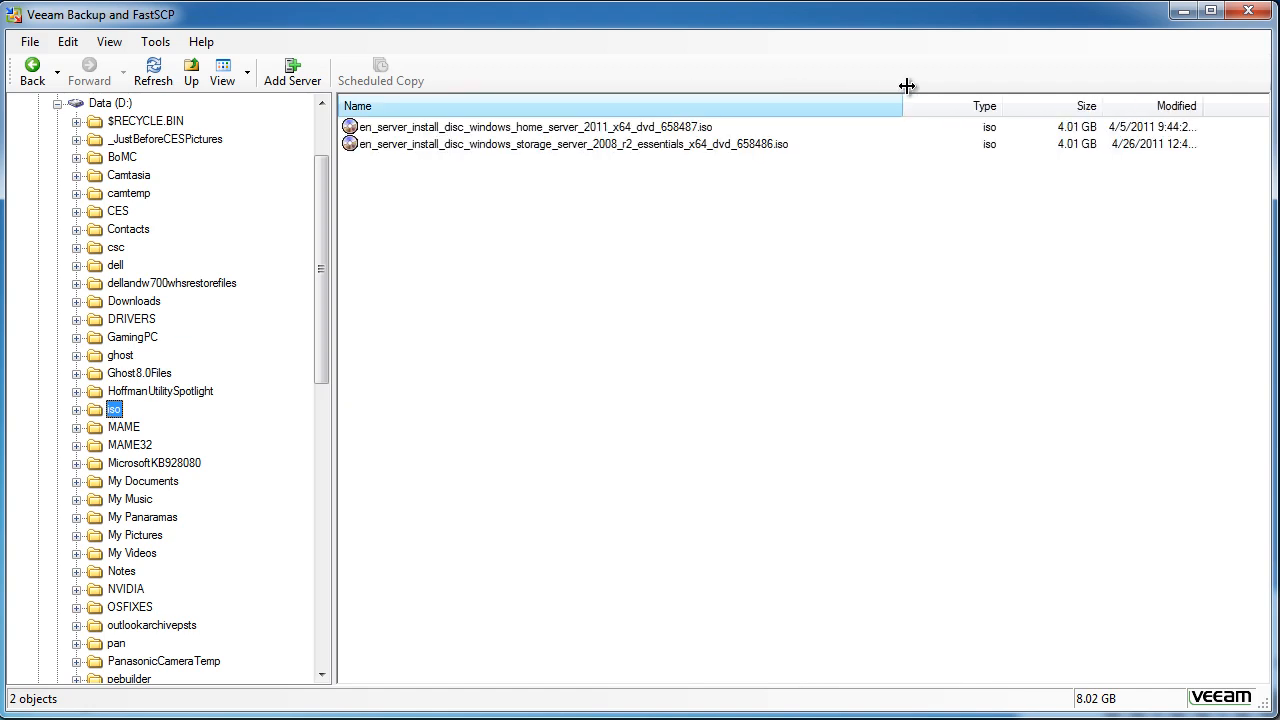
pyautogui.click(632, 163)
pyautogui.click(590, 146)
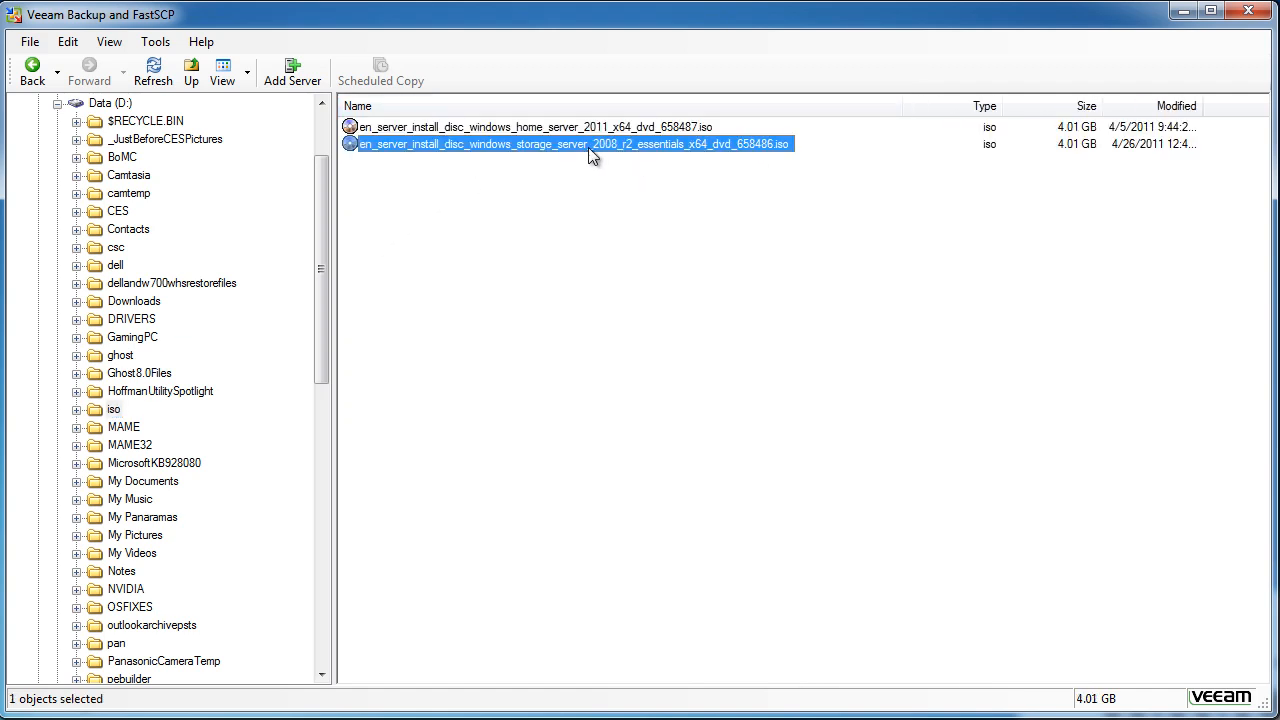
pyautogui.rightClick(590, 146)
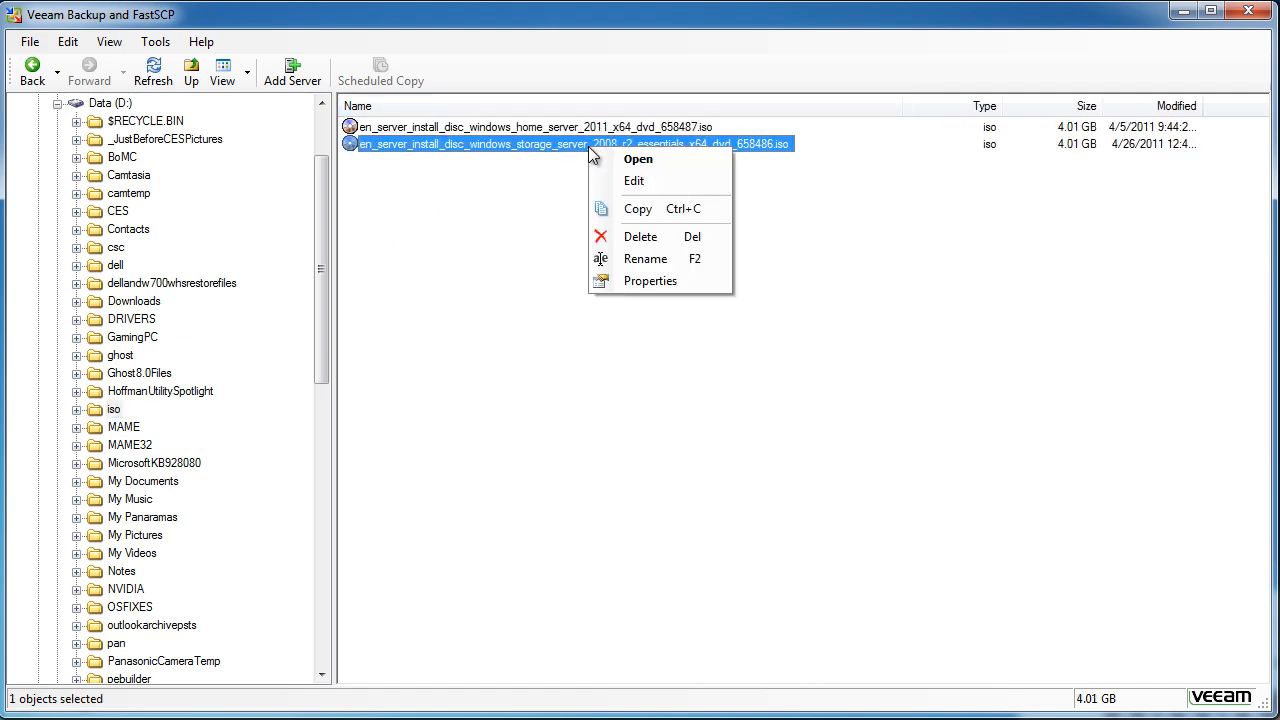
pyautogui.click(614, 212)
# - Paste the ISO into the iso folder on SATA2-SSD-King
pyautogui.click(57, 103)
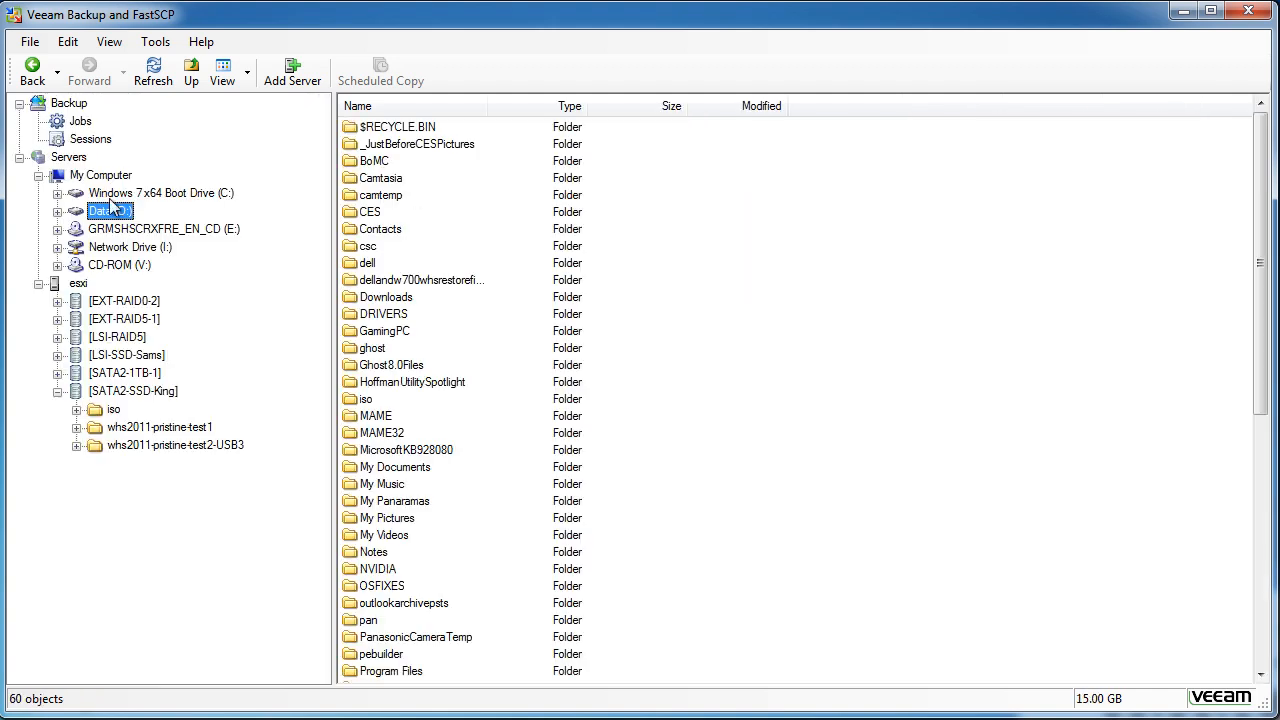
pyautogui.click(113, 409)
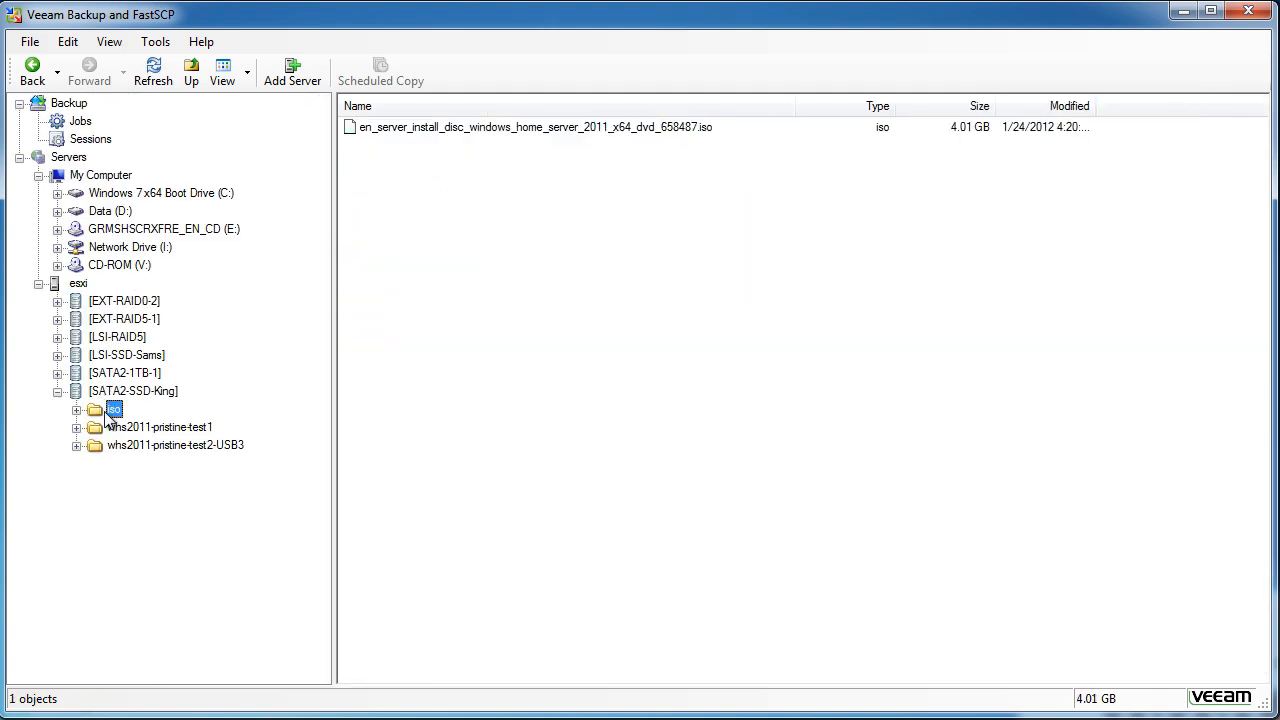
pyautogui.rightClick(474, 278)
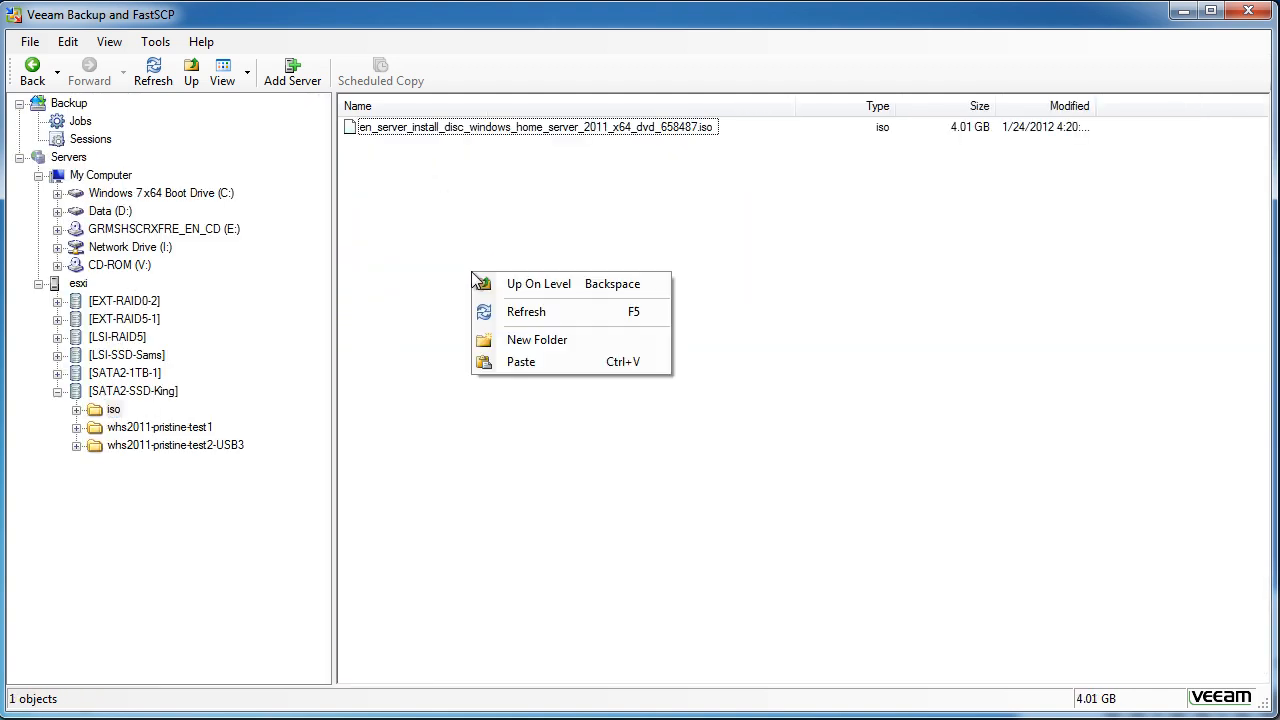
pyautogui.click(533, 363)
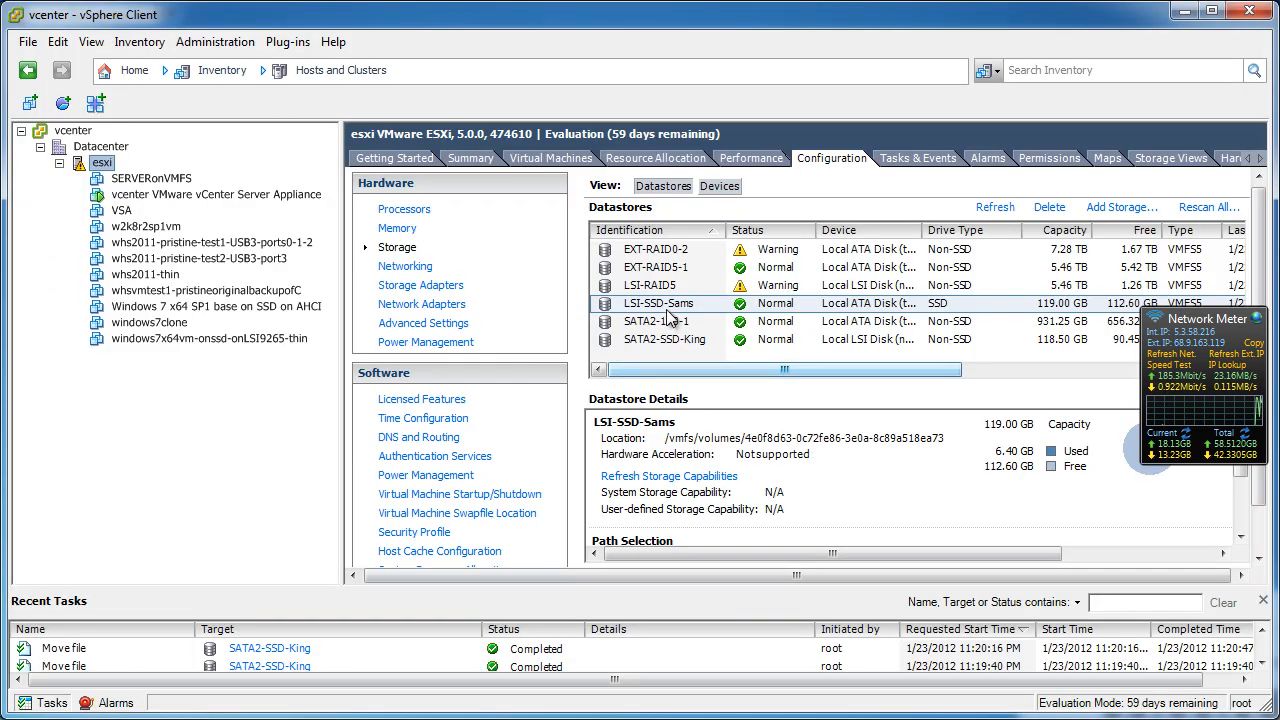
# - Browse the LSI-SSD-Sams datastore's iso folder, then close the datastore browser
pyautogui.rightClick(672, 313)
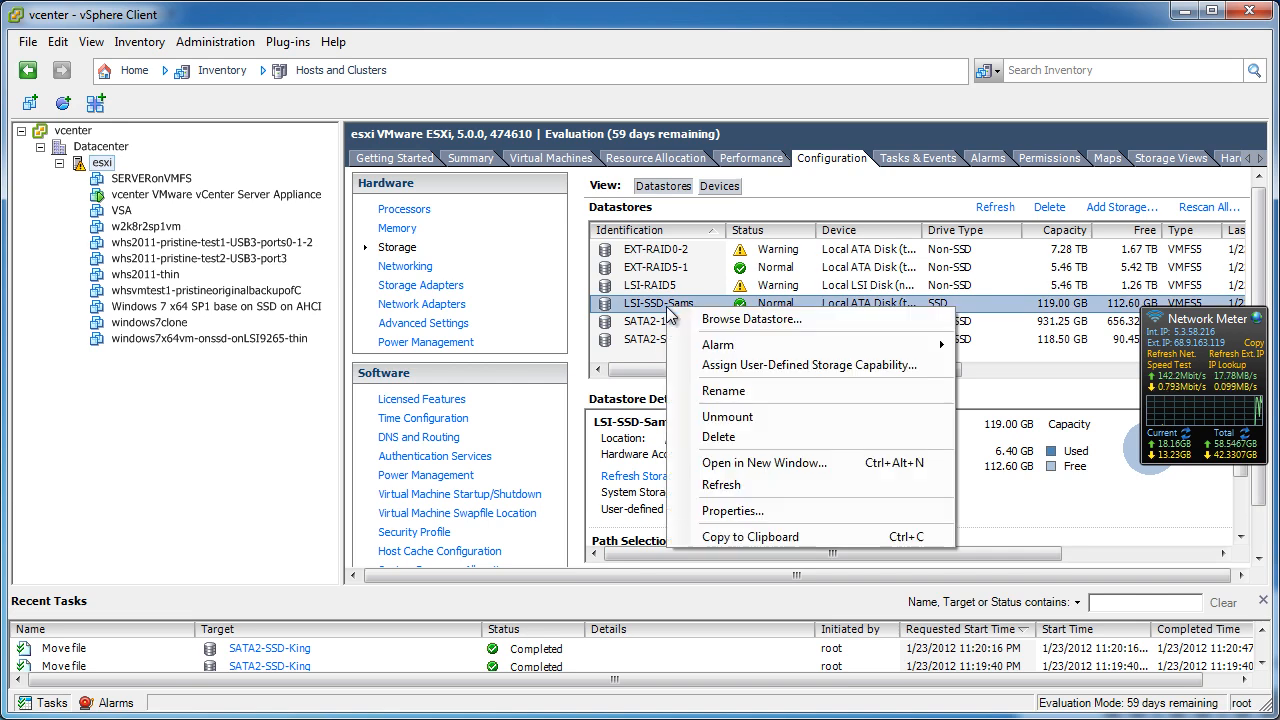
pyautogui.click(690, 320)
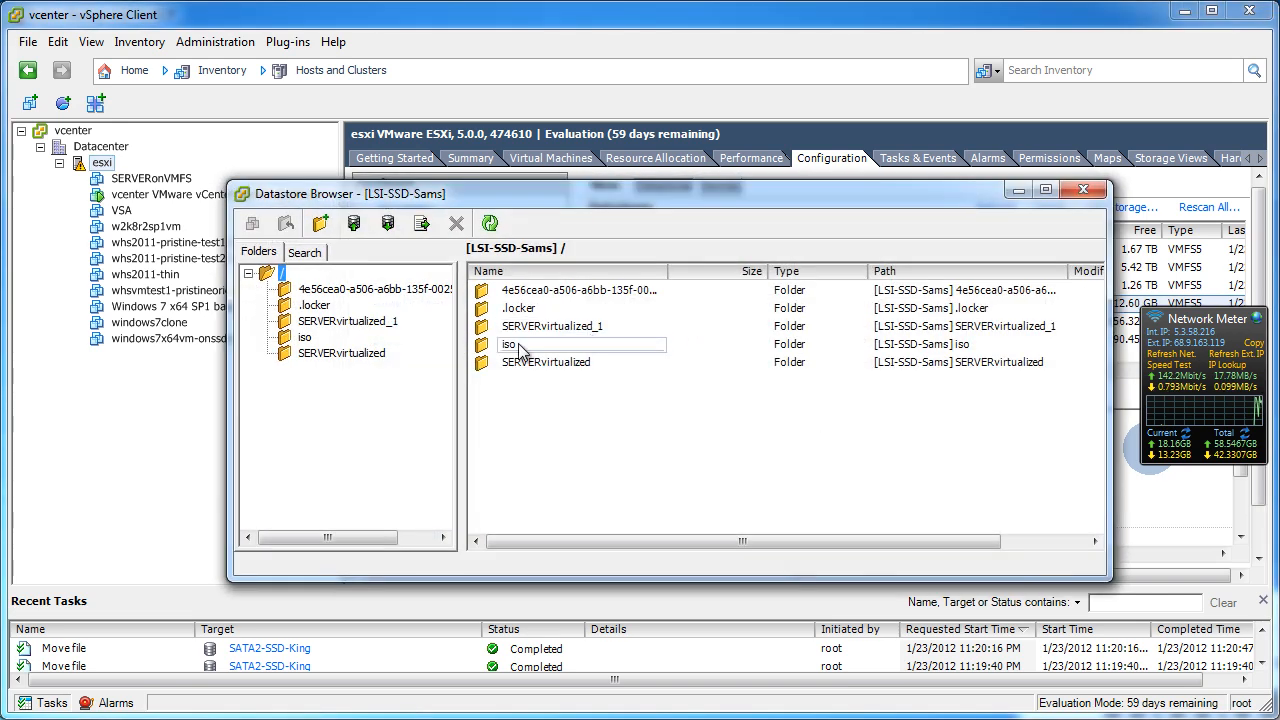
pyautogui.doubleClick(518, 346)
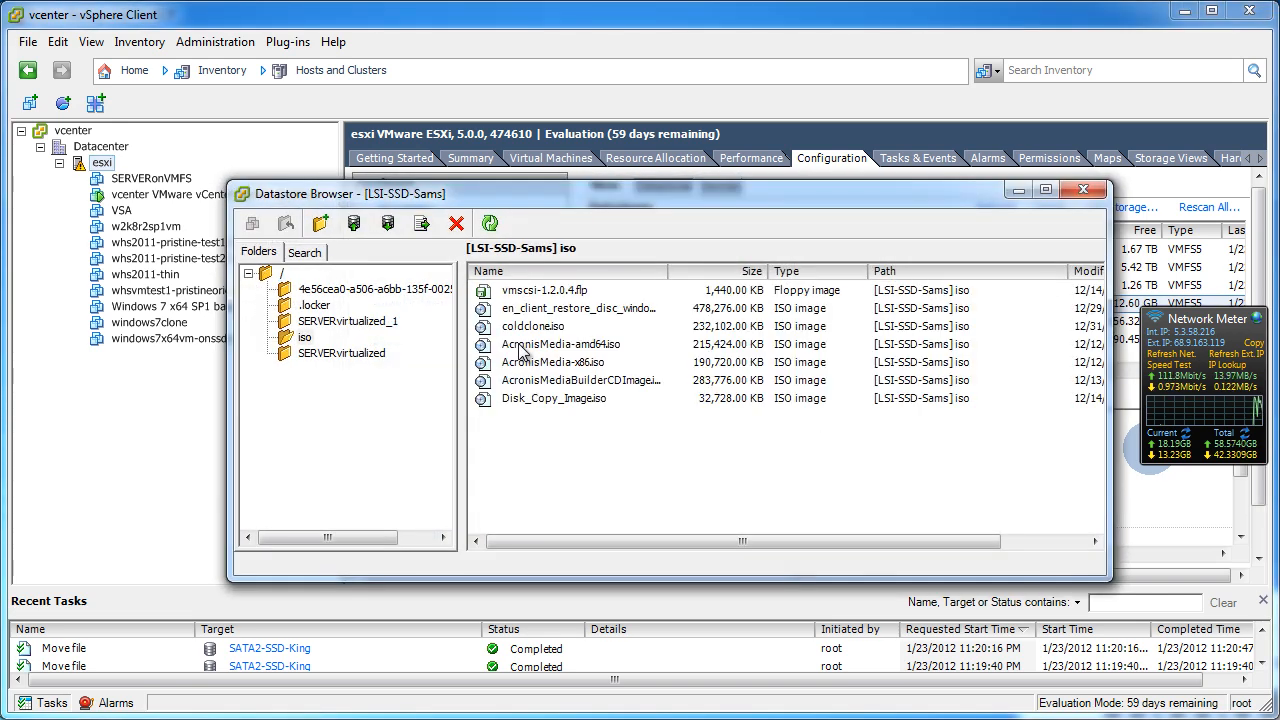
pyautogui.click(284, 275)
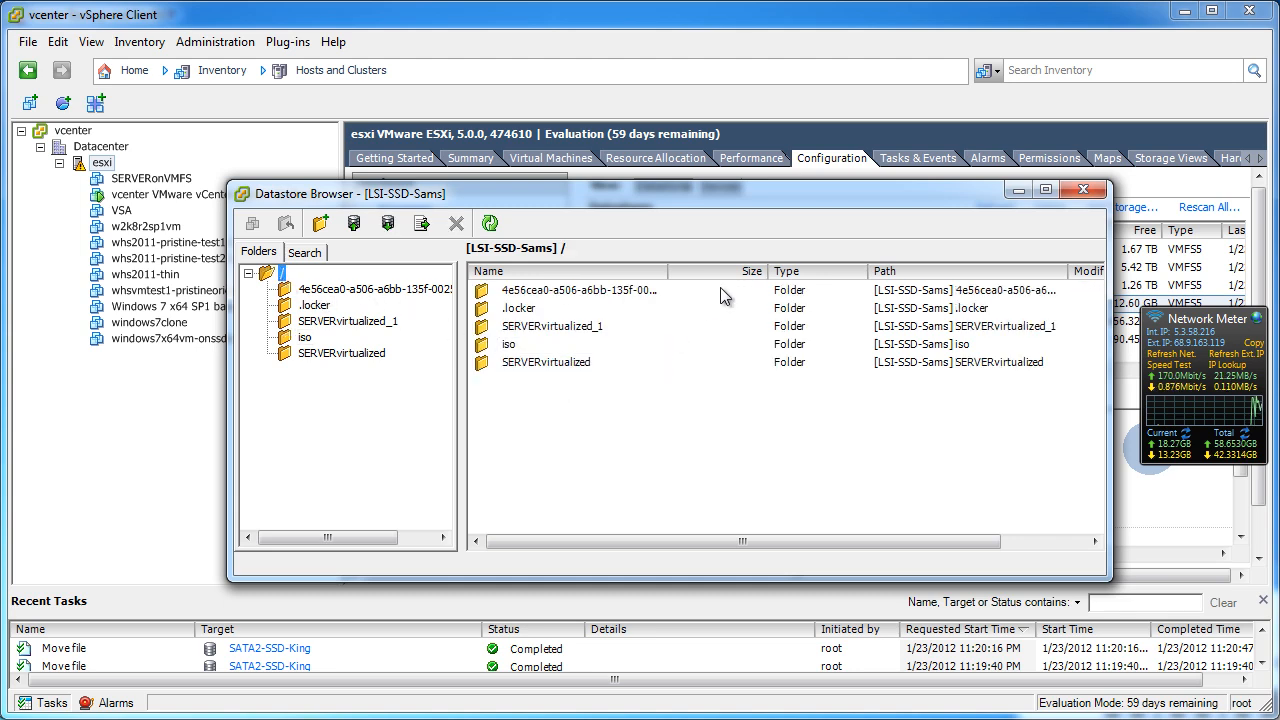
pyautogui.click(1083, 189)
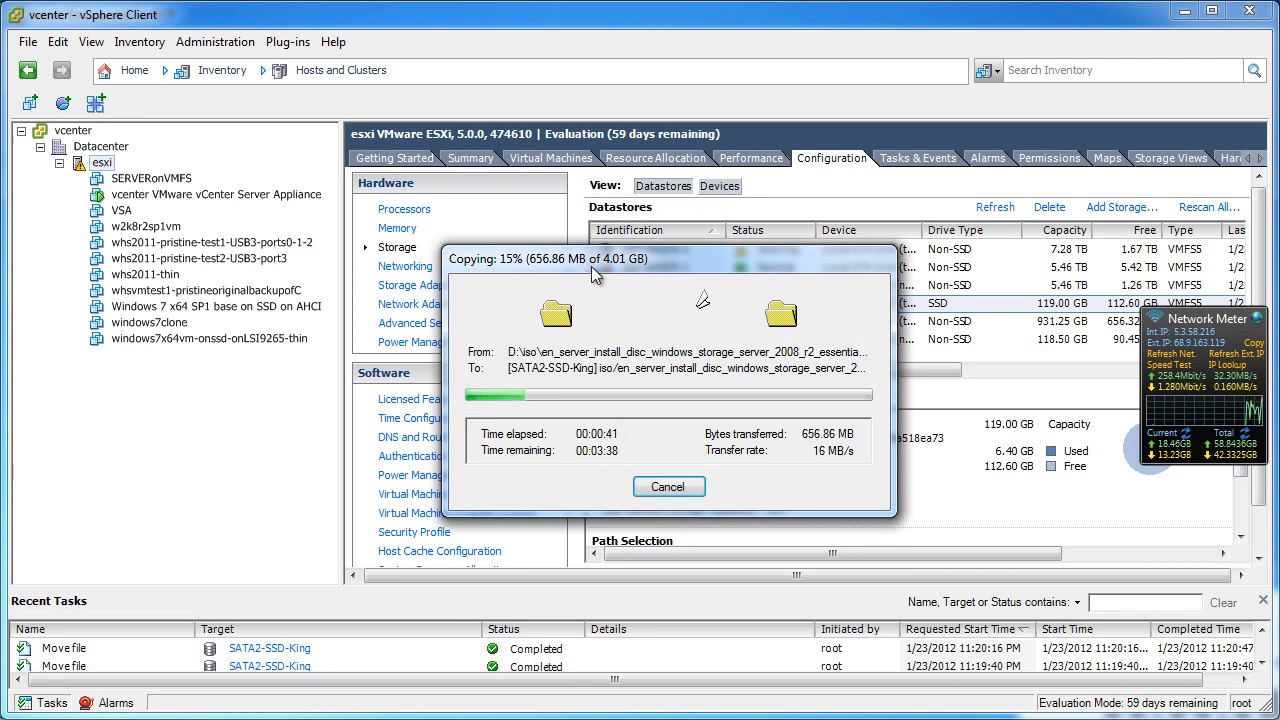
# - Move the copy progress window aside and shrink vSphere so the datastore details show
pyautogui.moveTo(594, 275); pyautogui.dragTo(896, 500)
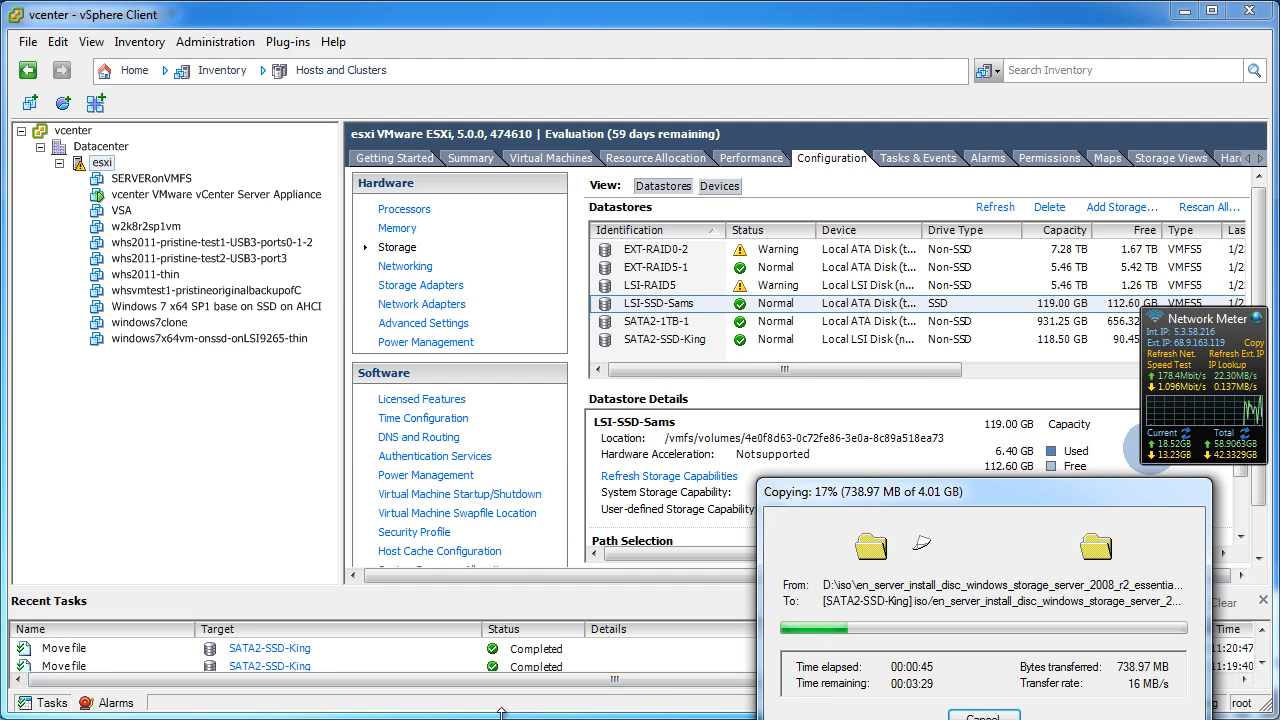
pyautogui.moveTo(501, 713); pyautogui.dragTo(519, 661)
pyautogui.click(879, 699)
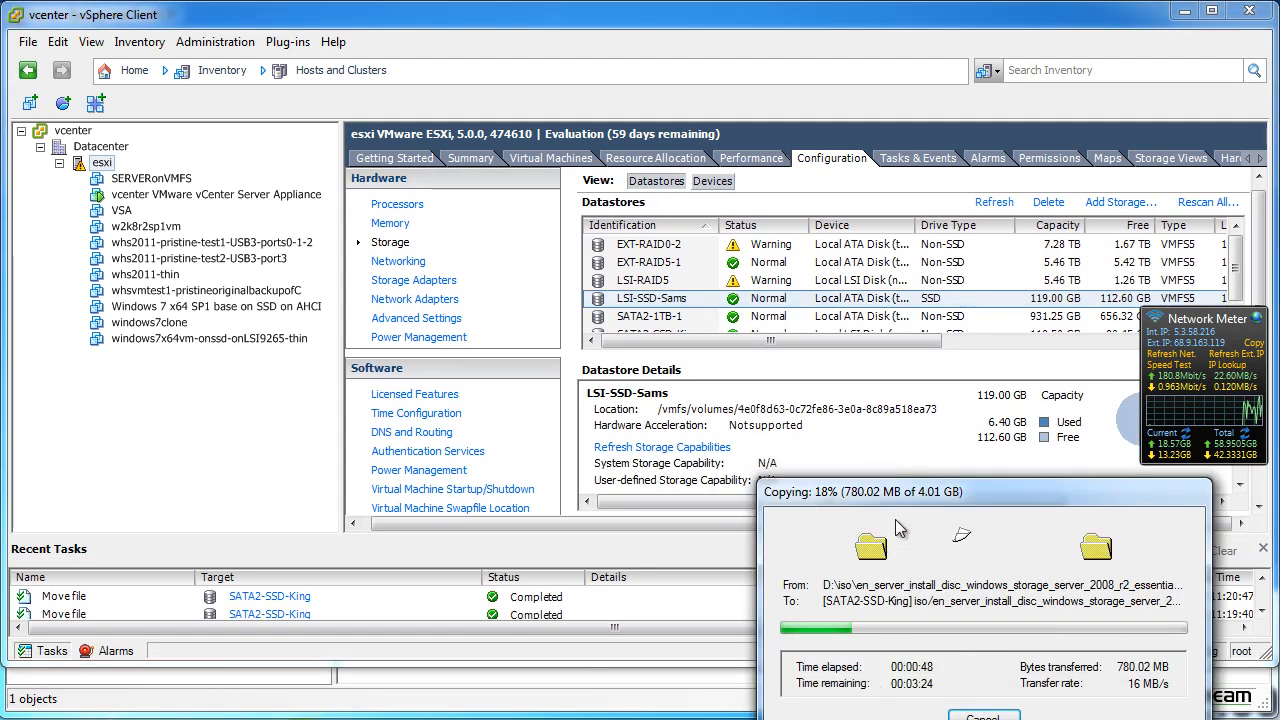
pyautogui.moveTo(896, 521); pyautogui.dragTo(565, 590)
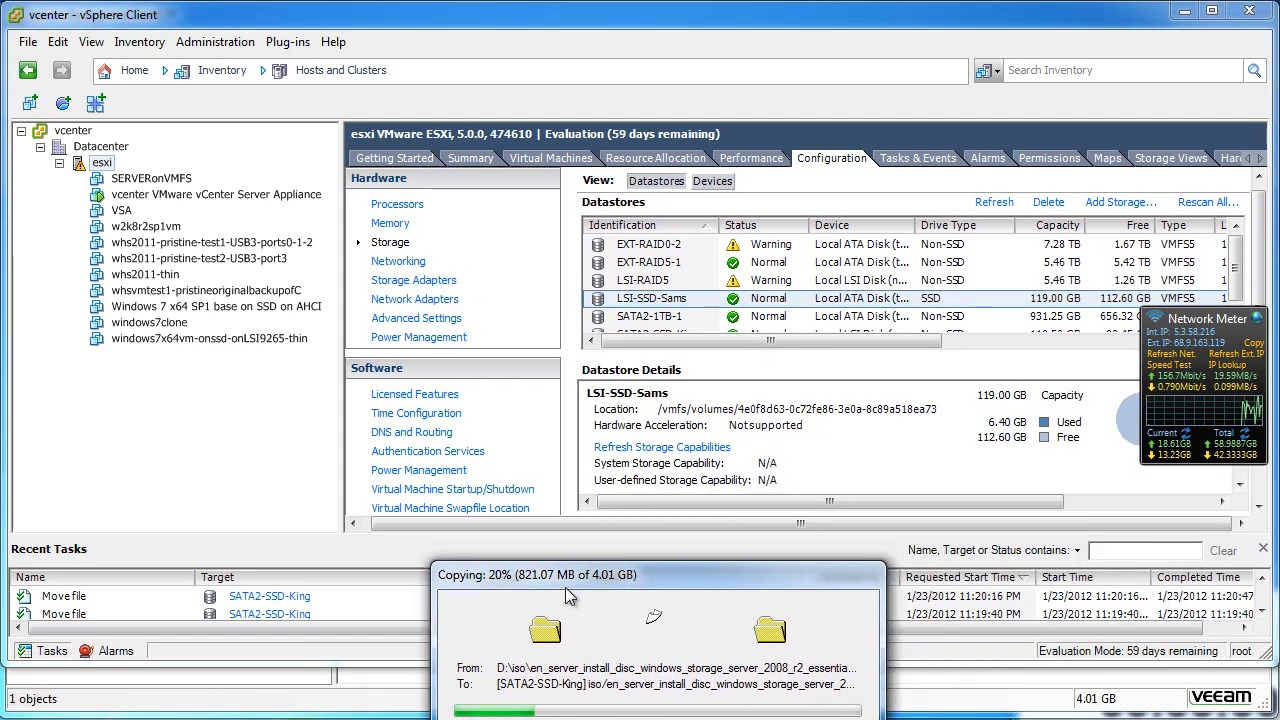
# - Start a Typical new virtual machine on esxi, then switch to Veeam FastSCP
pyautogui.rightClick(97, 166)
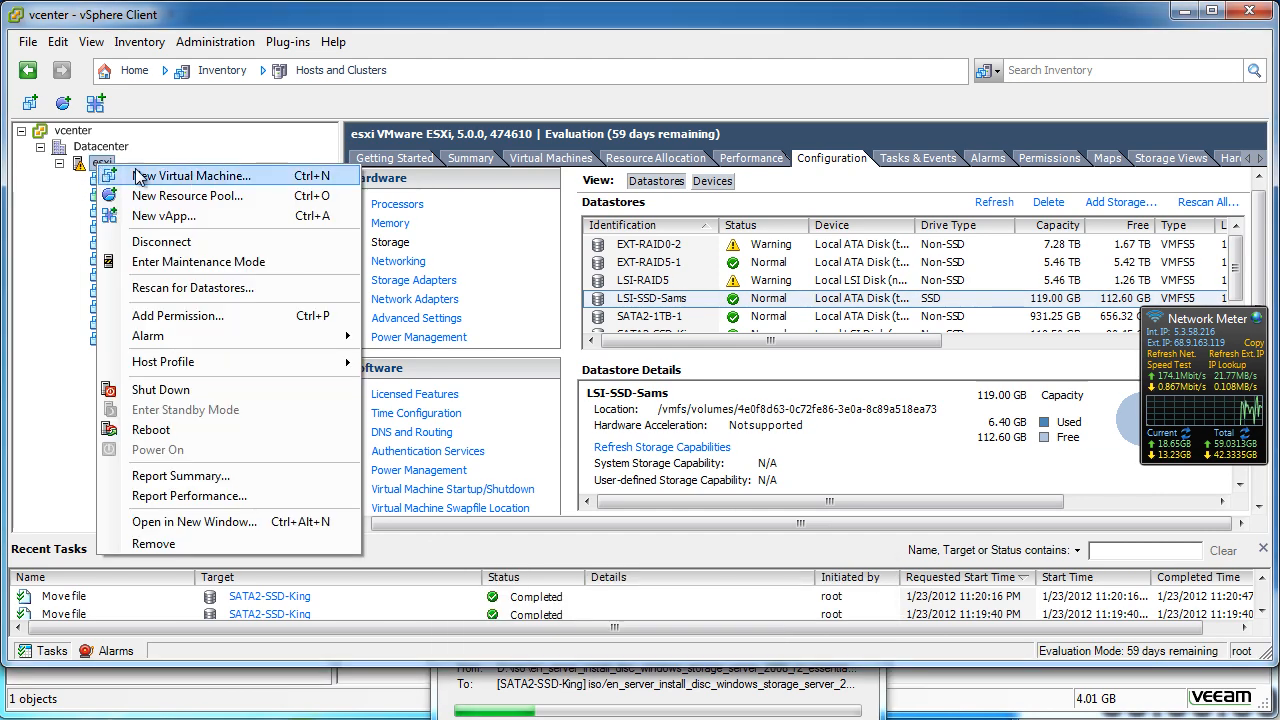
pyautogui.click(139, 176)
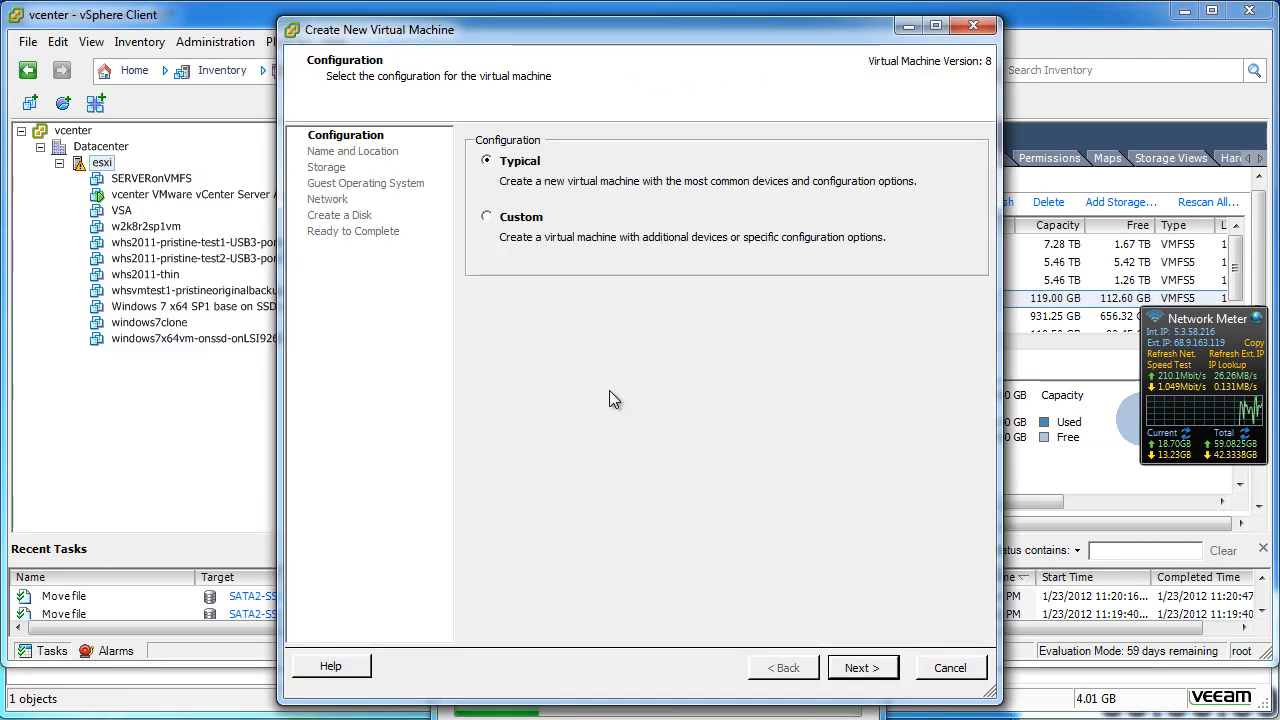
pyautogui.click(858, 667)
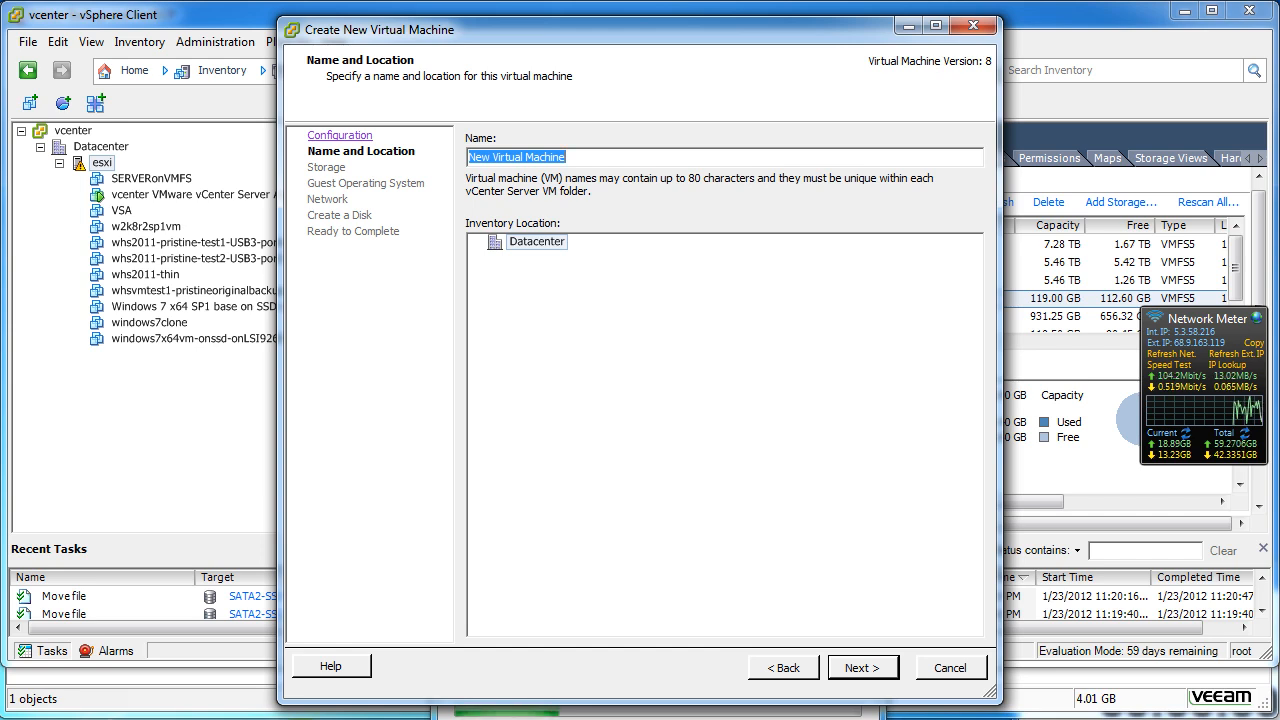
pyautogui.hotkey('alt', 'Tab')
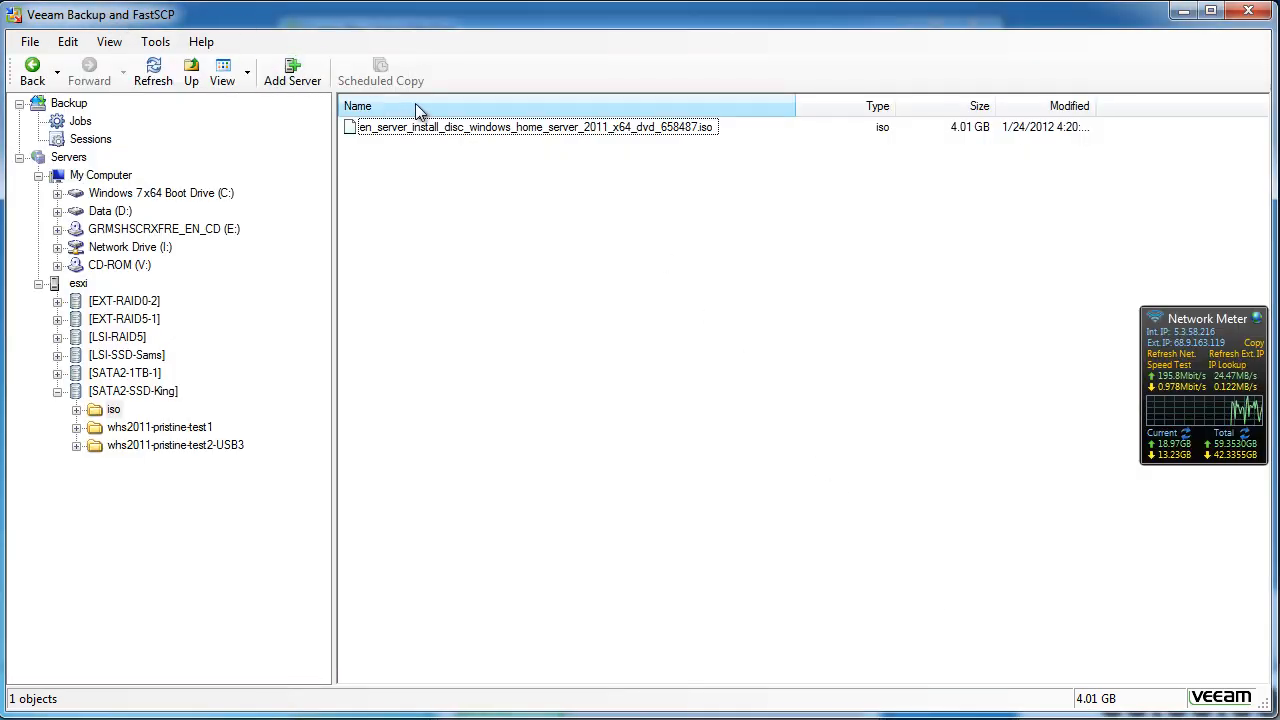
# - Copy the Windows Storage Server 2008 R2 ISO's file name from Data (D:)\iso and minimize Veeam
pyautogui.click(470, 130)
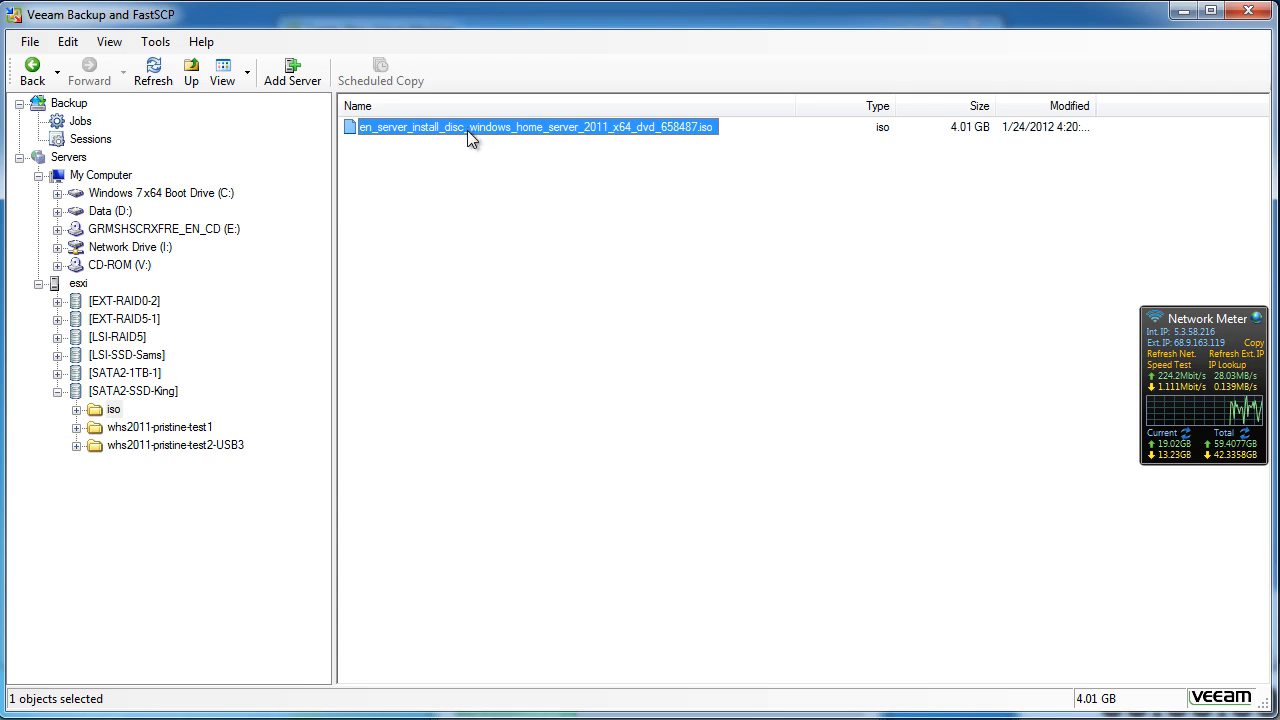
pyautogui.click(57, 211)
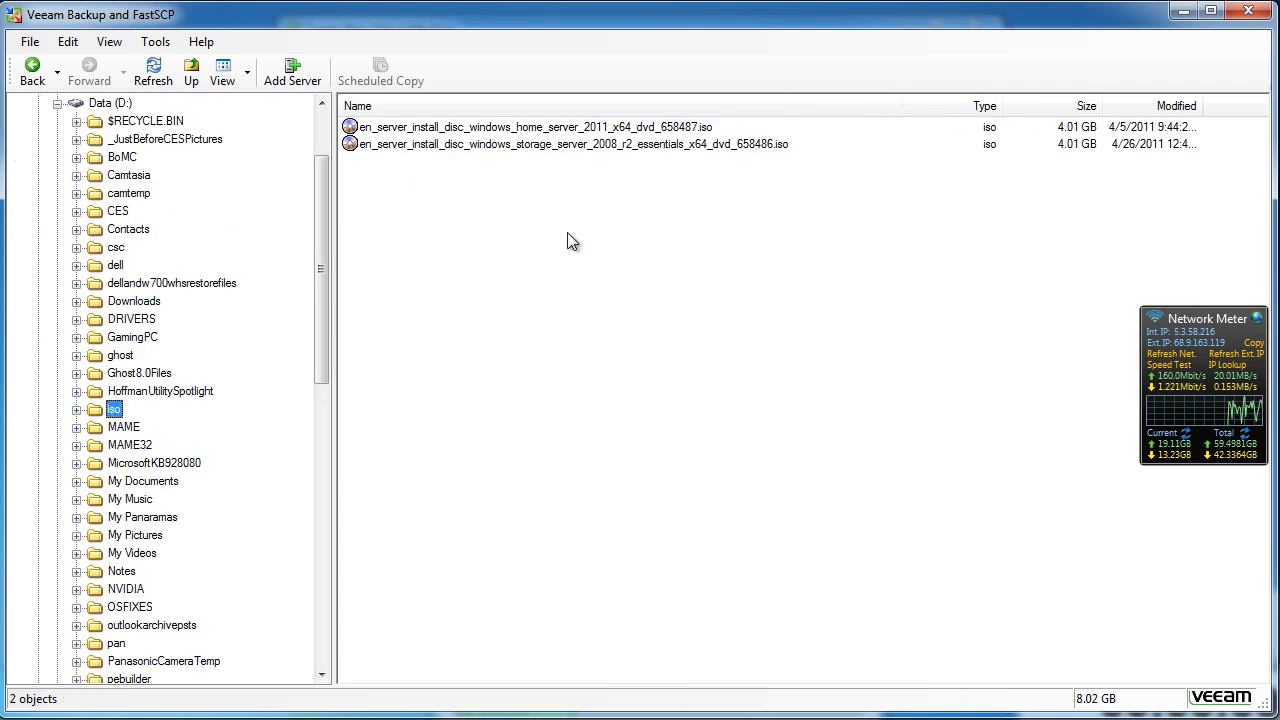
pyautogui.click(556, 145)
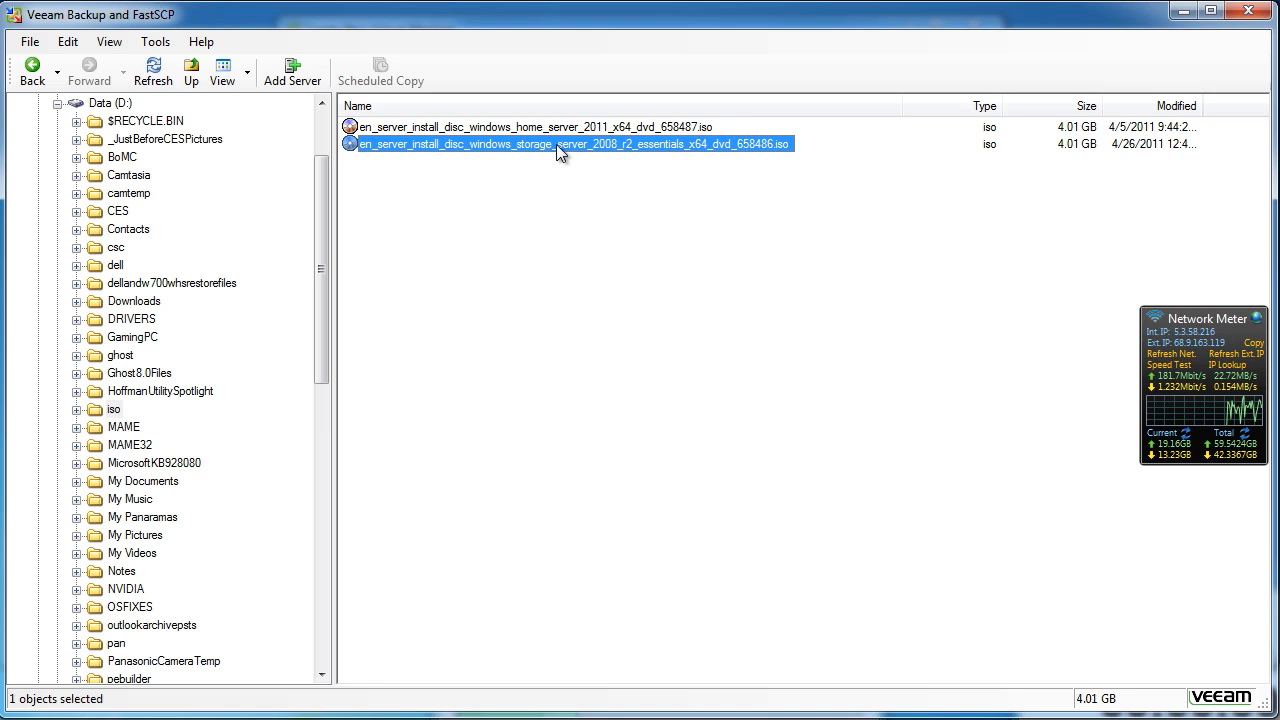
pyautogui.click(556, 144)
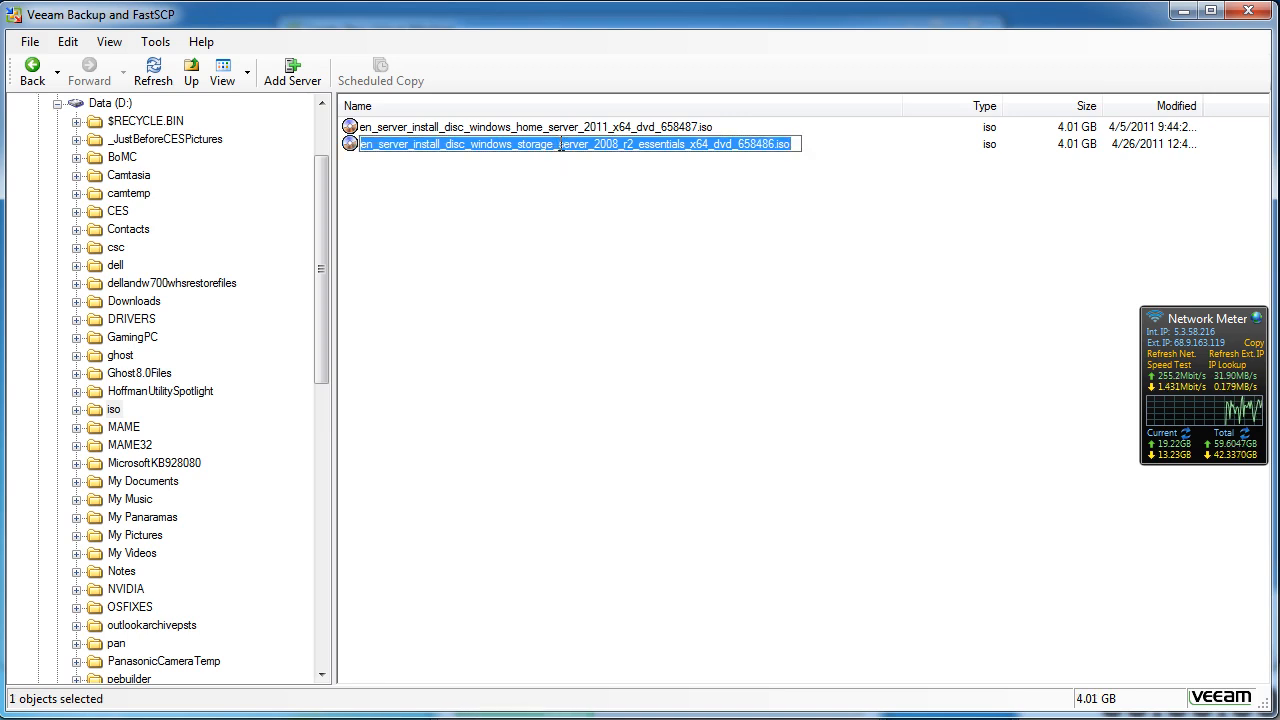
pyautogui.rightClick(559, 144)
pyautogui.click(395, 200)
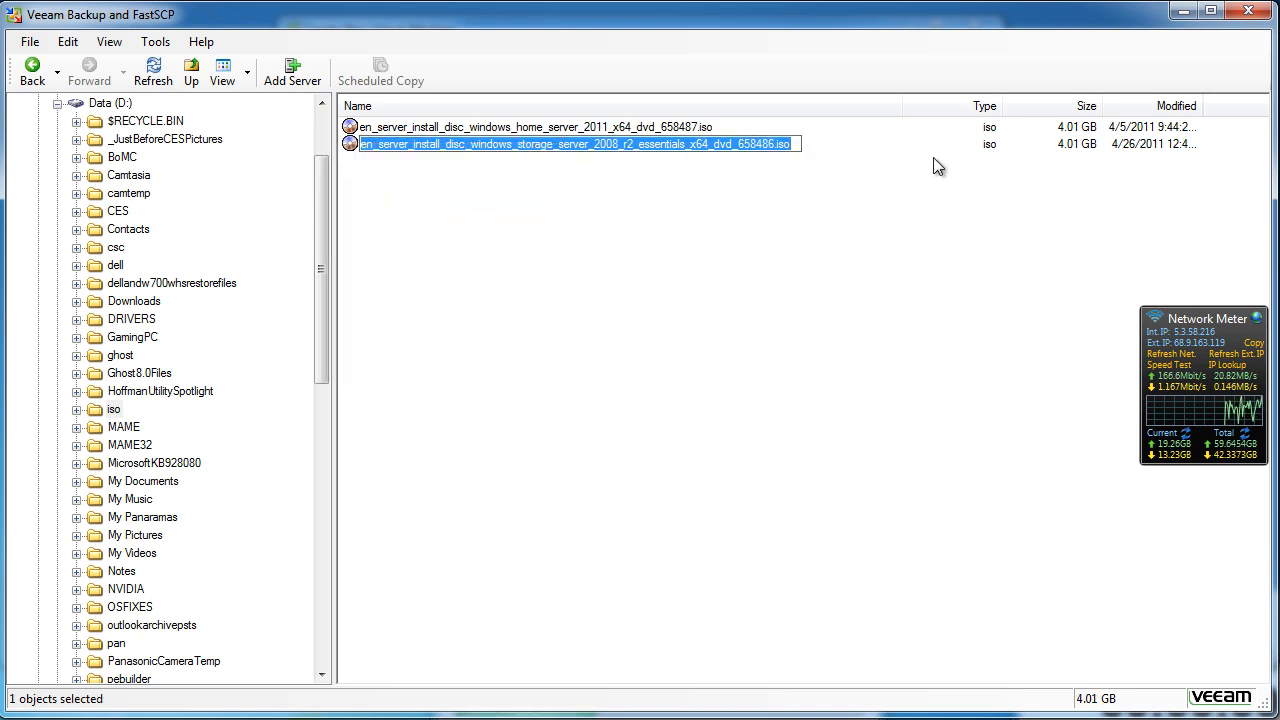
pyautogui.click(1187, 17)
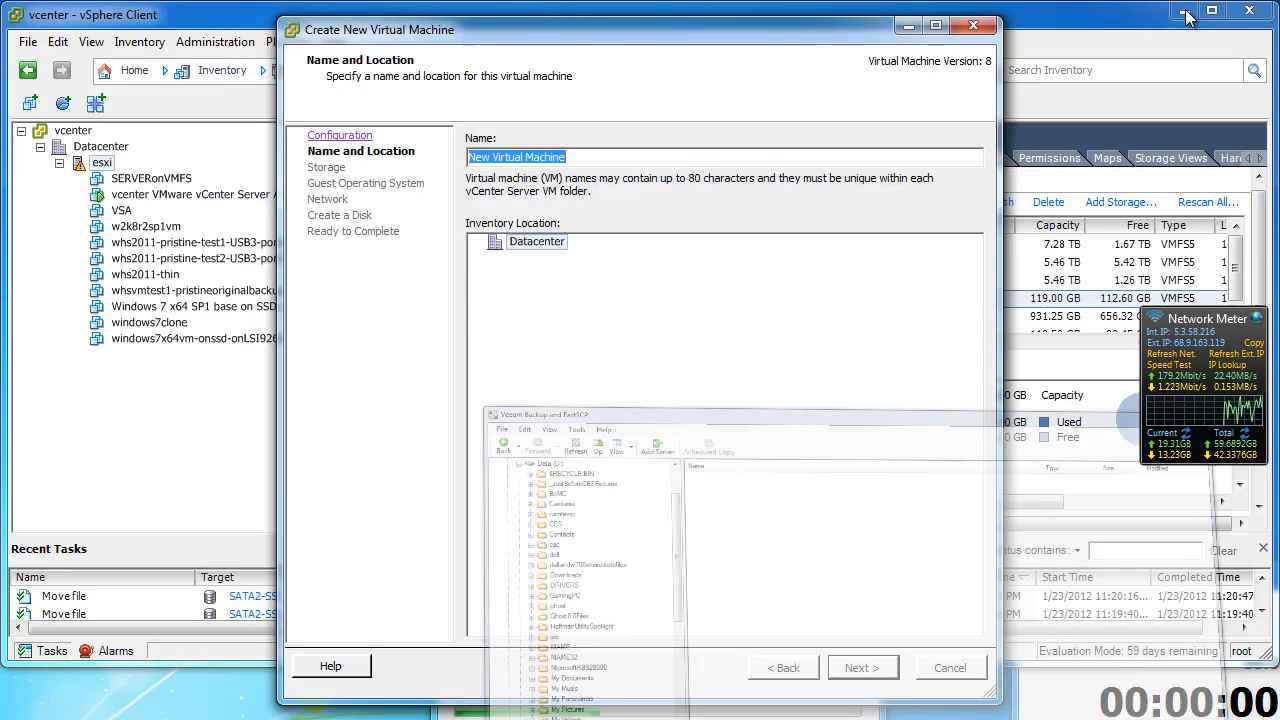
# - Name the VM with the pasted ISO file name minus its trailing dot, and choose SATA2-SSD-King
pyautogui.click(577, 157)
pyautogui.hotkey('ctrl', 'a')
pyautogui.press('BackSpace')
pyautogui.hotkey('ctrl', 'v')
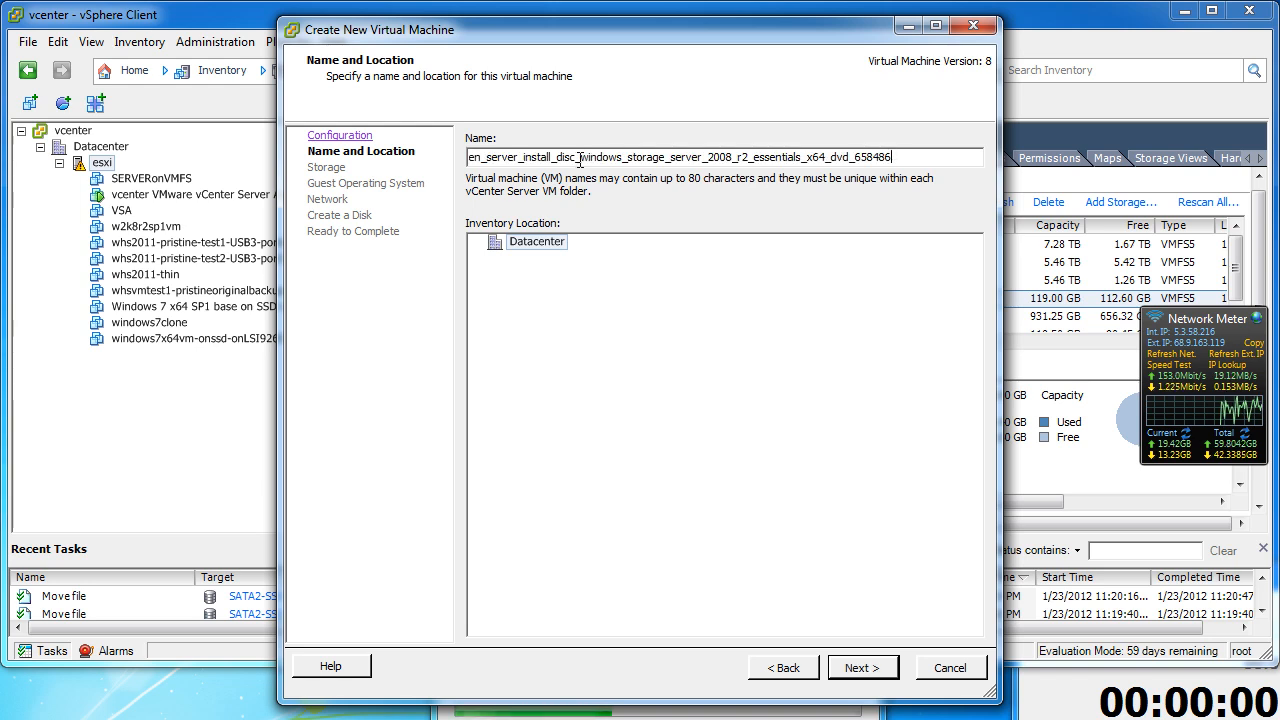
pyautogui.press('BackSpace')
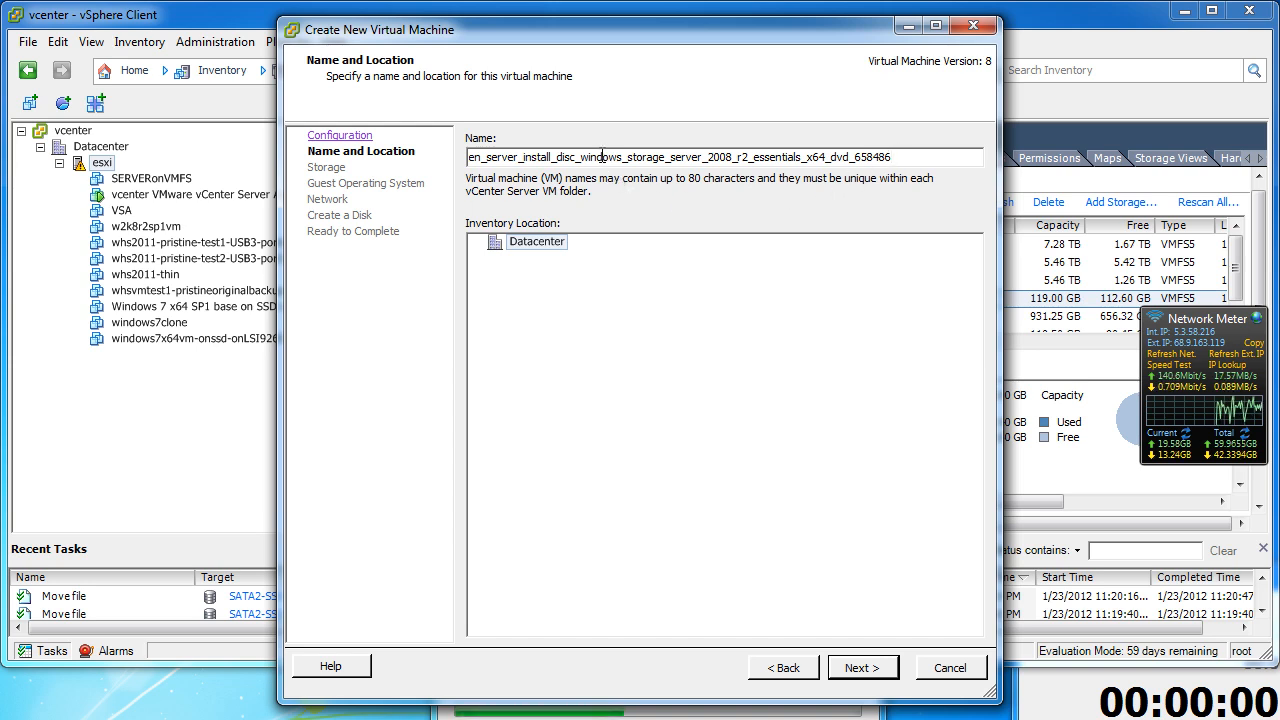
pyautogui.click(840, 668)
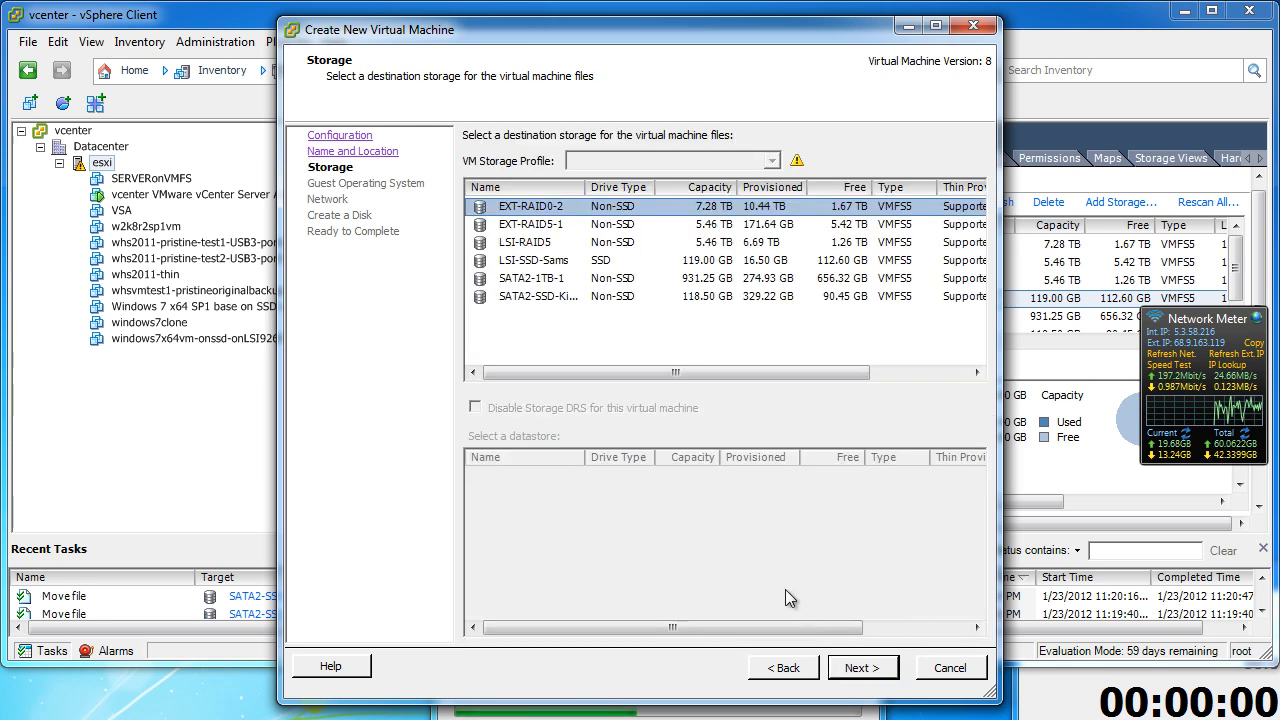
pyautogui.click(545, 300)
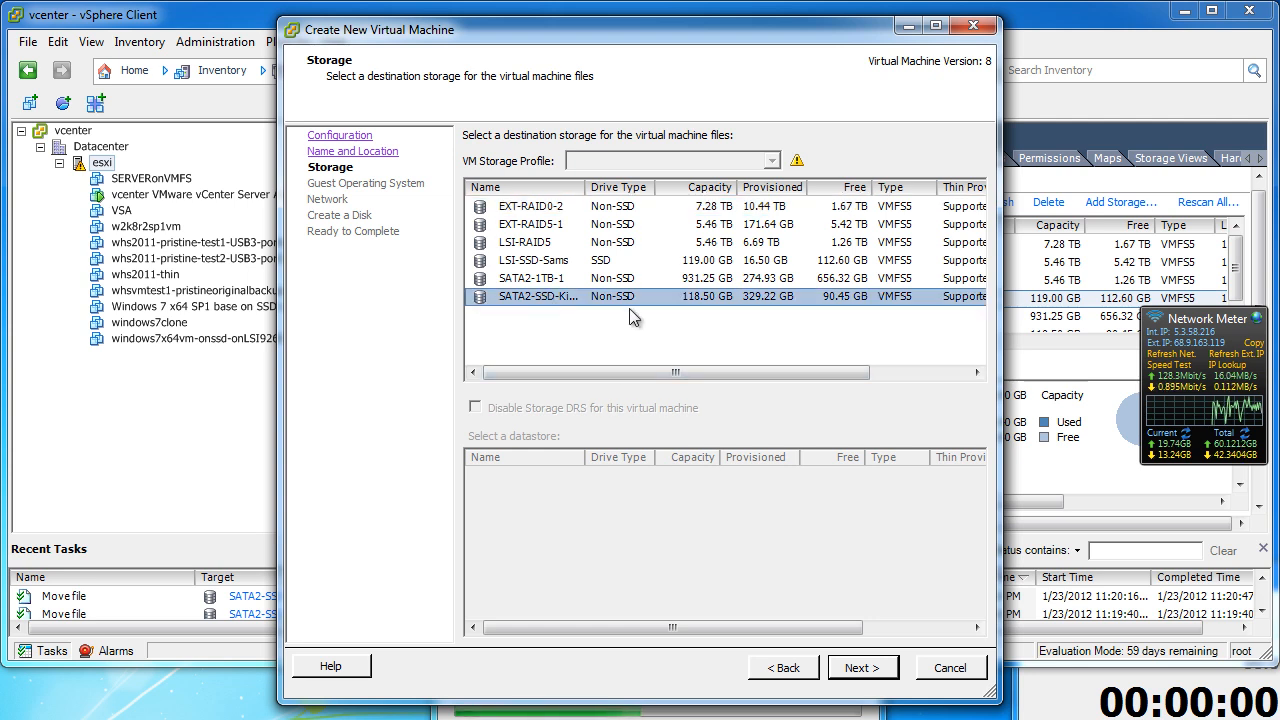
pyautogui.click(853, 668)
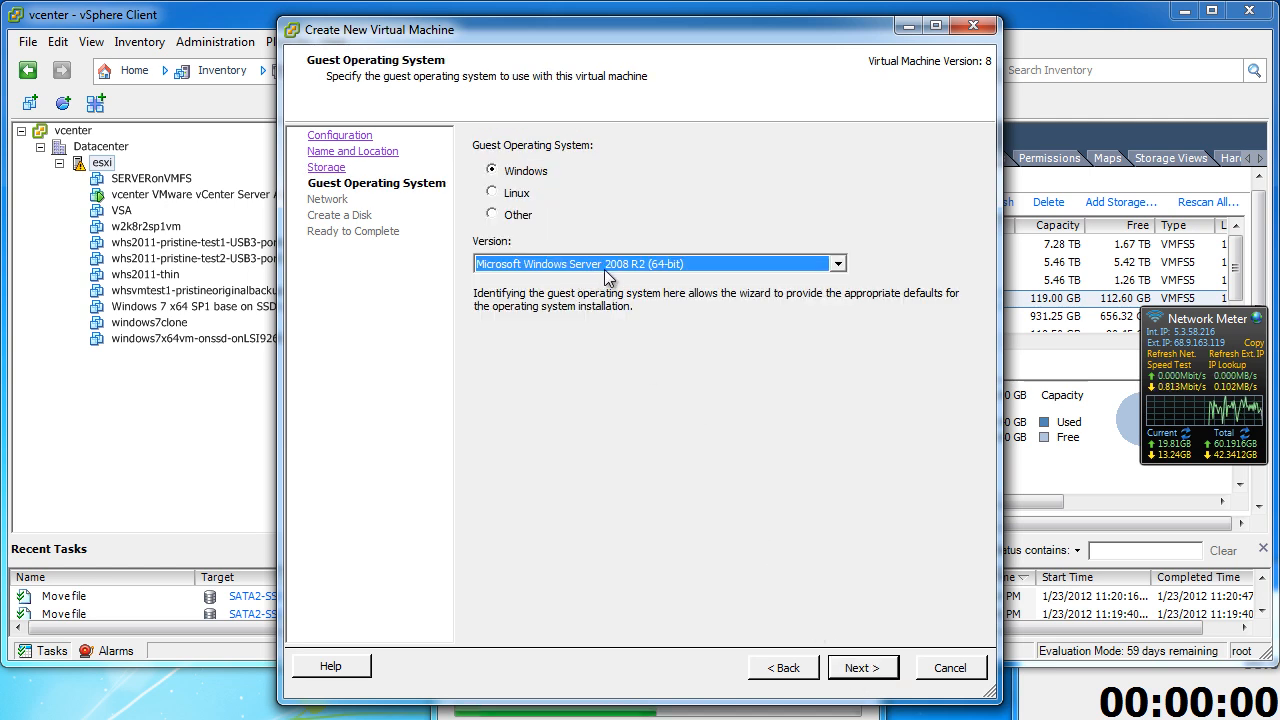
# - Accept Windows Server 2008 R2 (64-bit) and keep one E1000 adapter on VM Network
pyautogui.click(866, 668)
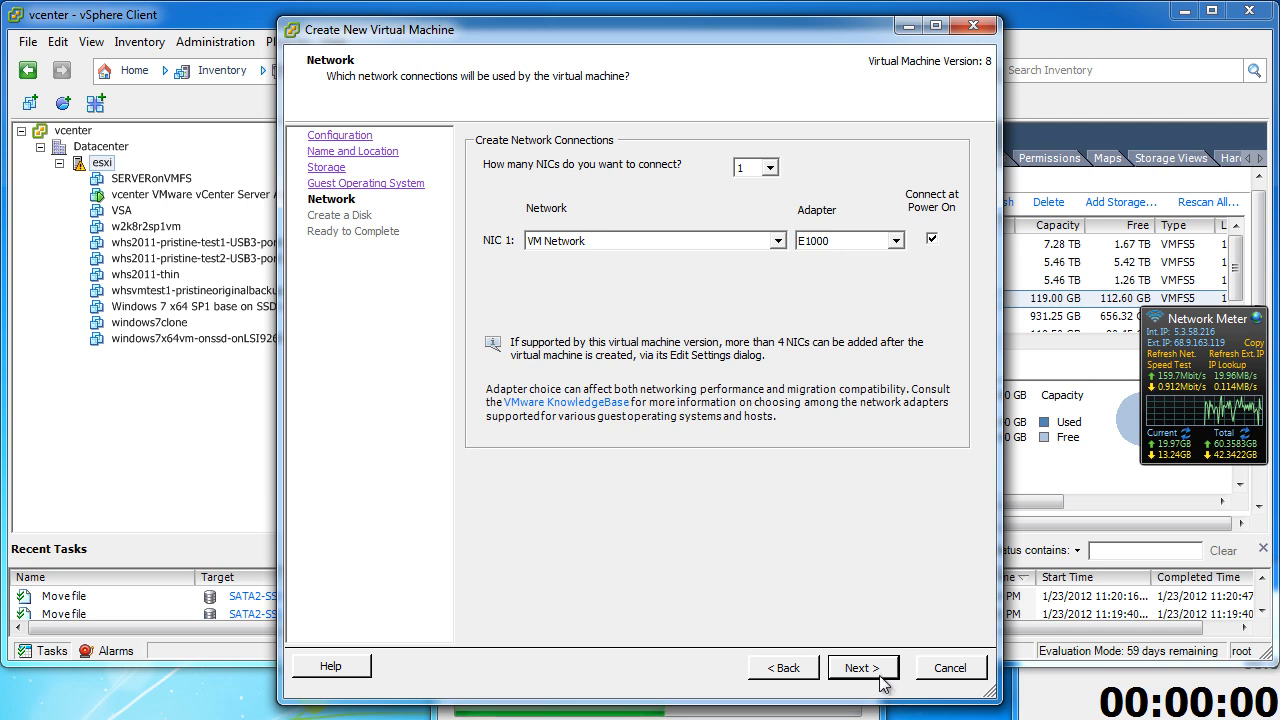
pyautogui.click(896, 241)
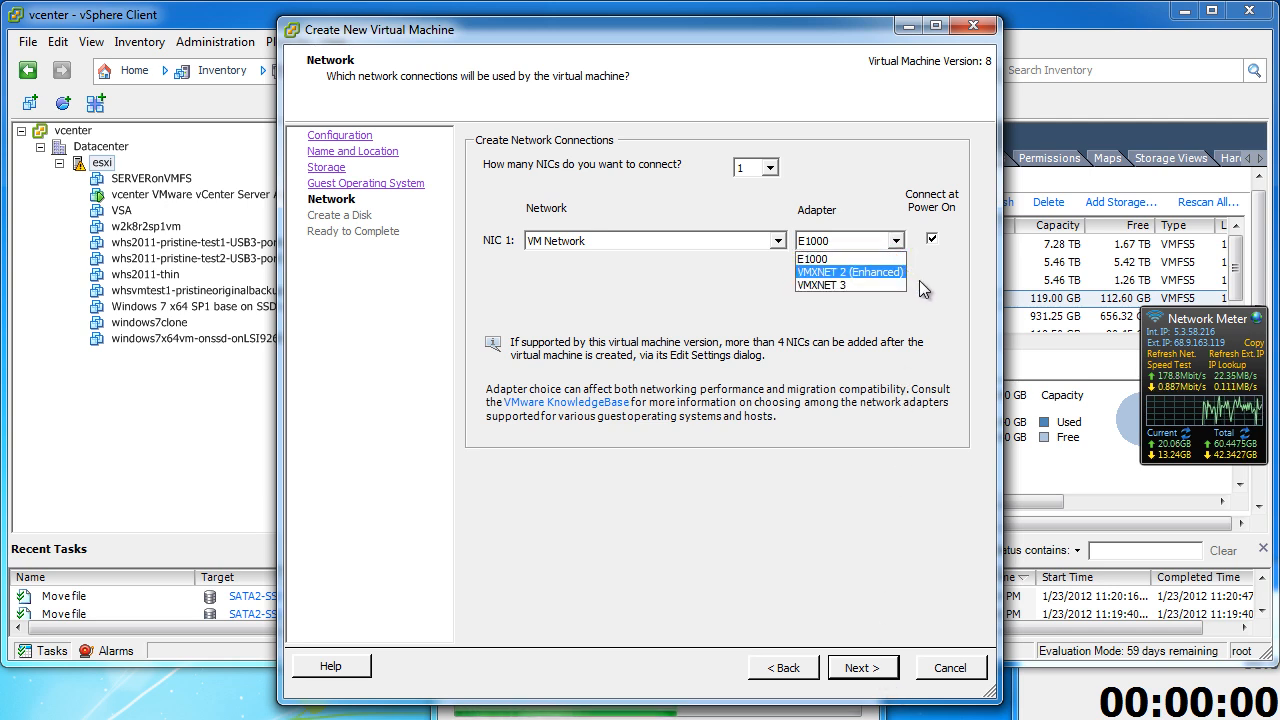
pyautogui.click(851, 158)
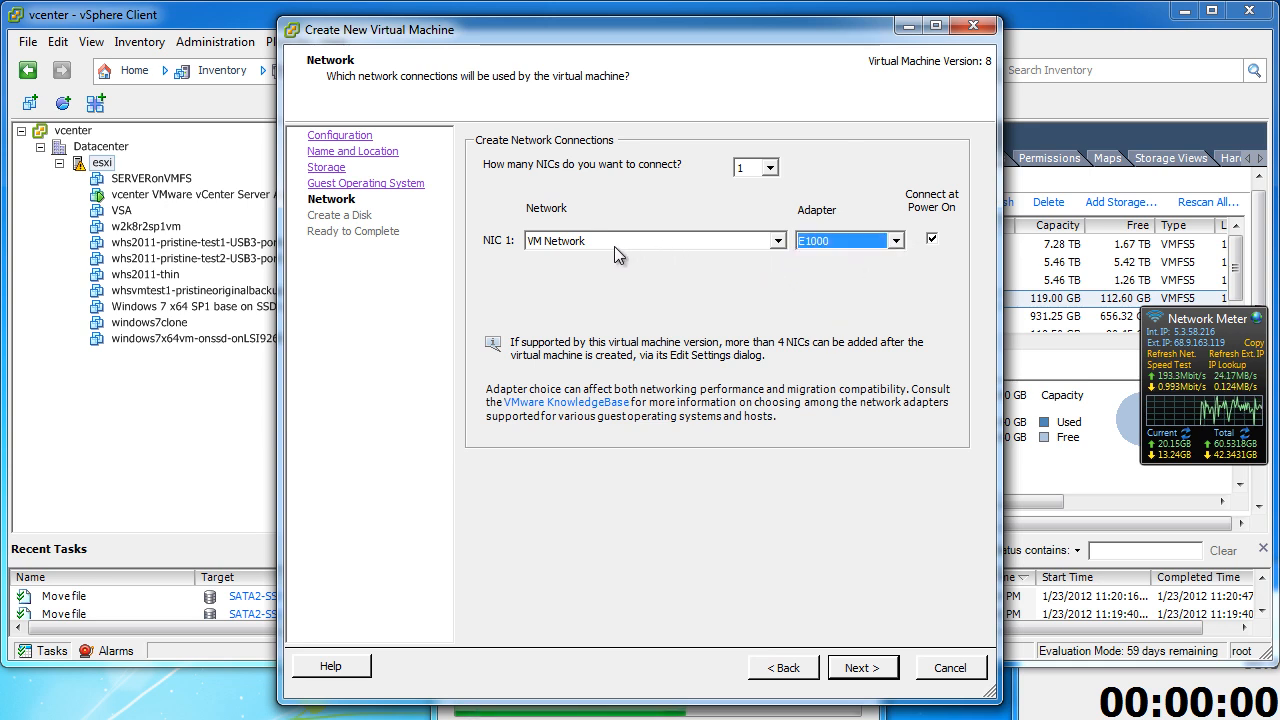
pyautogui.click(885, 677)
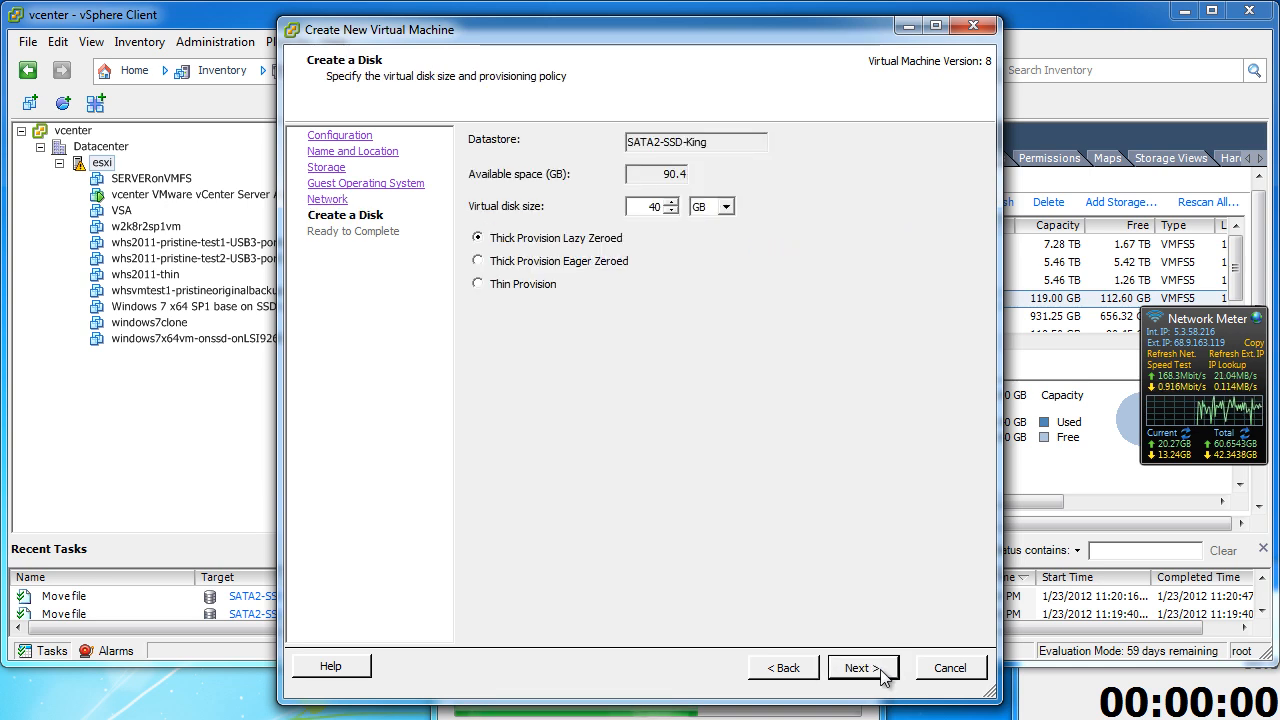
# - Make the virtual disk 160 GB and thin-provisioned, then accept the overcommitment warning
pyautogui.click(479, 284)
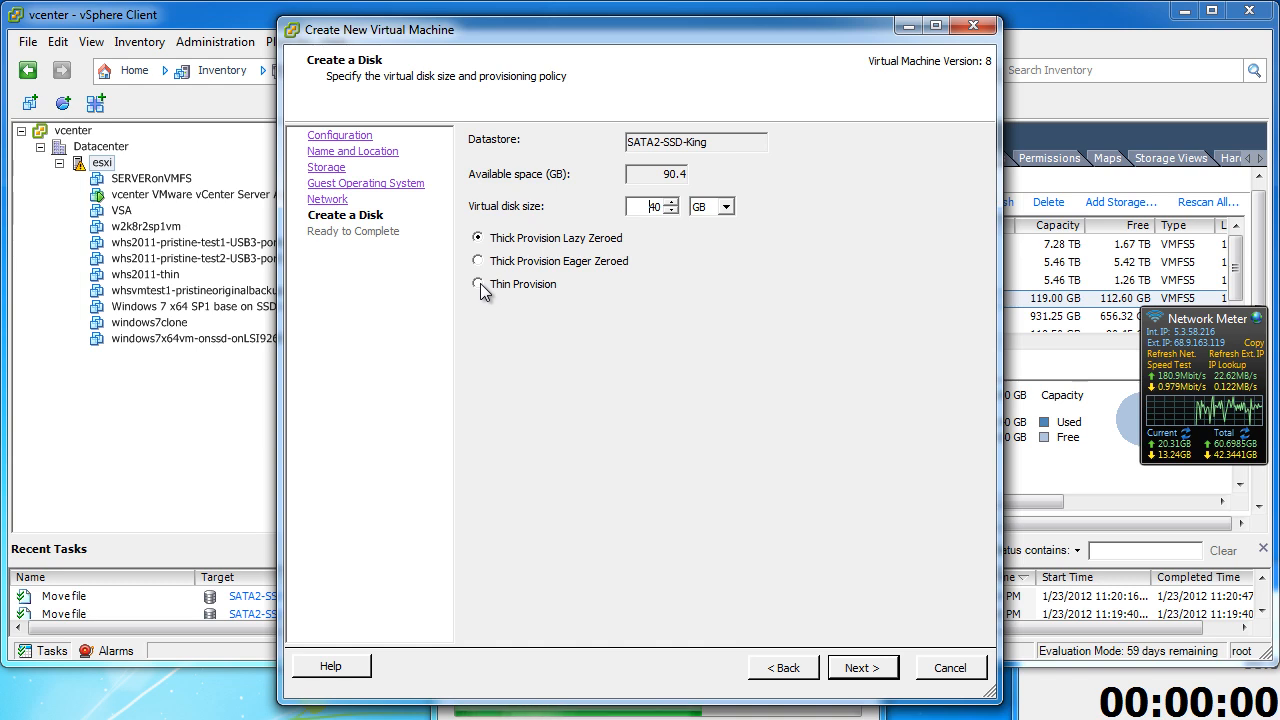
pyautogui.doubleClick(645, 206)
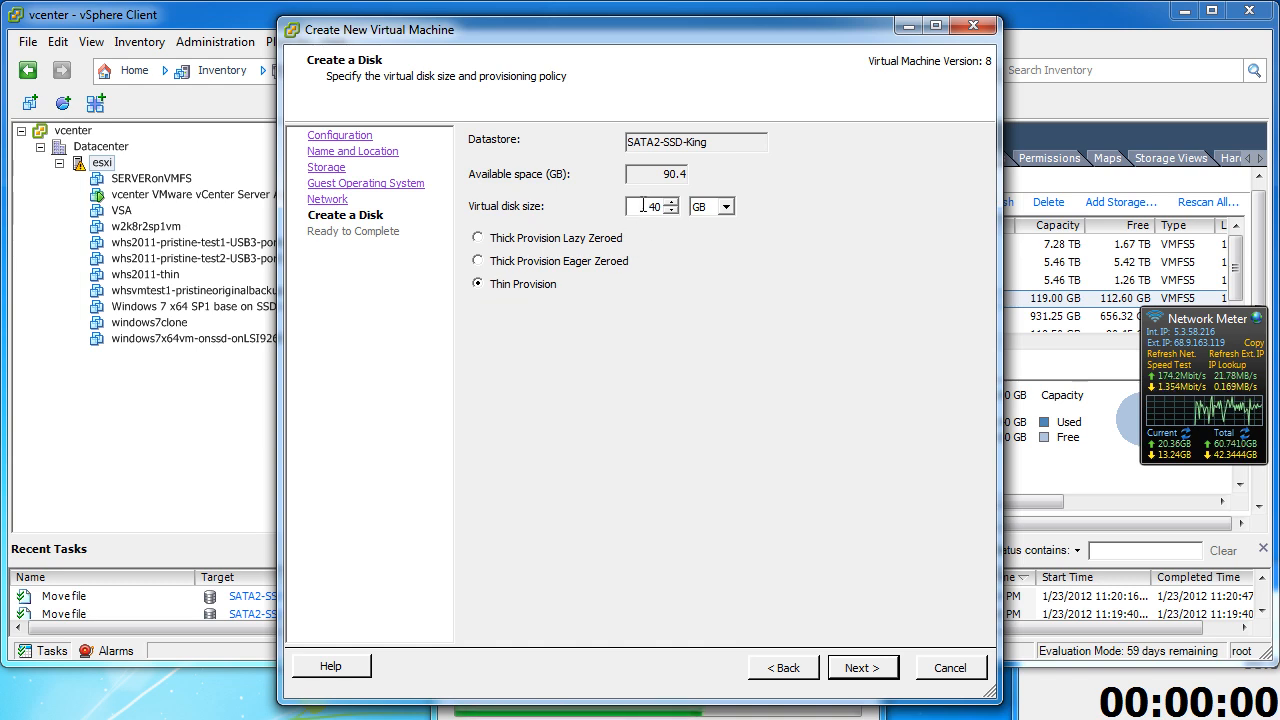
pyautogui.write('160')
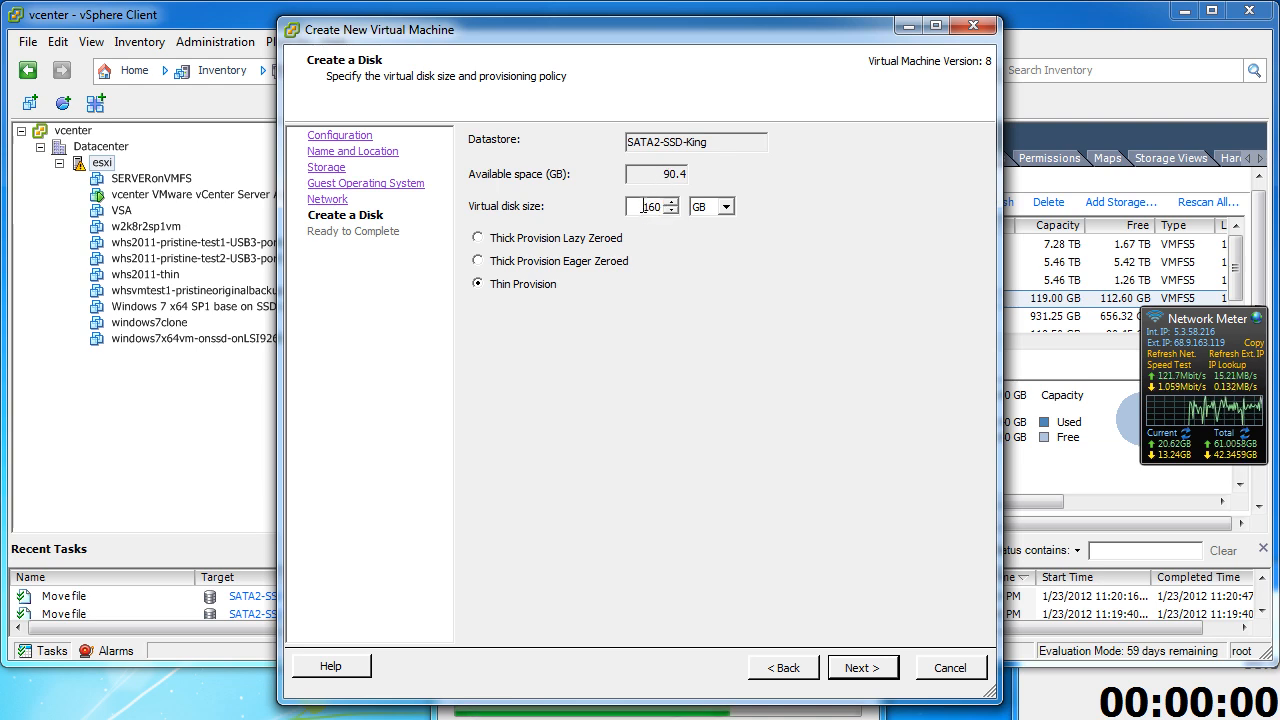
pyautogui.click(862, 668)
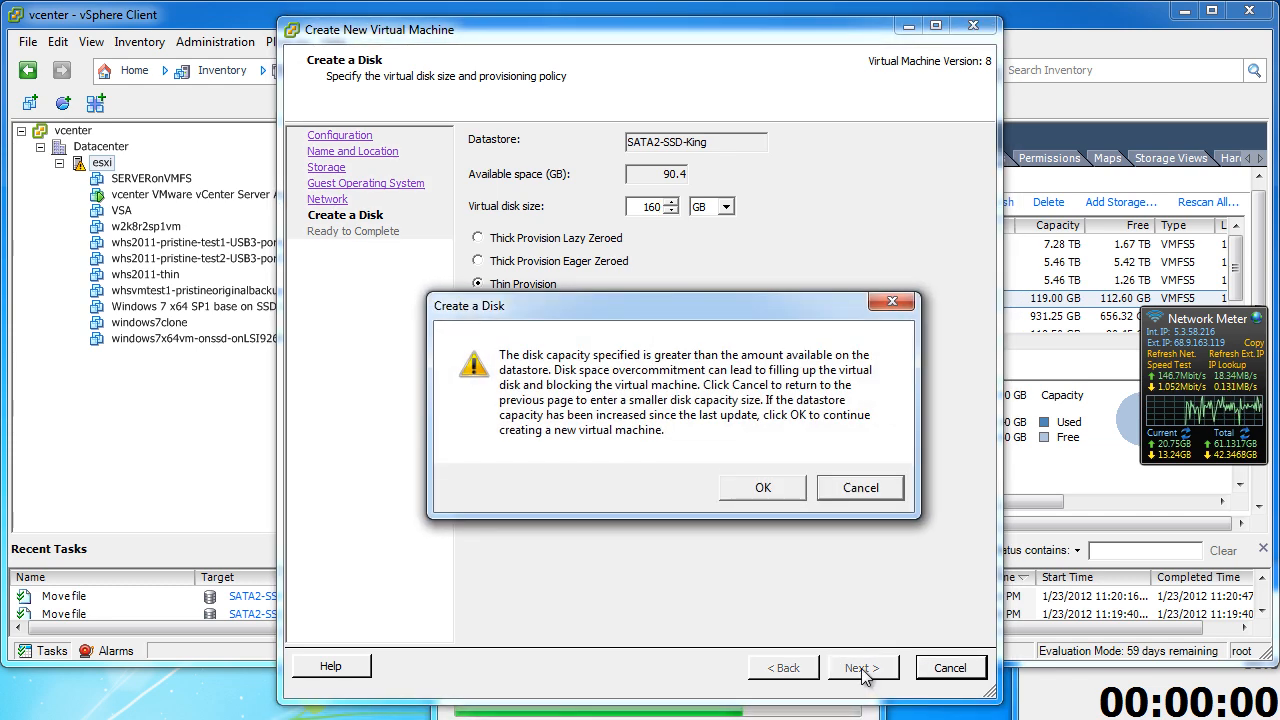
pyautogui.click(763, 489)
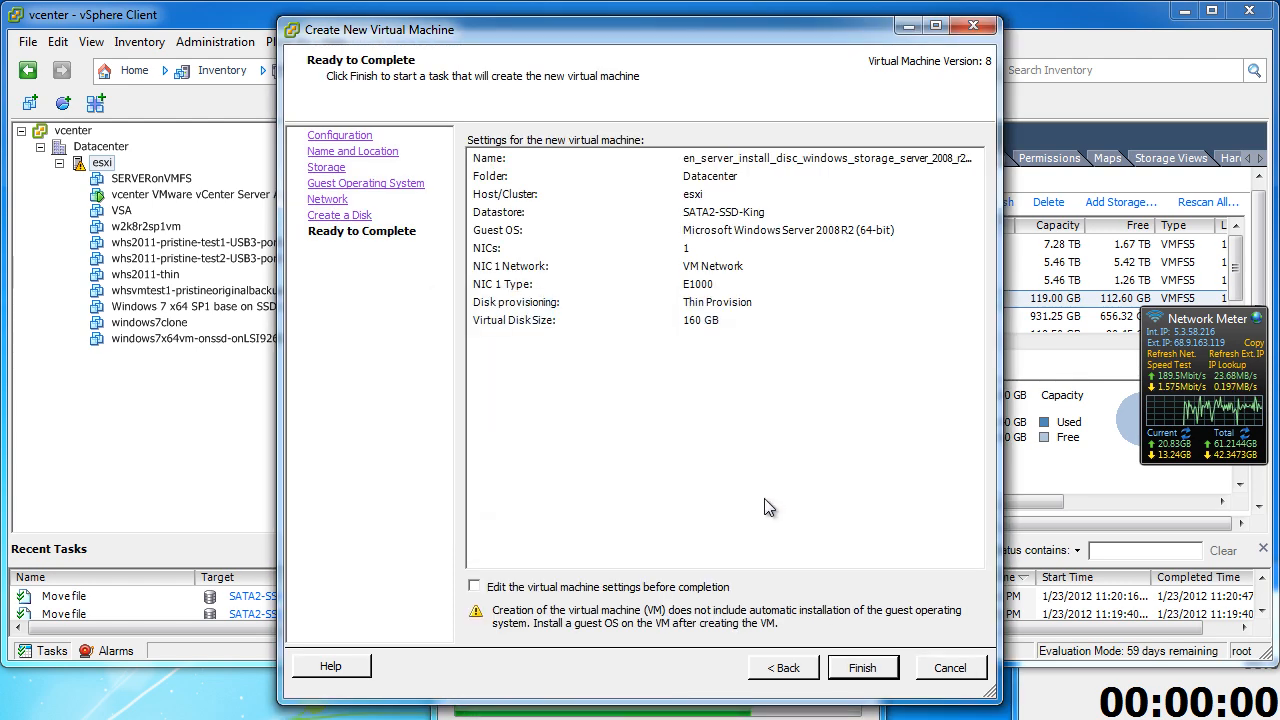
# - Edit the VM's settings so New CD/DVD uses a Datastore ISO File, and move the copy dialog aside
pyautogui.click(484, 591)
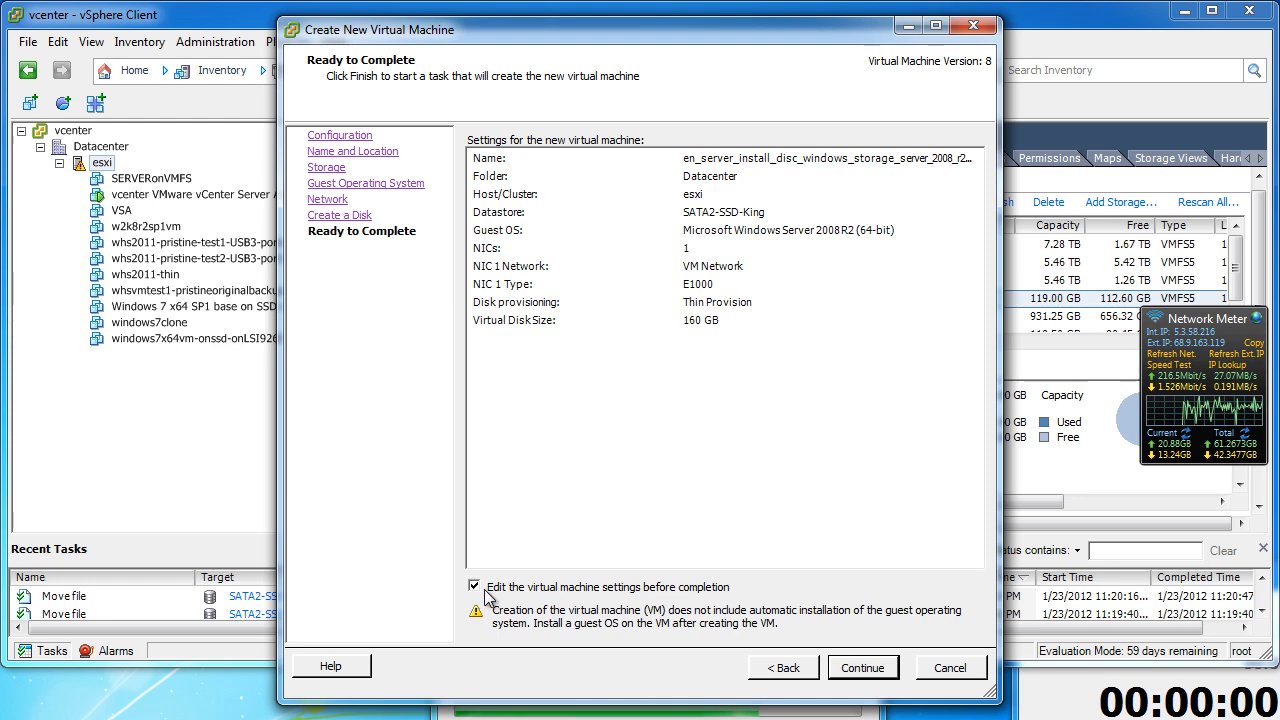
pyautogui.click(860, 669)
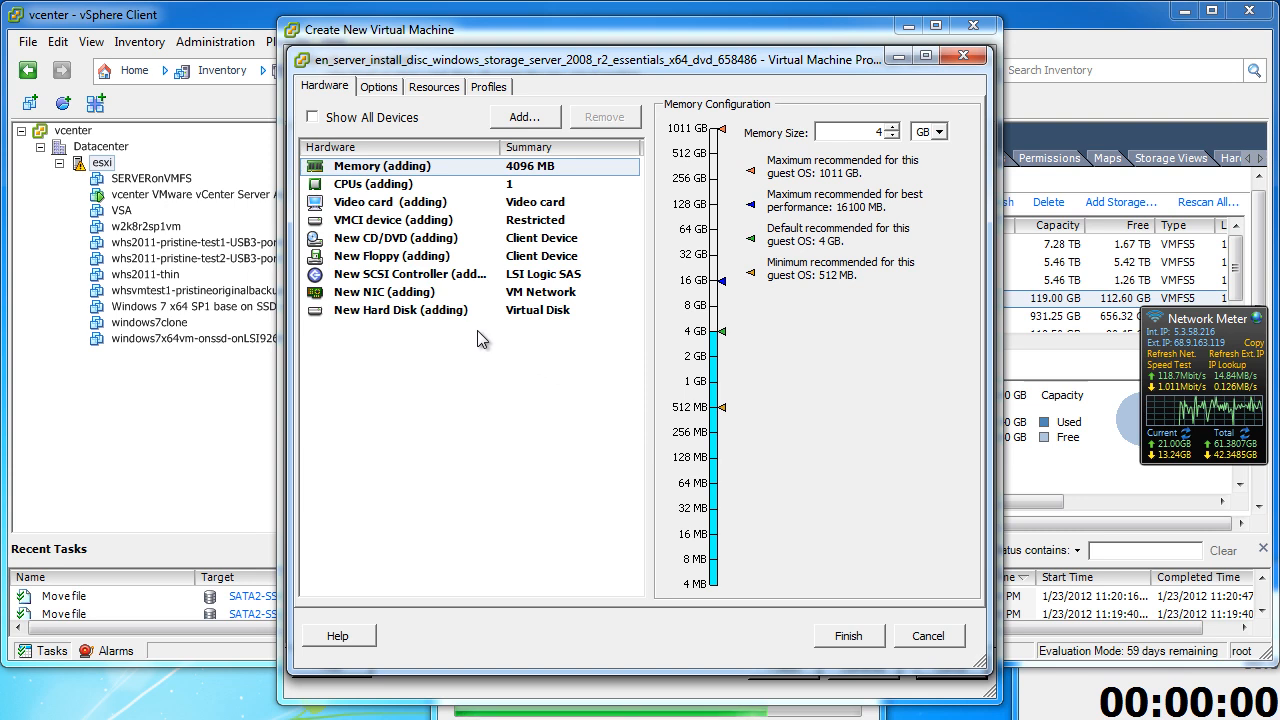
pyautogui.click(404, 242)
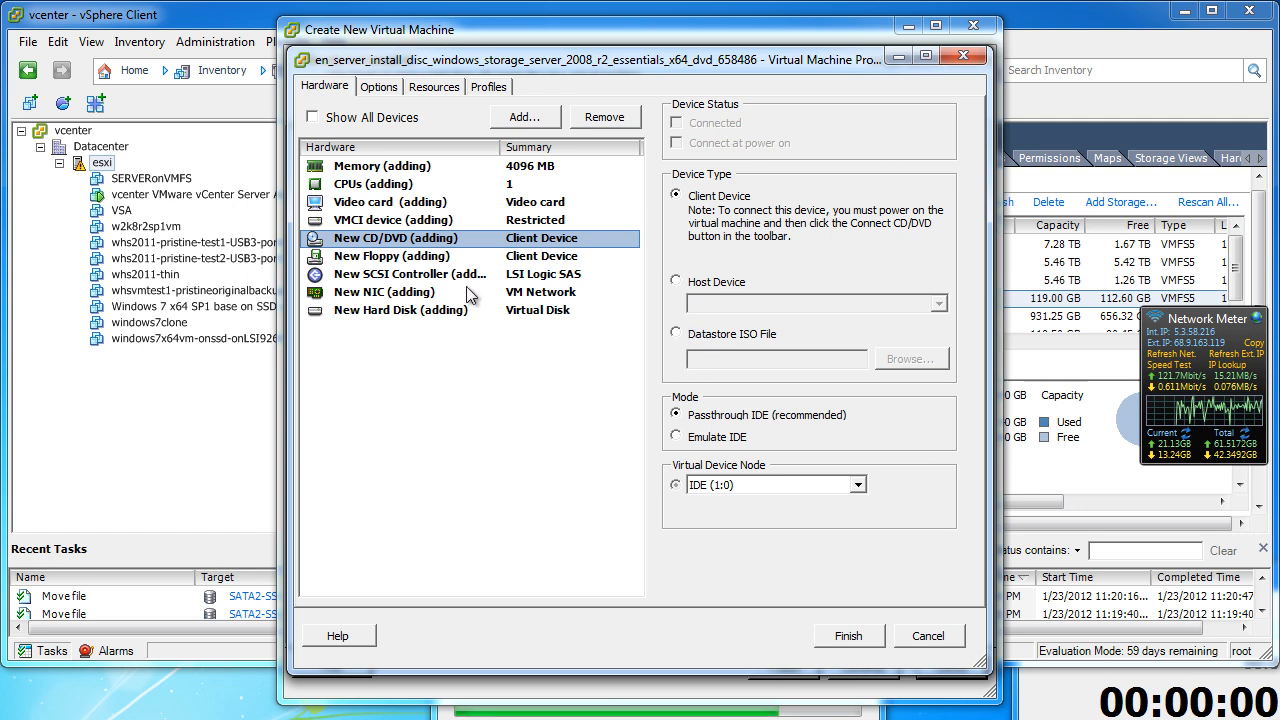
pyautogui.click(701, 338)
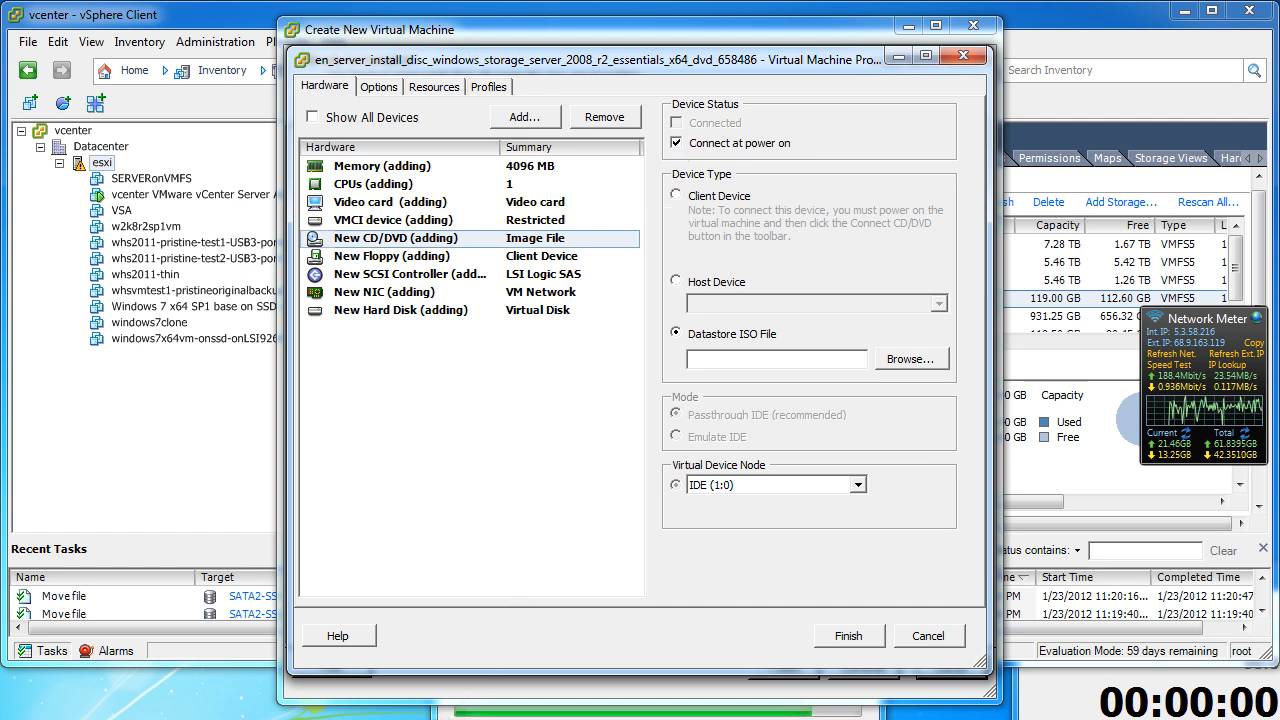
pyautogui.click(443, 716)
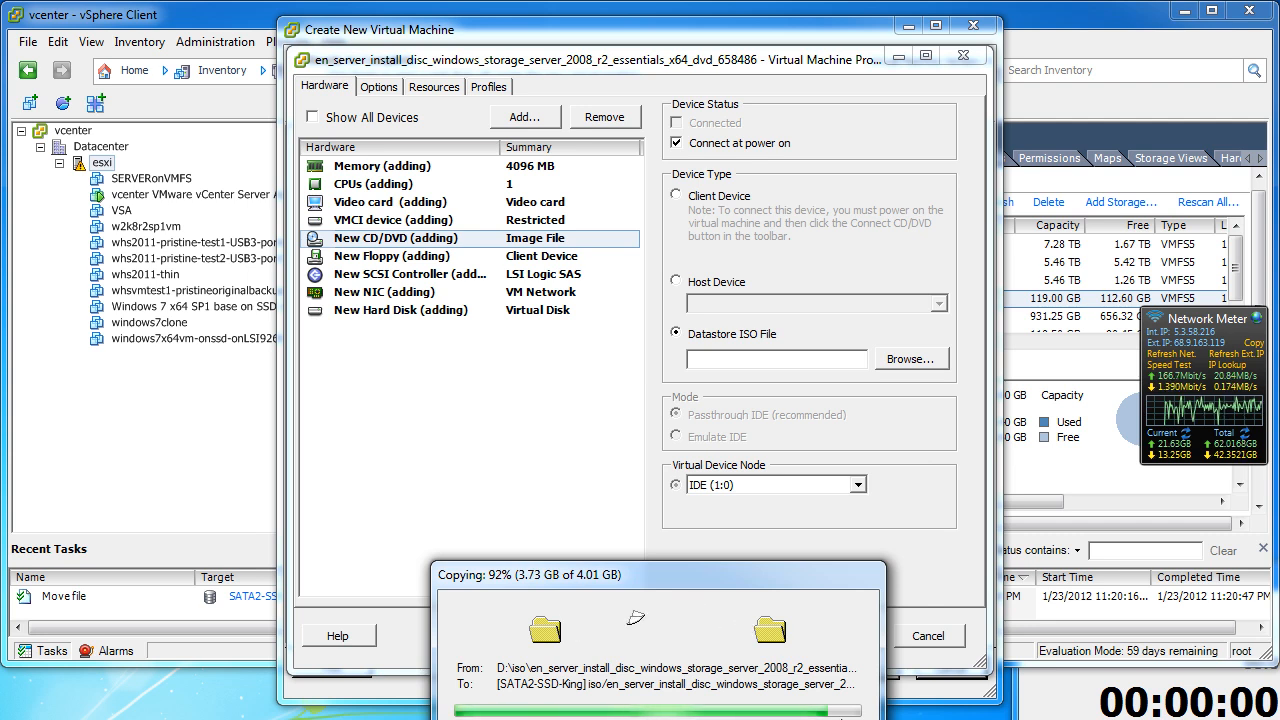
pyautogui.moveTo(712, 578); pyautogui.dragTo(537, 427)
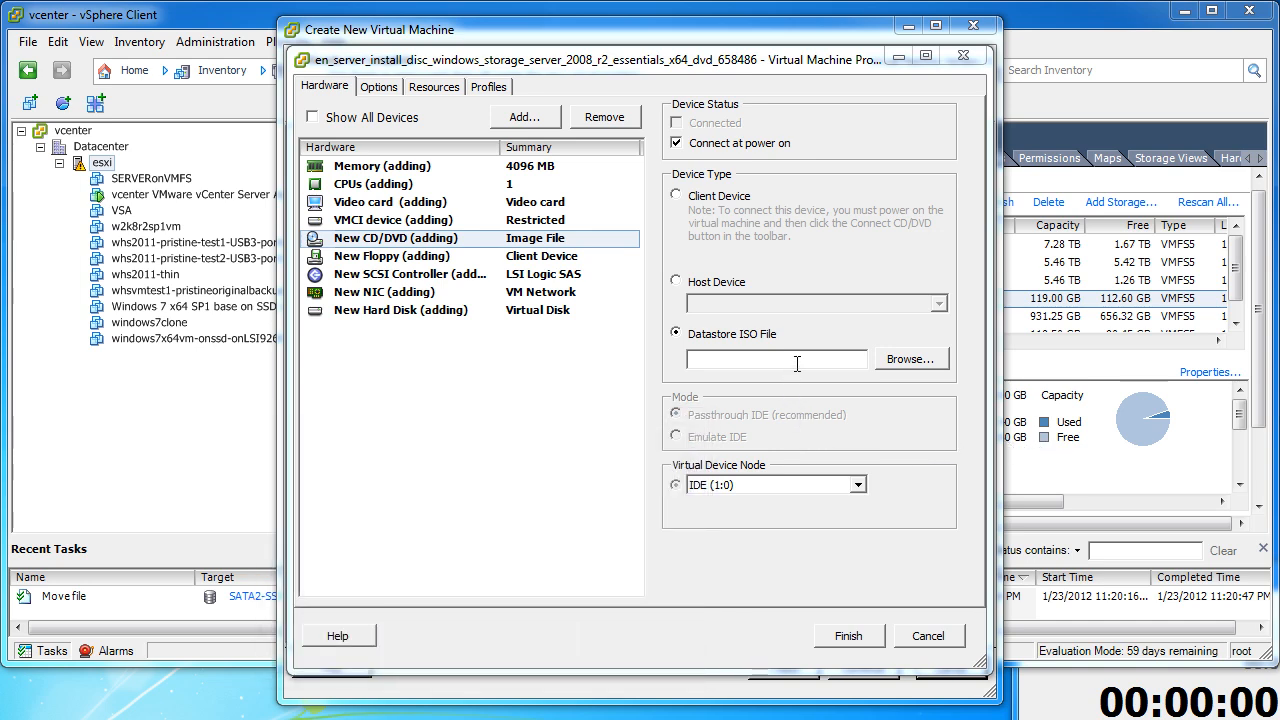
# - Browse to the iso folder on the SATA2-SSD-King datastore
pyautogui.click(888, 362)
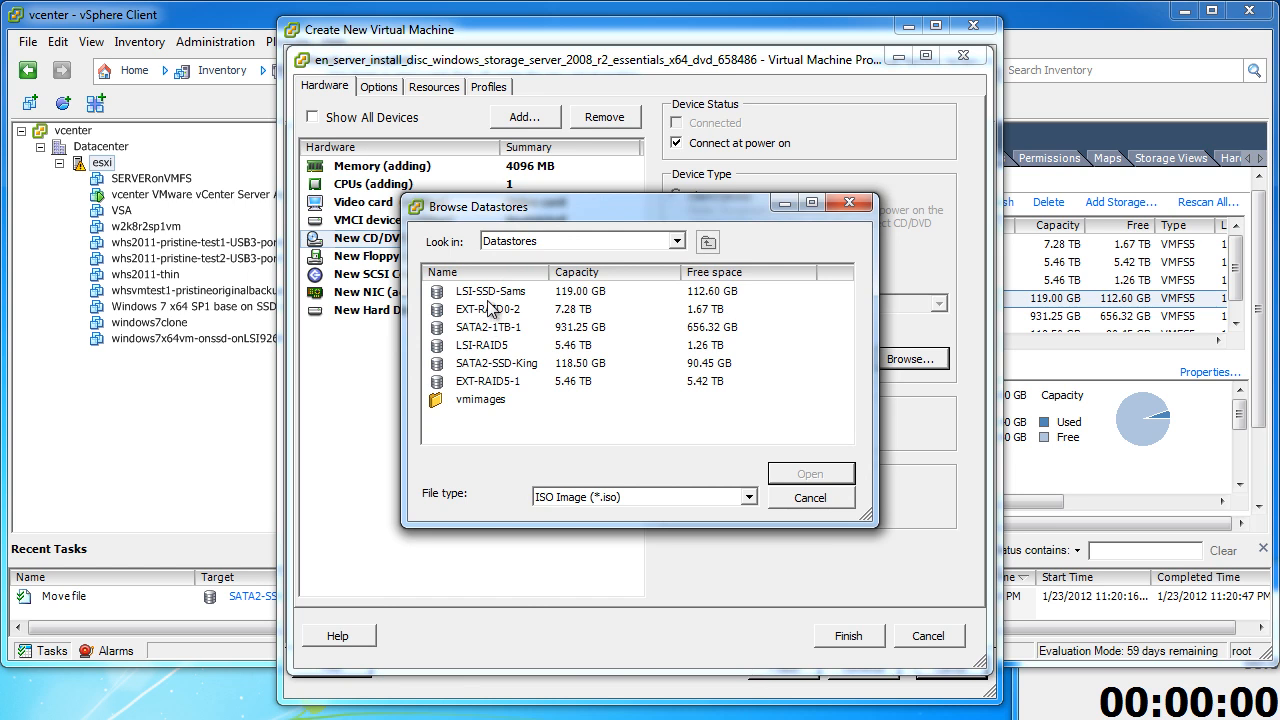
pyautogui.doubleClick(487, 364)
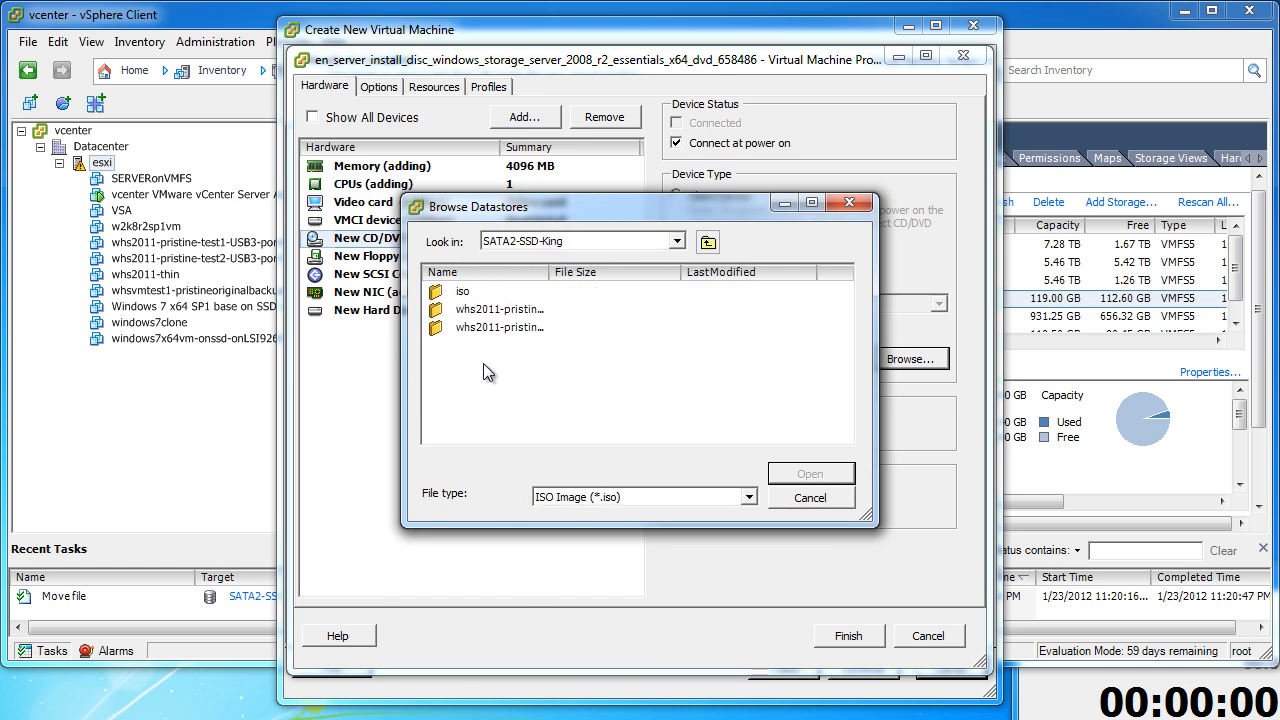
pyautogui.doubleClick(463, 292)
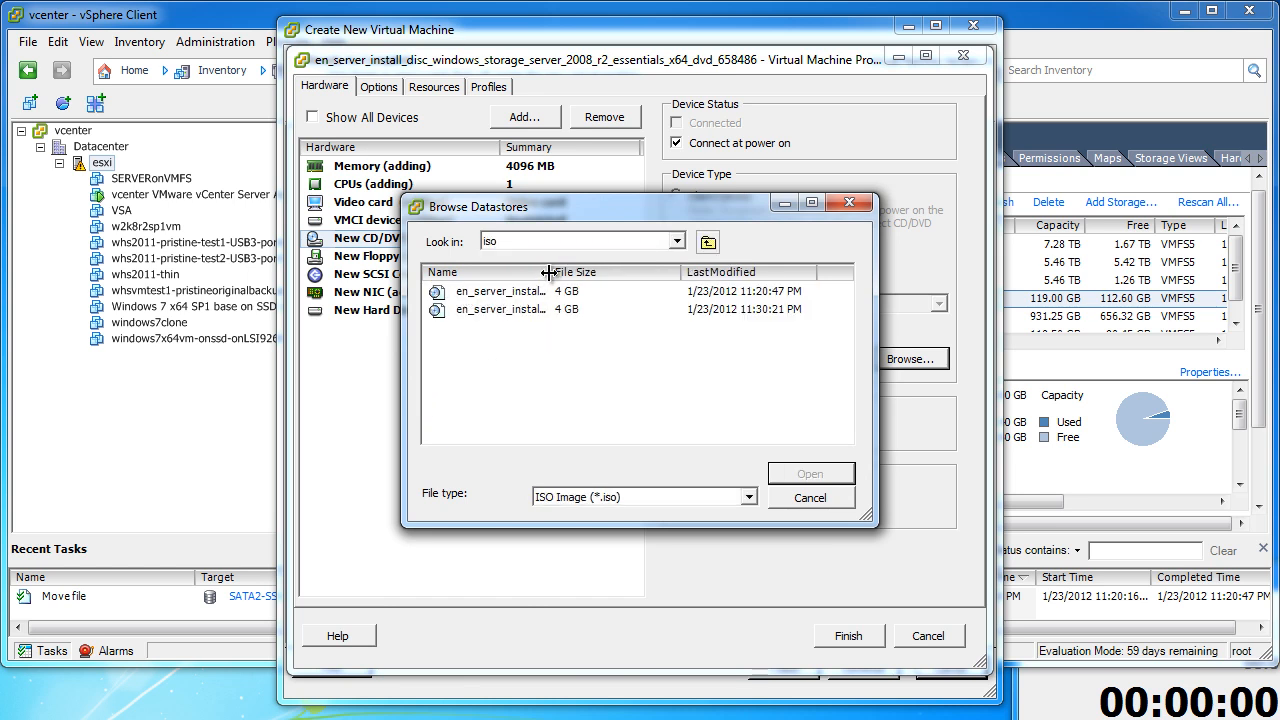
pyautogui.moveTo(549, 272); pyautogui.dragTo(799, 271)
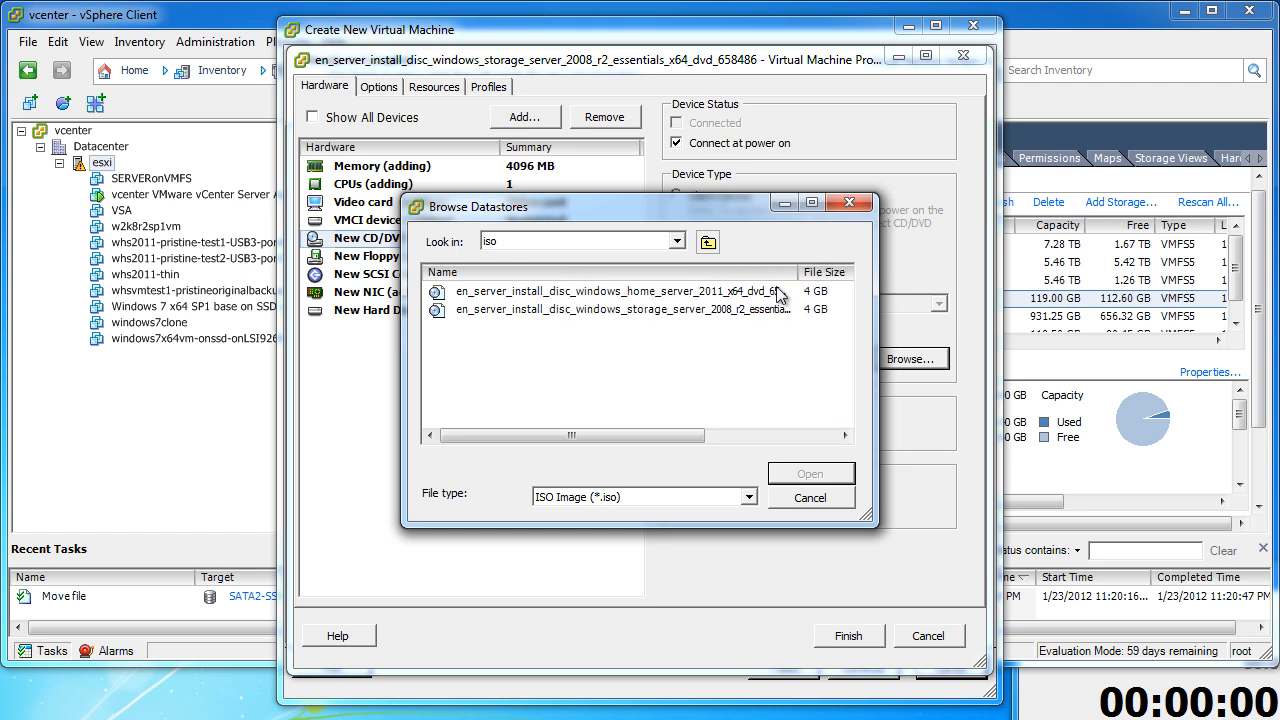
# - Choose the Windows Storage Server 2008 R2 Essentials ISO for the CD/DVD and finish creating the VM
pyautogui.click(658, 312)
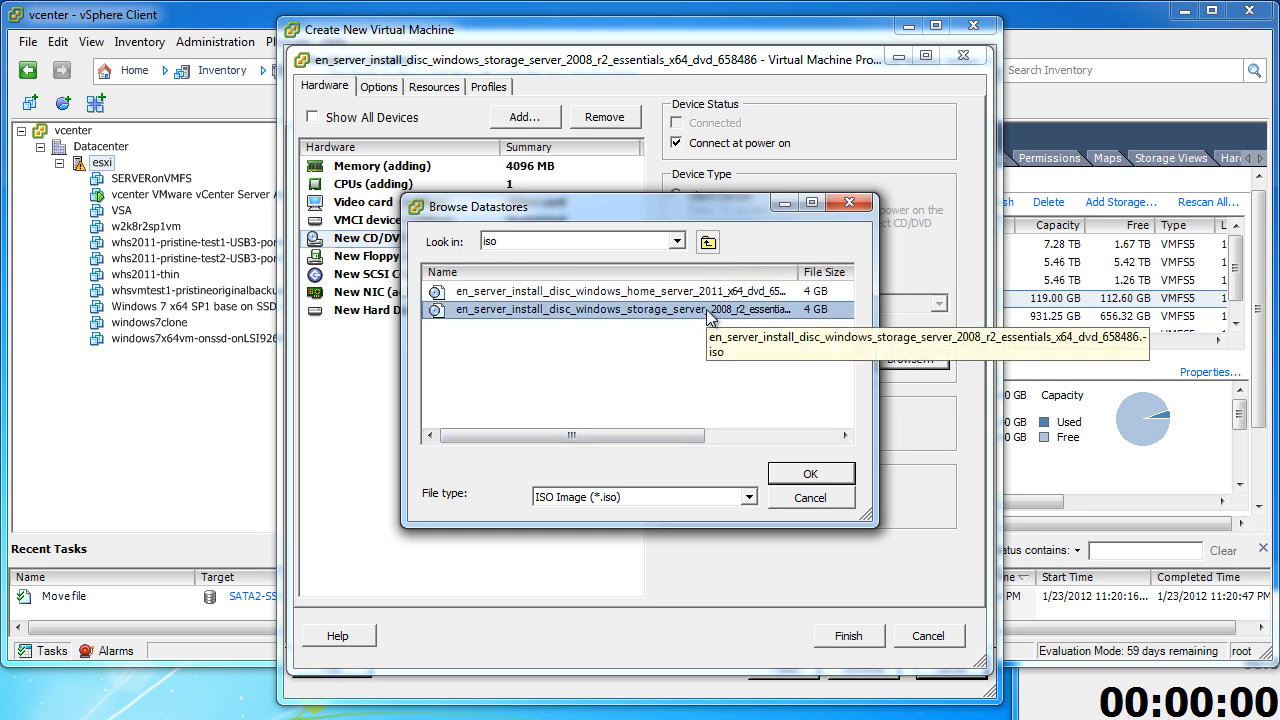
pyautogui.click(694, 294)
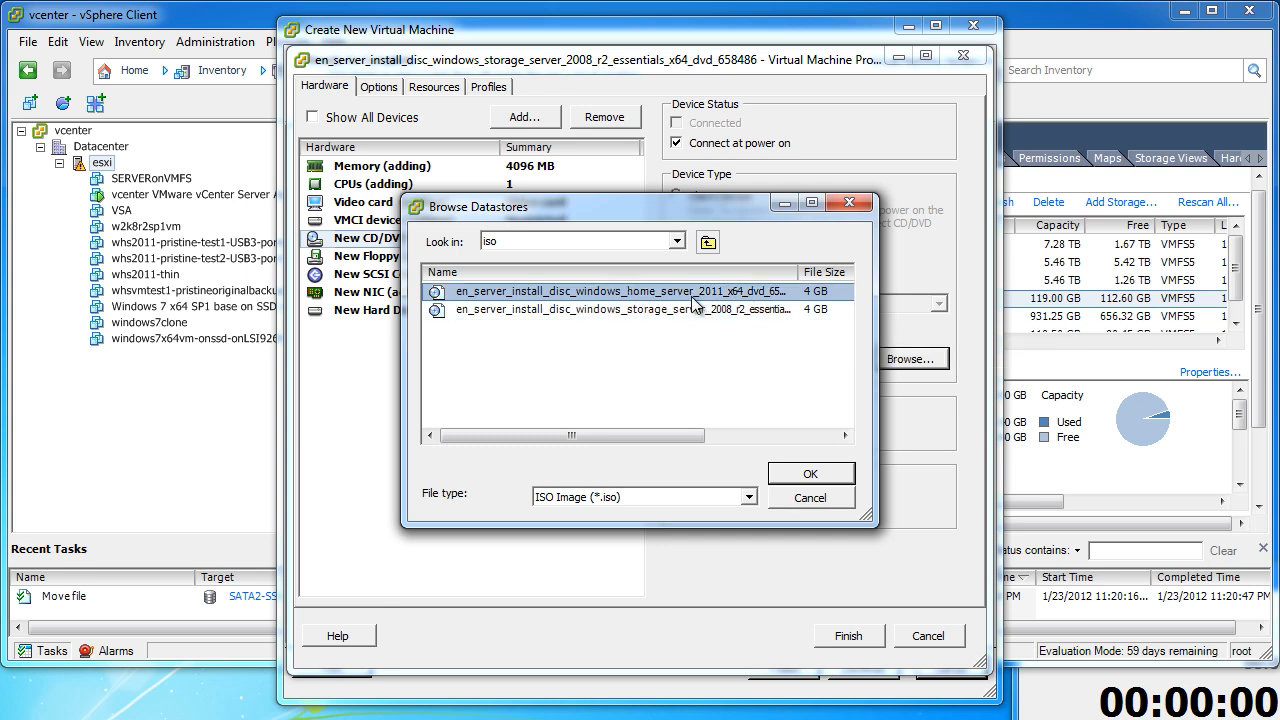
pyautogui.click(685, 312)
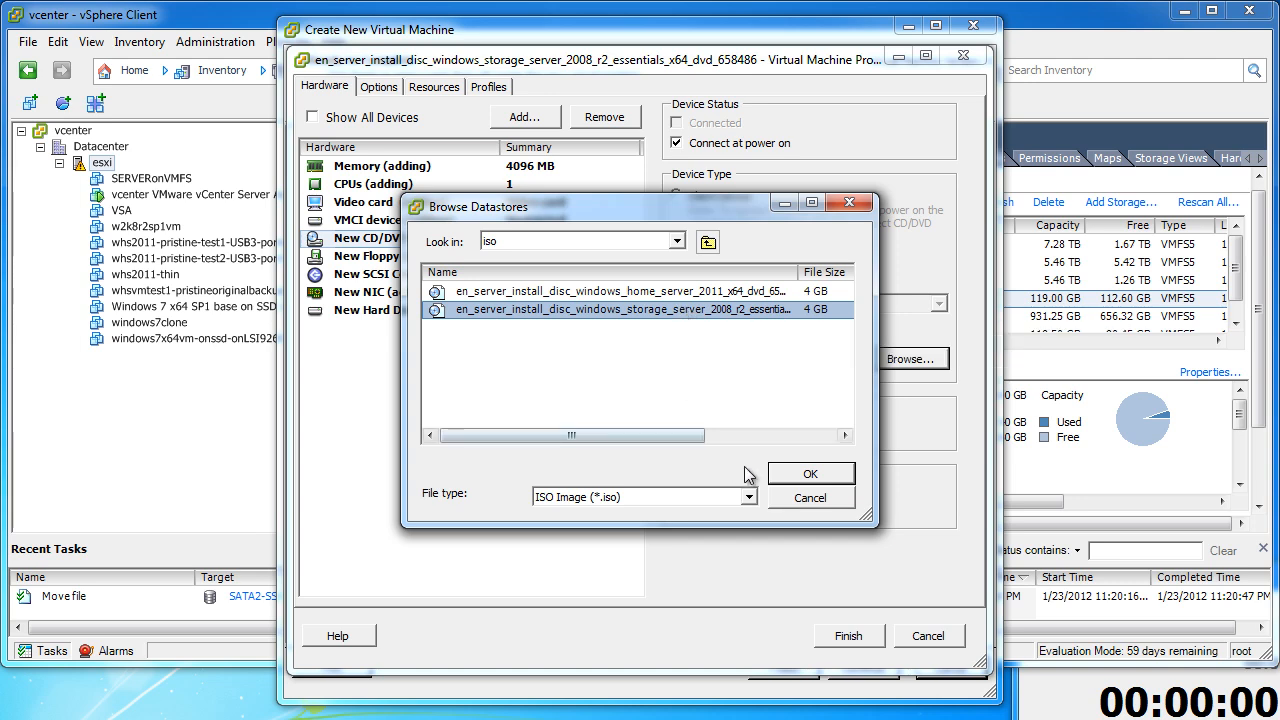
pyautogui.click(794, 476)
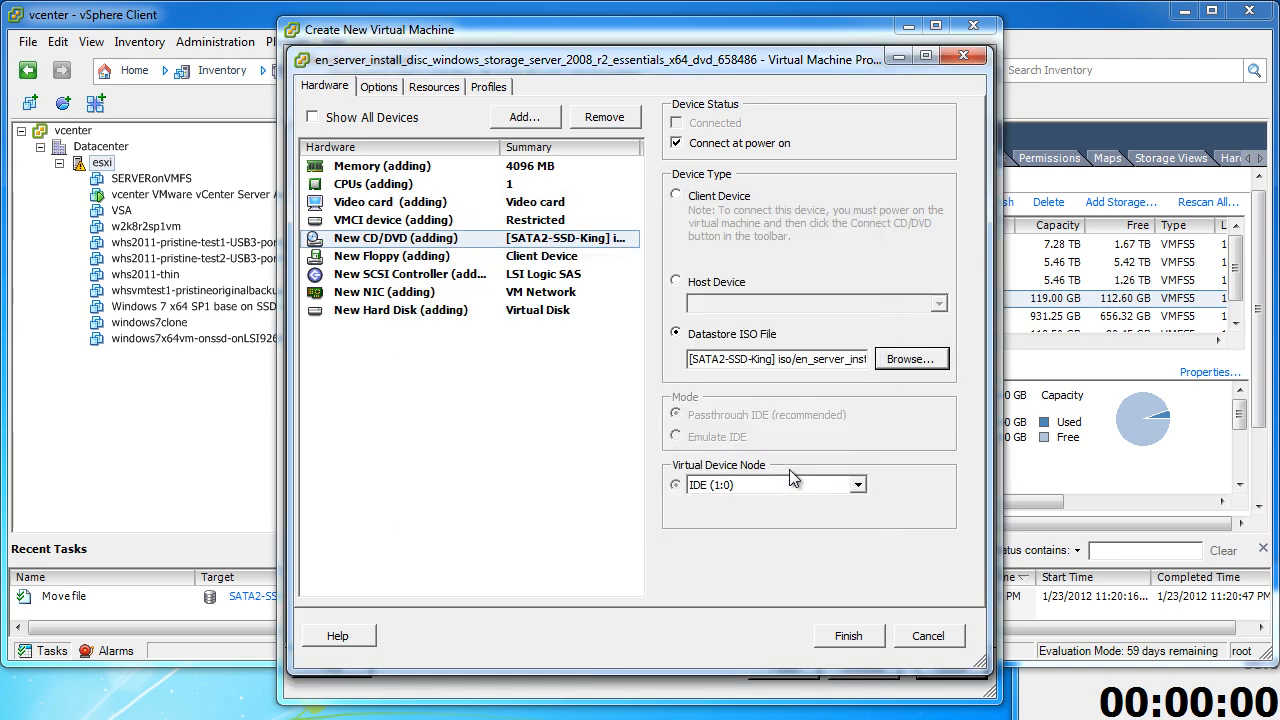
pyautogui.click(848, 636)
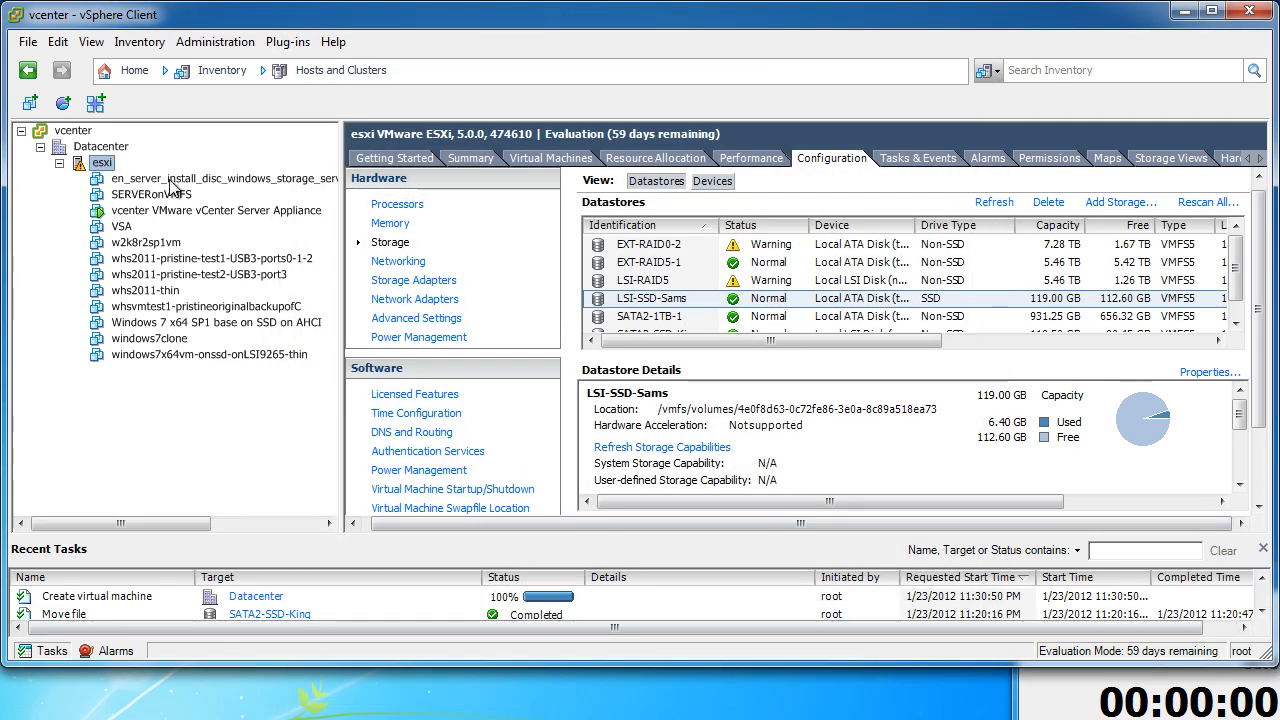
# - Open the new VM's console and power the VM on
pyautogui.click(172, 182)
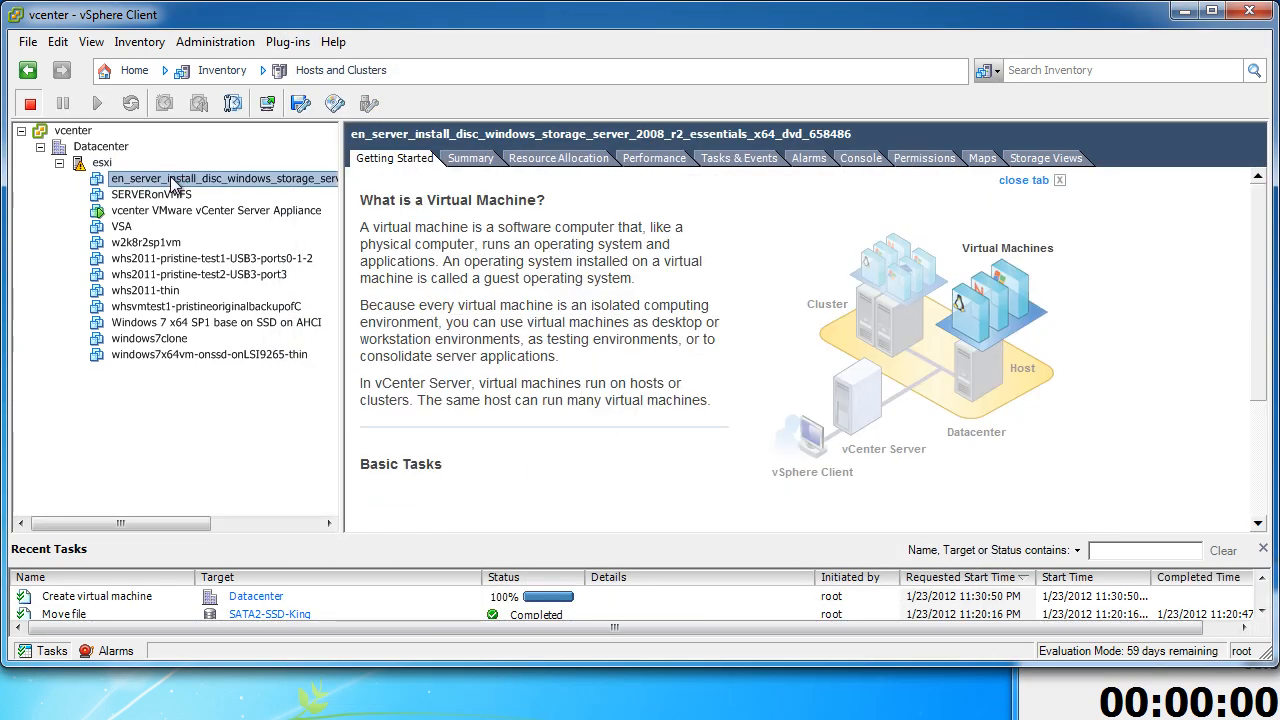
pyautogui.rightClick(172, 182)
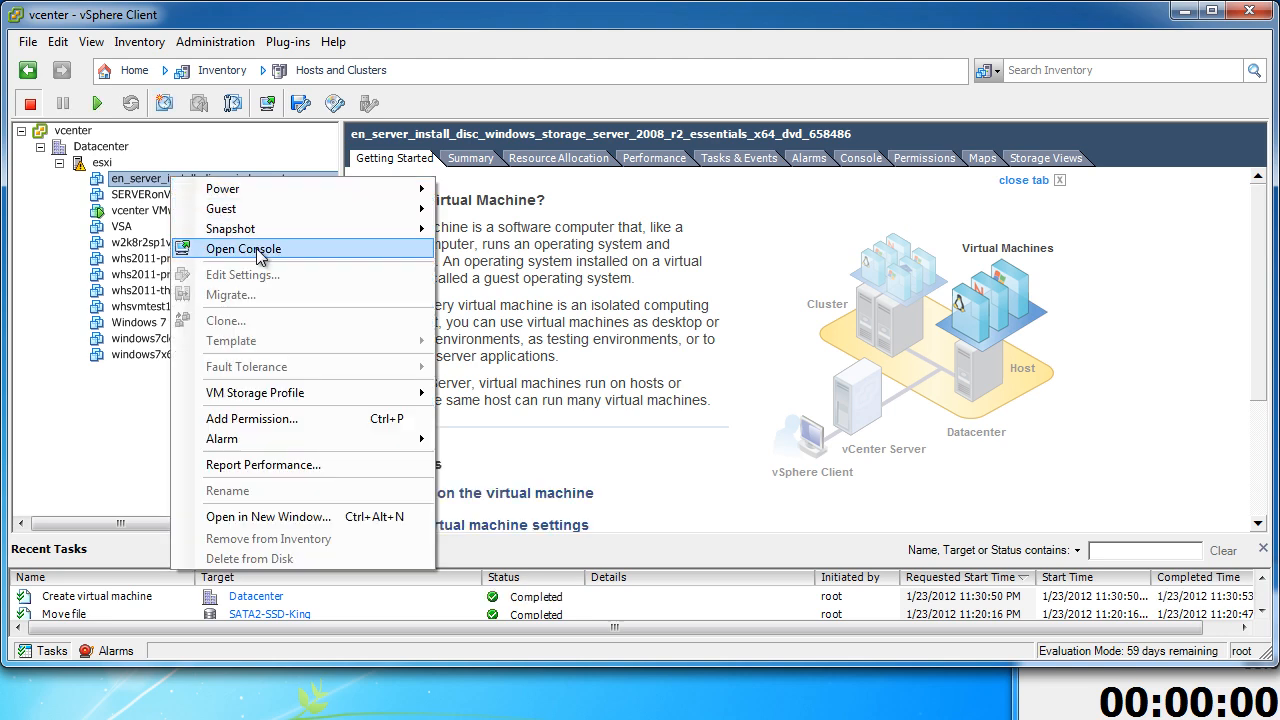
pyautogui.click(305, 257)
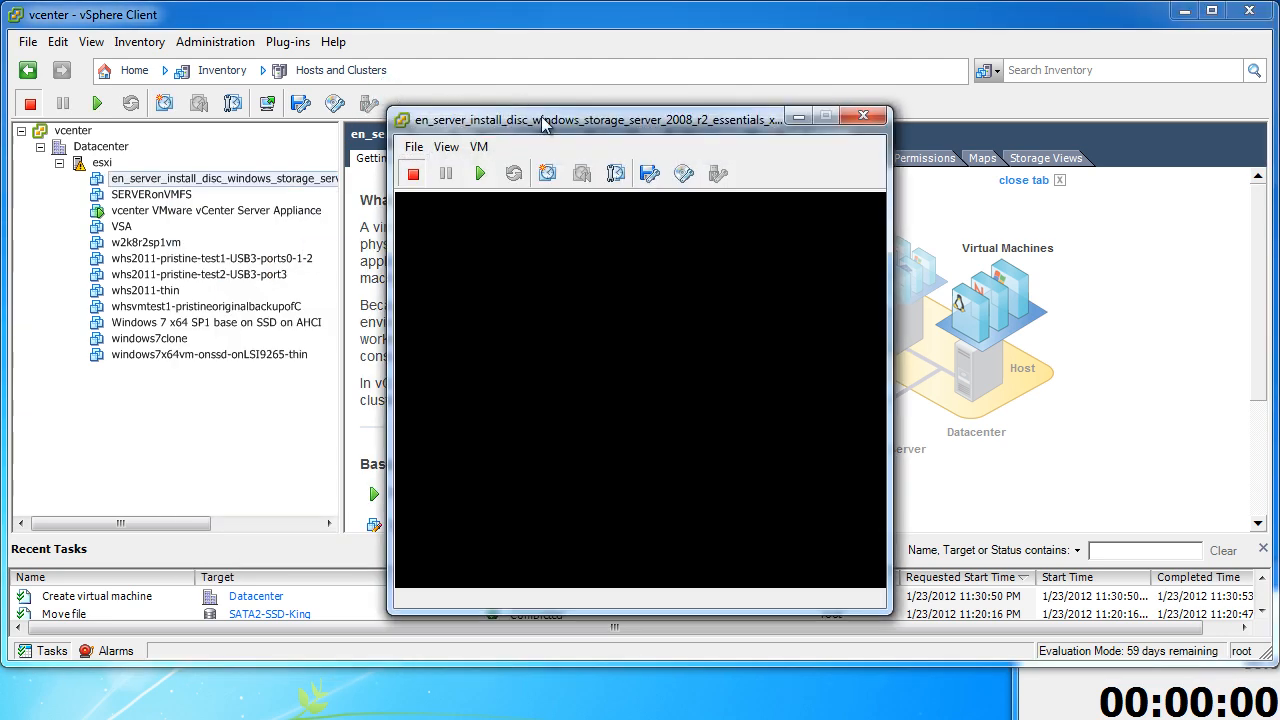
pyautogui.moveTo(542, 120); pyautogui.dragTo(154, 30)
pyautogui.click(96, 74)
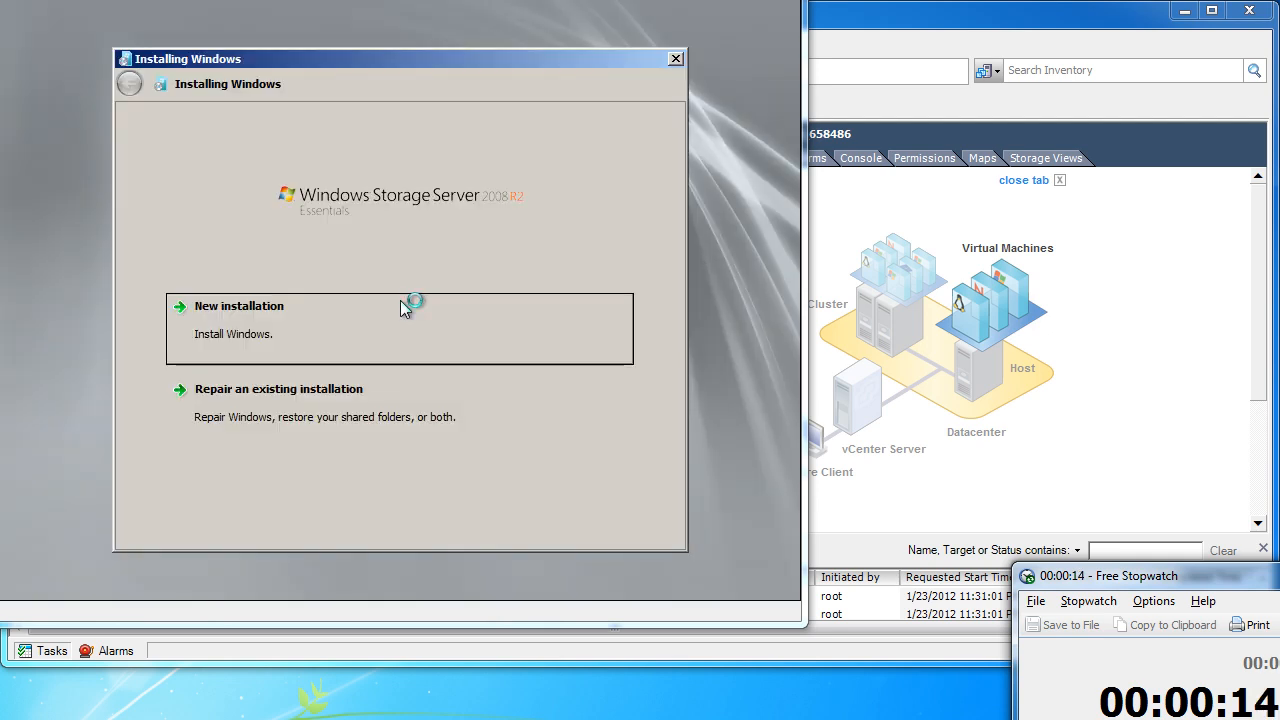
# - Choose a new Windows installation and install it onto Disk 0
pyautogui.click(556, 181)
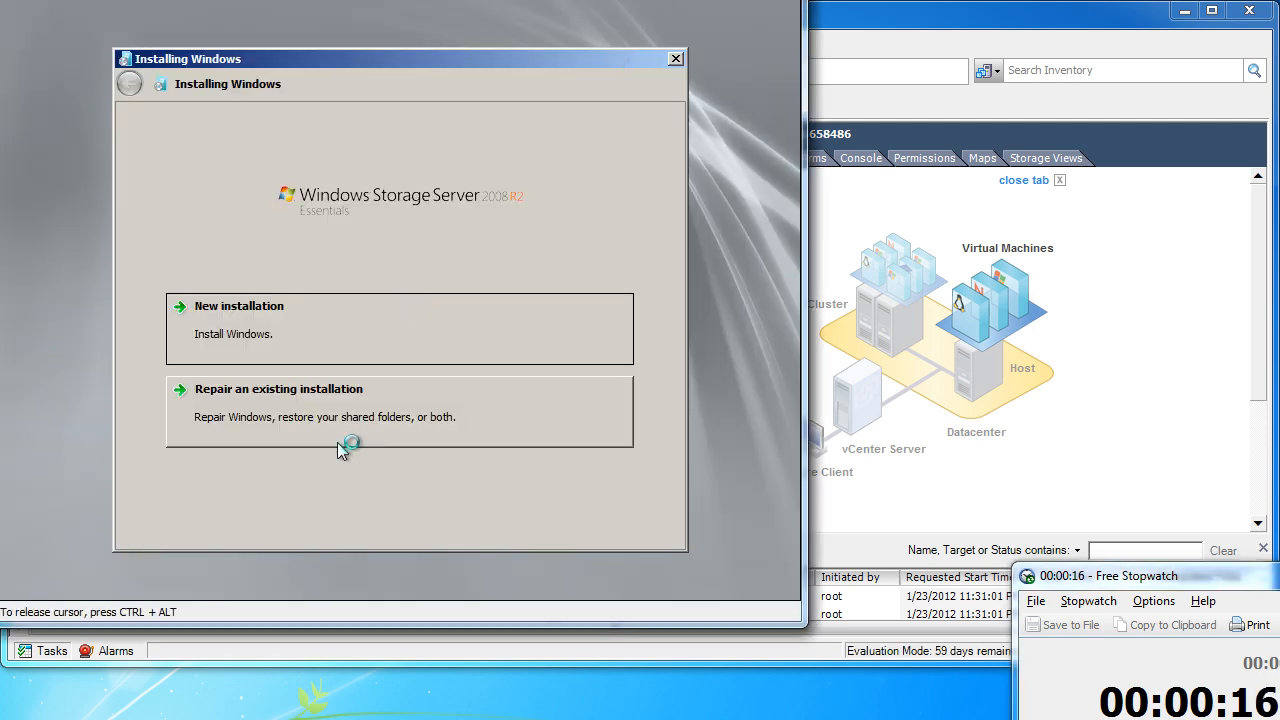
pyautogui.click(436, 323)
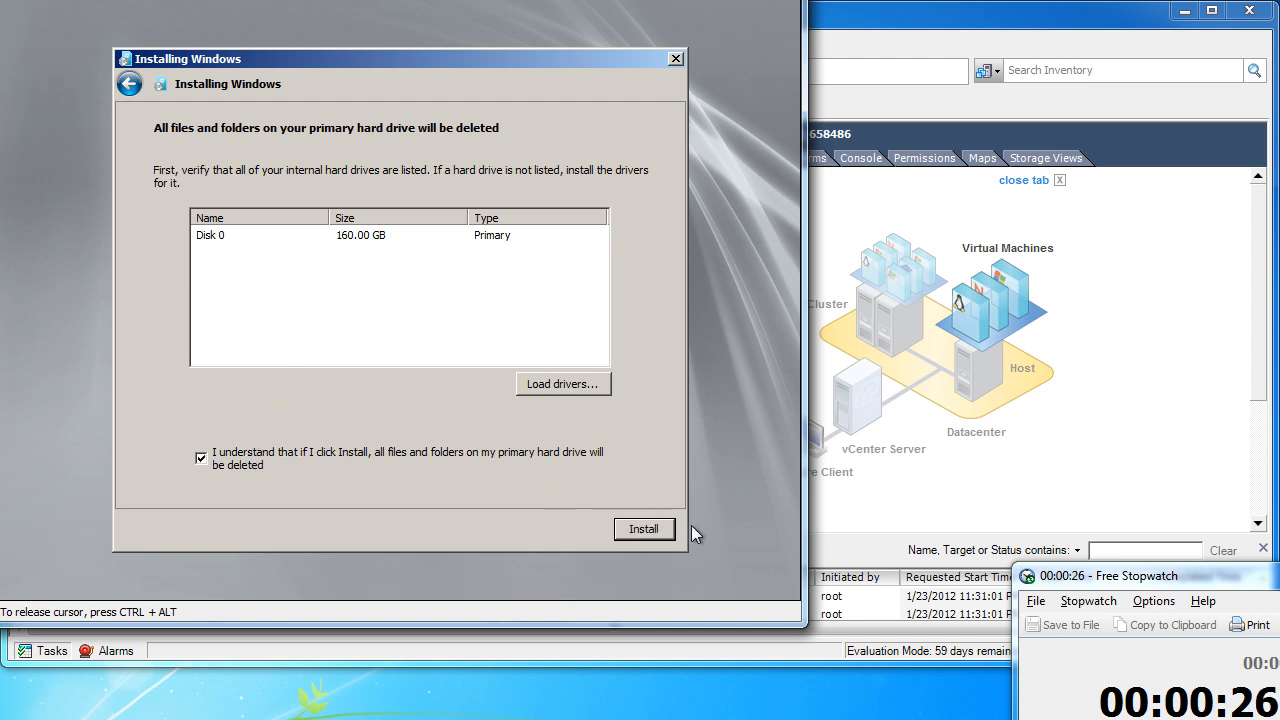
pyautogui.click(660, 528)
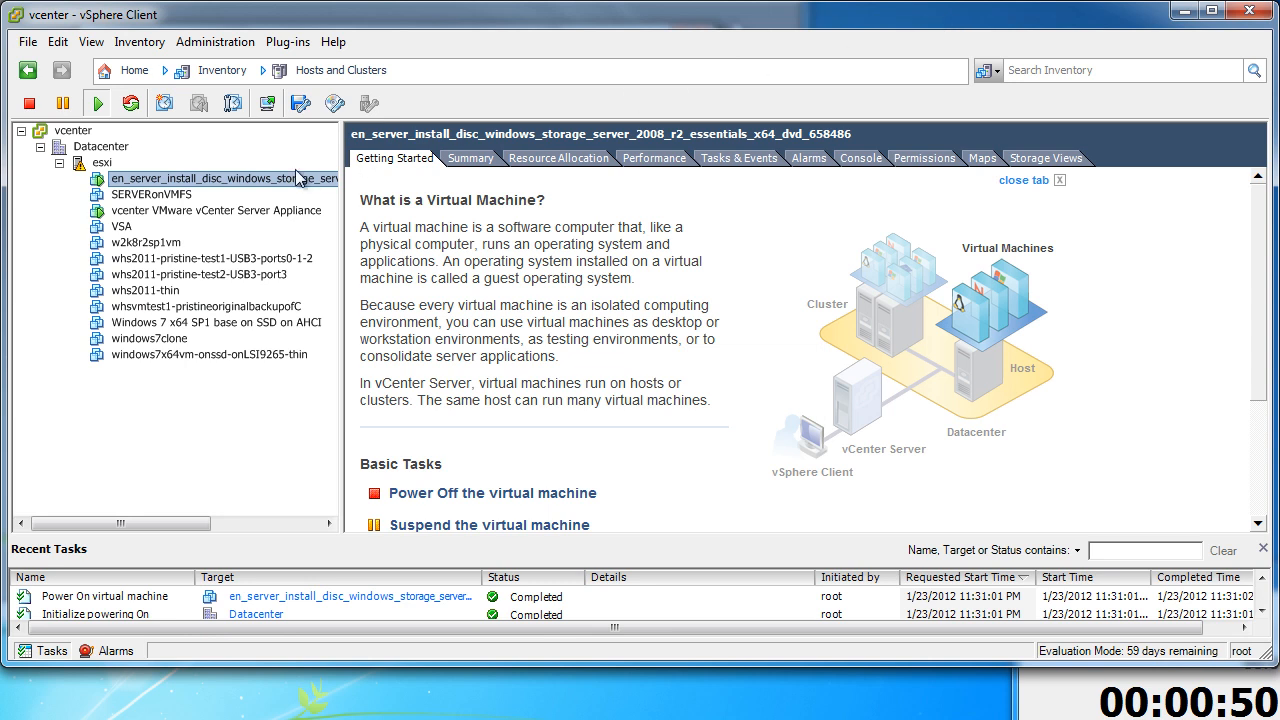
# - Show the VM's Advanced Disk performance chart sorted by Maximum, then return to the installer console
pyautogui.click(665, 158)
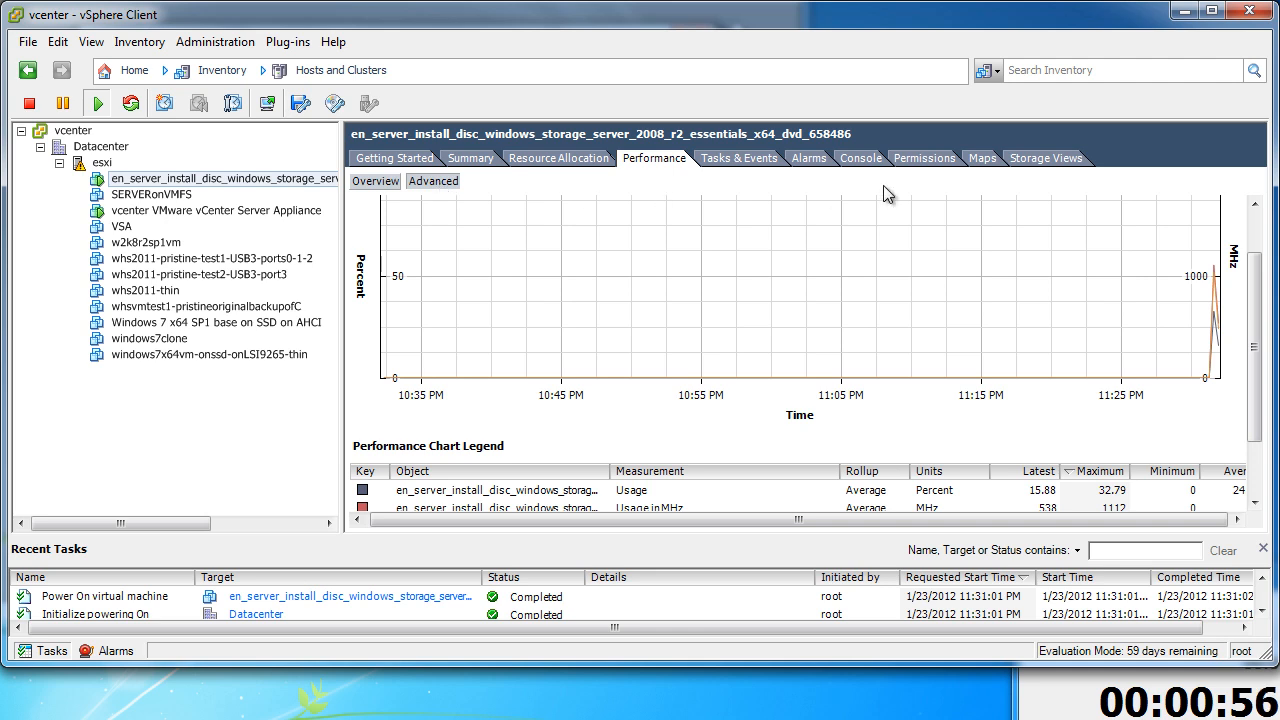
pyautogui.click(1253, 224)
pyautogui.click(1050, 210)
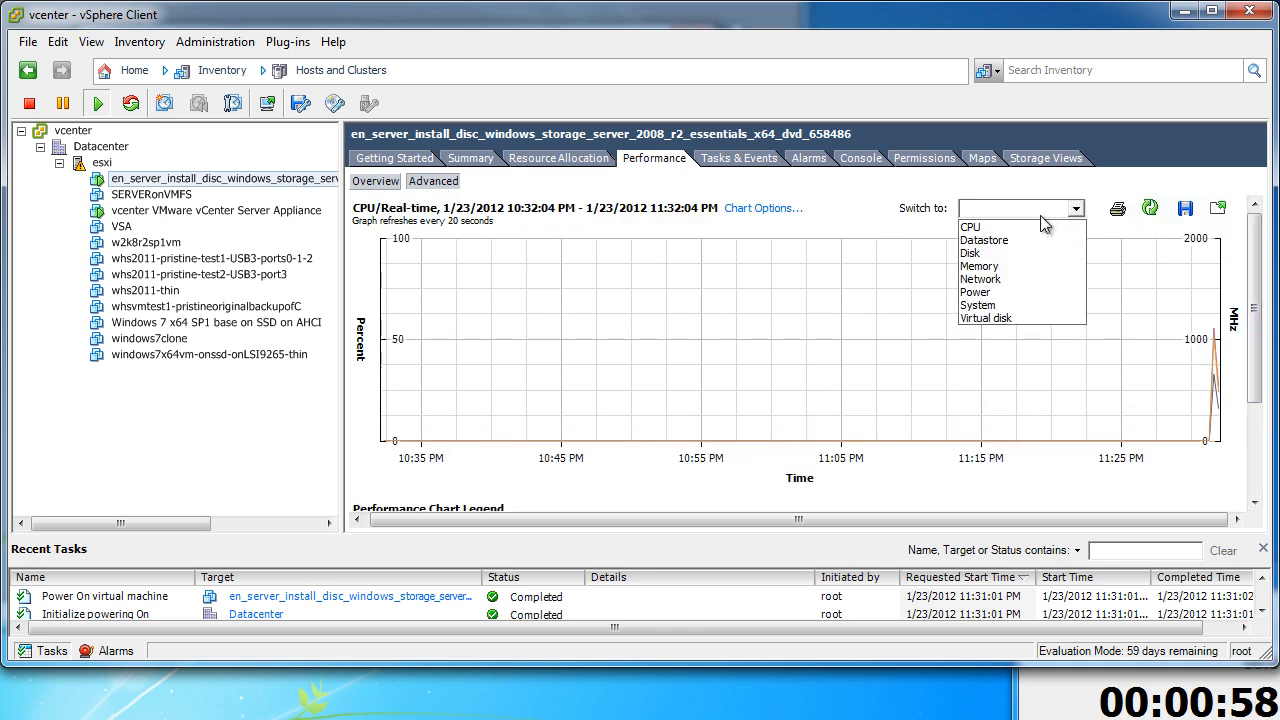
pyautogui.click(983, 252)
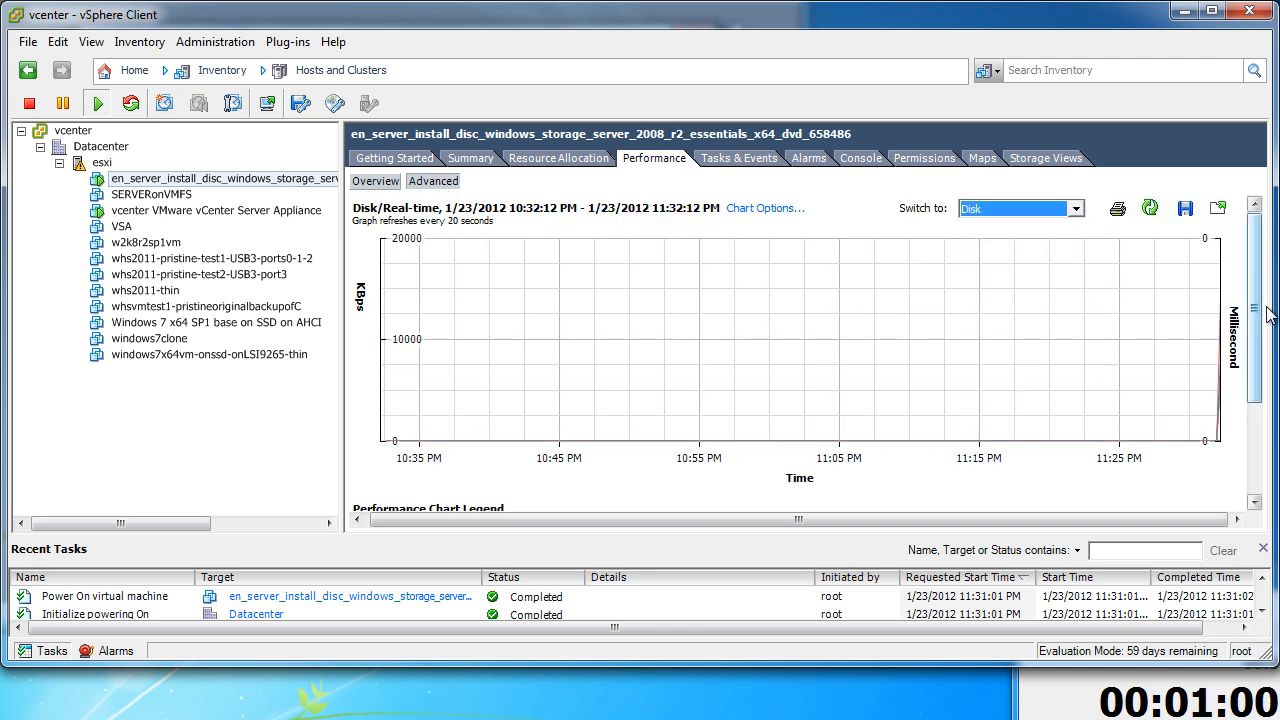
pyautogui.moveTo(1260, 295); pyautogui.dragTo(1257, 386)
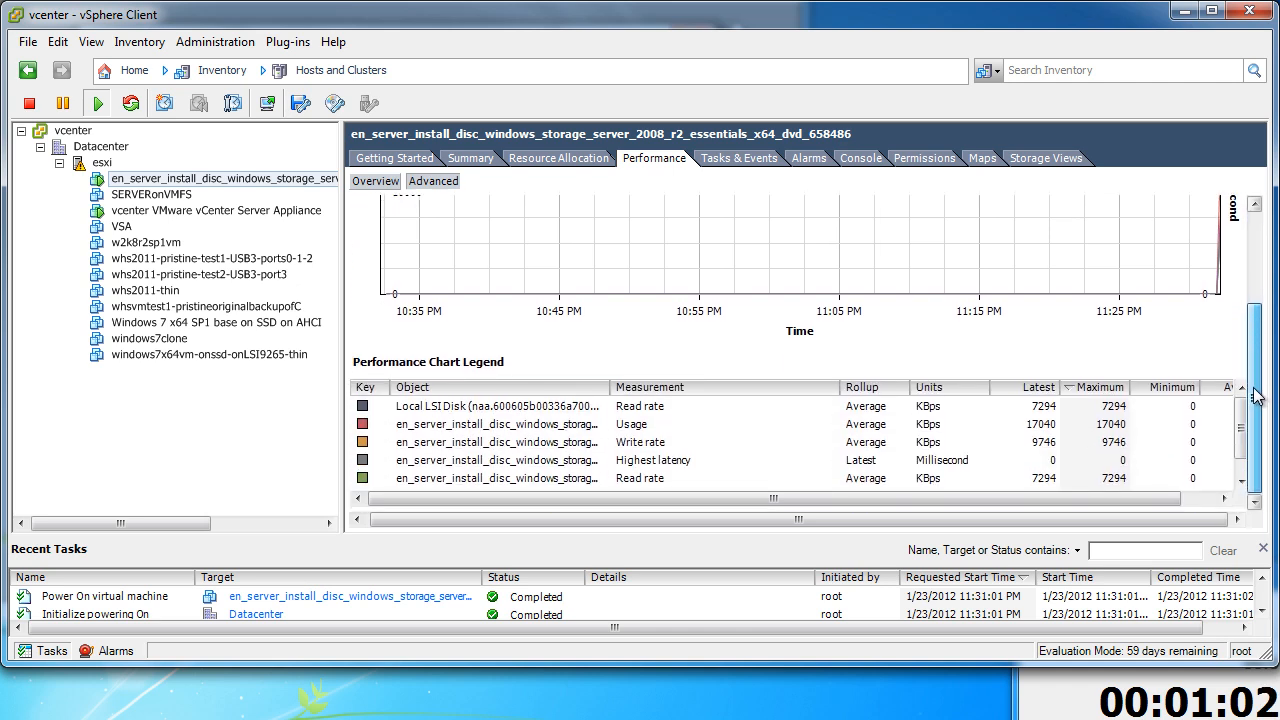
pyautogui.click(1100, 390)
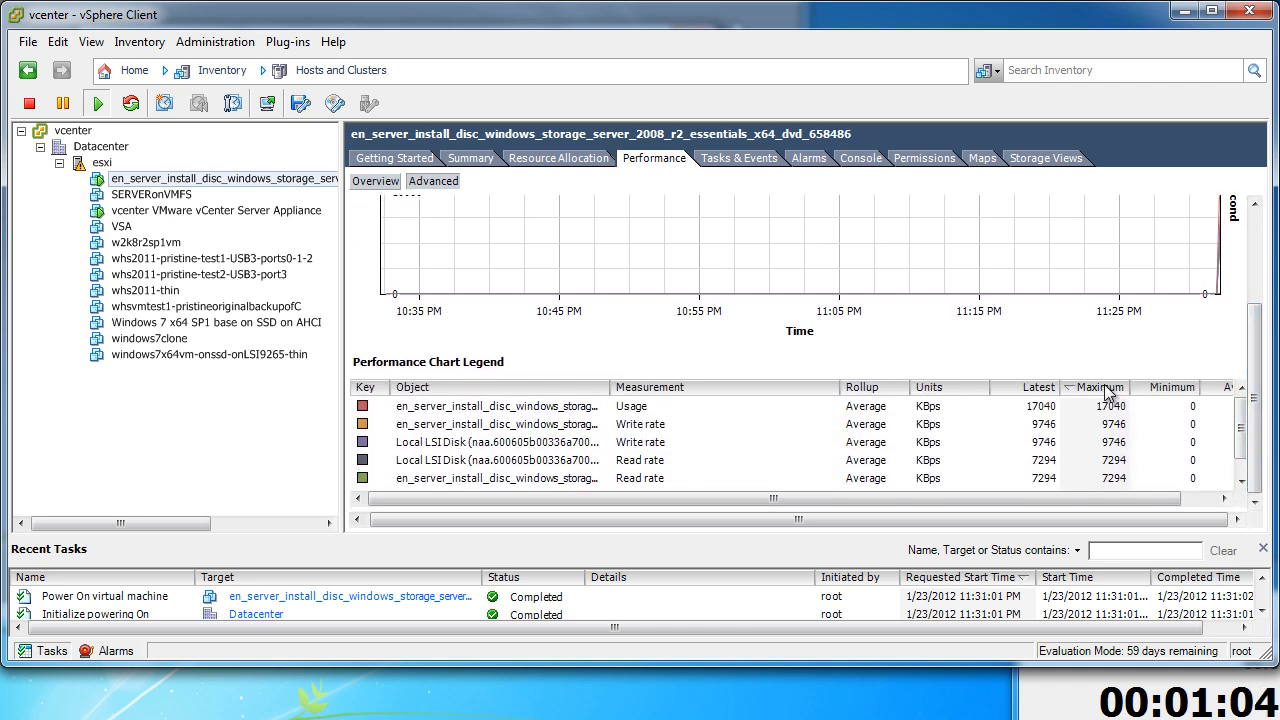
pyautogui.moveTo(1254, 340); pyautogui.dragTo(1258, 235)
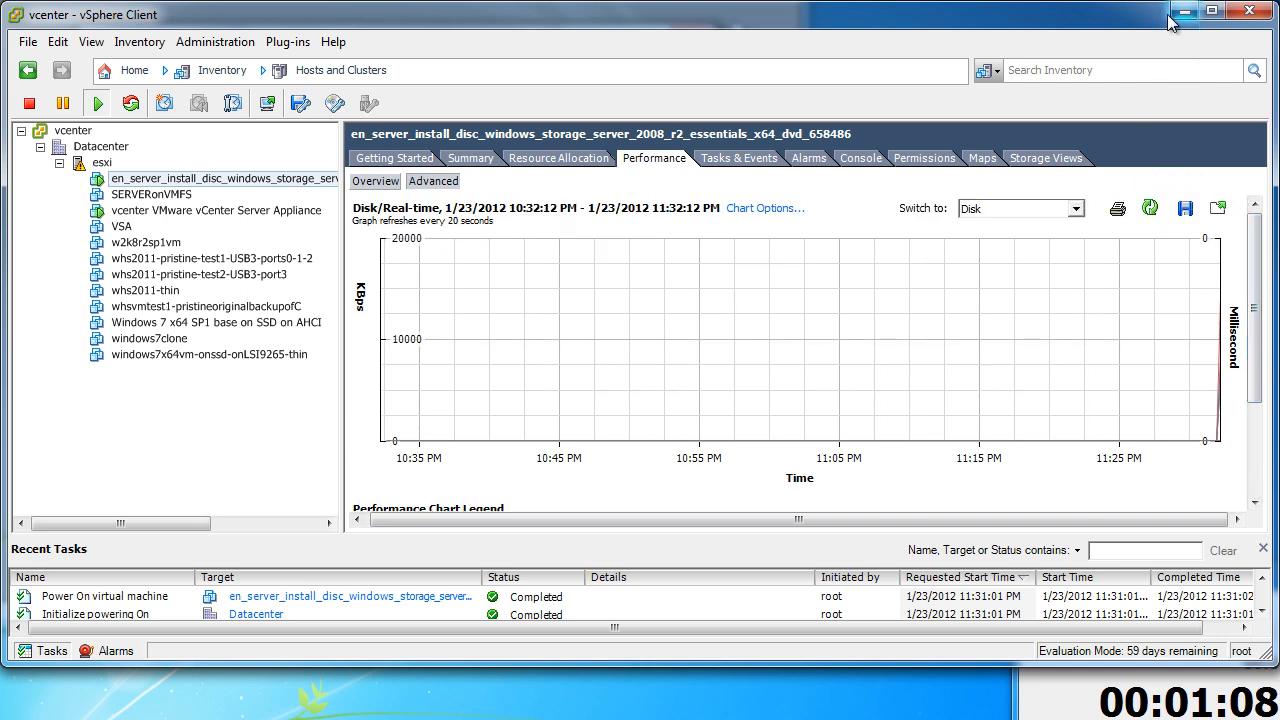
pyautogui.click(734, 4)
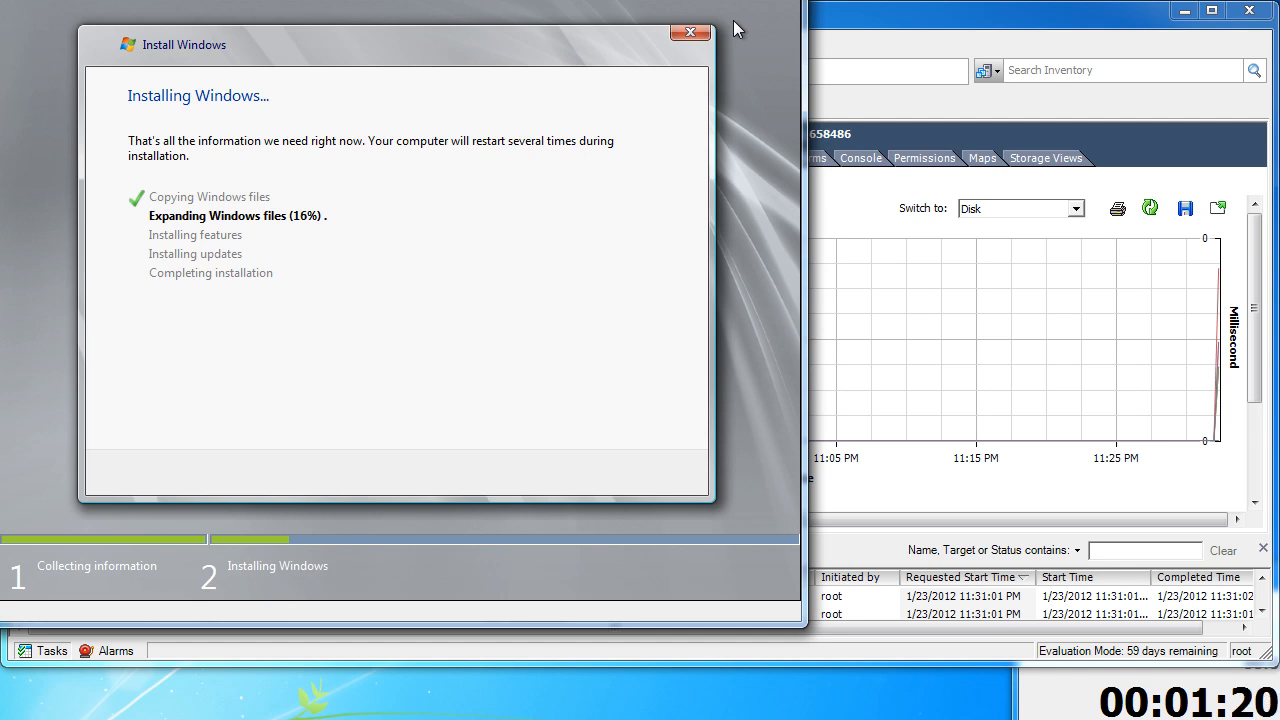
# - Narrow the vSphere Client window and its inventory pane to sit beside the console
pyautogui.moveTo(6, 653); pyautogui.dragTo(466, 652)
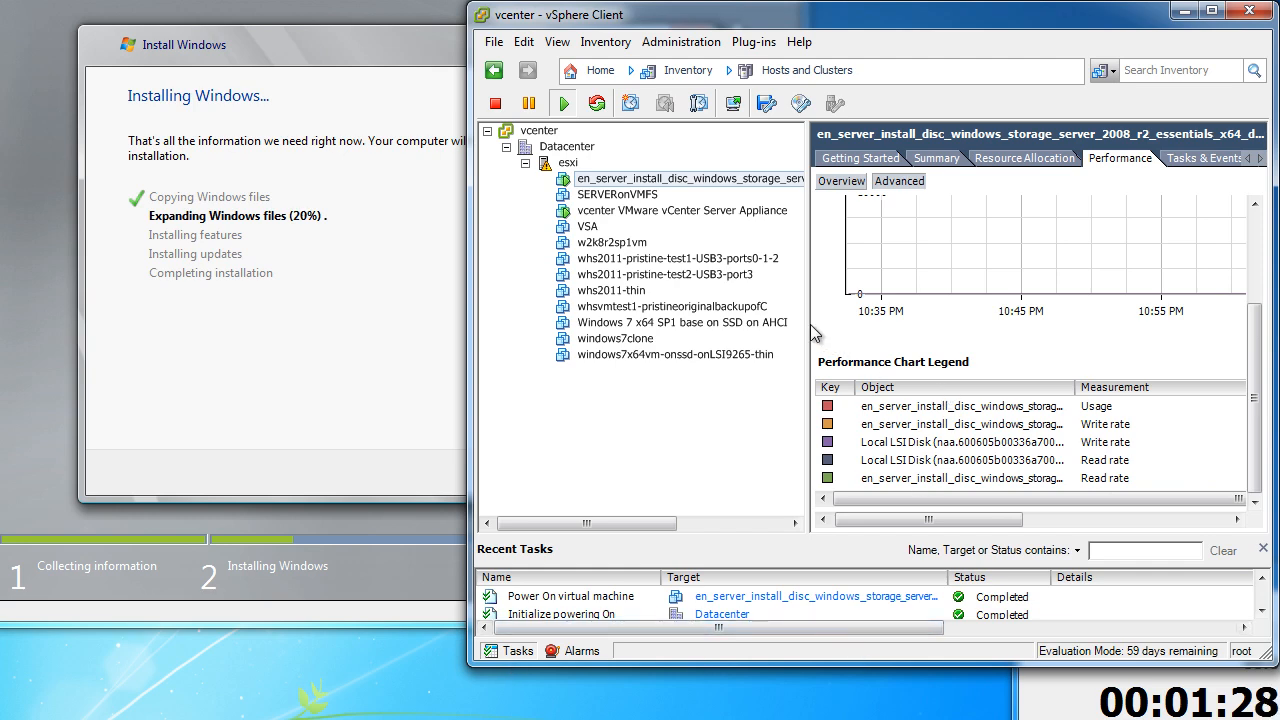
pyautogui.moveTo(808, 330); pyautogui.dragTo(607, 325)
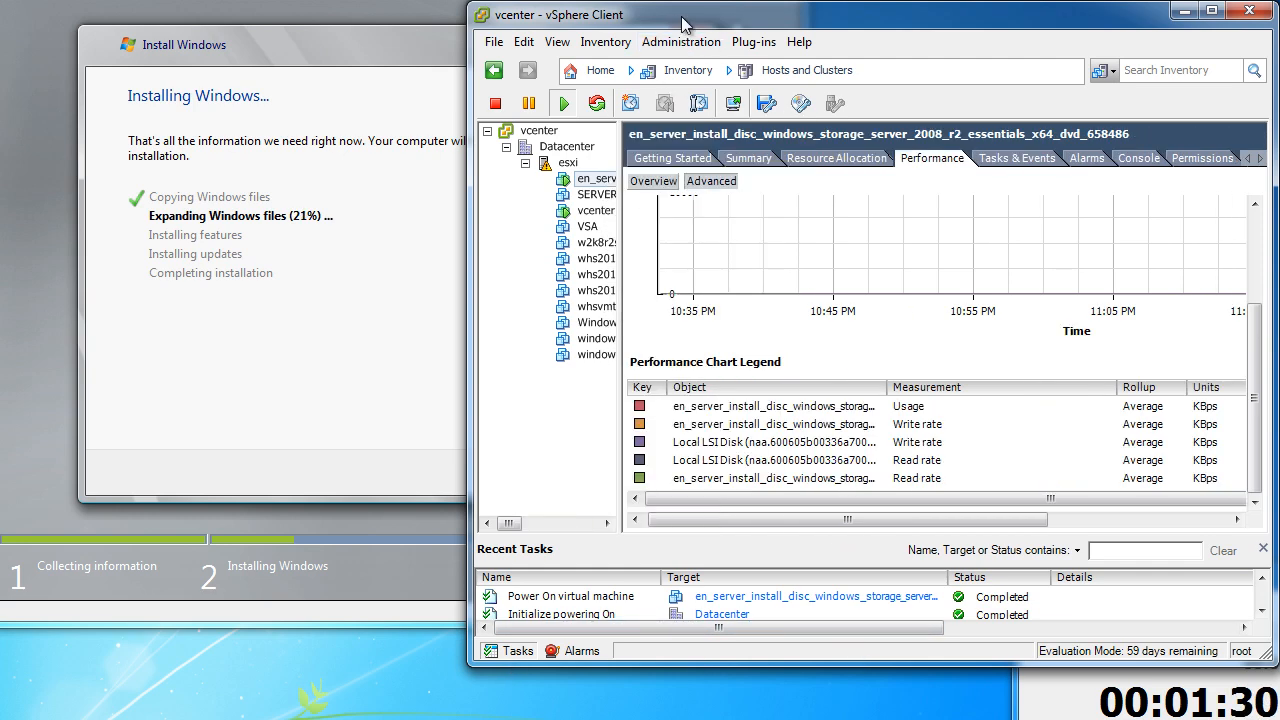
pyautogui.moveTo(682, 21)
pyautogui.mouseDown()
pyautogui.moveTo(838, 12)
pyautogui.moveTo(694, 0)
pyautogui.mouseUp()
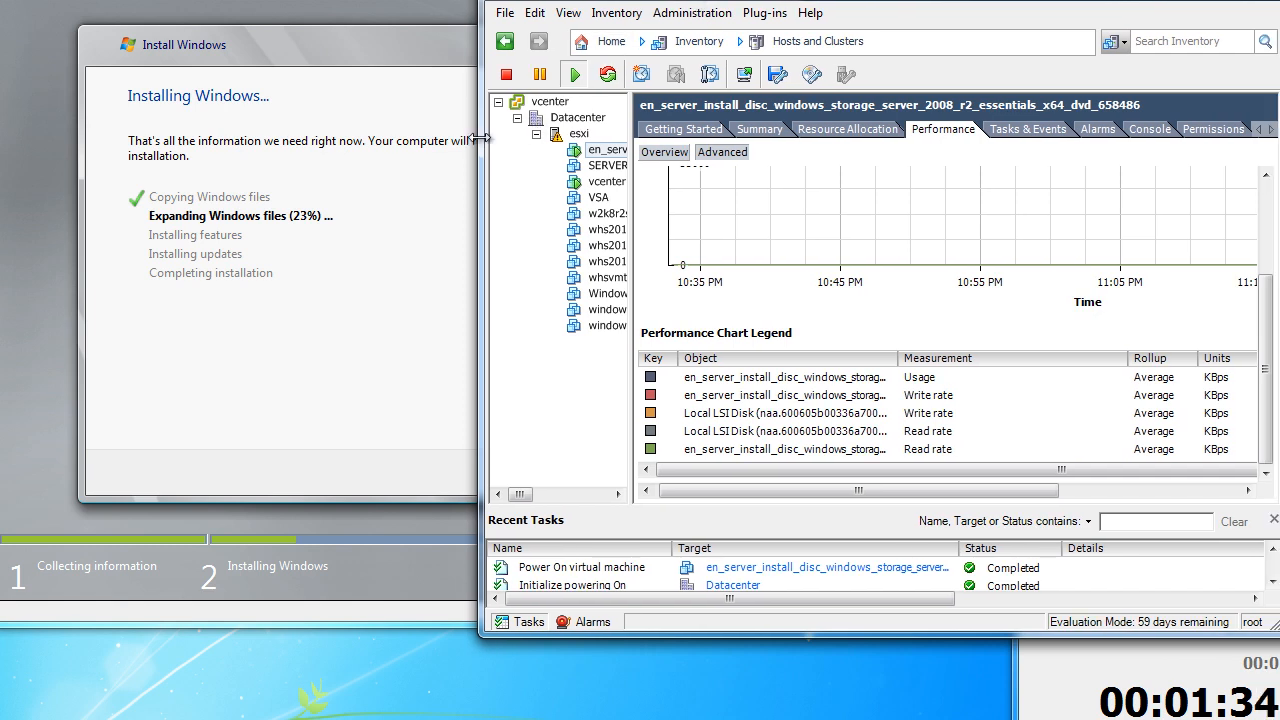
pyautogui.moveTo(481, 138); pyautogui.dragTo(652, 133)
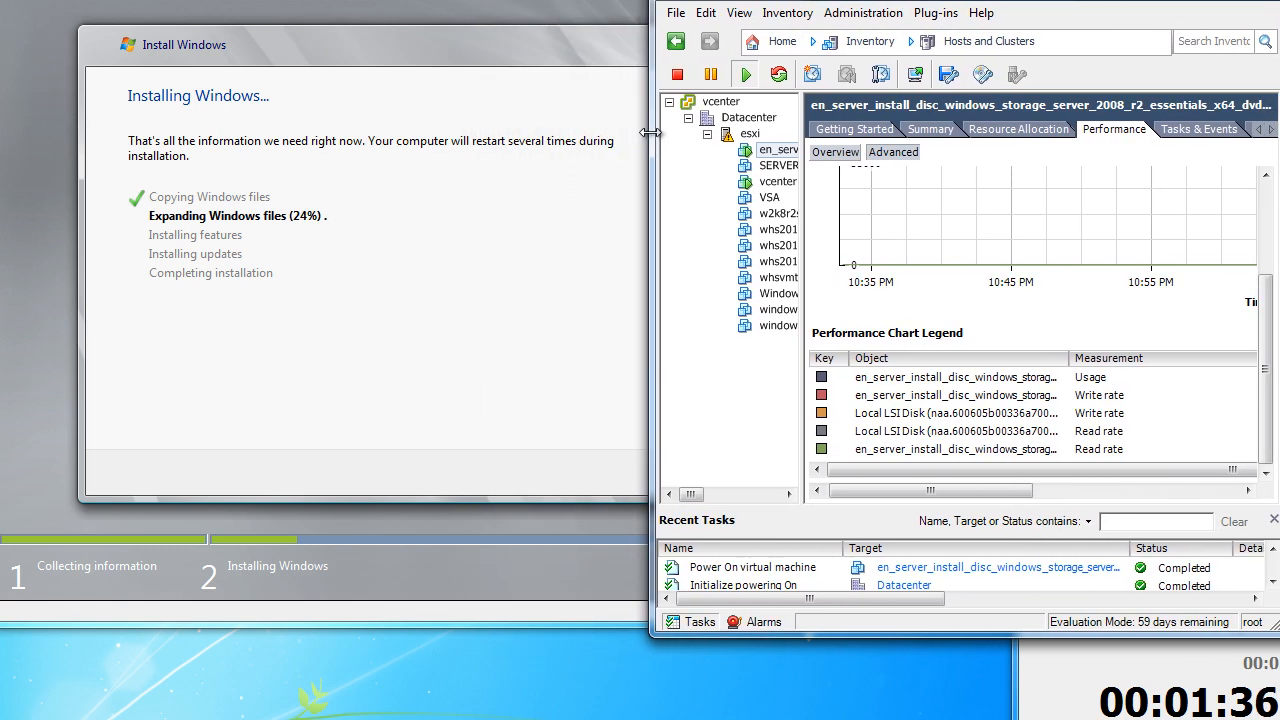
# - Scroll through the Disk performance chart, then switch back to the installer console
pyautogui.click(1269, 237)
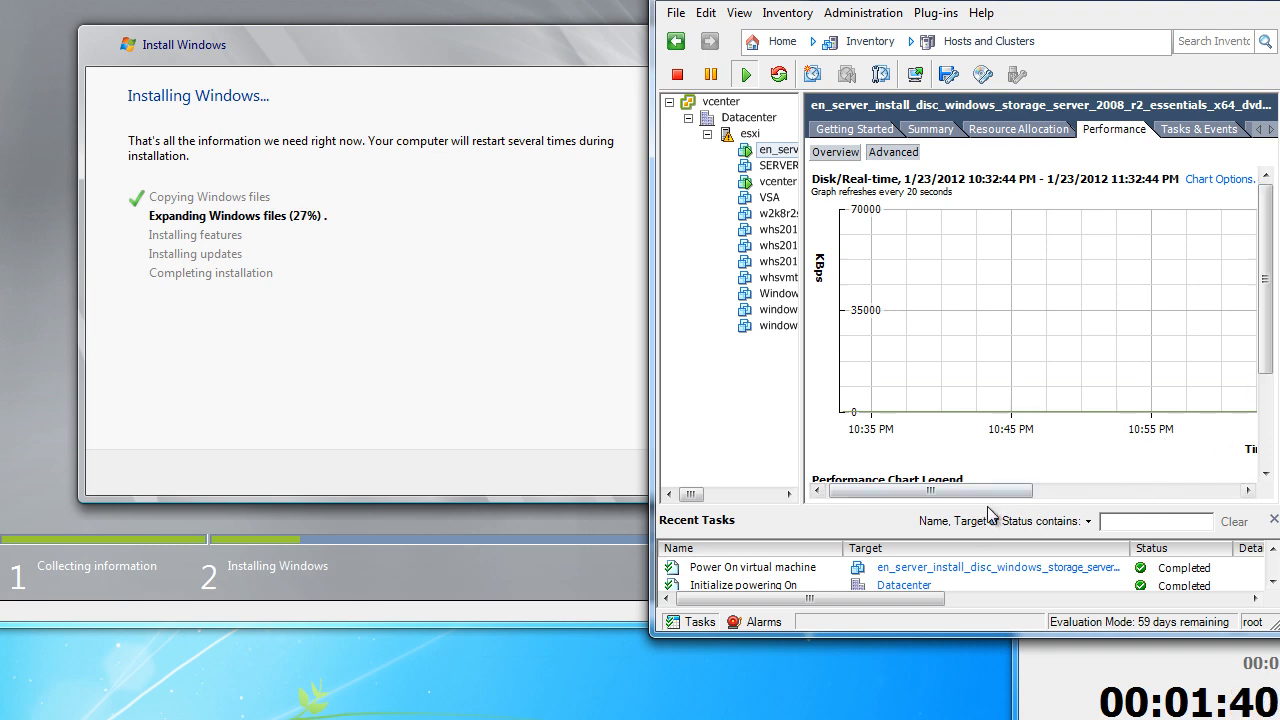
pyautogui.moveTo(978, 494); pyautogui.dragTo(1231, 480)
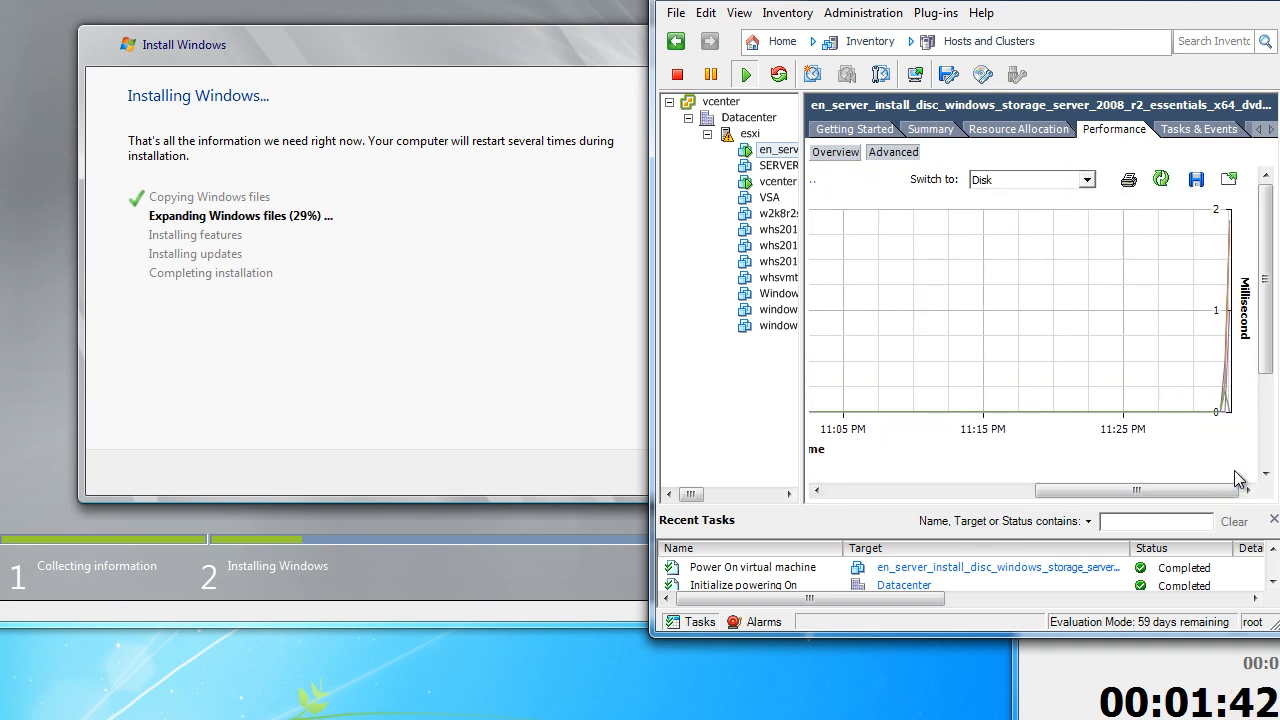
pyautogui.moveTo(1272, 318)
pyautogui.mouseDown()
pyautogui.moveTo(1272, 430)
pyautogui.moveTo(1276, 296)
pyautogui.mouseUp()
pyautogui.hotkey('alt', 'Tab')
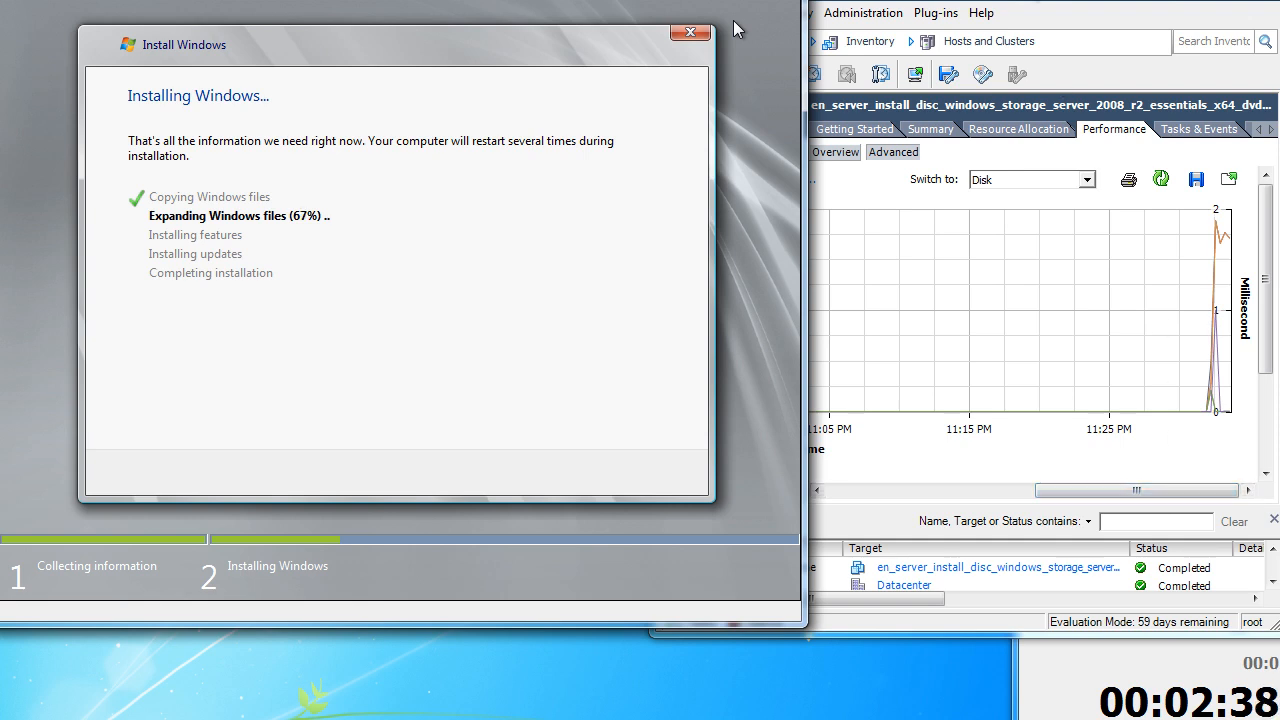
# - Bring the vSphere Client window forward and scroll around the disk performance chart
pyautogui.moveTo(1035, 2)
pyautogui.mouseDown()
pyautogui.moveTo(1122, 0)
pyautogui.moveTo(1058, 0)
pyautogui.mouseUp()
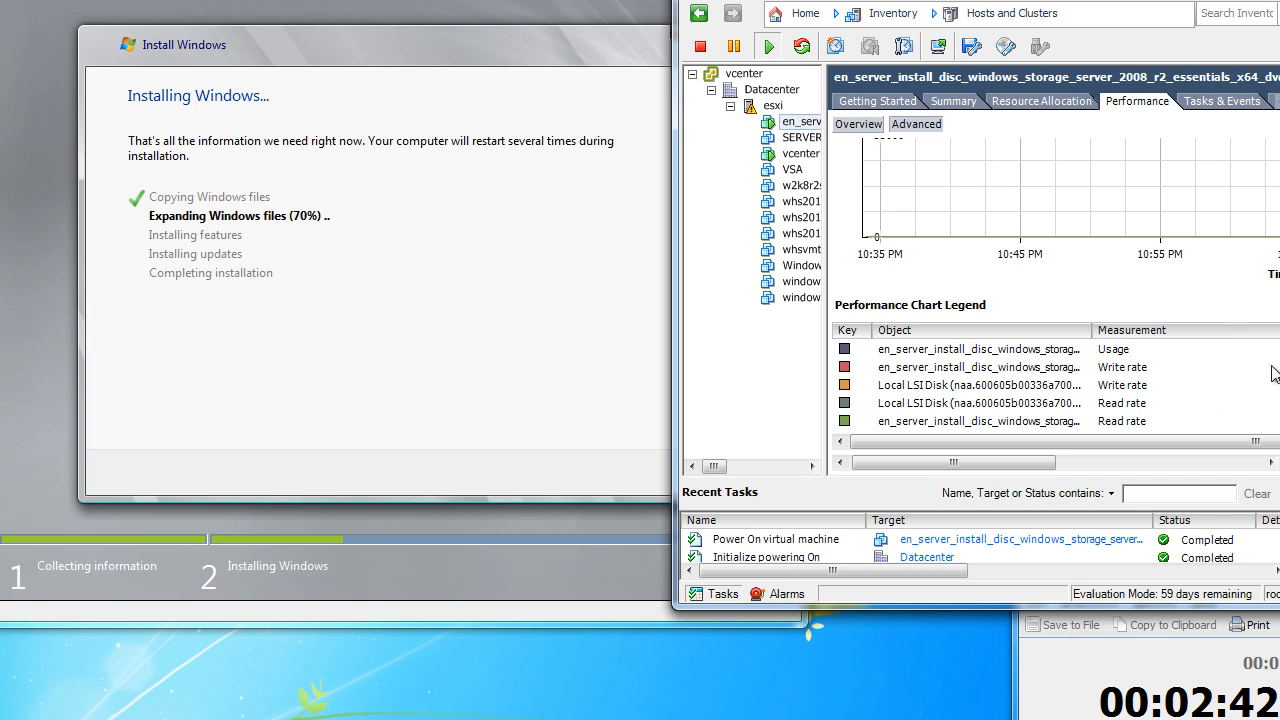
pyautogui.scroll(3, 1278, 262)
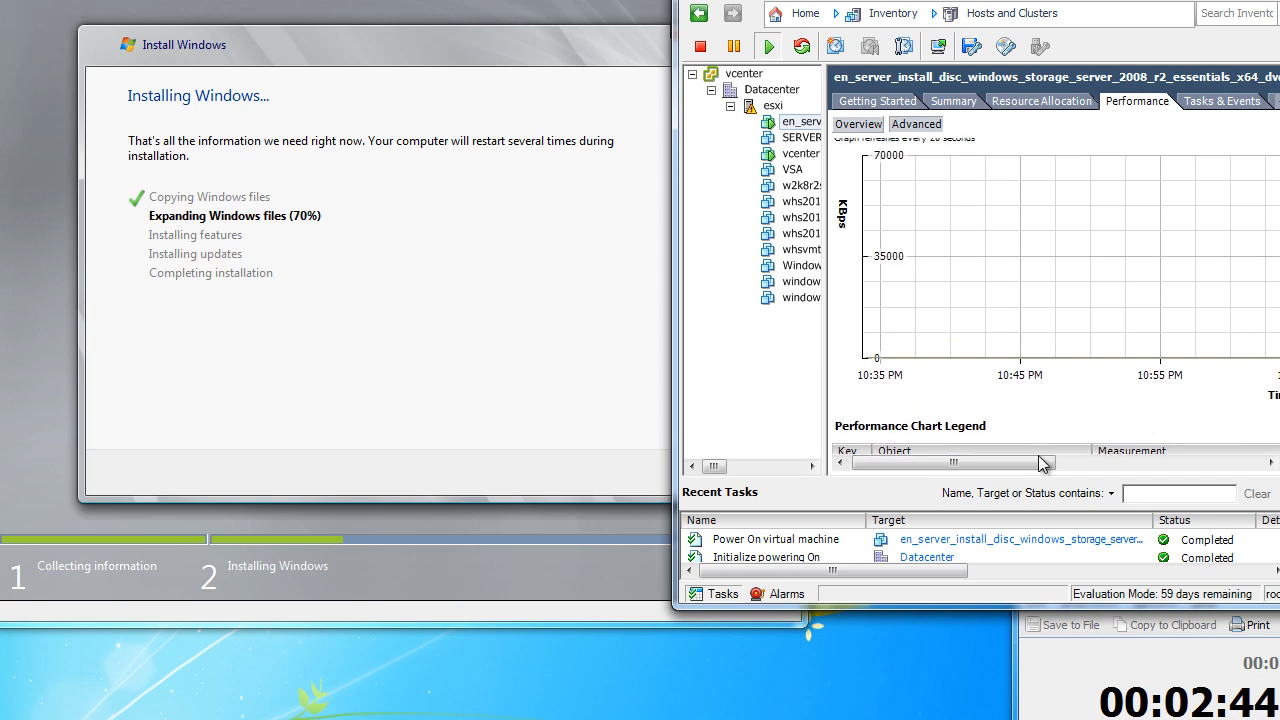
pyautogui.moveTo(1045, 462); pyautogui.dragTo(1268, 456)
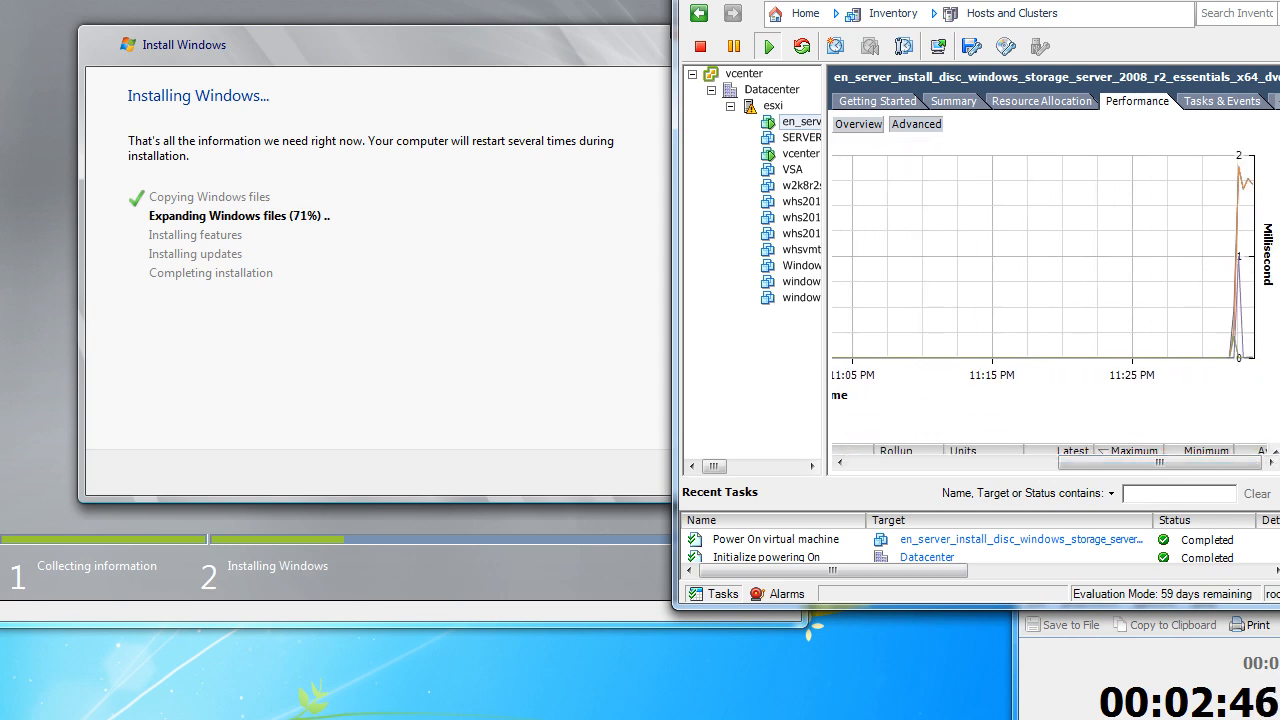
pyautogui.scroll(-3, 1224, 376)
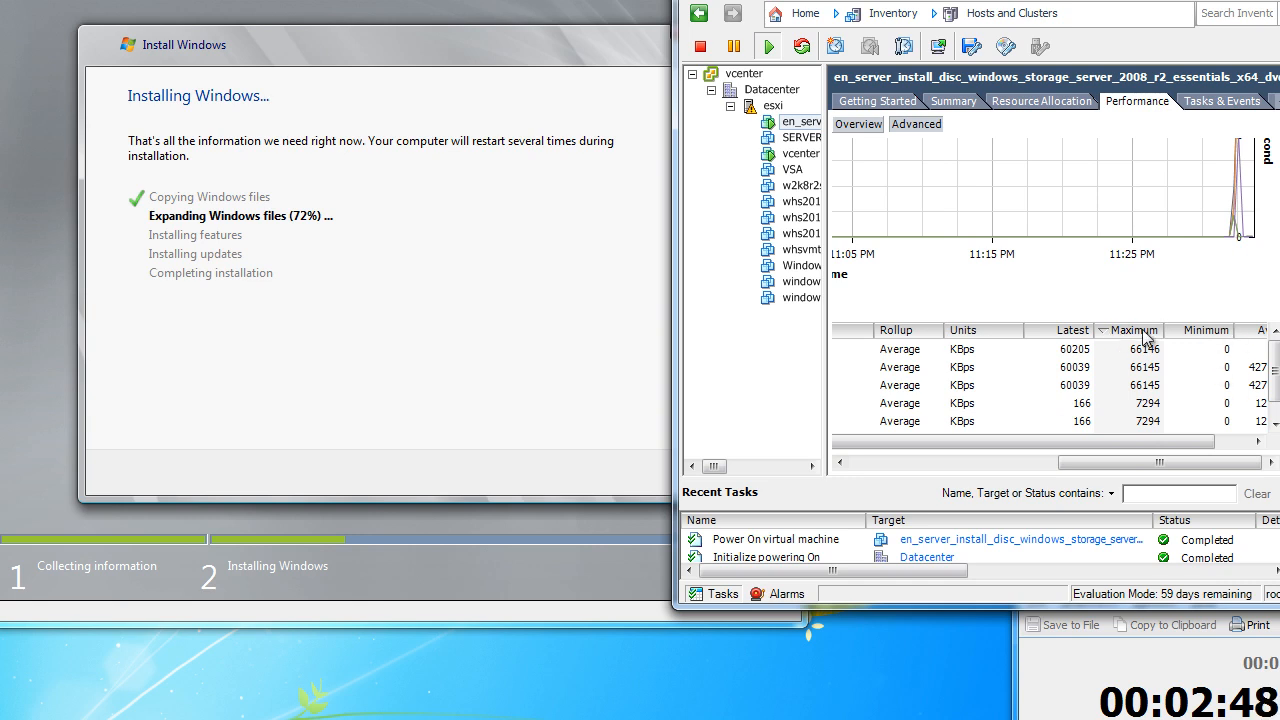
pyautogui.click(1240, 441)
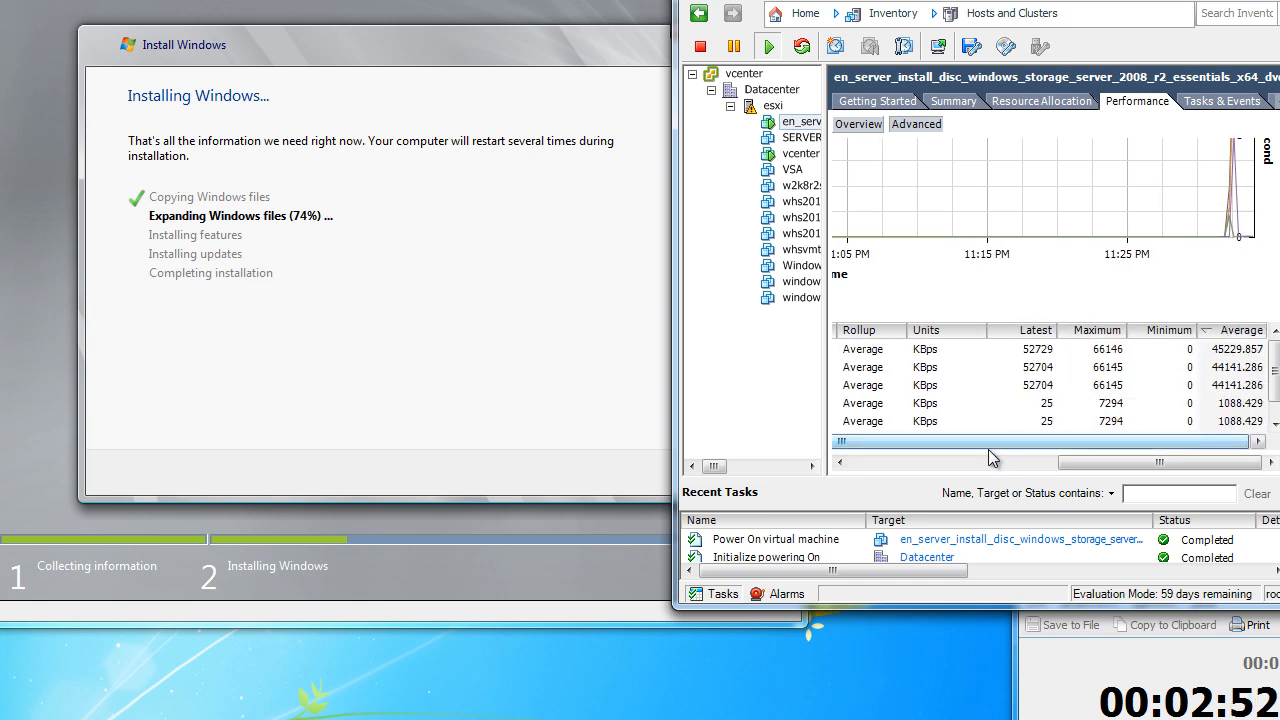
pyautogui.click(905, 461)
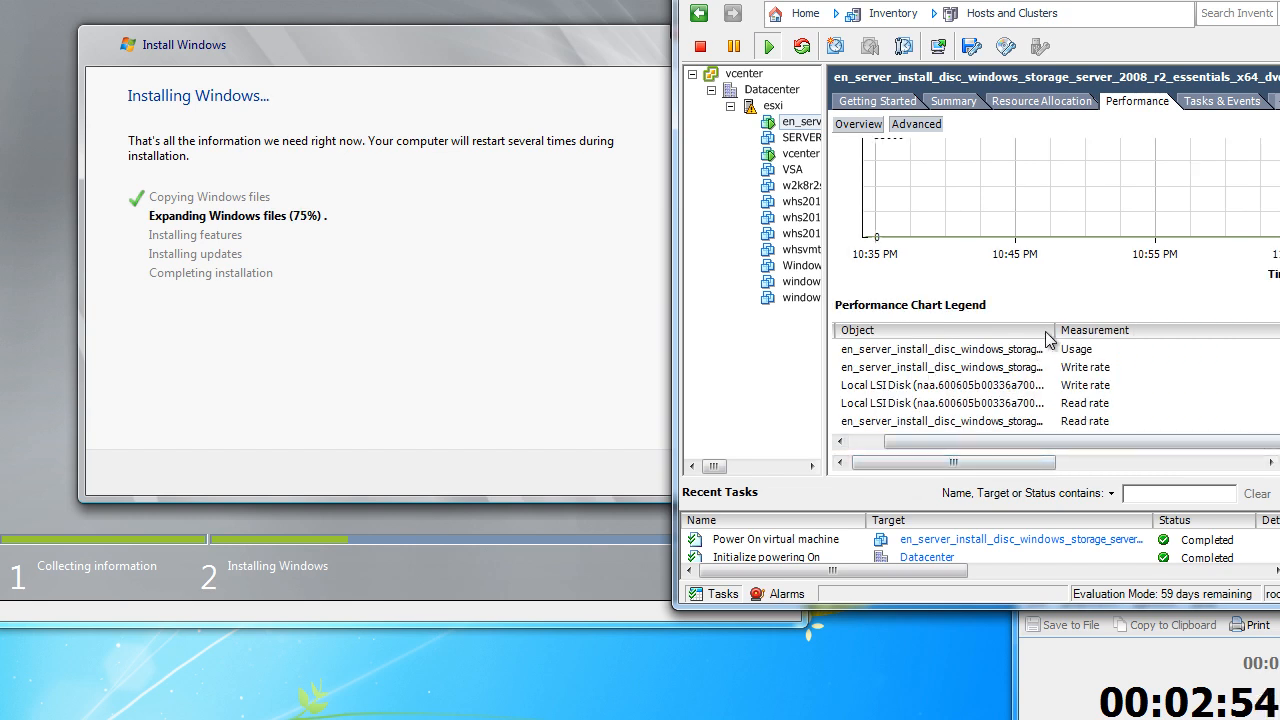
# - Widen the legend's Object column, highlight the Usage and Write rate lines, and scroll to the Millisecond chart
pyautogui.moveTo(1052, 330); pyautogui.dragTo(1152, 330)
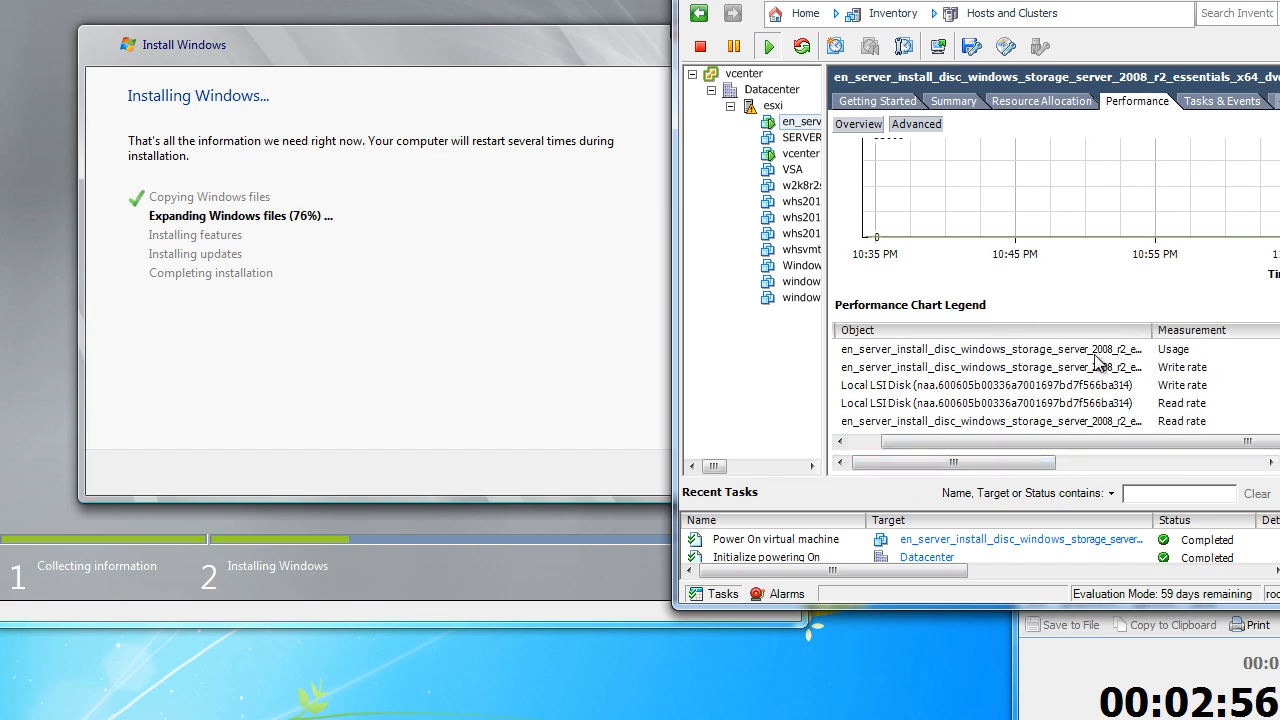
pyautogui.click(1095, 352)
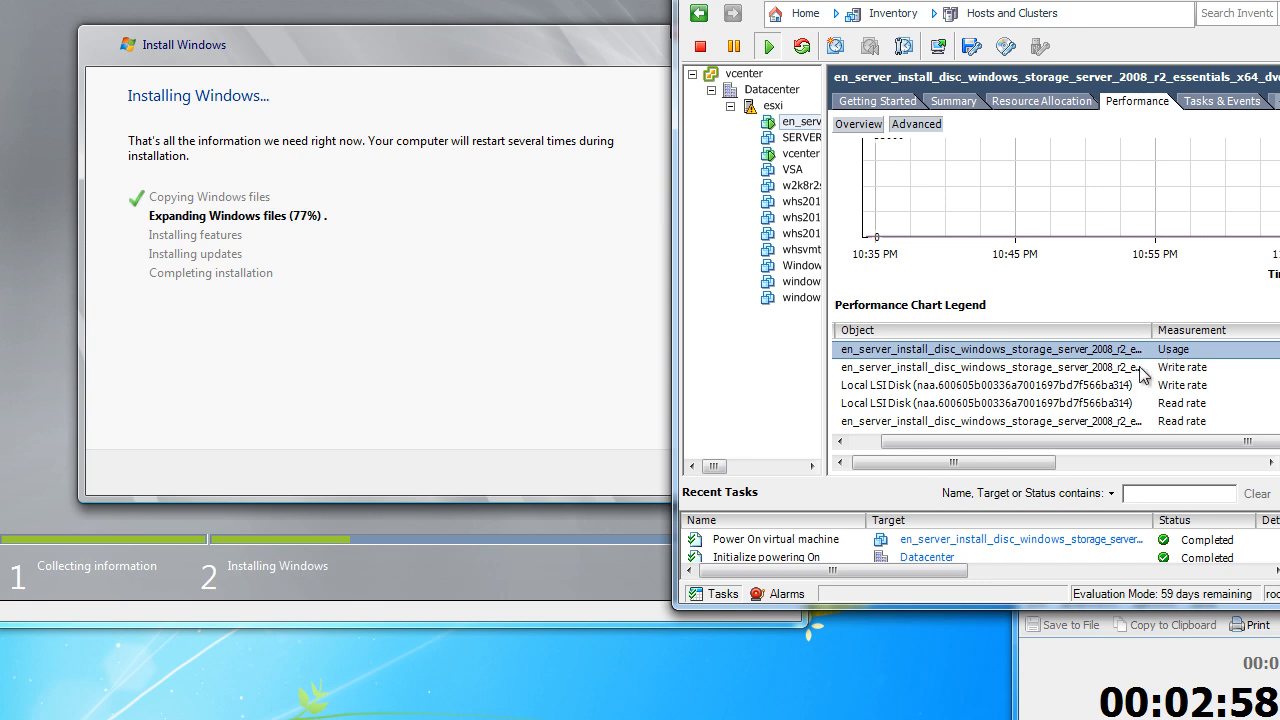
pyautogui.click(1141, 371)
pyautogui.moveTo(995, 439); pyautogui.dragTo(1158, 443)
pyautogui.moveTo(1066, 460); pyautogui.dragTo(1255, 477)
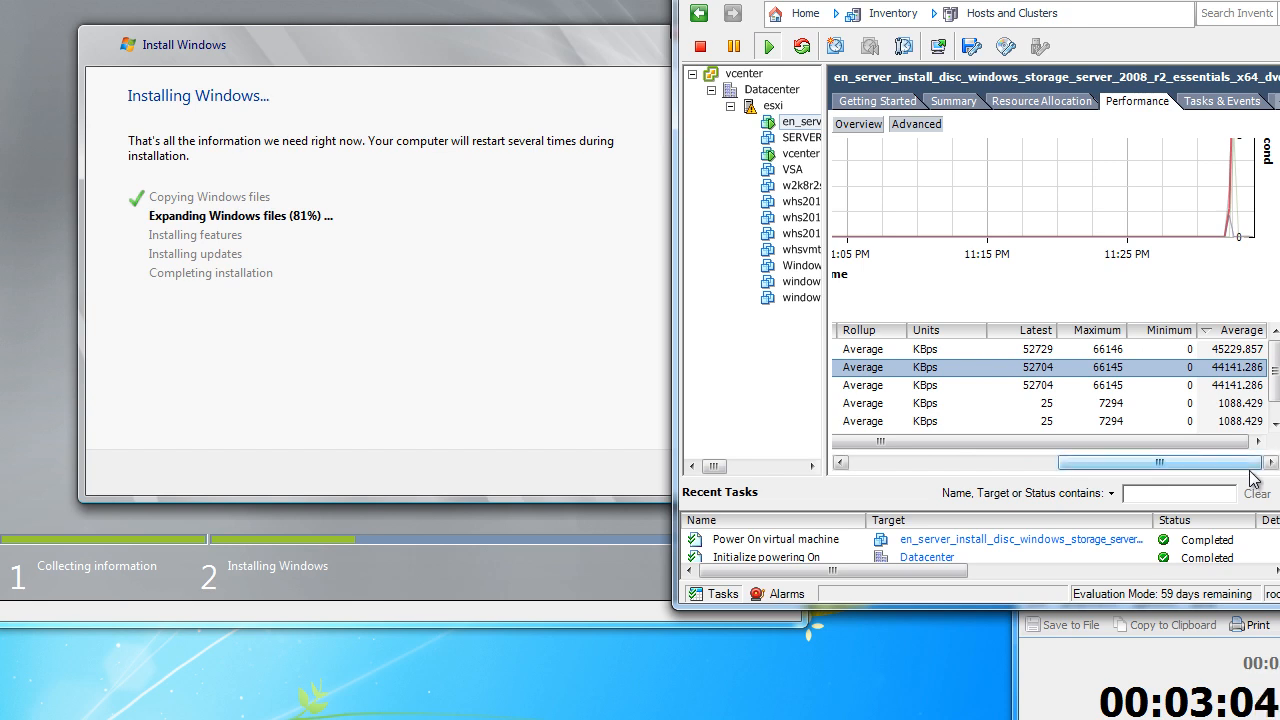
pyautogui.moveTo(1279, 420); pyautogui.dragTo(1279, 345)
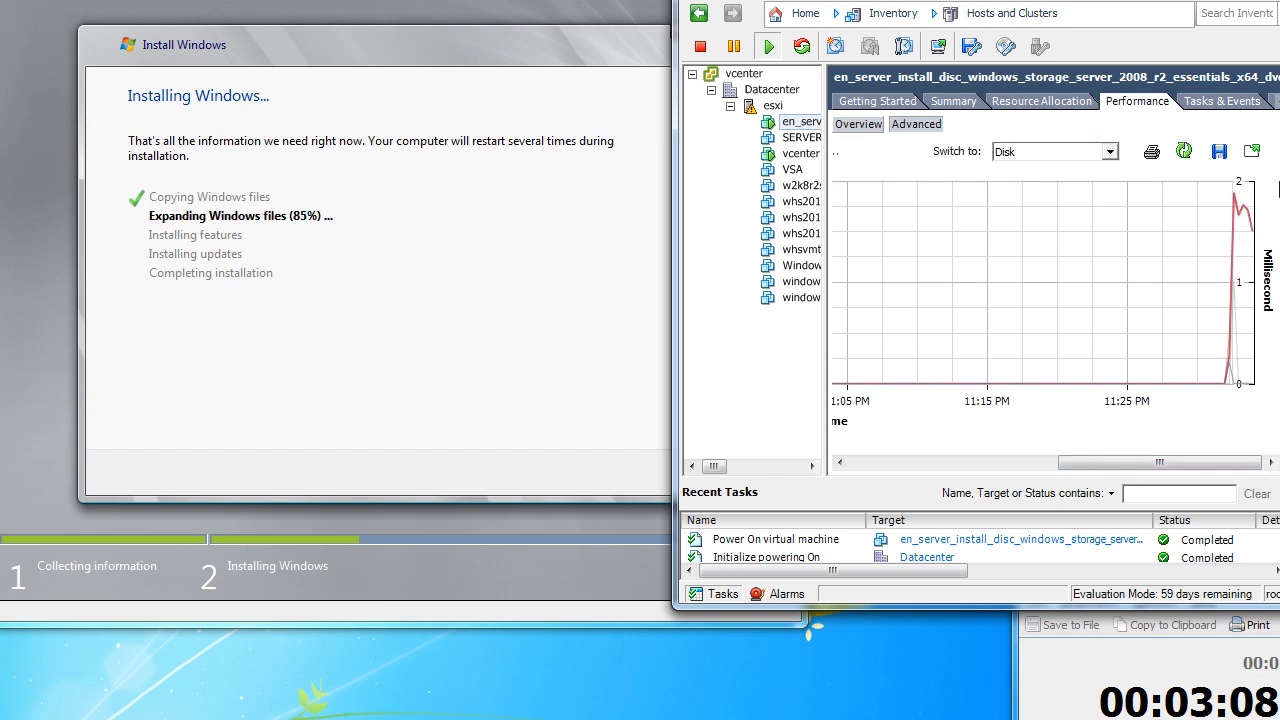
# - Check the installer console, glance back at the disk chart, then return to the console
pyautogui.click(735, 28)
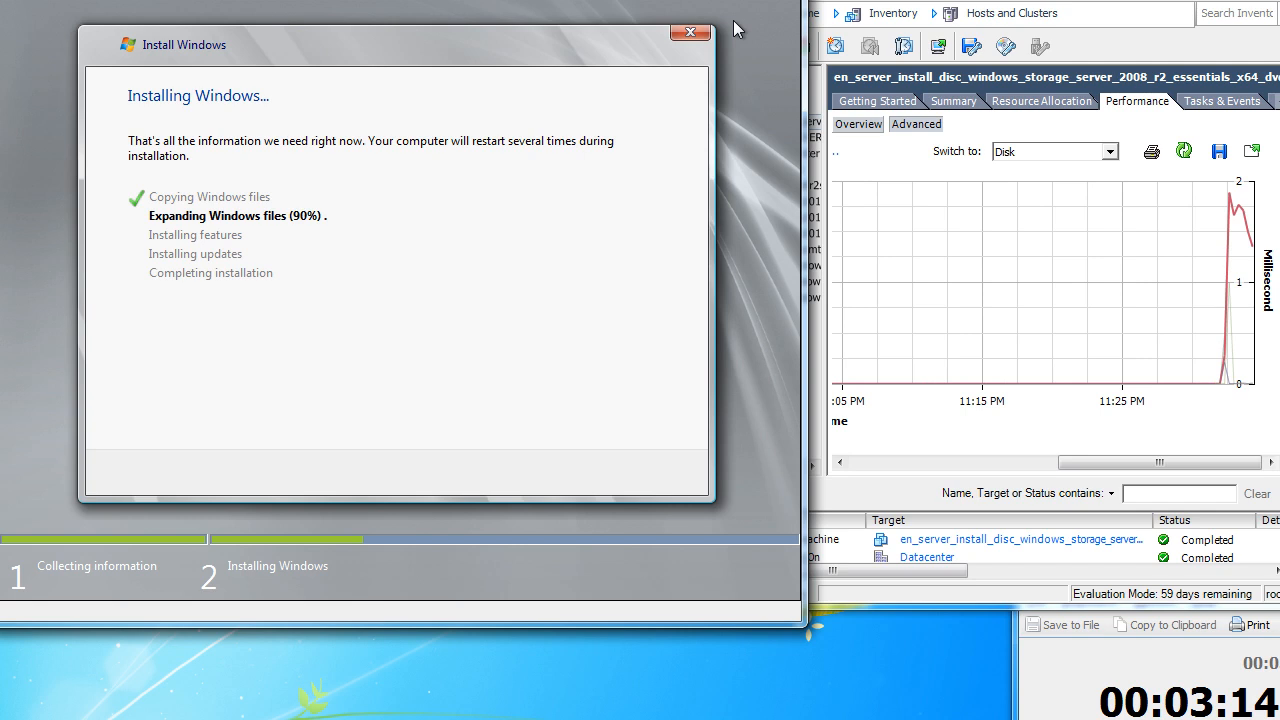
pyautogui.hotkey('alt', 'Tab')
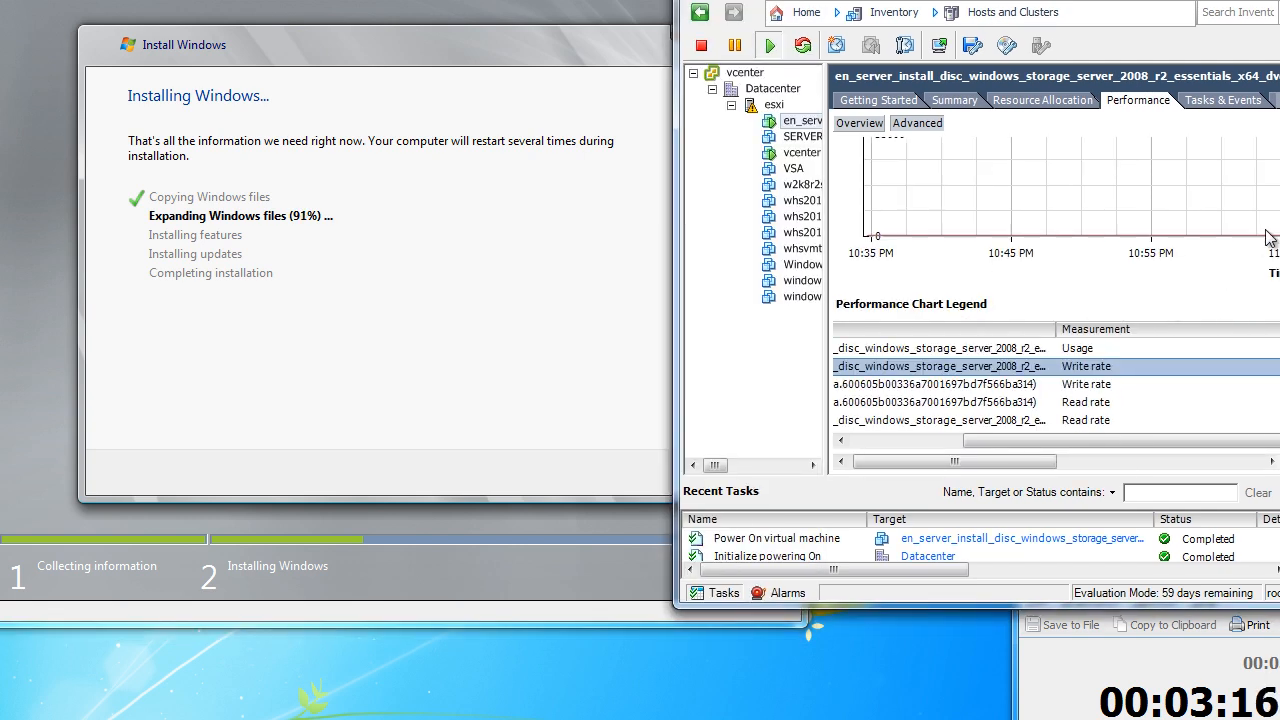
pyautogui.scroll(3, 1268, 240)
pyautogui.click(1210, 461)
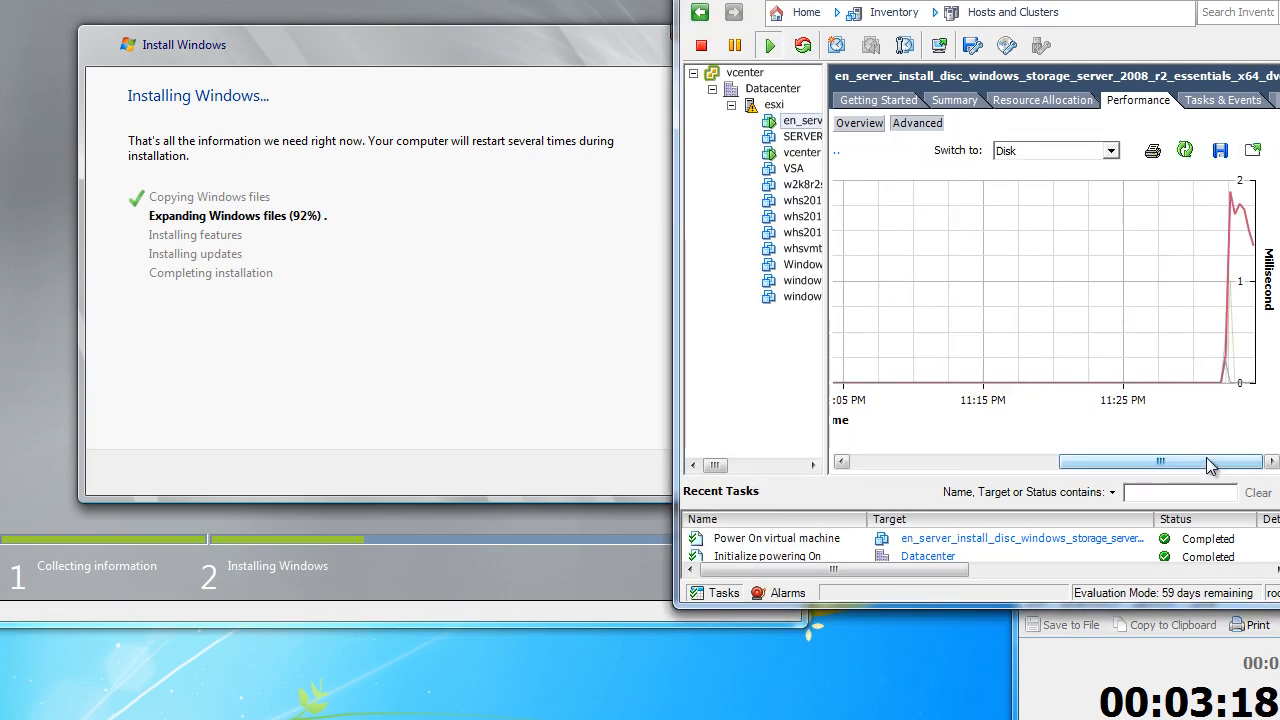
pyautogui.hotkey('alt', 'Tab')
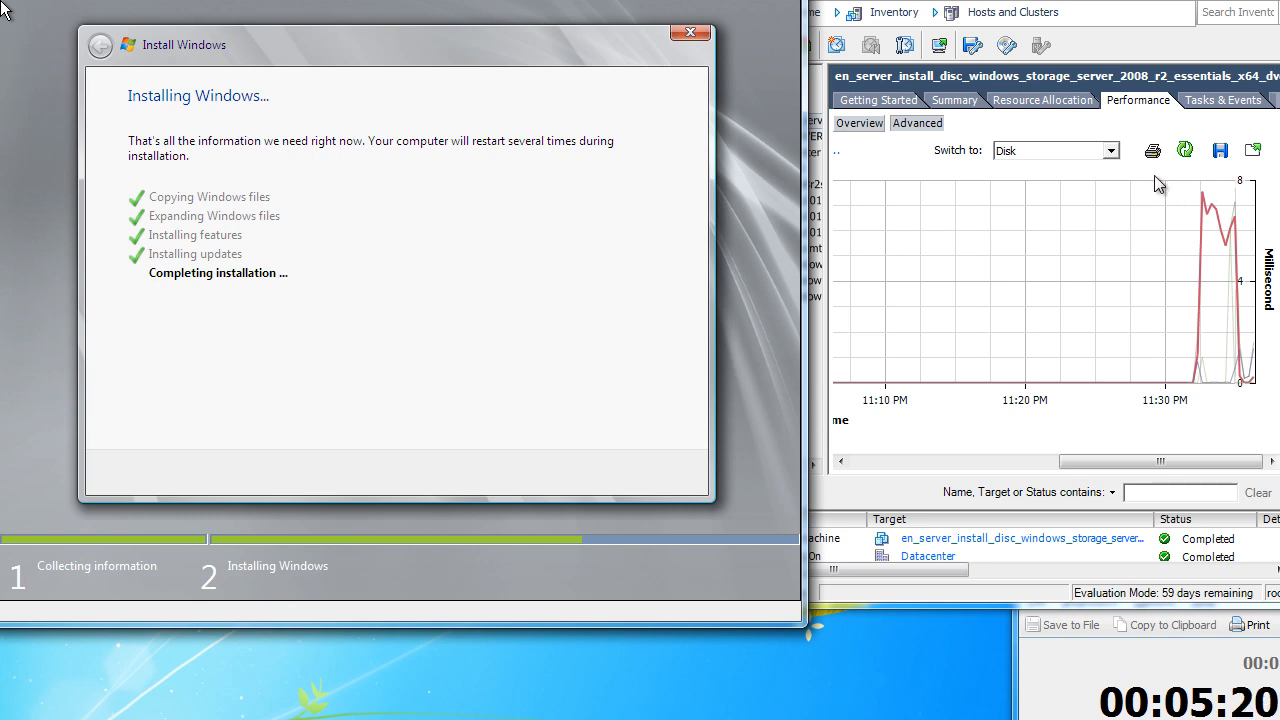
# - Switch the Advanced performance chart from Disk to CPU, scroll it right, and return to the console
pyautogui.click(1109, 156)
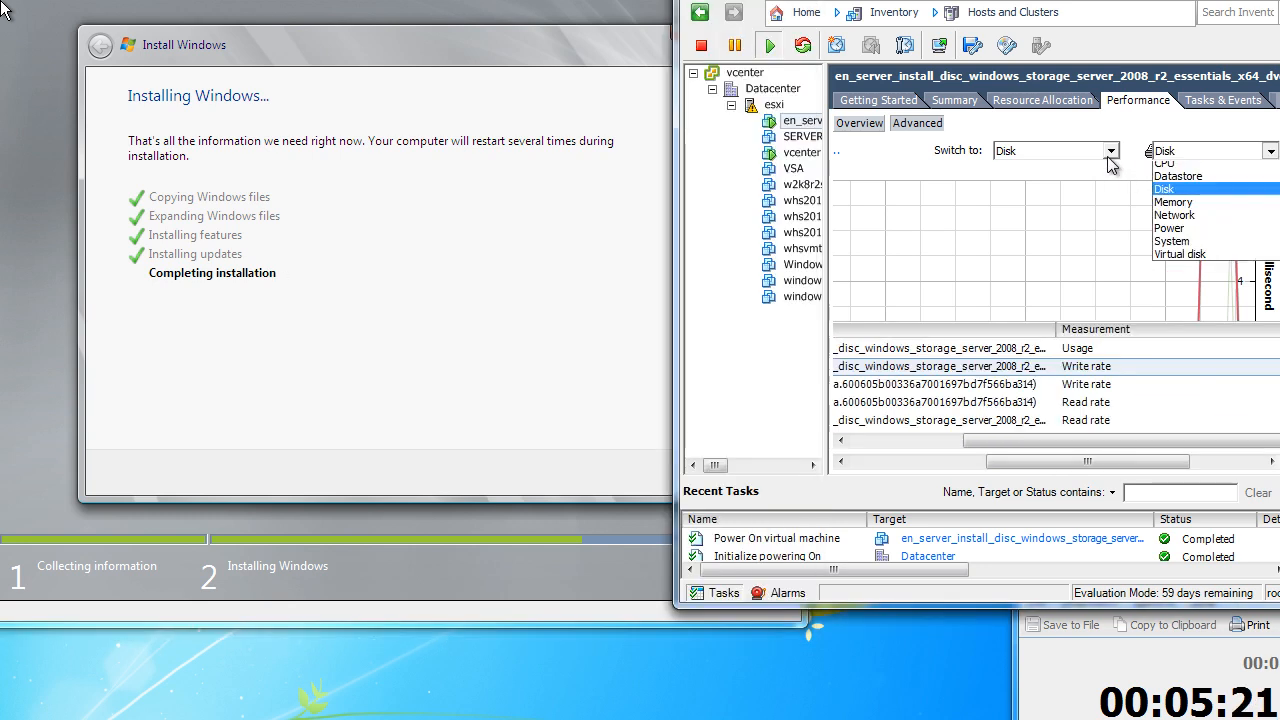
pyautogui.click(1160, 151)
pyautogui.click(1170, 172)
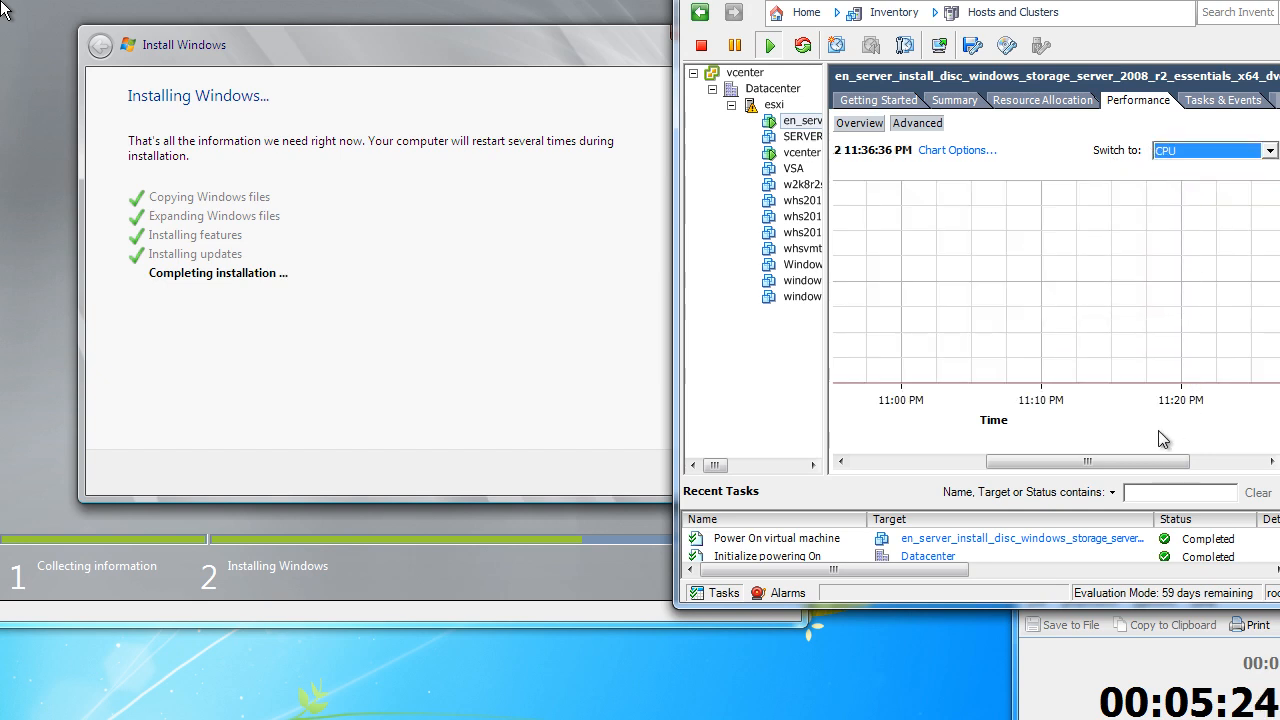
pyautogui.moveTo(1182, 462); pyautogui.dragTo(1256, 463)
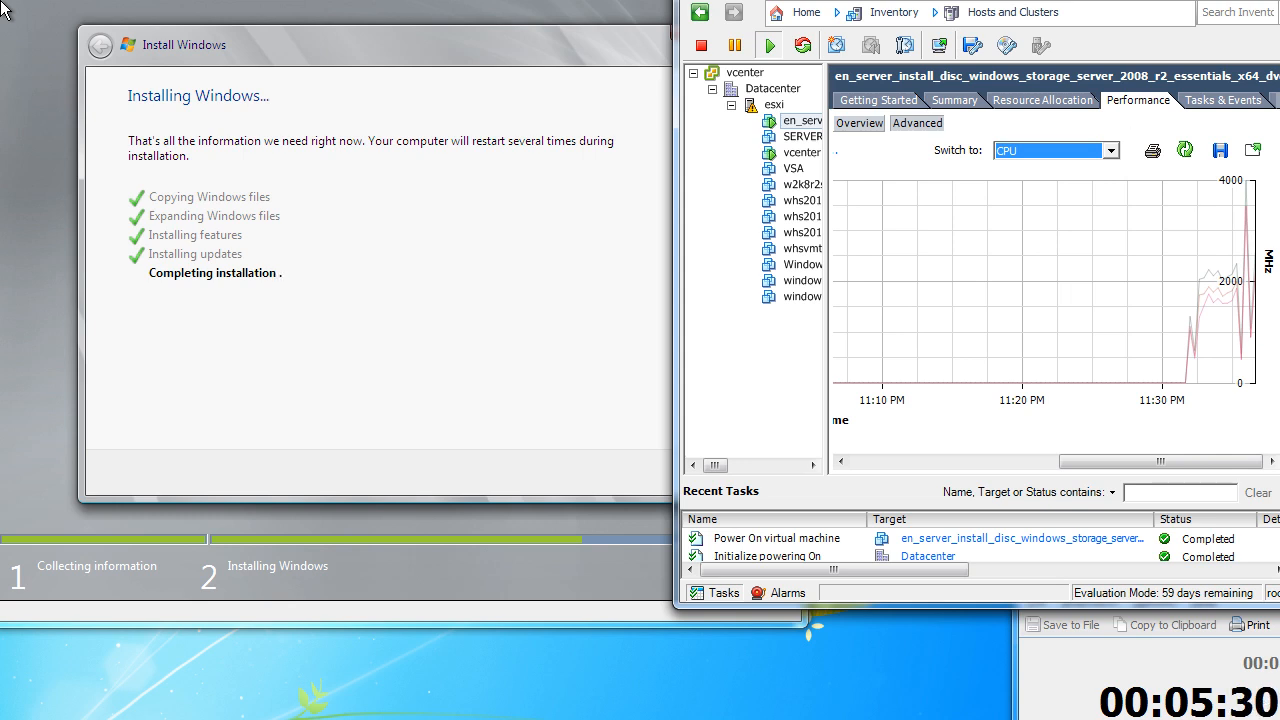
pyautogui.click(1, 2)
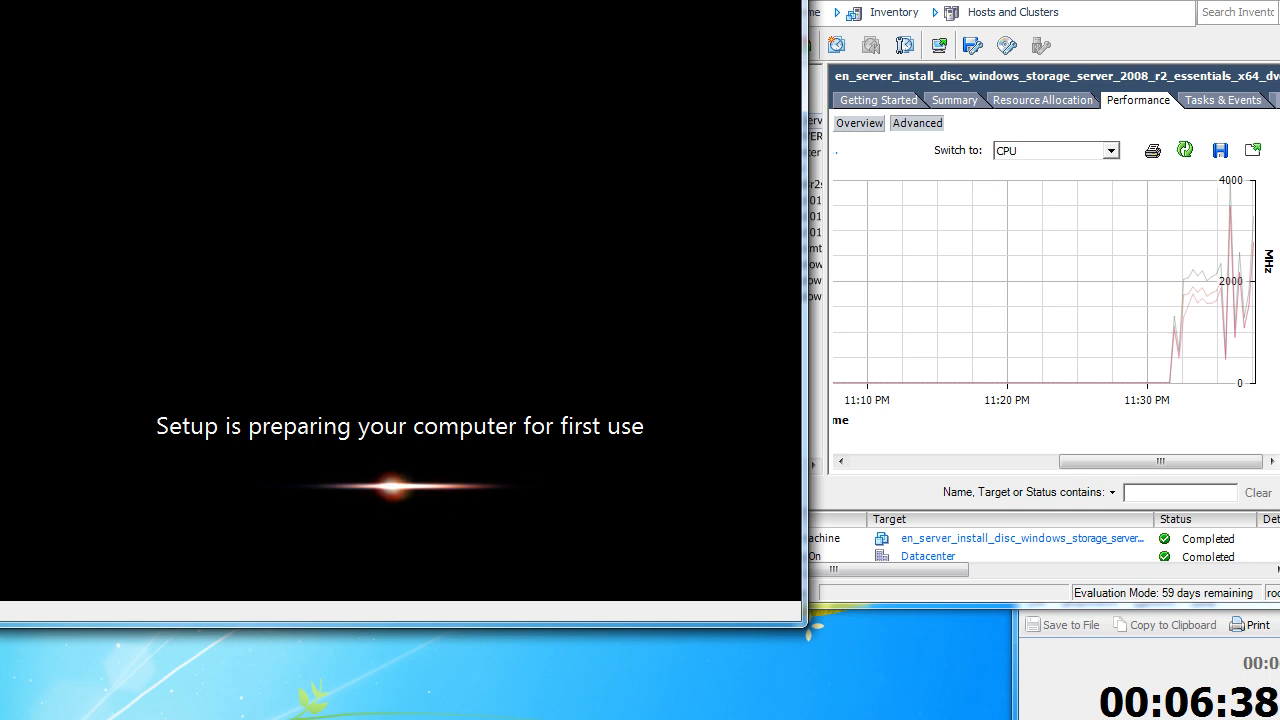
# - Show the 1-day Overview charts, make the window taller, and scroll through the CPU and memory summaries
pyautogui.click(876, 125)
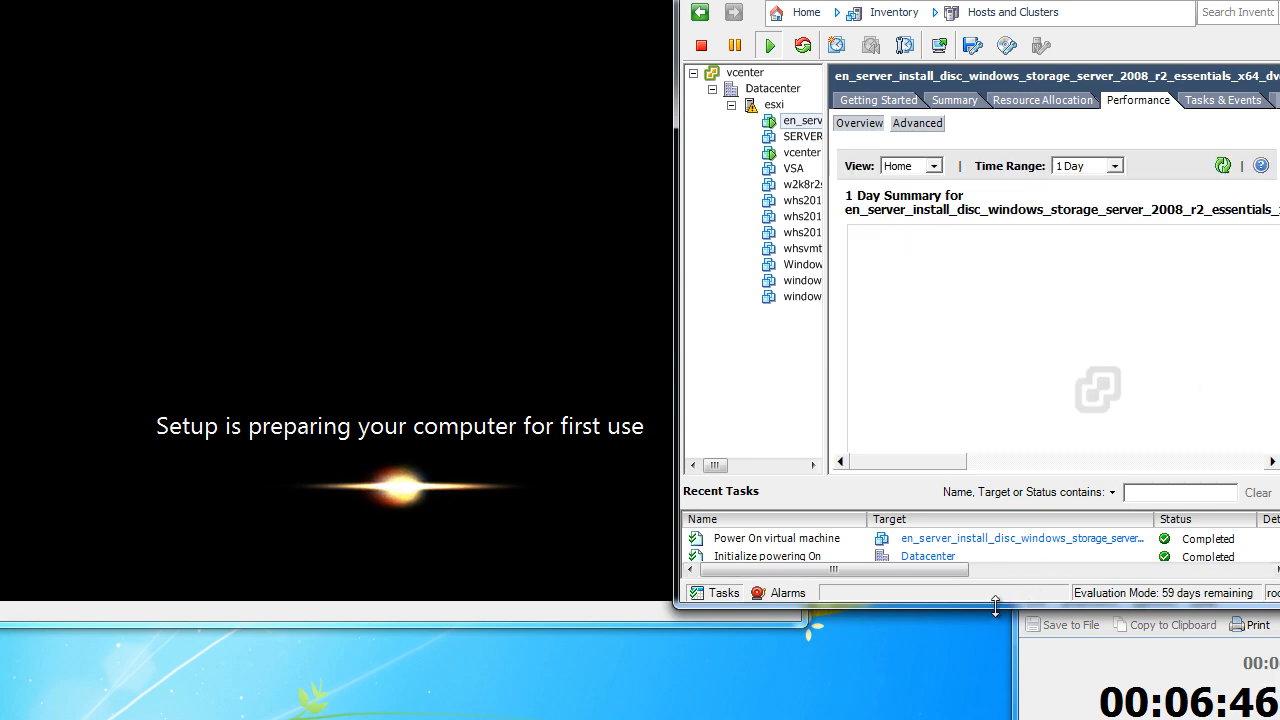
pyautogui.moveTo(995, 606); pyautogui.dragTo(1010, 686)
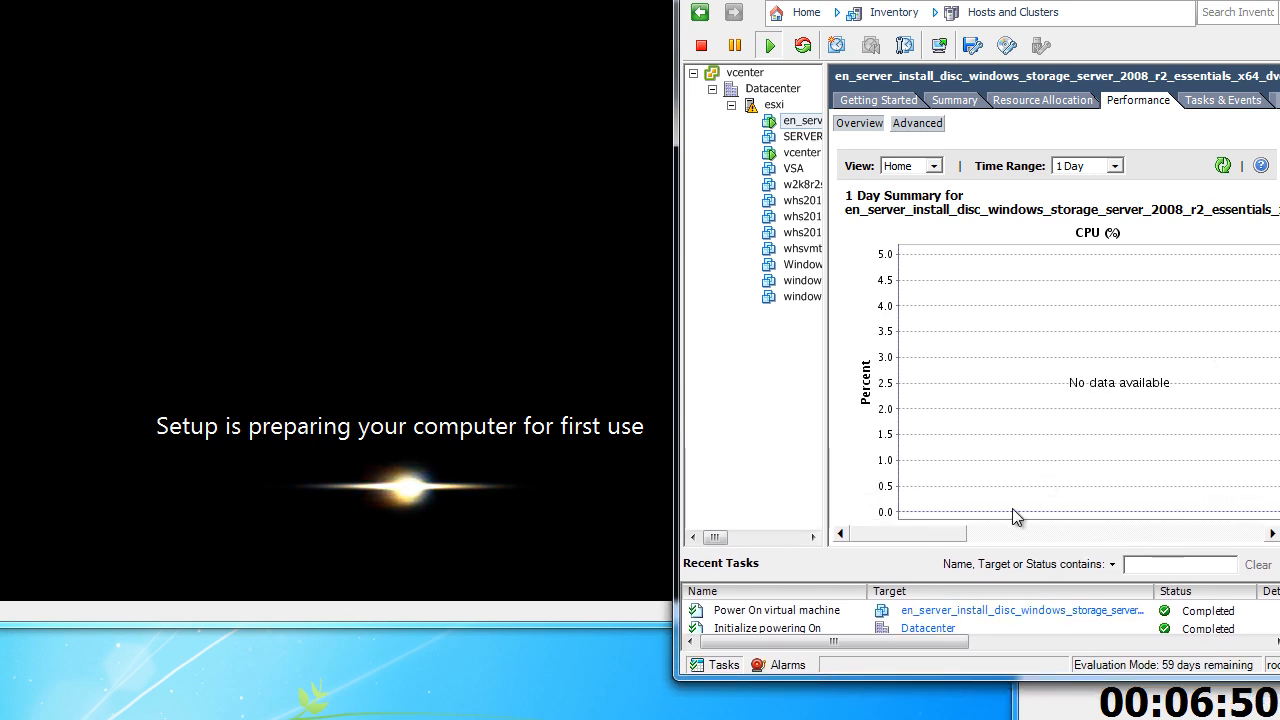
pyautogui.moveTo(947, 533); pyautogui.dragTo(1057, 536)
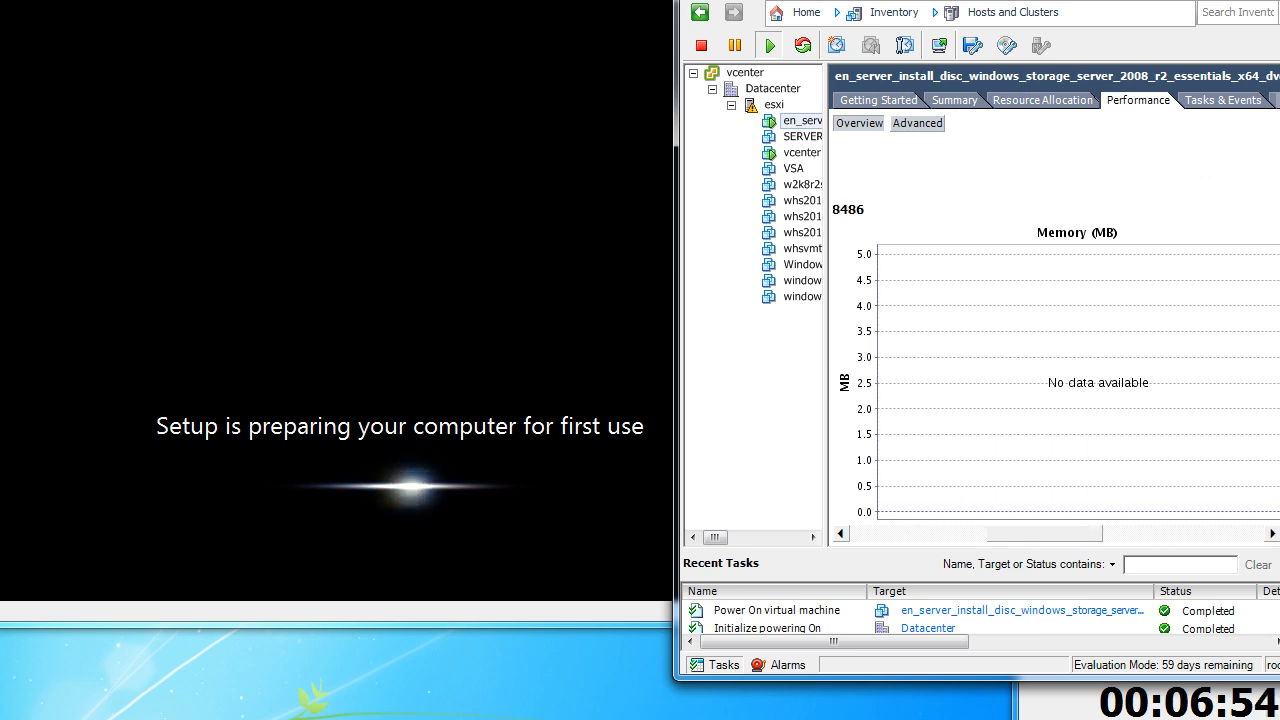
pyautogui.scroll(-4, 1077, 330)
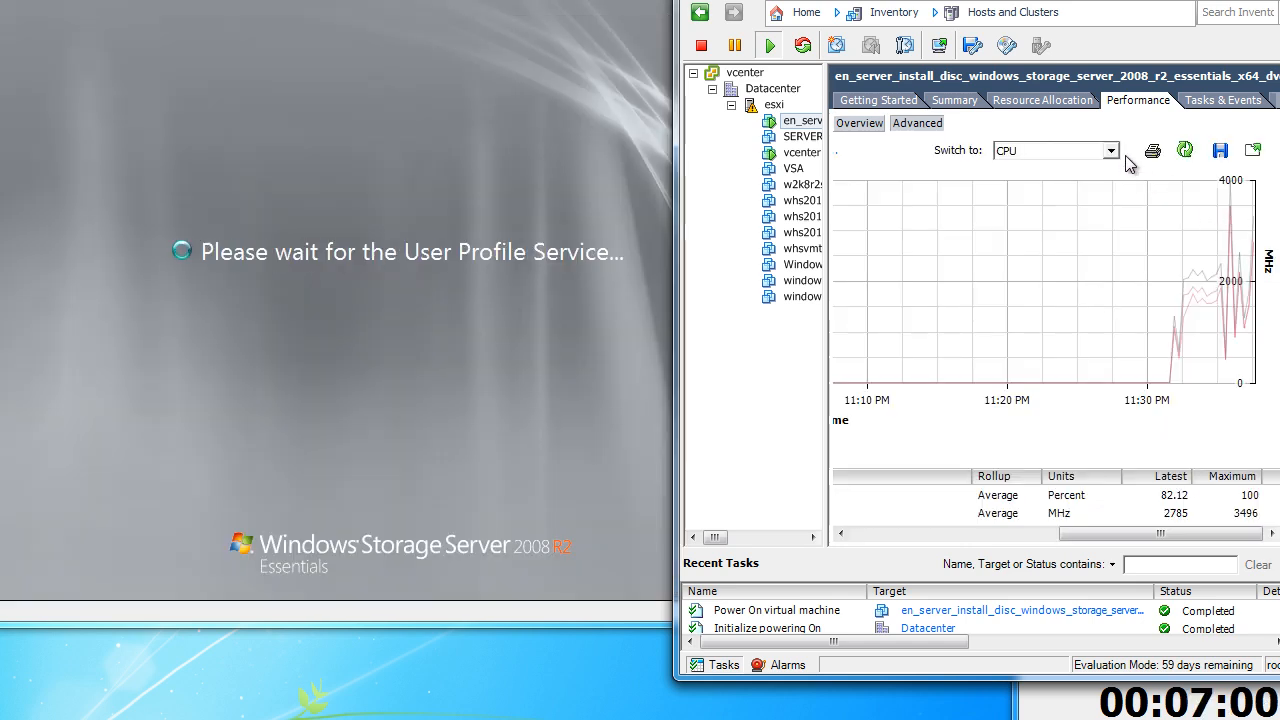
# - Switch the Advanced chart back to Disk counters and bring the installer console forward
pyautogui.click(1117, 151)
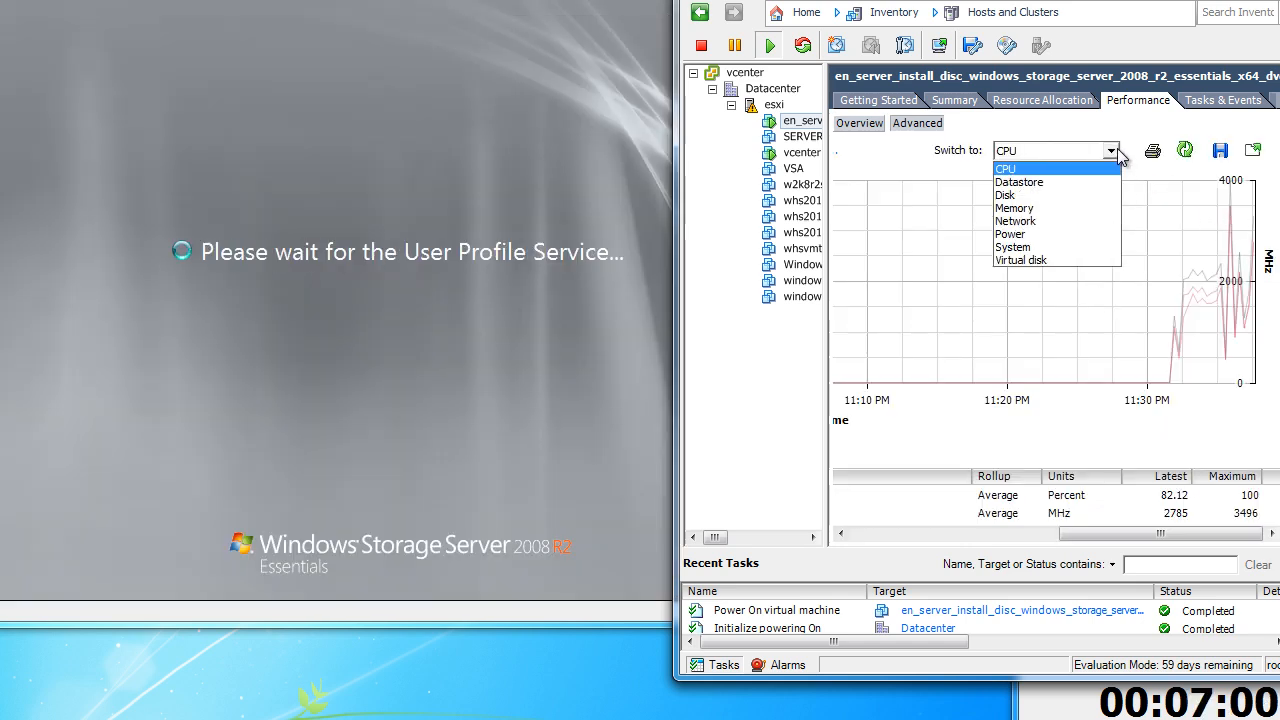
pyautogui.click(1040, 196)
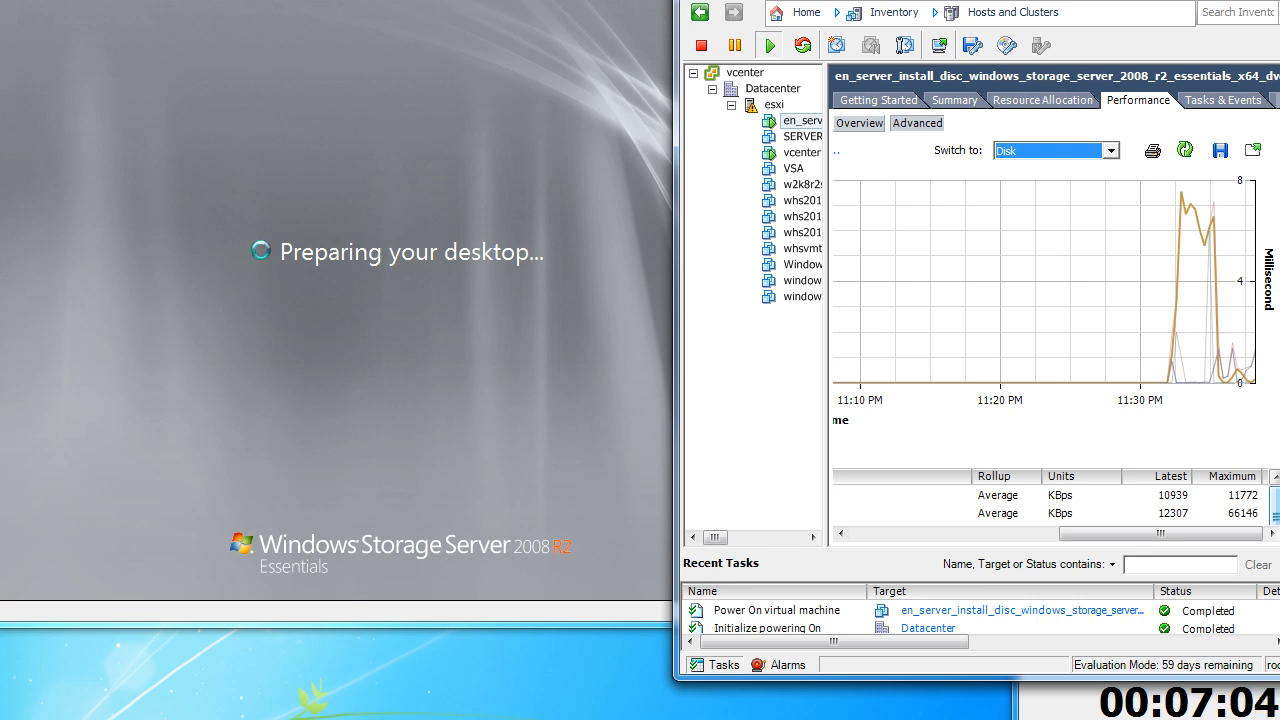
pyautogui.click(500, 300)
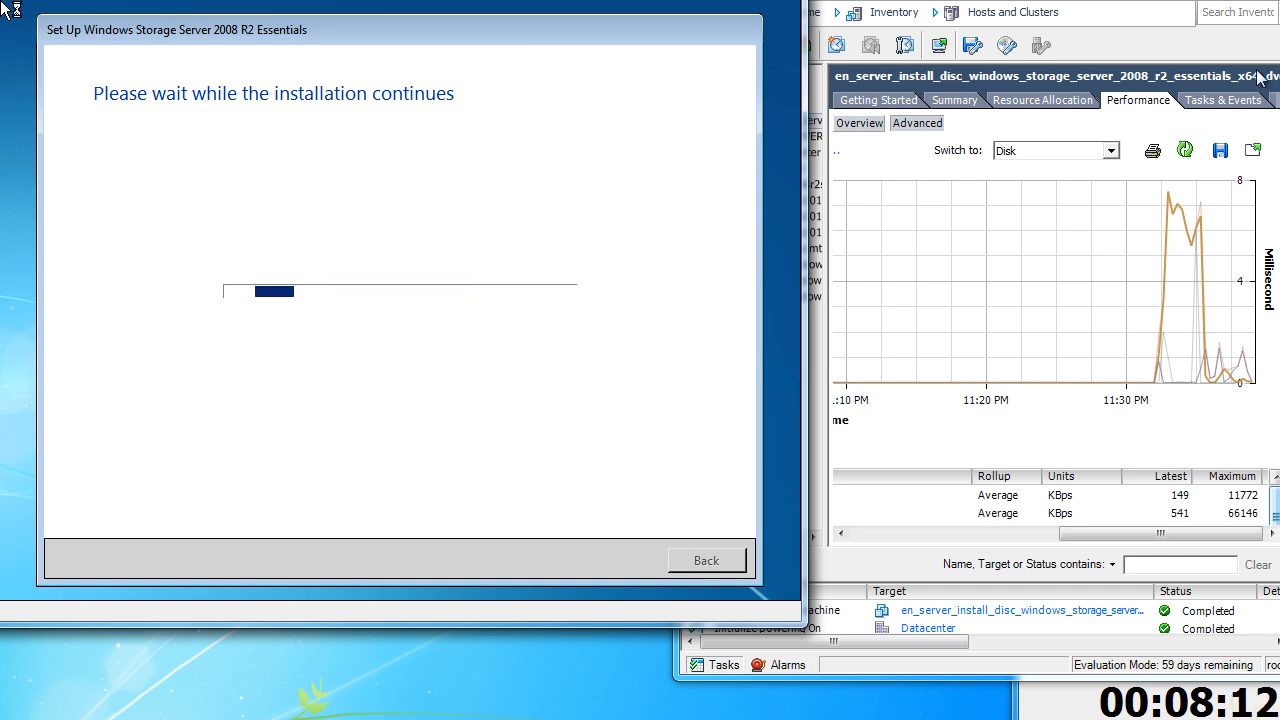
# - Chart the VM's CPU usage, then accept the guest's region and keyboard settings in the console
pyautogui.click(1110, 150)
pyautogui.click(1105, 170)
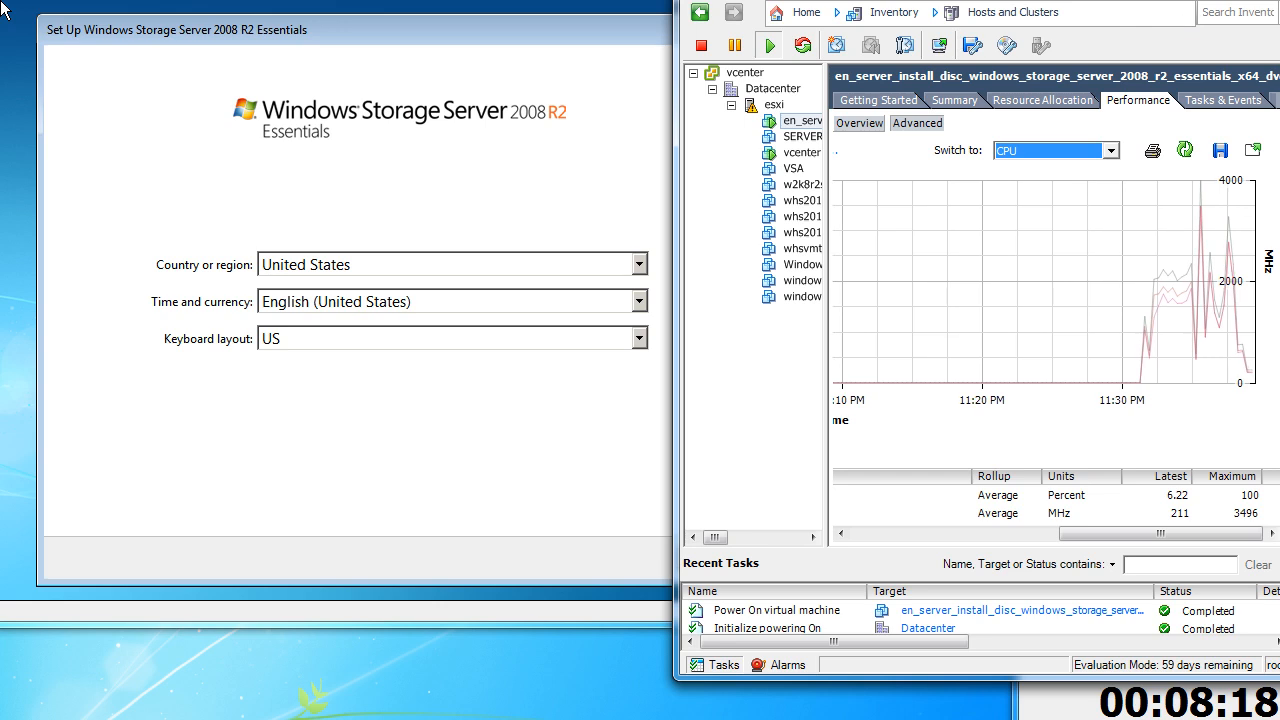
pyautogui.click(600, 2)
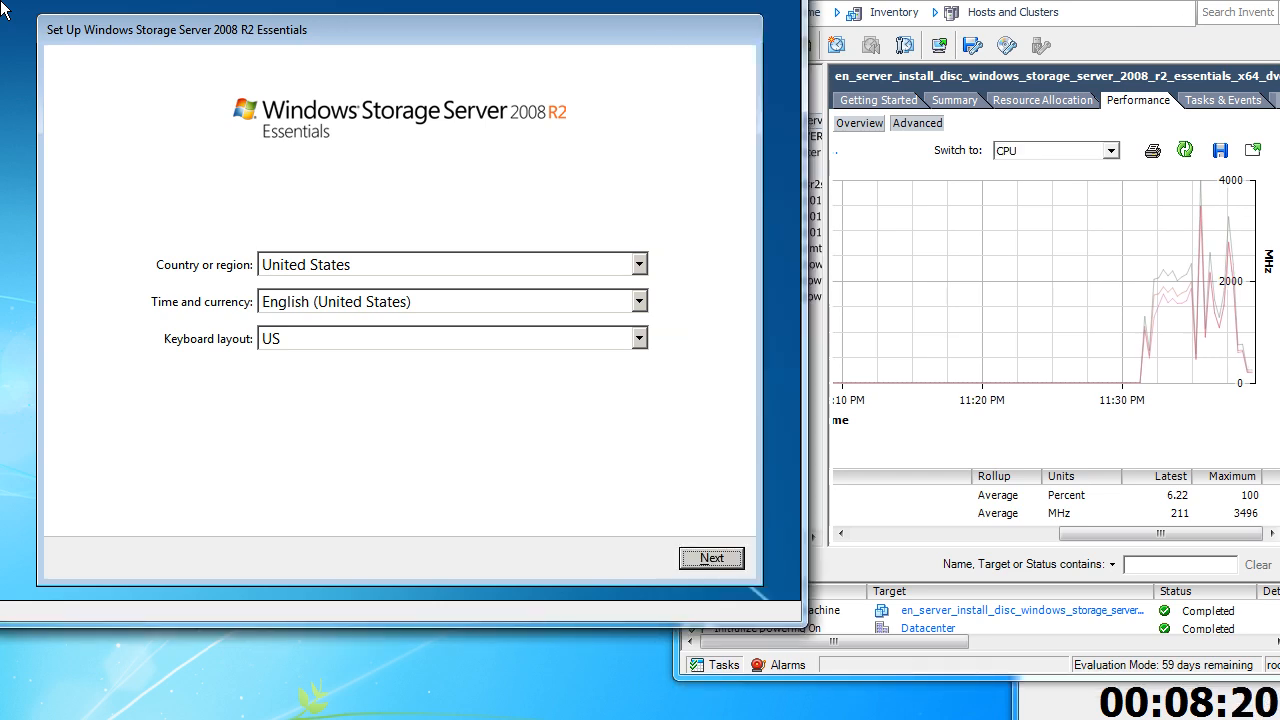
pyautogui.click(100, 78)
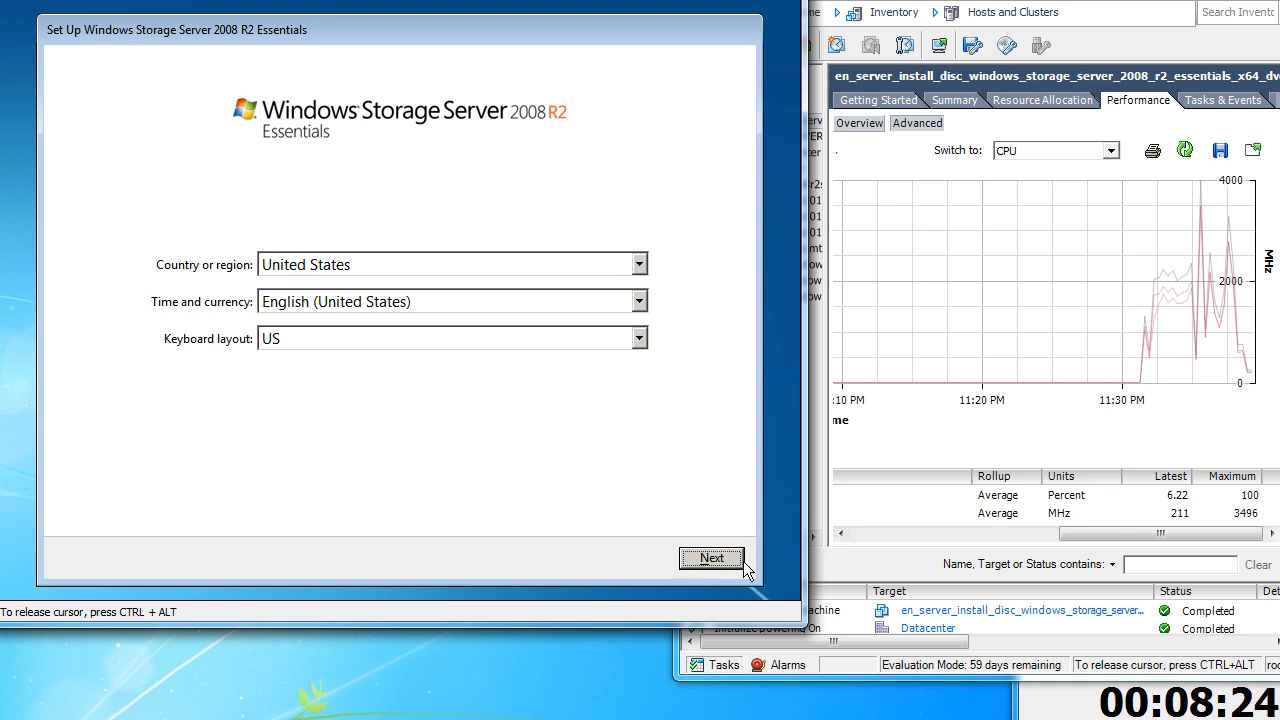
pyautogui.click(712, 559)
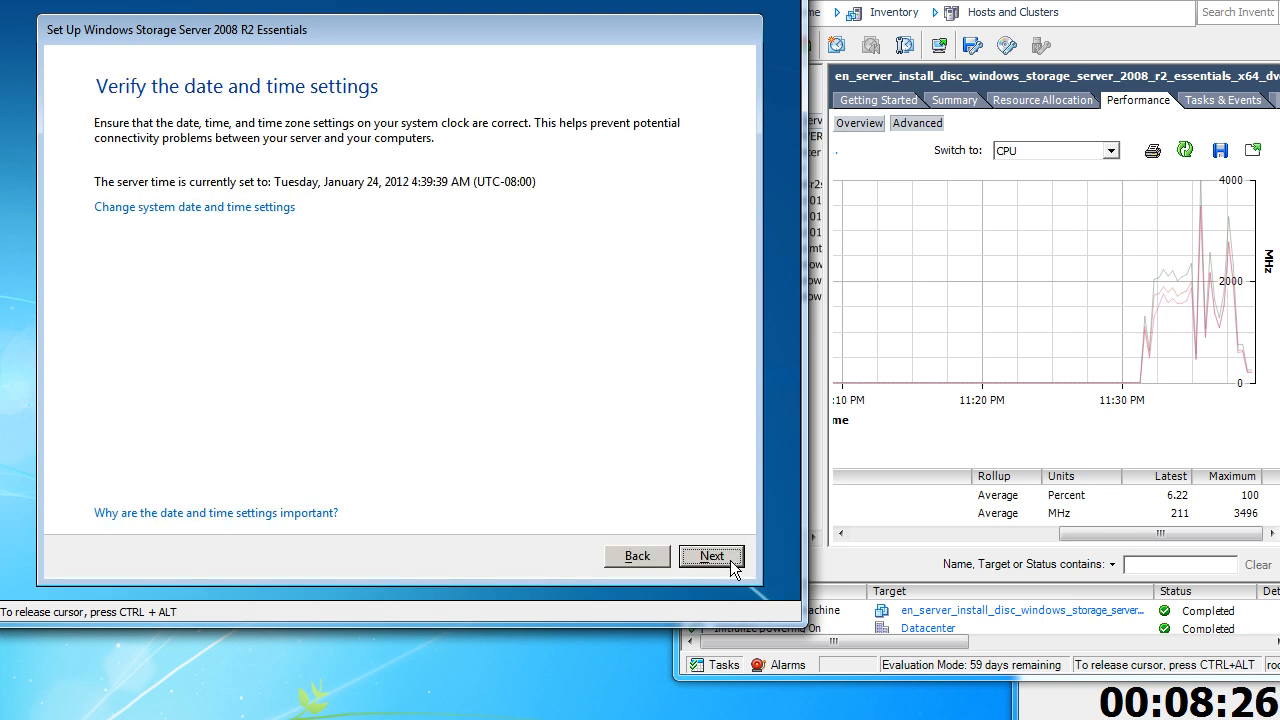
# - Change the guest server's time zone to Eastern Time (UTC-05:00)
pyautogui.click(202, 208)
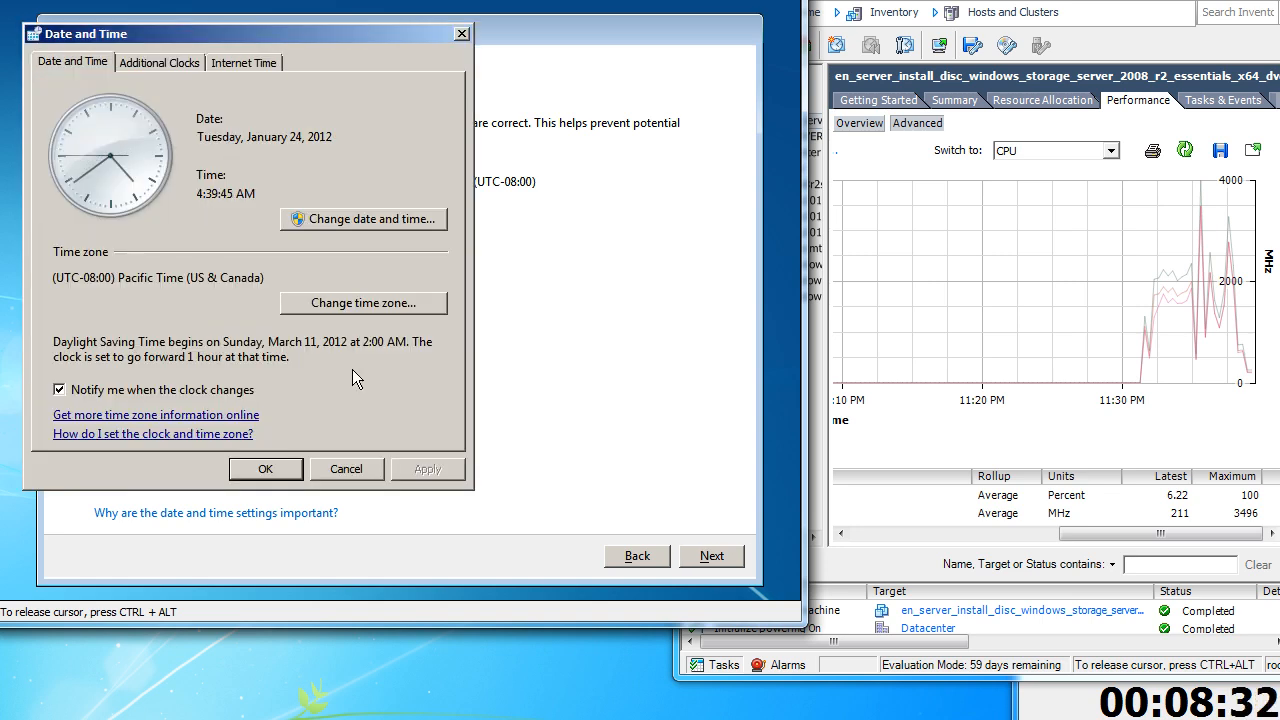
pyautogui.click(352, 314)
pyautogui.press('Down')
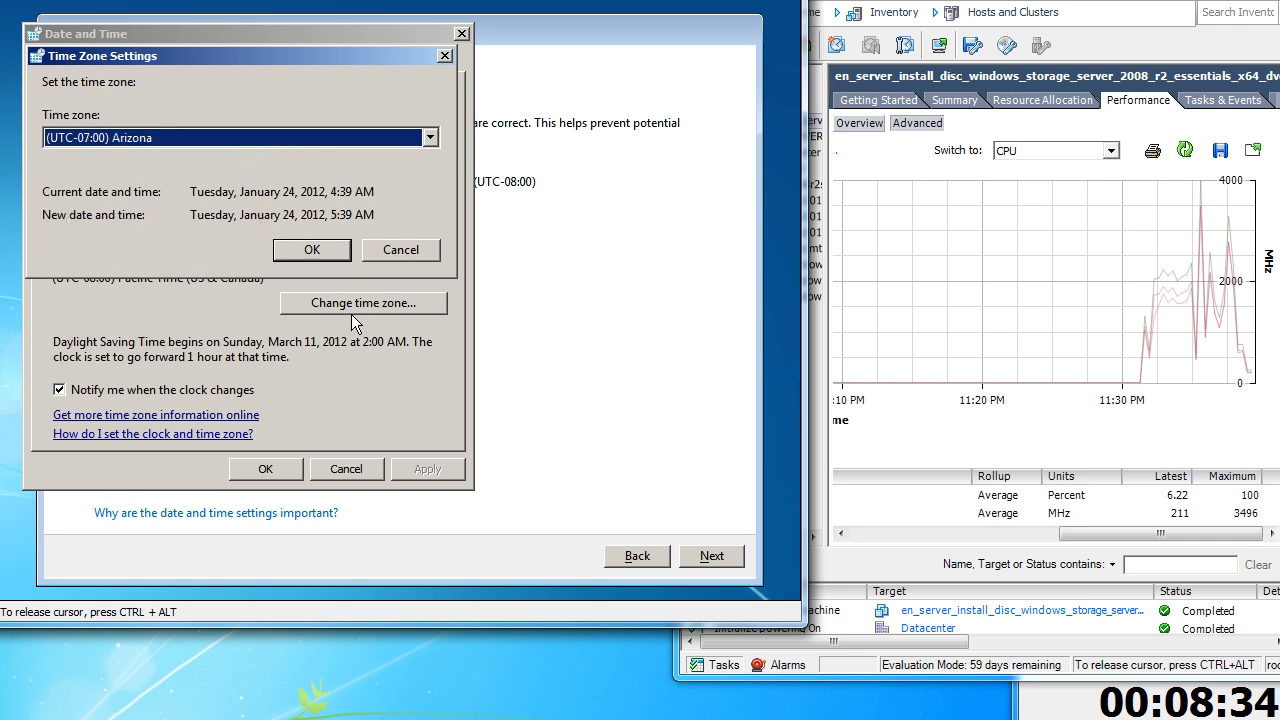
pyautogui.press('Down')
pyautogui.press('Down')
pyautogui.press('Down')
pyautogui.press('Down')
pyautogui.press('Down')
pyautogui.press('Down')
pyautogui.press('Down')
pyautogui.press('Down')
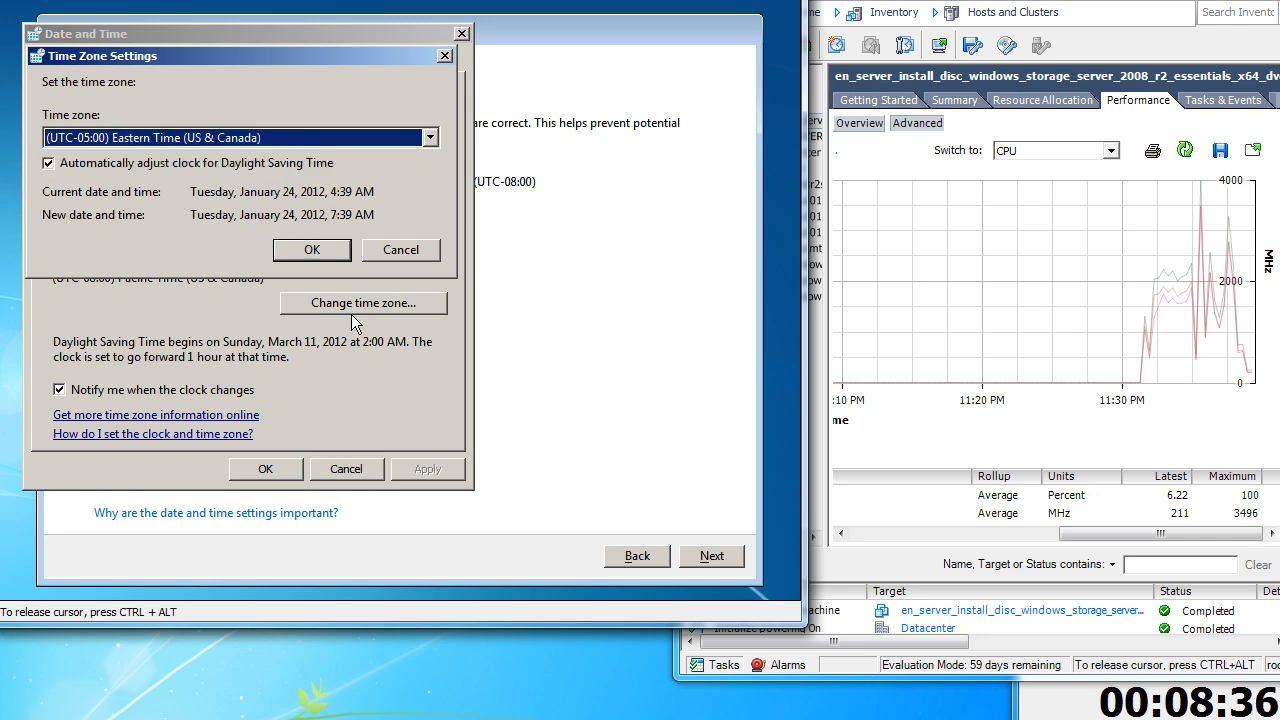
pyautogui.press('Down')
pyautogui.press('Up')
pyautogui.click(308, 250)
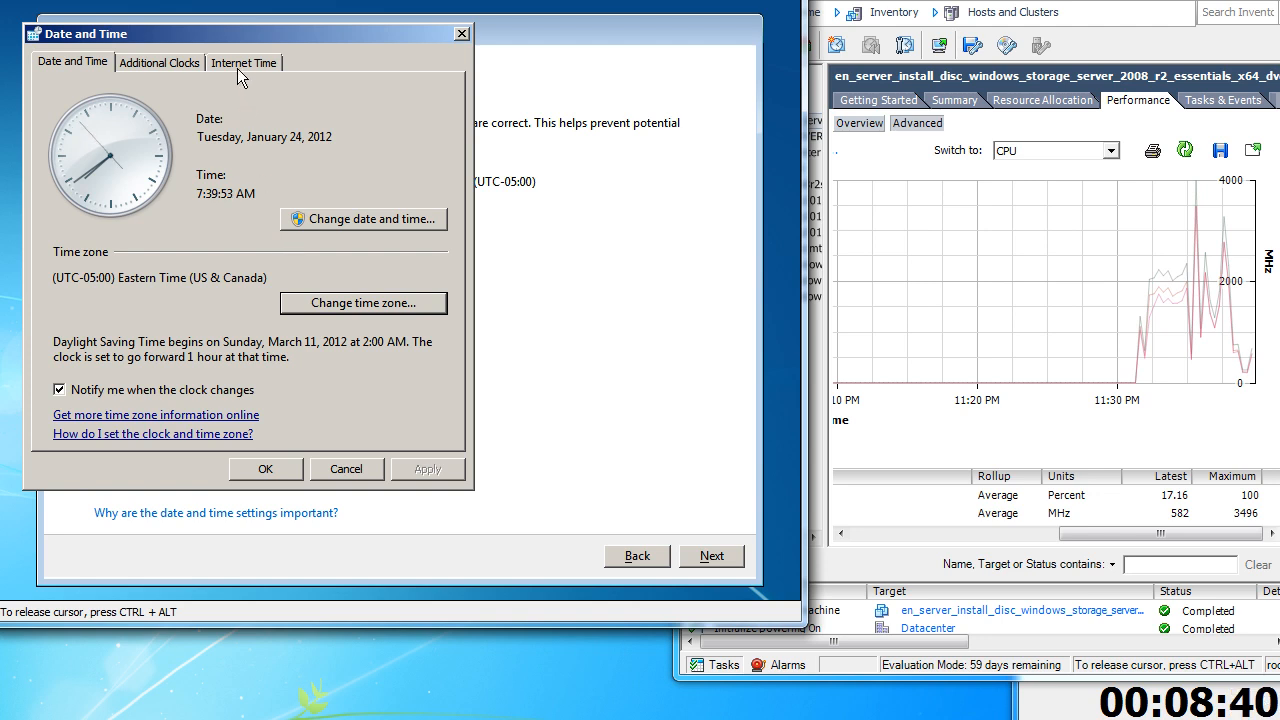
# - Turn off Internet time server synchronization and apply the date and time settings
pyautogui.click(240, 66)
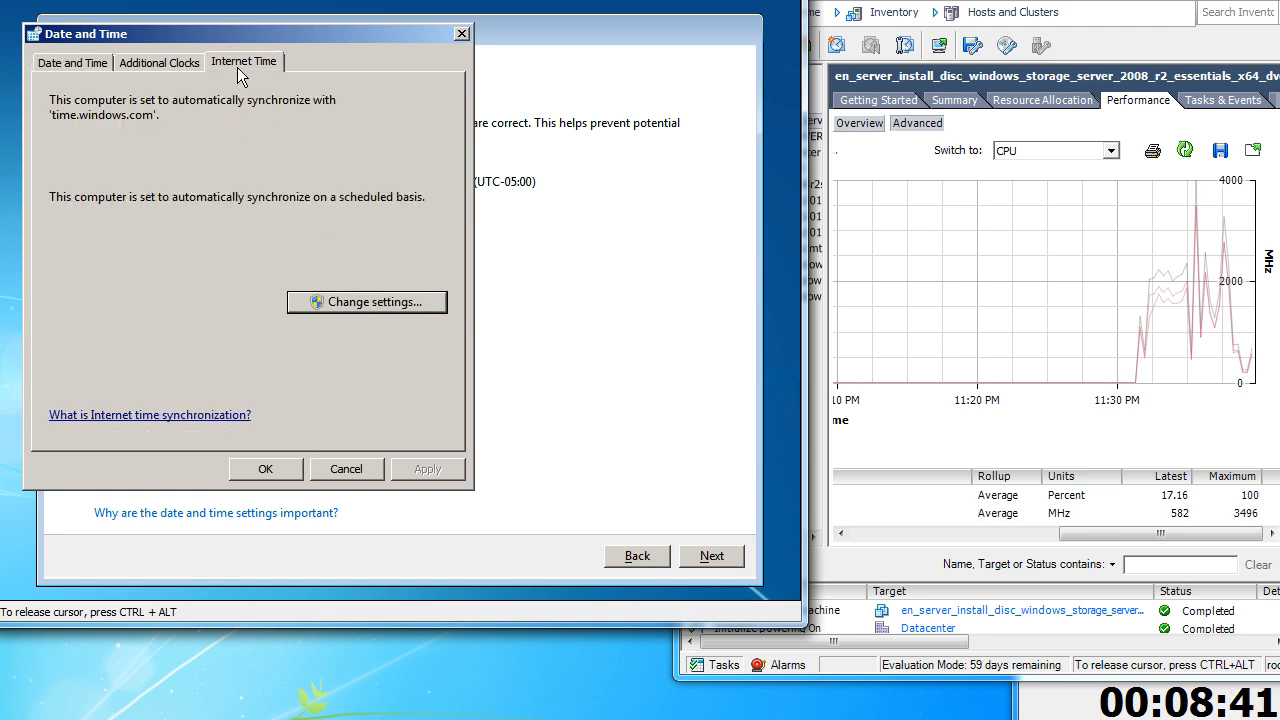
pyautogui.click(342, 301)
pyautogui.click(150, 116)
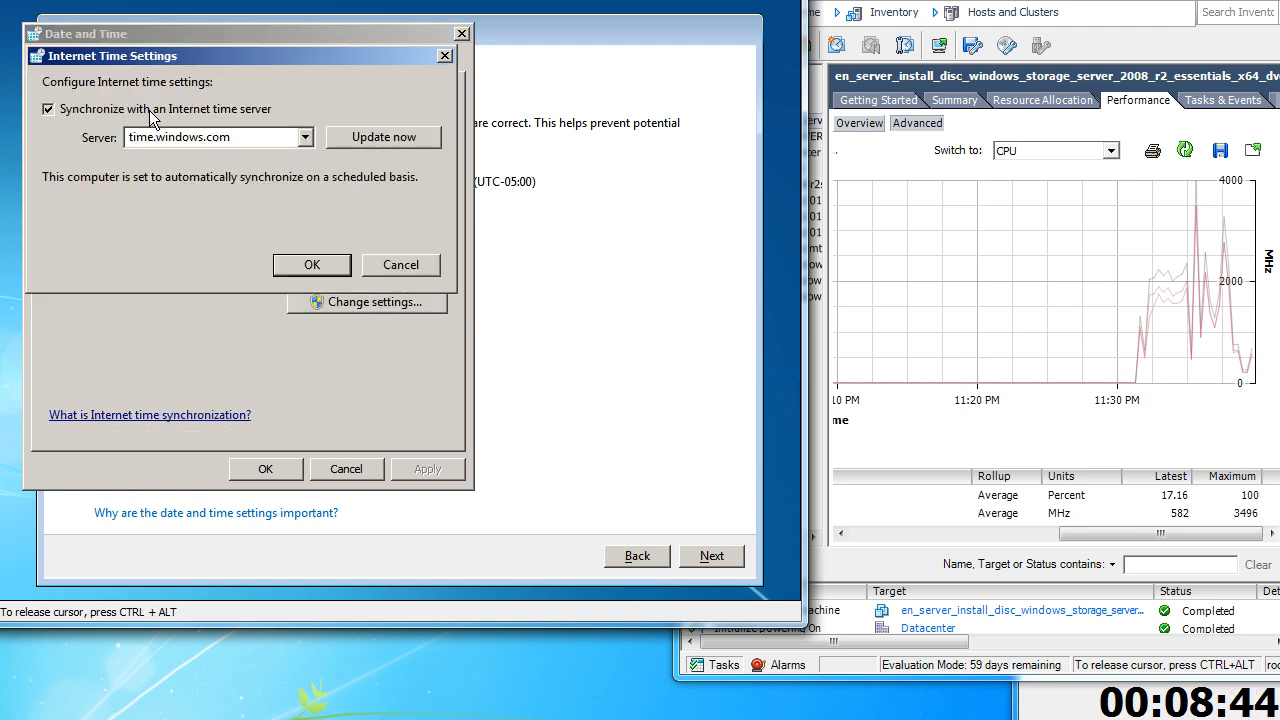
pyautogui.click(298, 265)
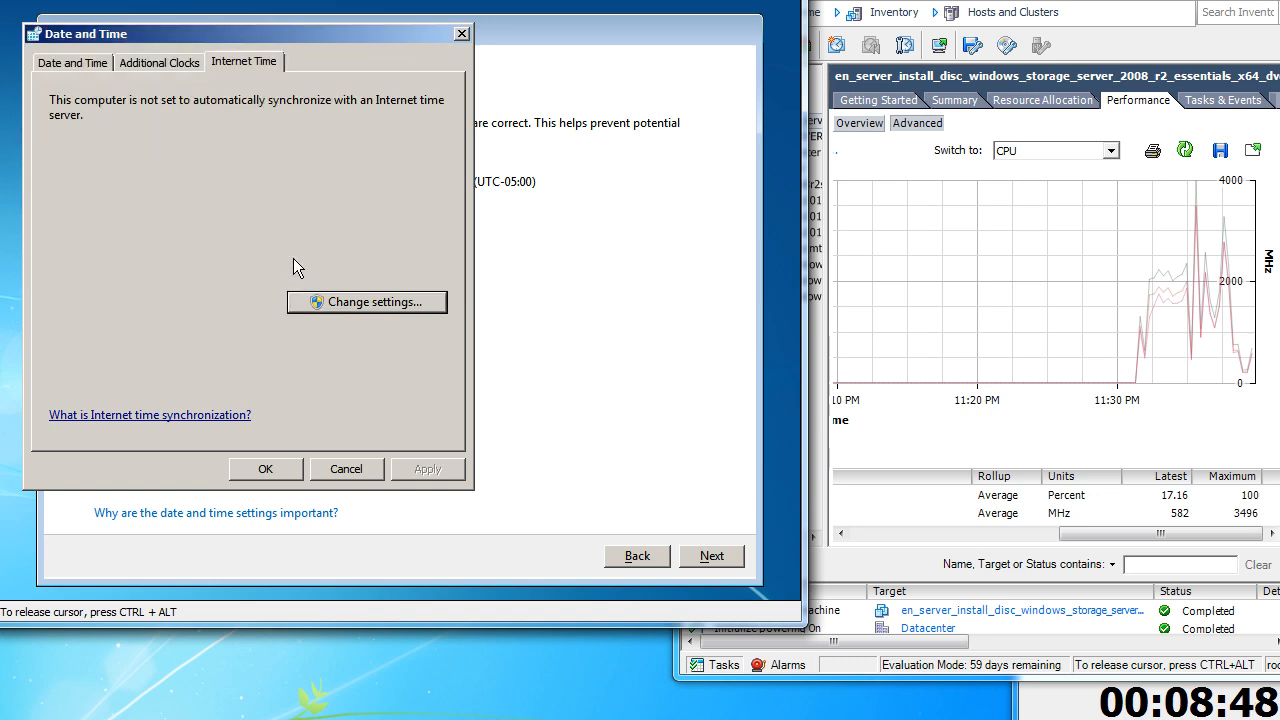
pyautogui.click(69, 61)
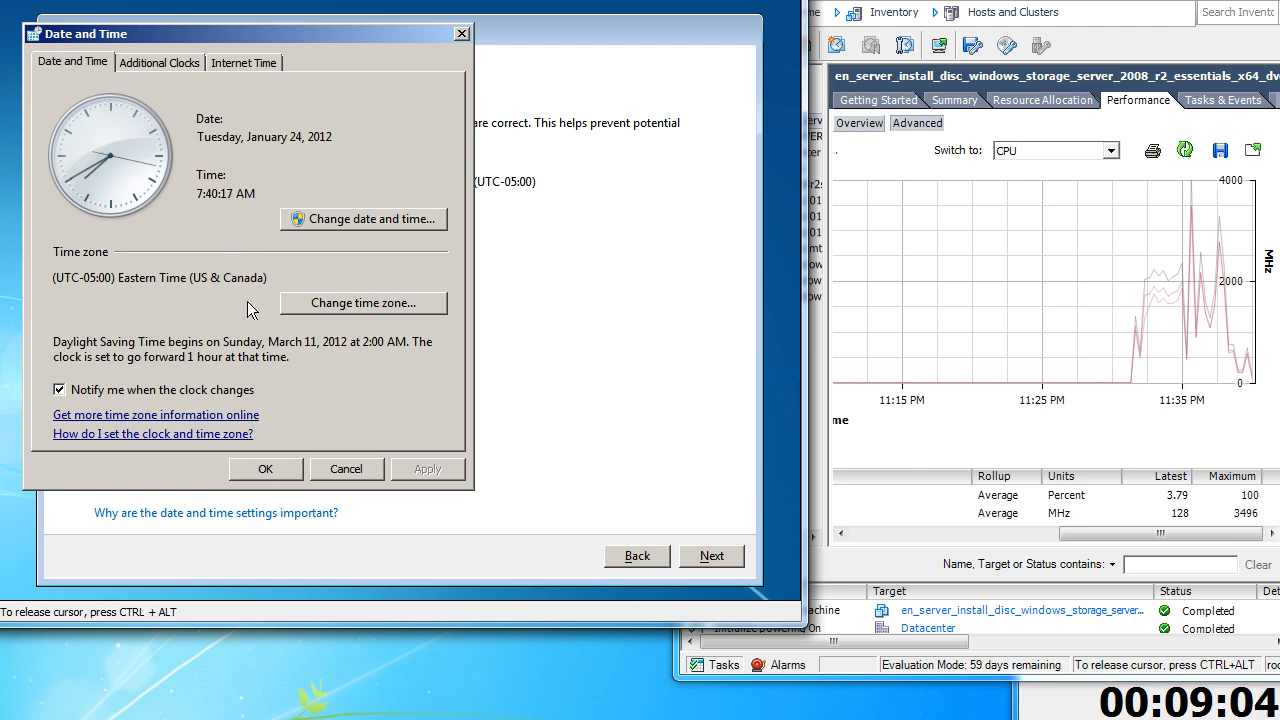
pyautogui.click(266, 470)
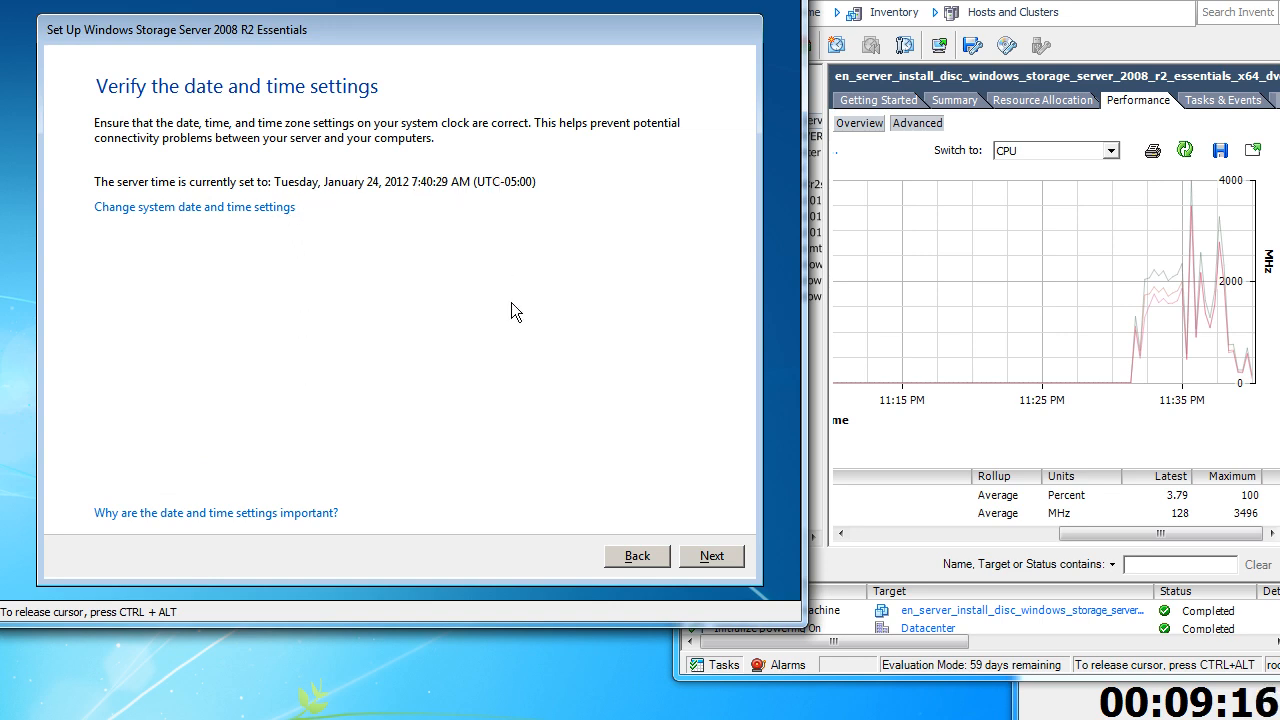
# - Accept the Storage Server license terms and scroll through them
pyautogui.click(711, 557)
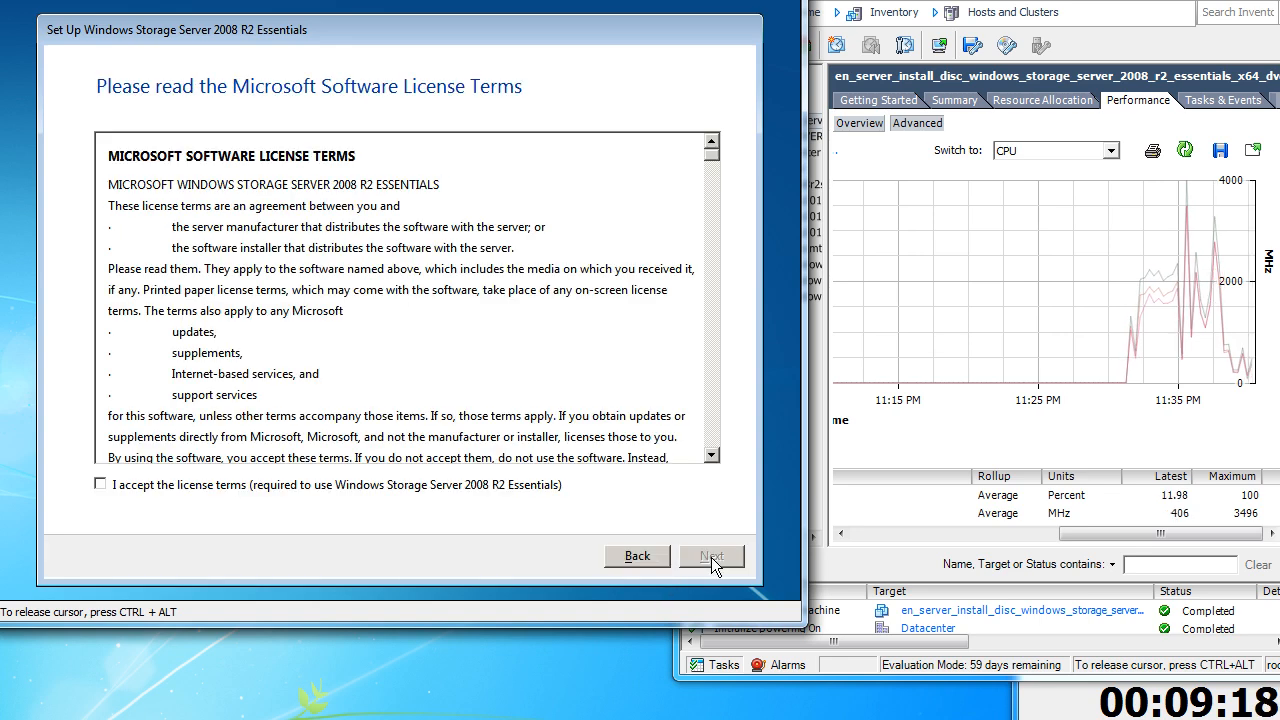
pyautogui.click(529, 490)
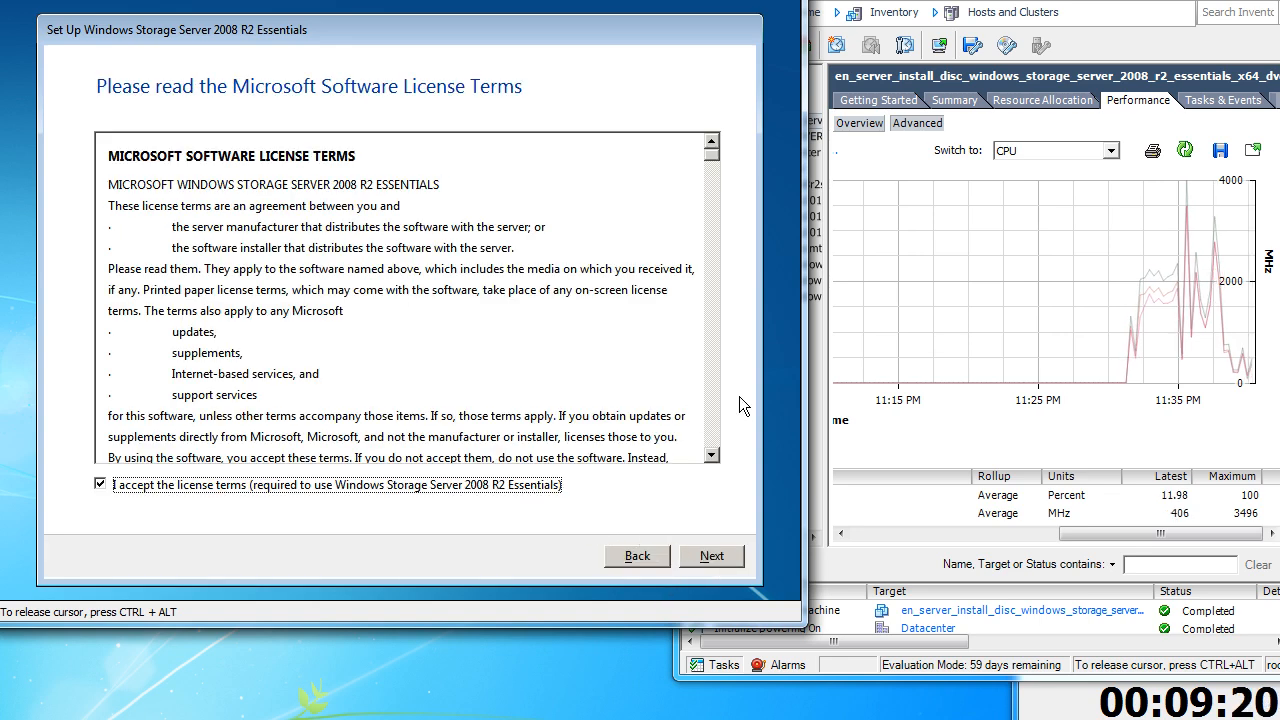
pyautogui.scroll(-15, 714, 433)
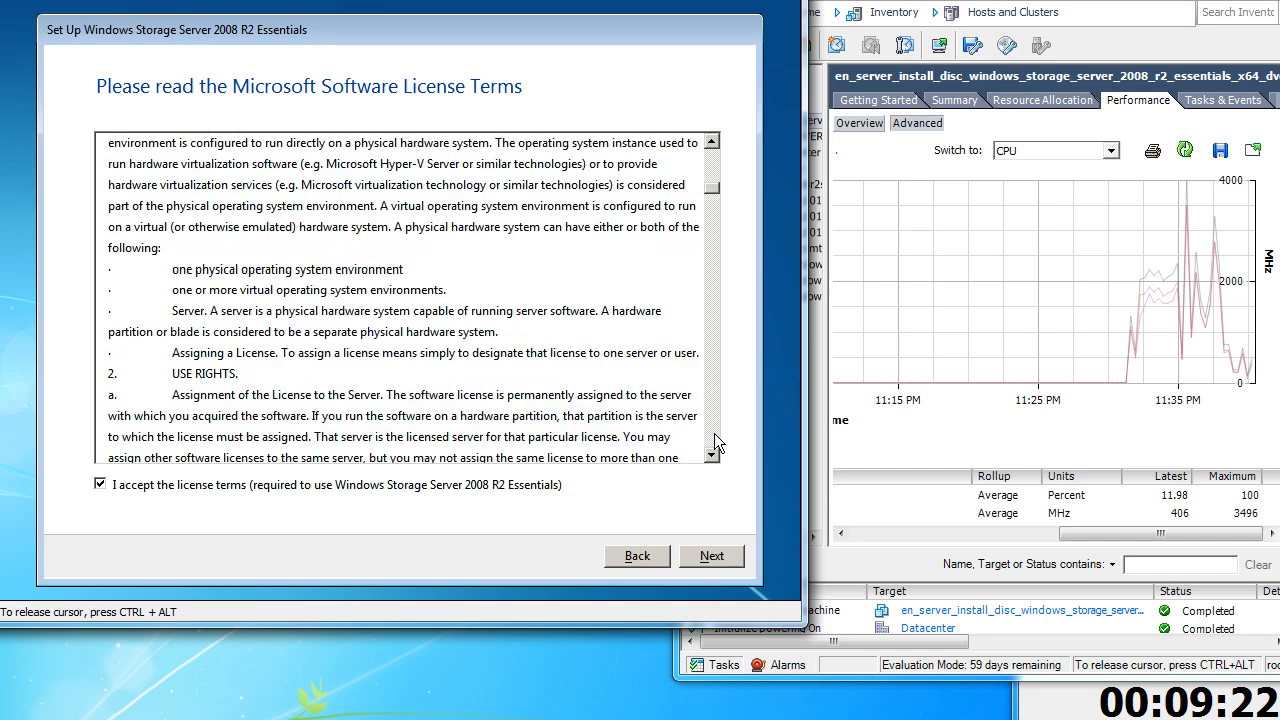
pyautogui.scroll(-15, 714, 433)
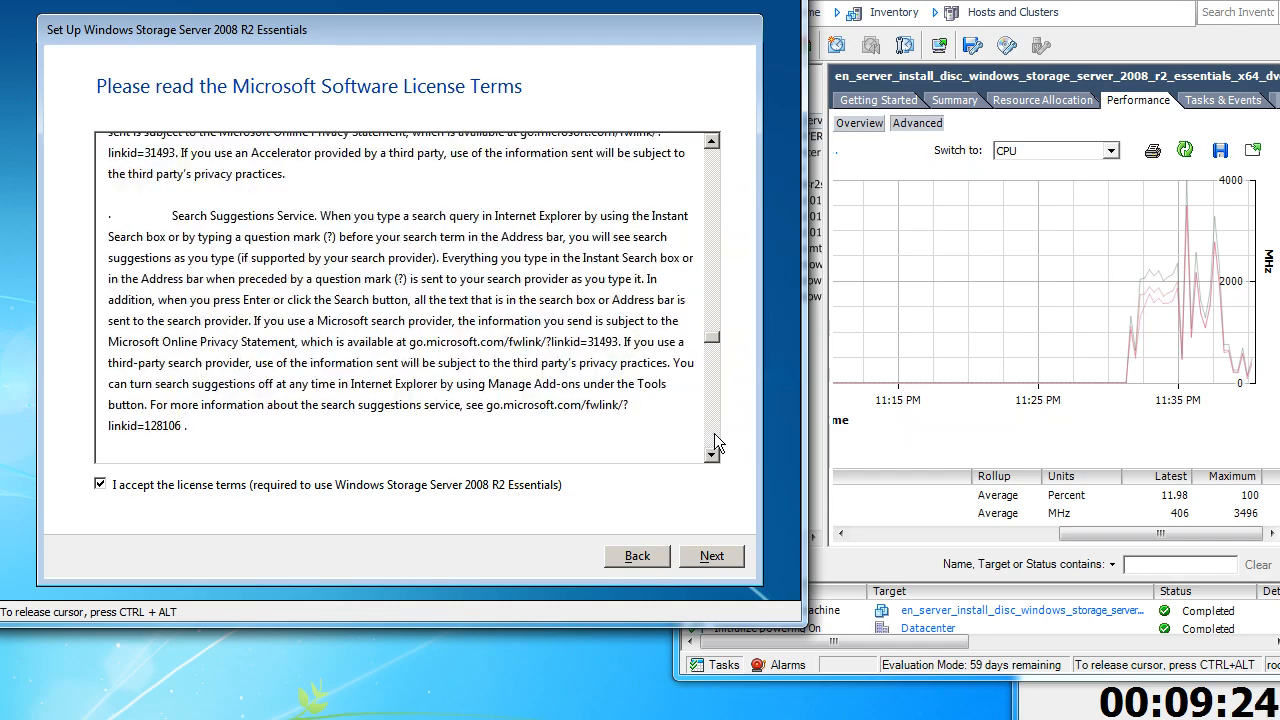
pyautogui.scroll(-5, 714, 433)
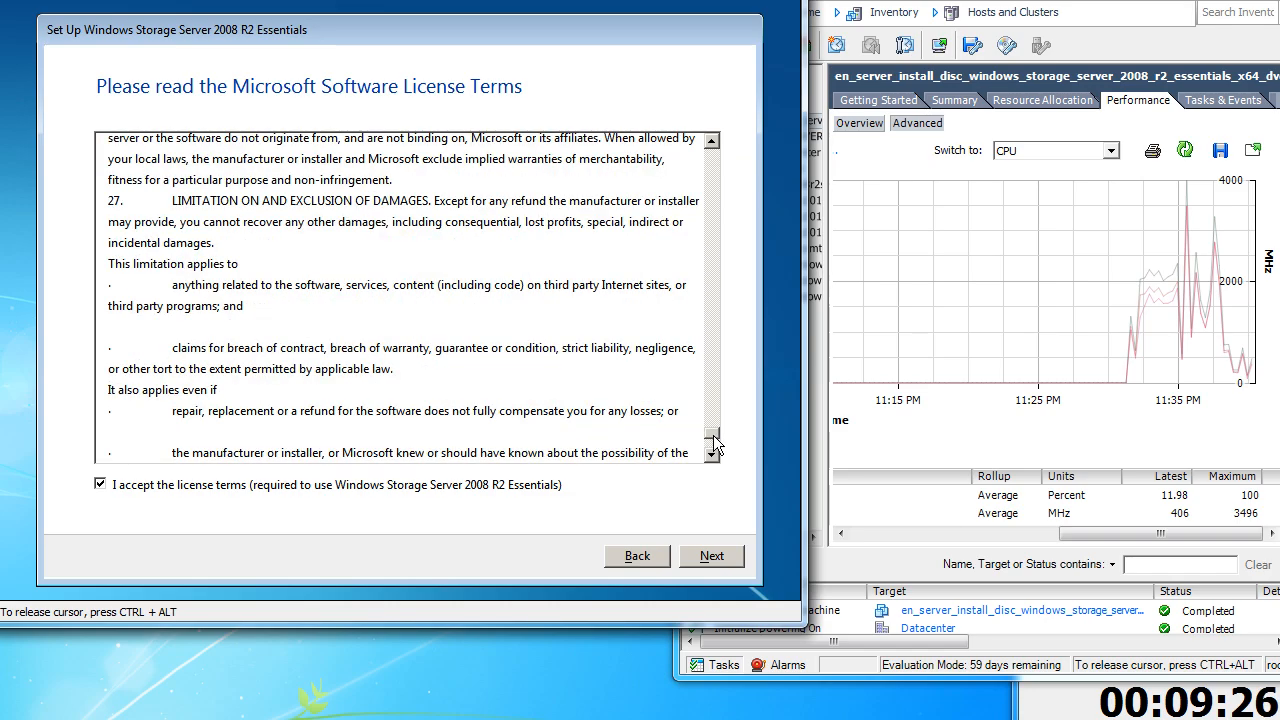
pyautogui.scroll(-4, 711, 450)
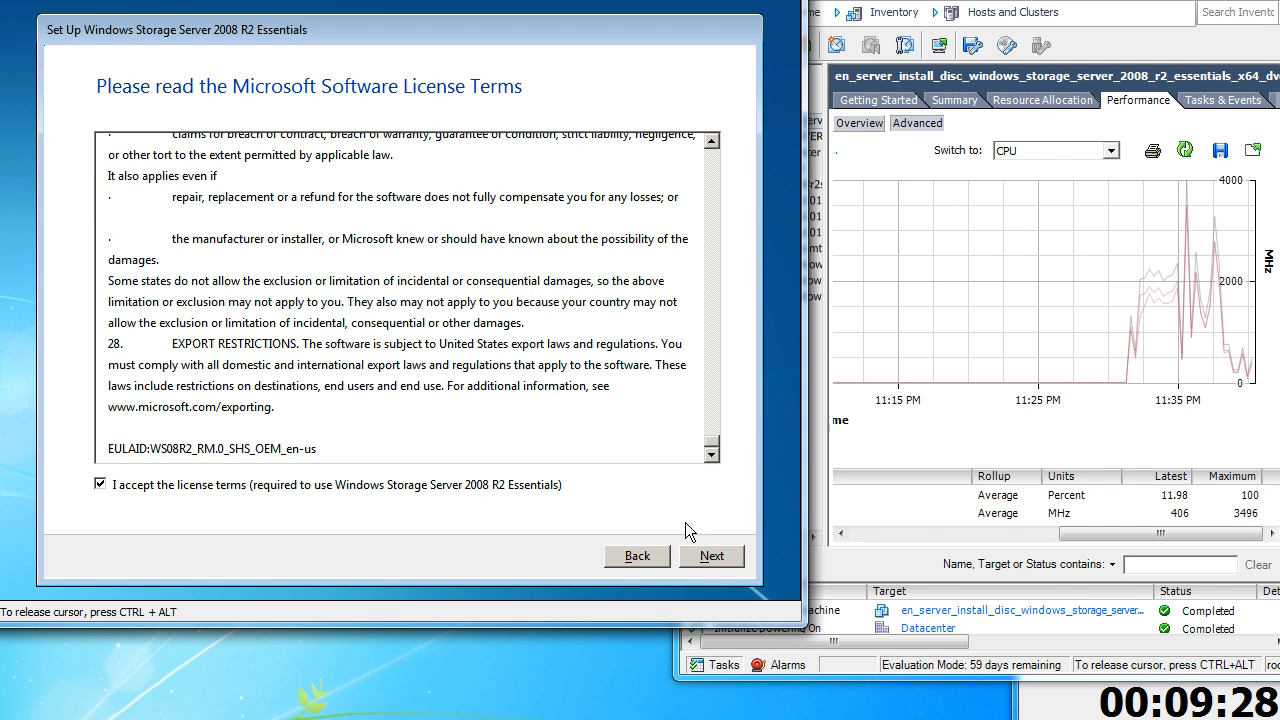
# - Leave the product key blank with 'Automatically activate Windows' unchecked and continue
pyautogui.click(705, 555)
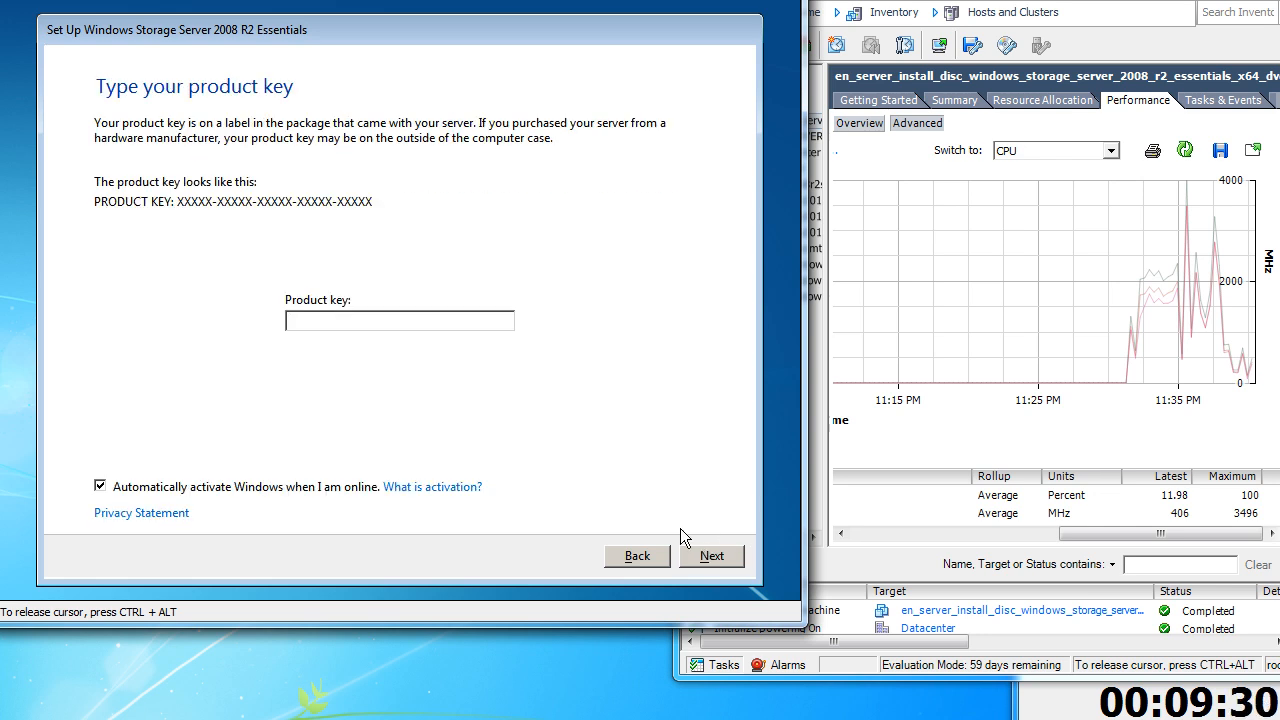
pyautogui.click(258, 488)
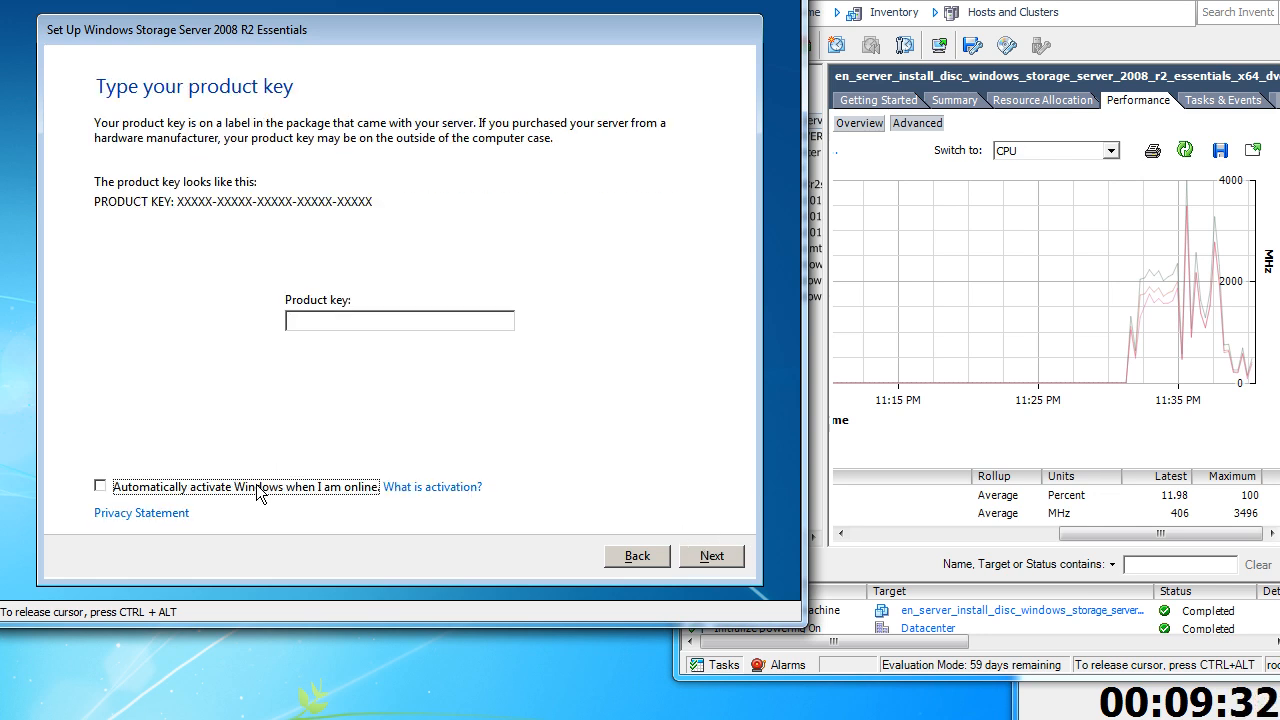
pyautogui.click(690, 556)
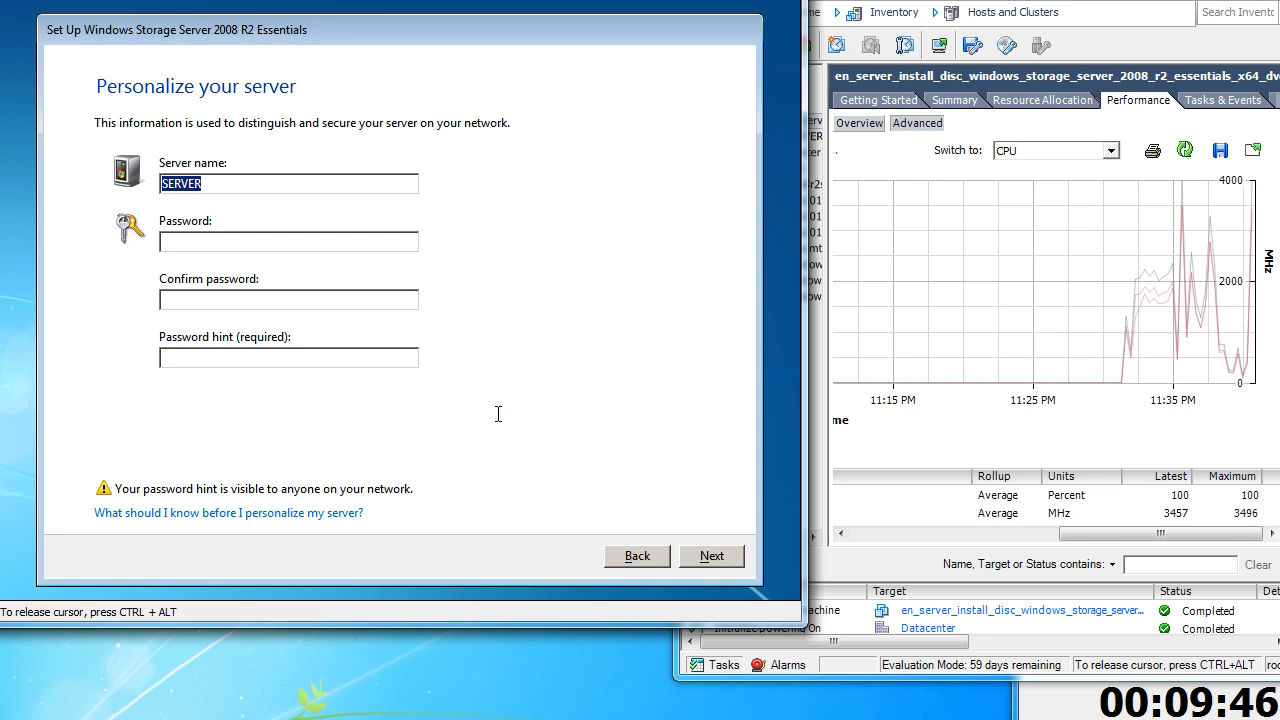
# - Name the server vzilla, enter and confirm the account password, add a password hint, and submit
pyautogui.write('vzilla')
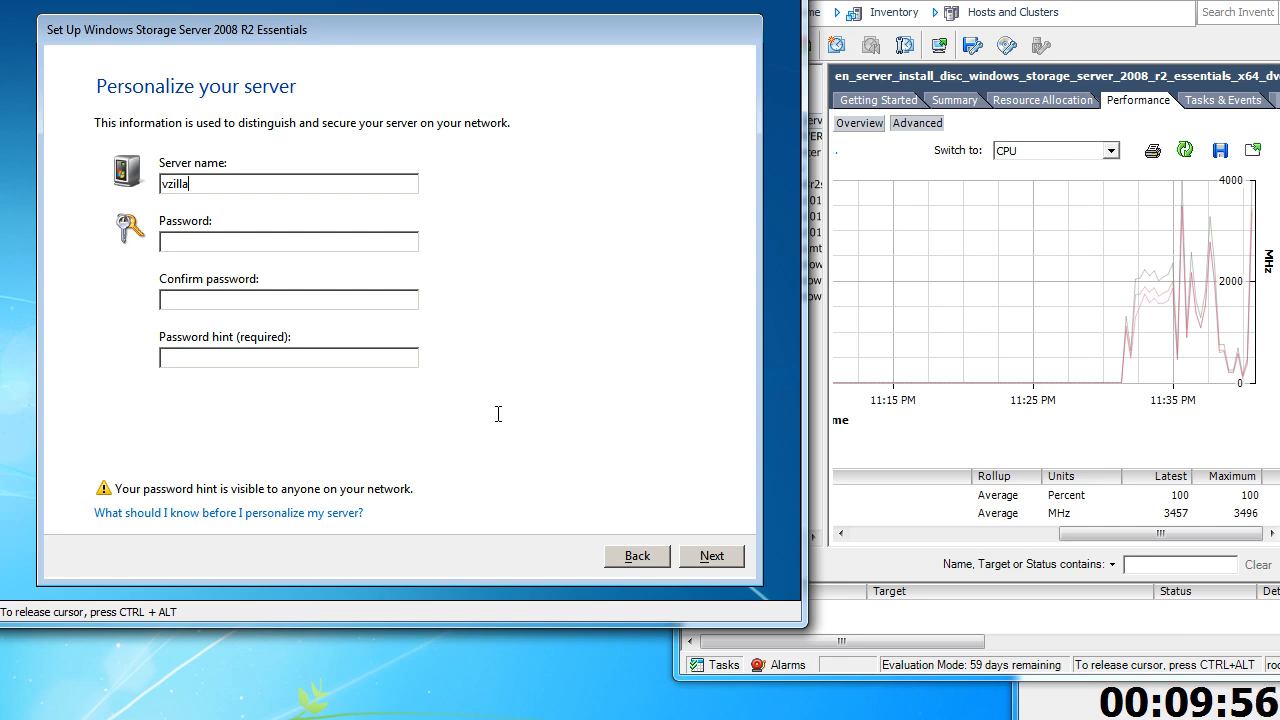
pyautogui.press('Tab')
pyautogui.write('••••••')
pyautogui.press('Tab')
pyautogui.write('•••••')
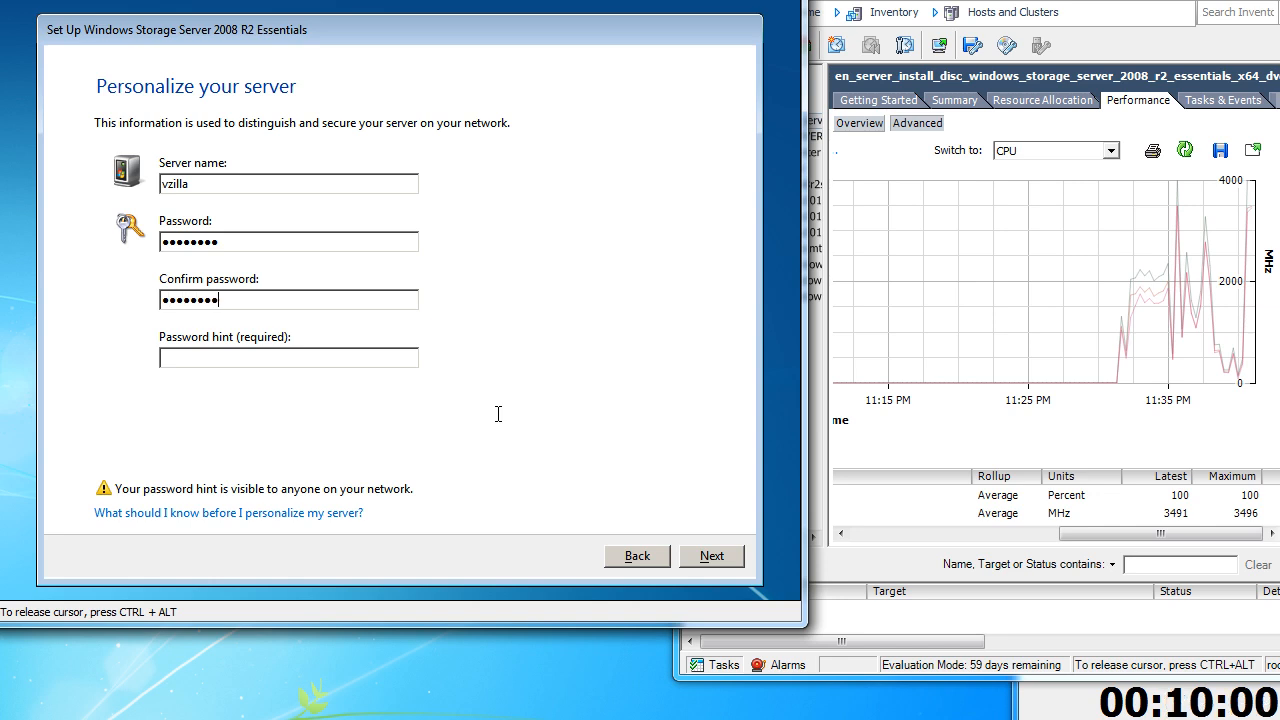
pyautogui.press('Tab')
pyautogui.write('r')
pyautogui.click(683, 559)
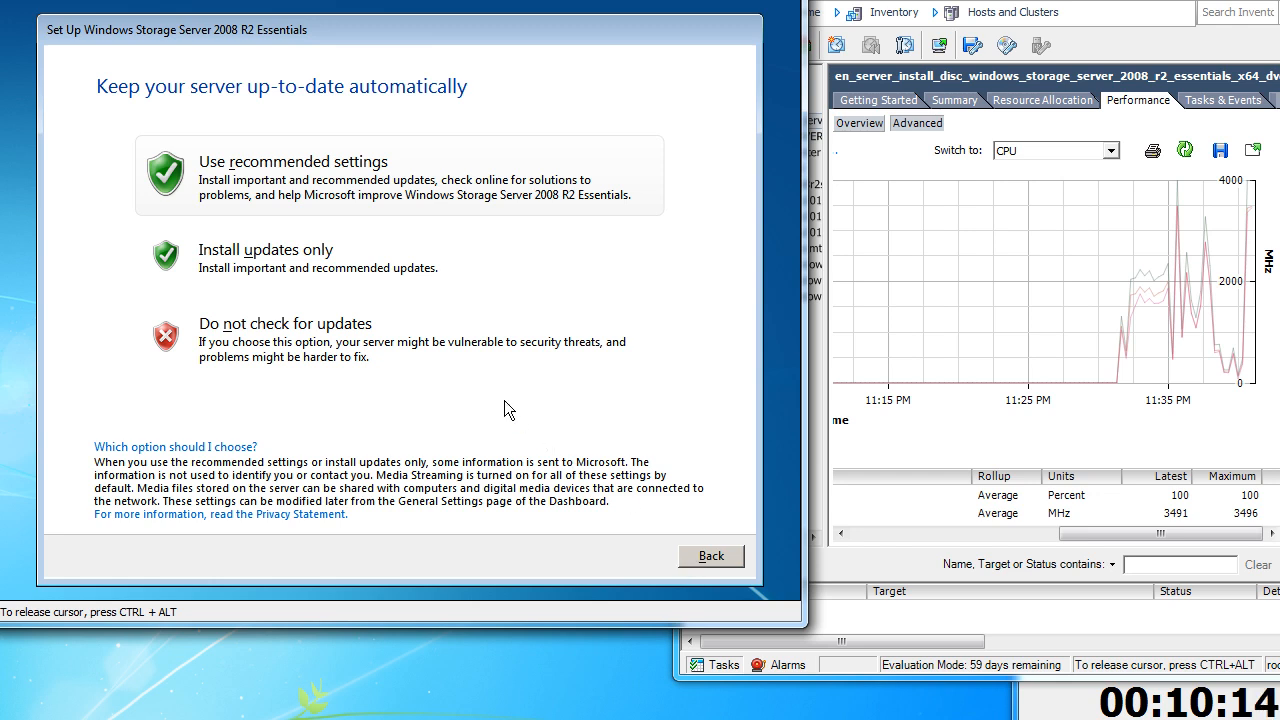
# - Choose 'Do not check for updates' to start preparation, then switch the performance chart to Disk
pyautogui.click(370, 364)
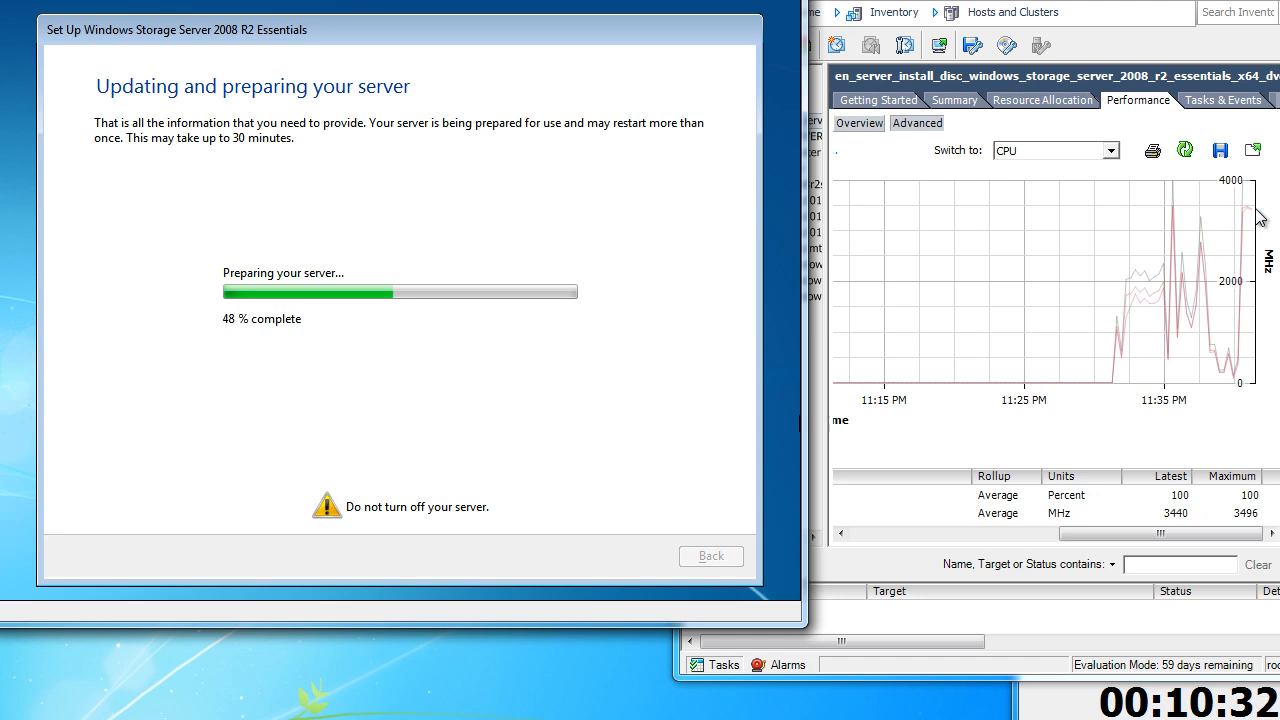
pyautogui.click(1110, 150)
pyautogui.click(1069, 196)
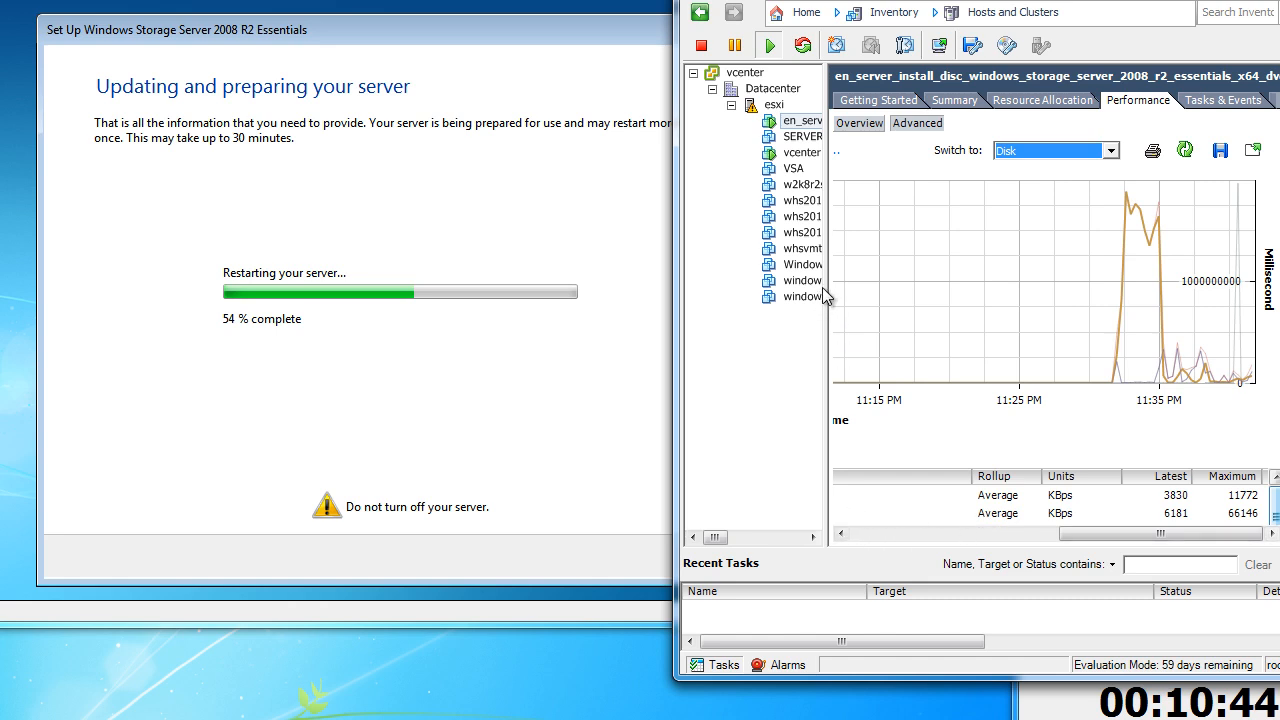
# - Collapse the inventory tree to widen the performance panel and chart CPU usage again
pyautogui.moveTo(827, 283); pyautogui.dragTo(711, 278)
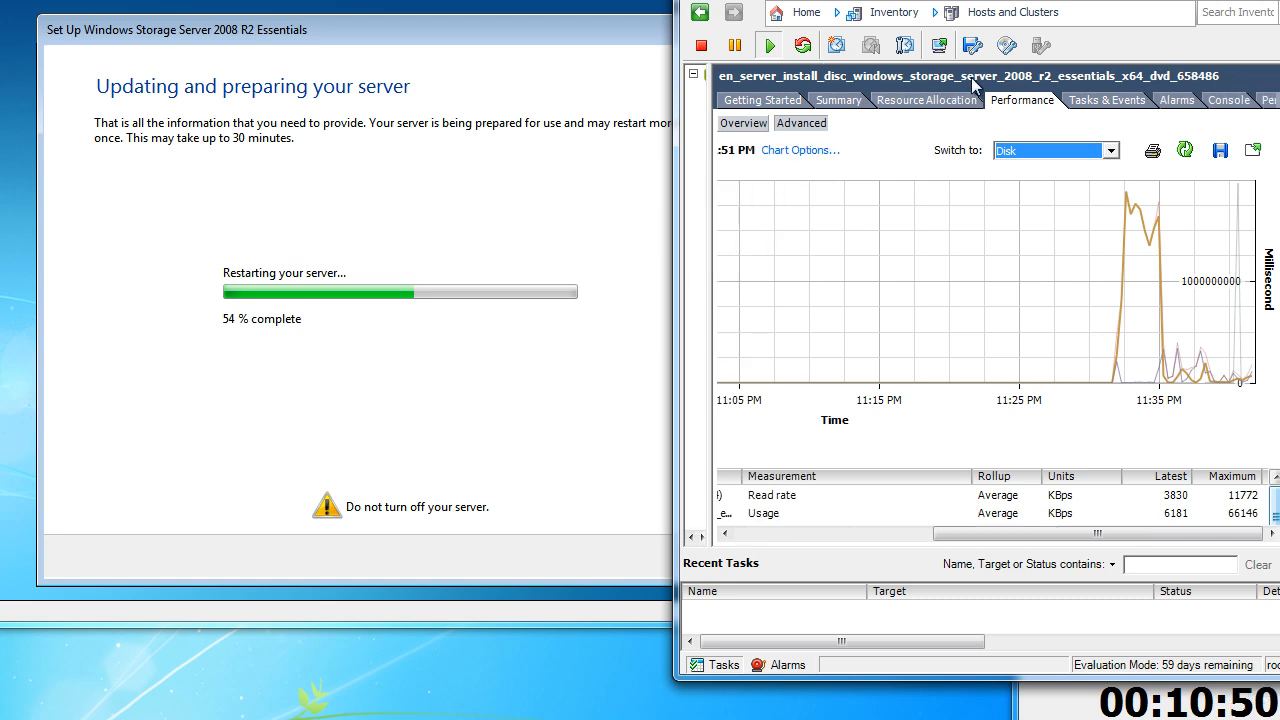
pyautogui.click(1110, 151)
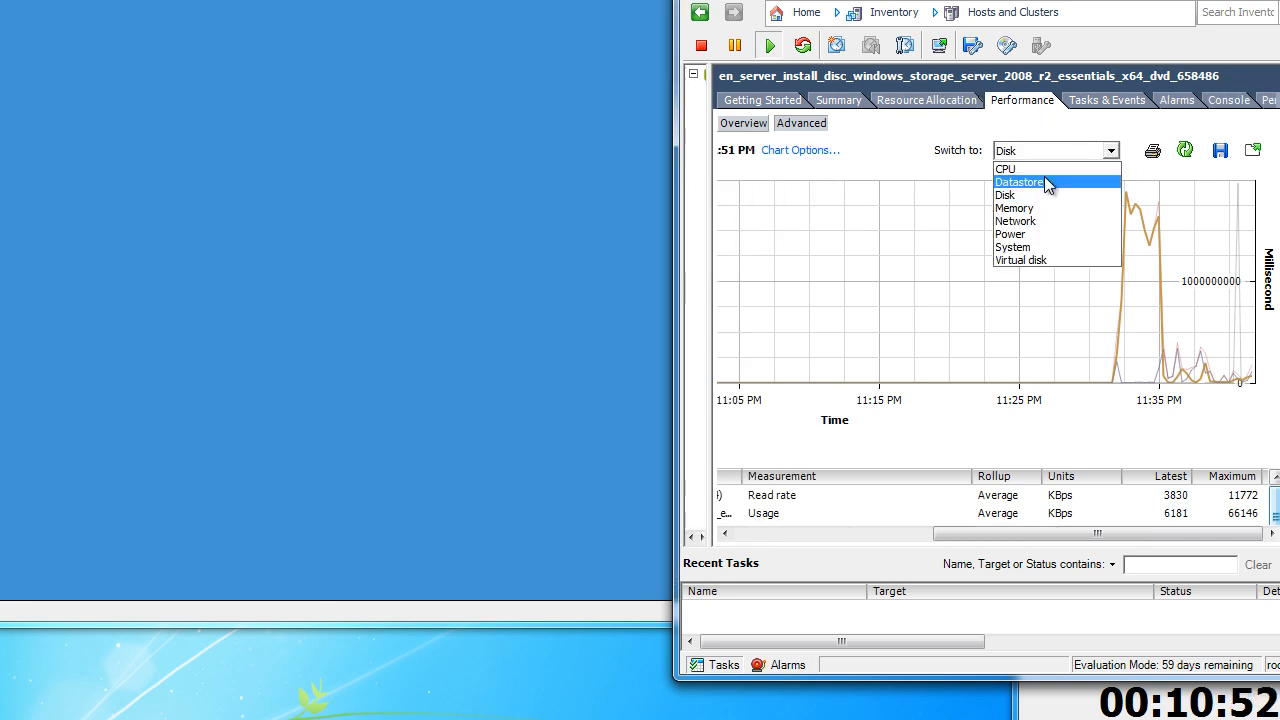
pyautogui.click(1040, 169)
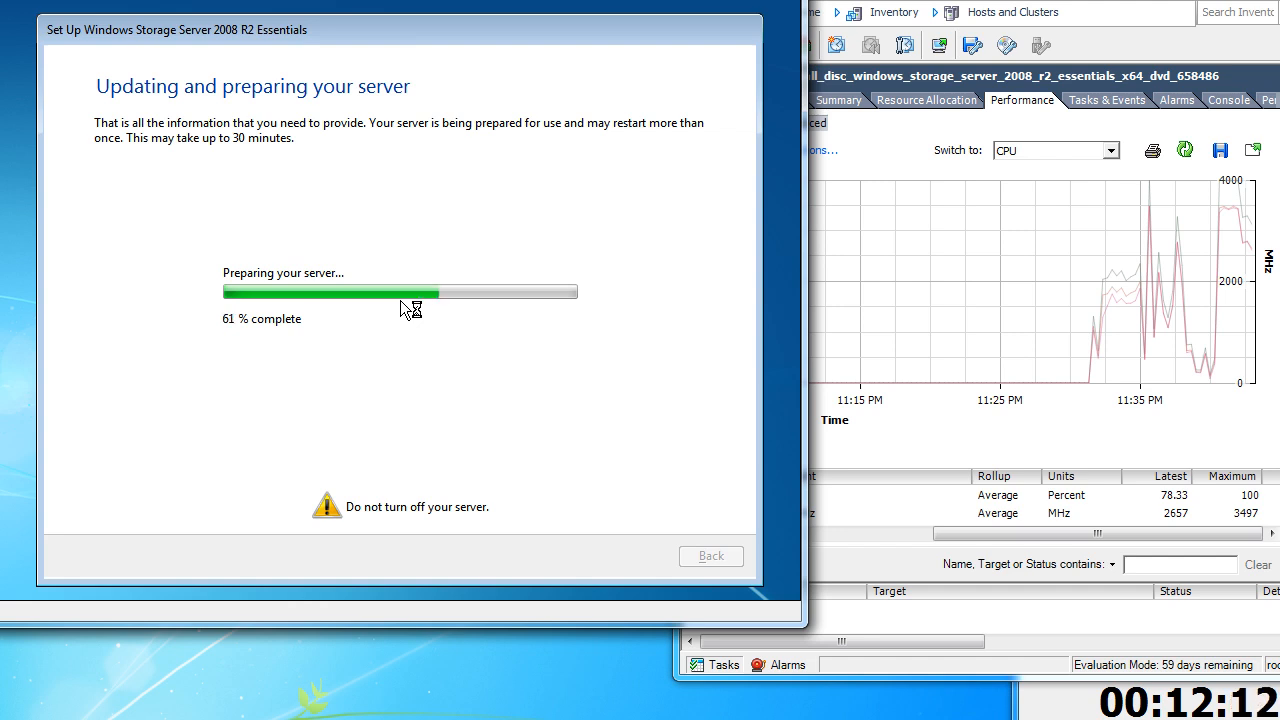
# - Chart the VM's disk usage, then datastore latency, then CPU usage
pyautogui.click(1110, 150)
pyautogui.click(1090, 196)
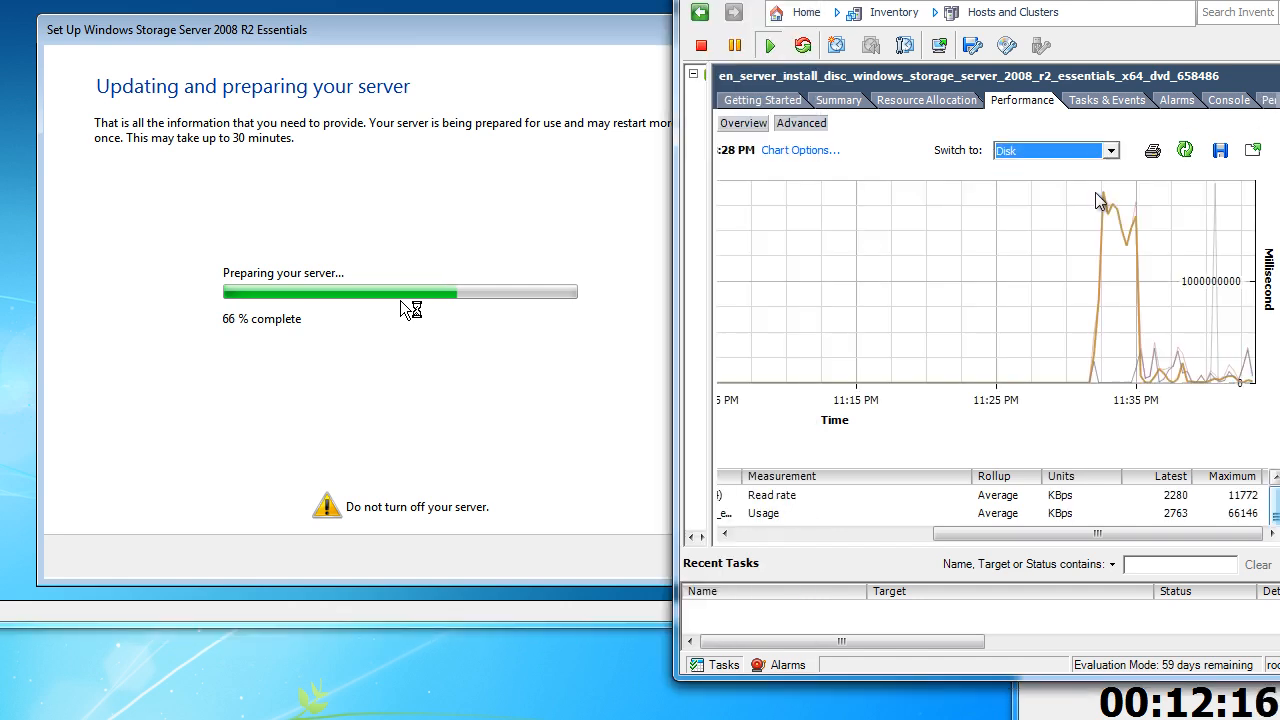
pyautogui.click(1108, 151)
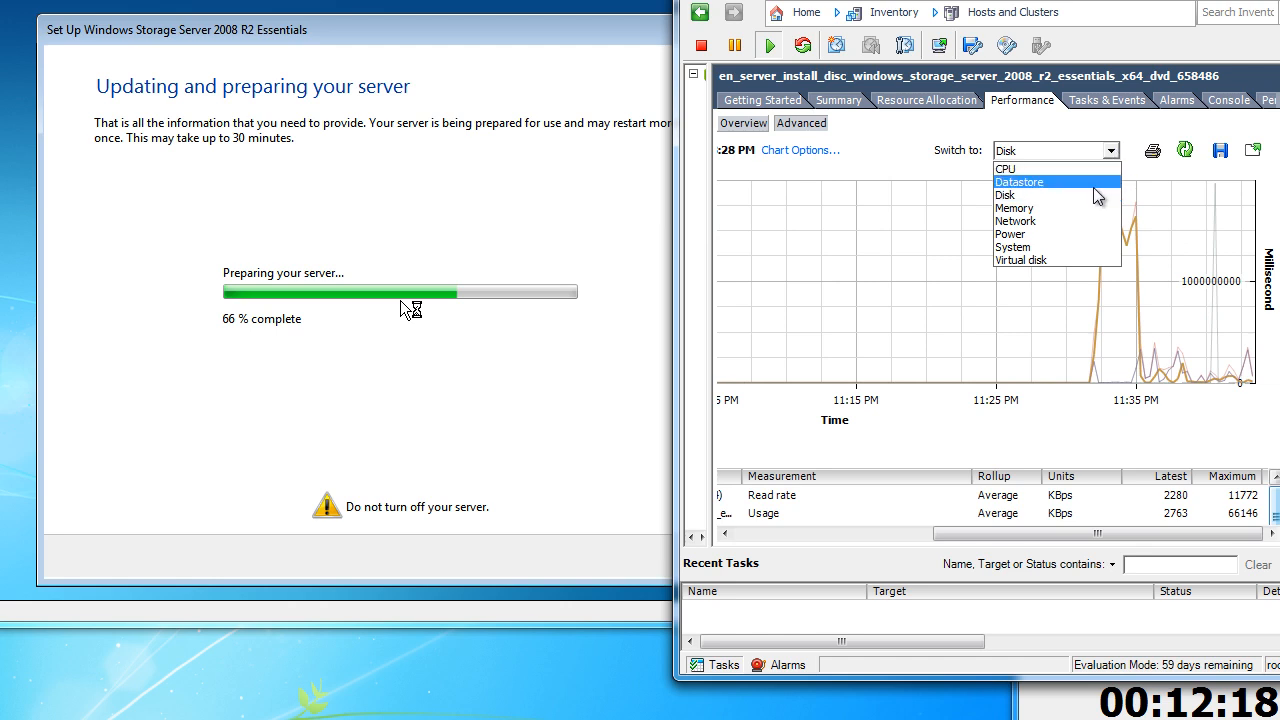
pyautogui.click(1090, 180)
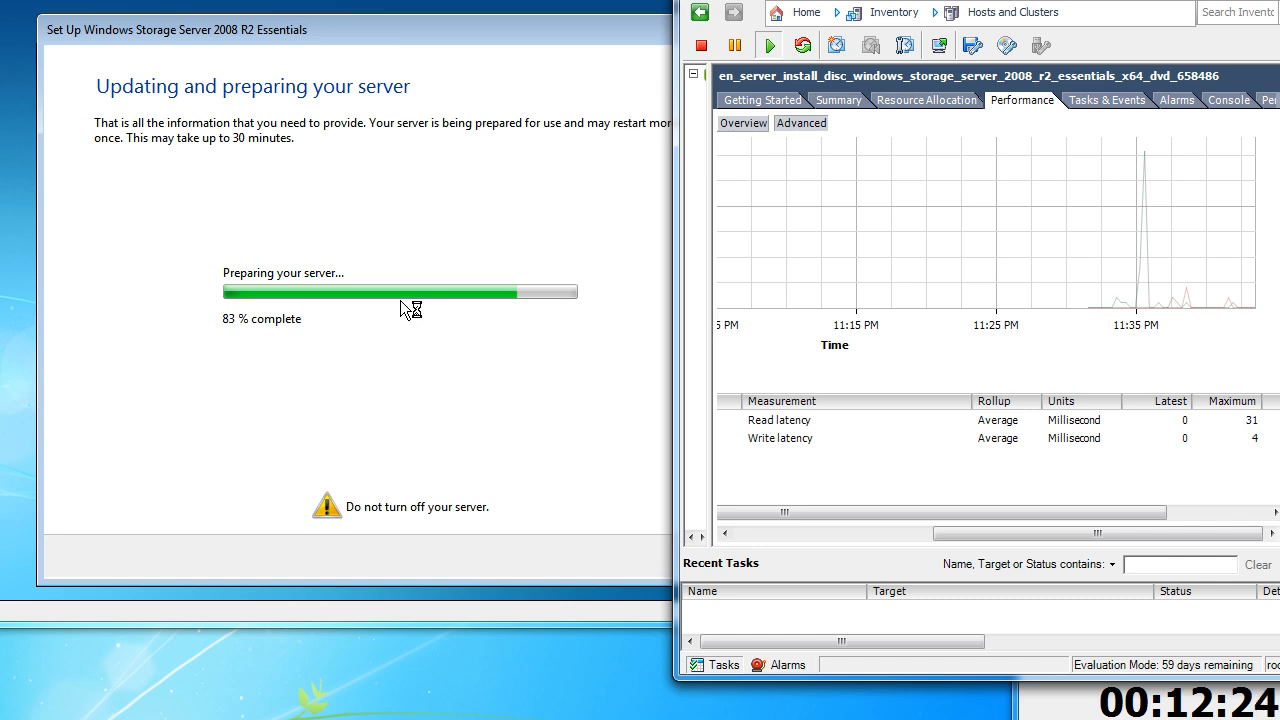
pyautogui.click(1080, 152)
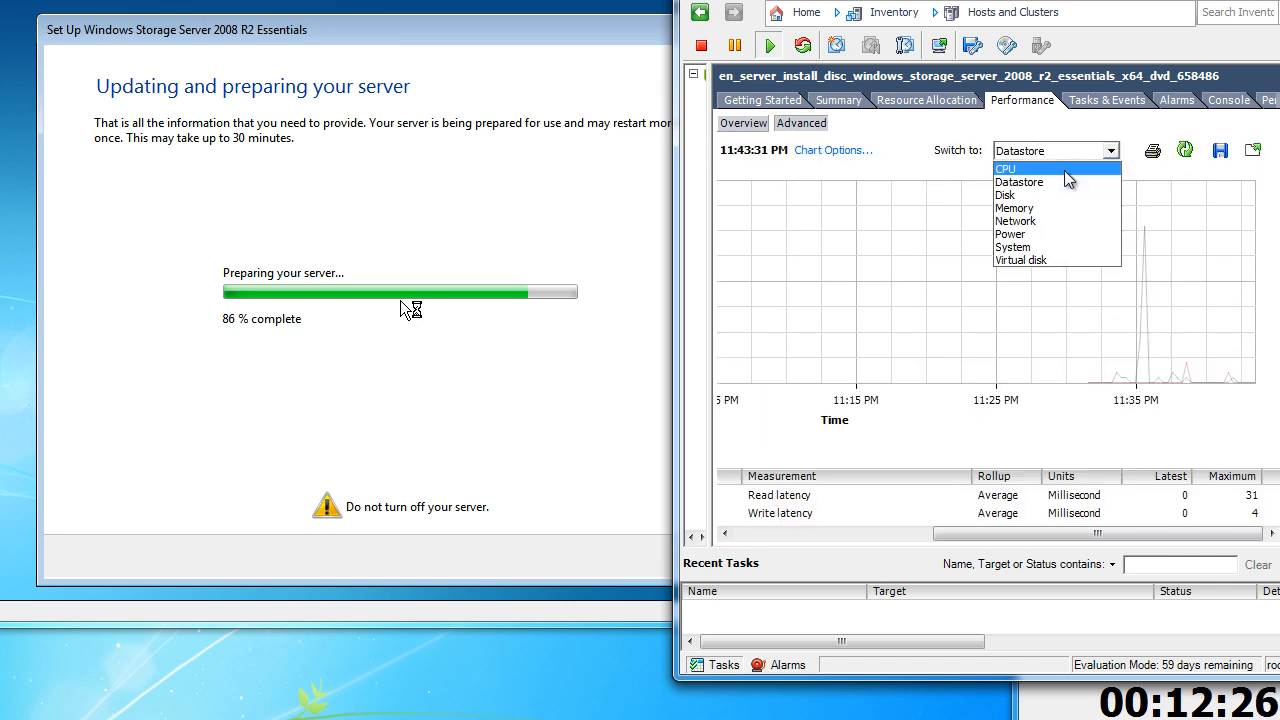
pyautogui.click(1048, 170)
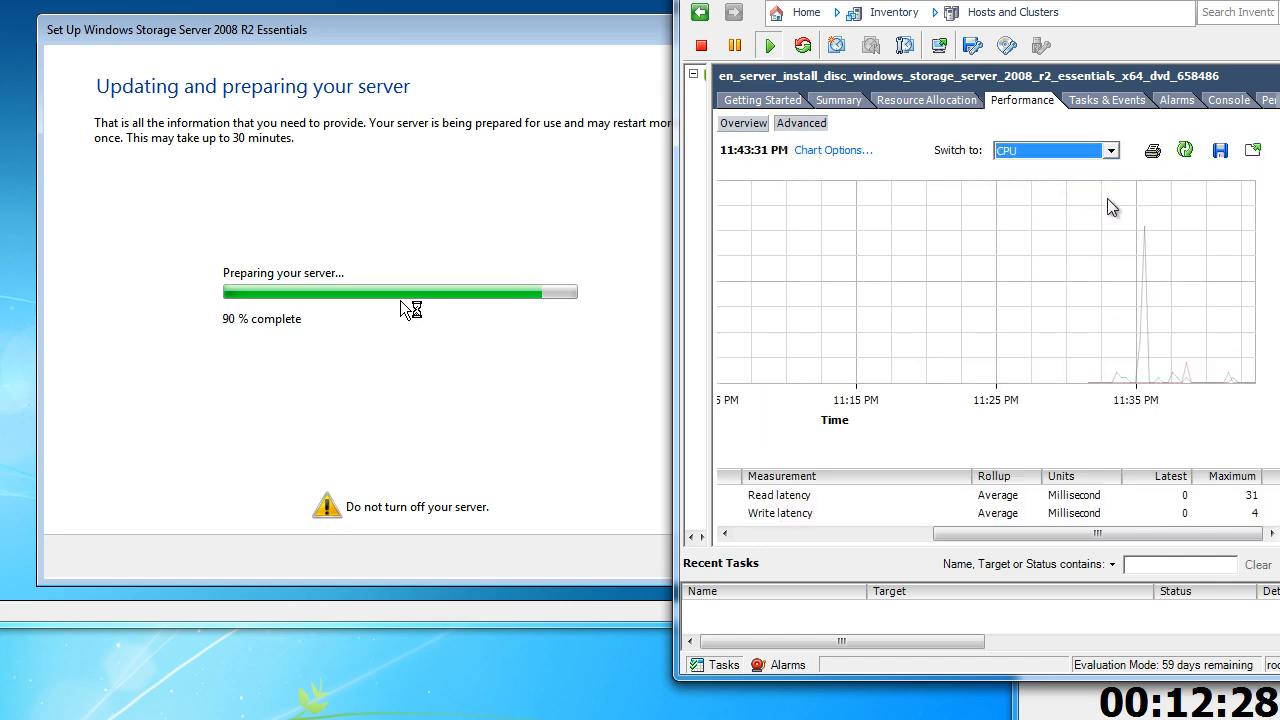
# - Check memory usage, return the chart to CPU, and bring the setup console forward
pyautogui.click(1088, 153)
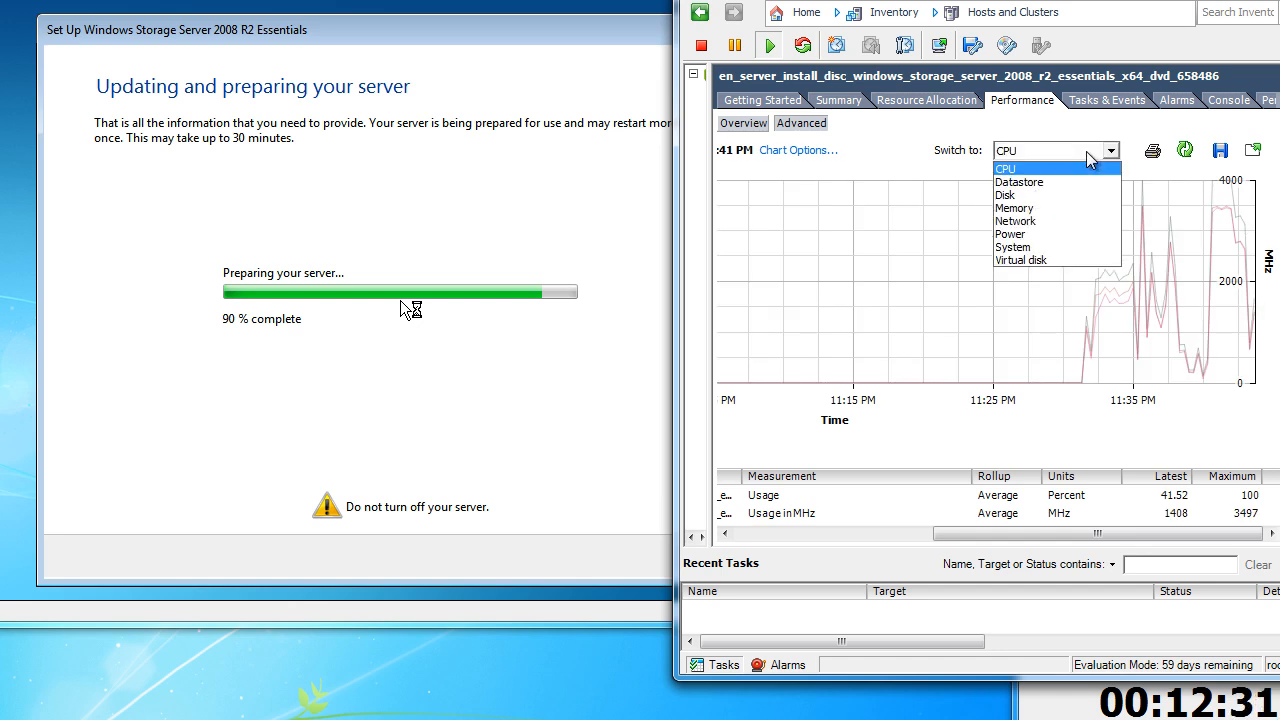
pyautogui.click(1064, 210)
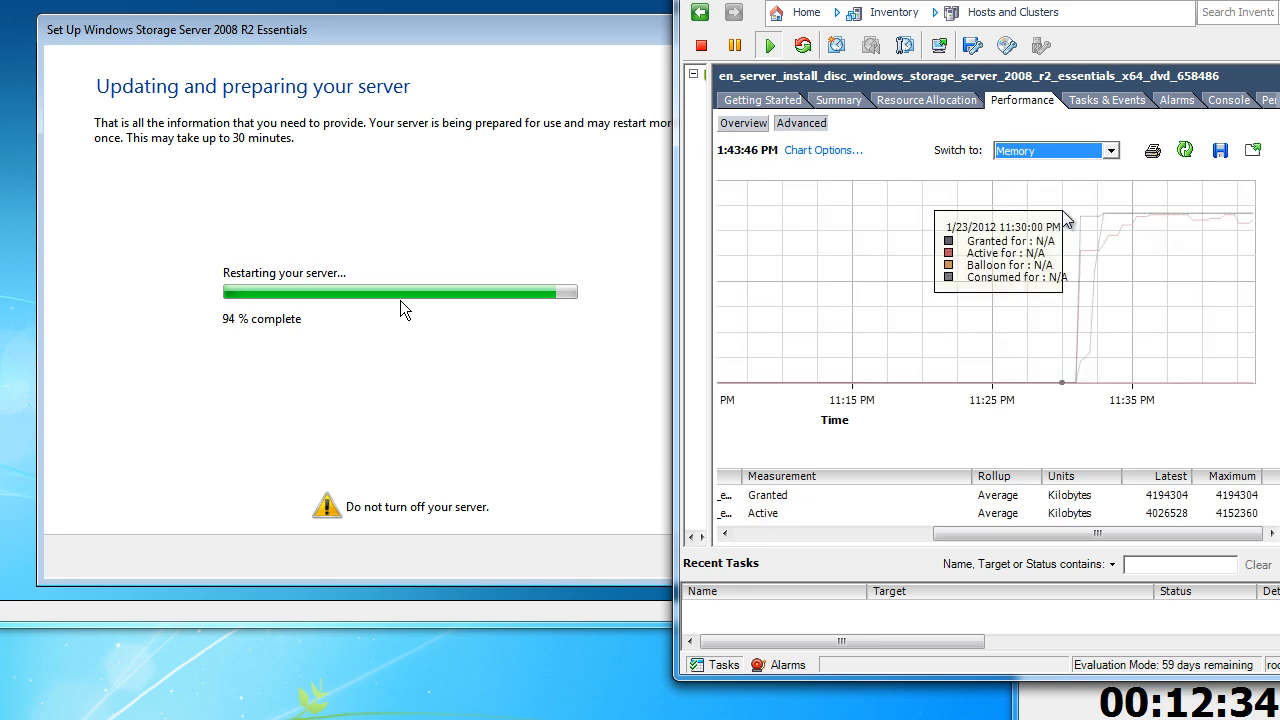
pyautogui.click(1092, 152)
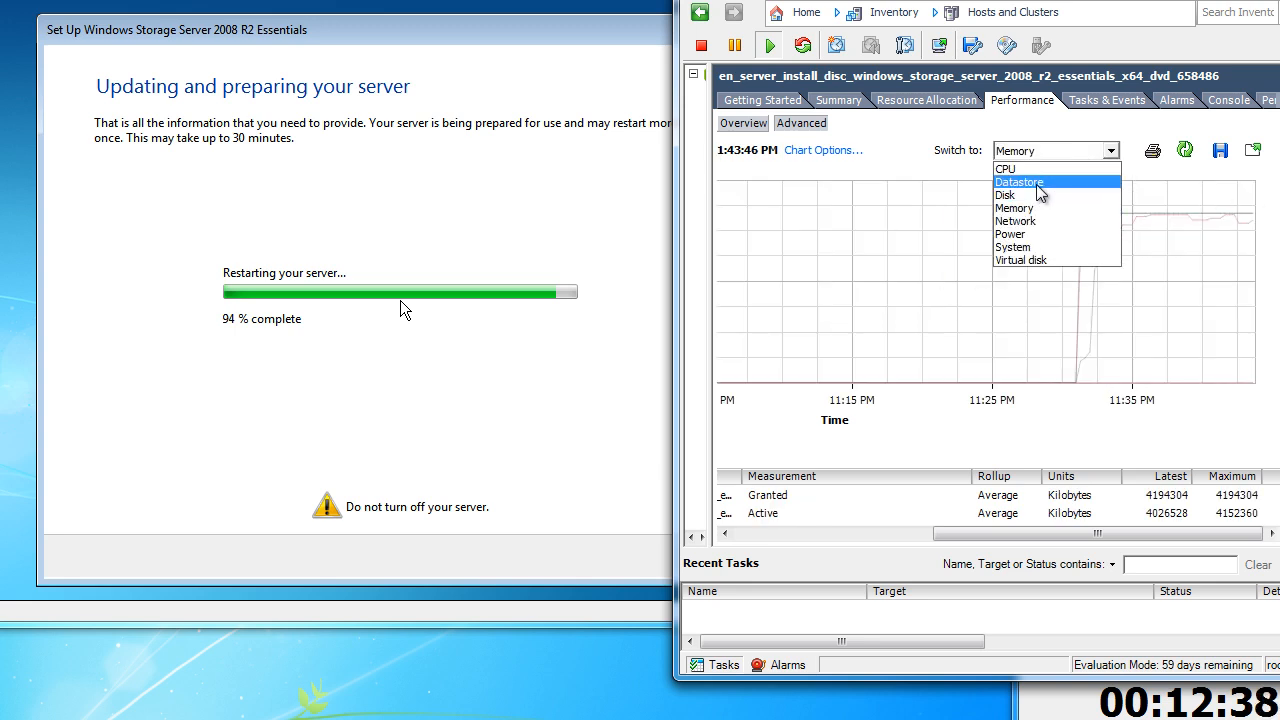
pyautogui.click(1030, 169)
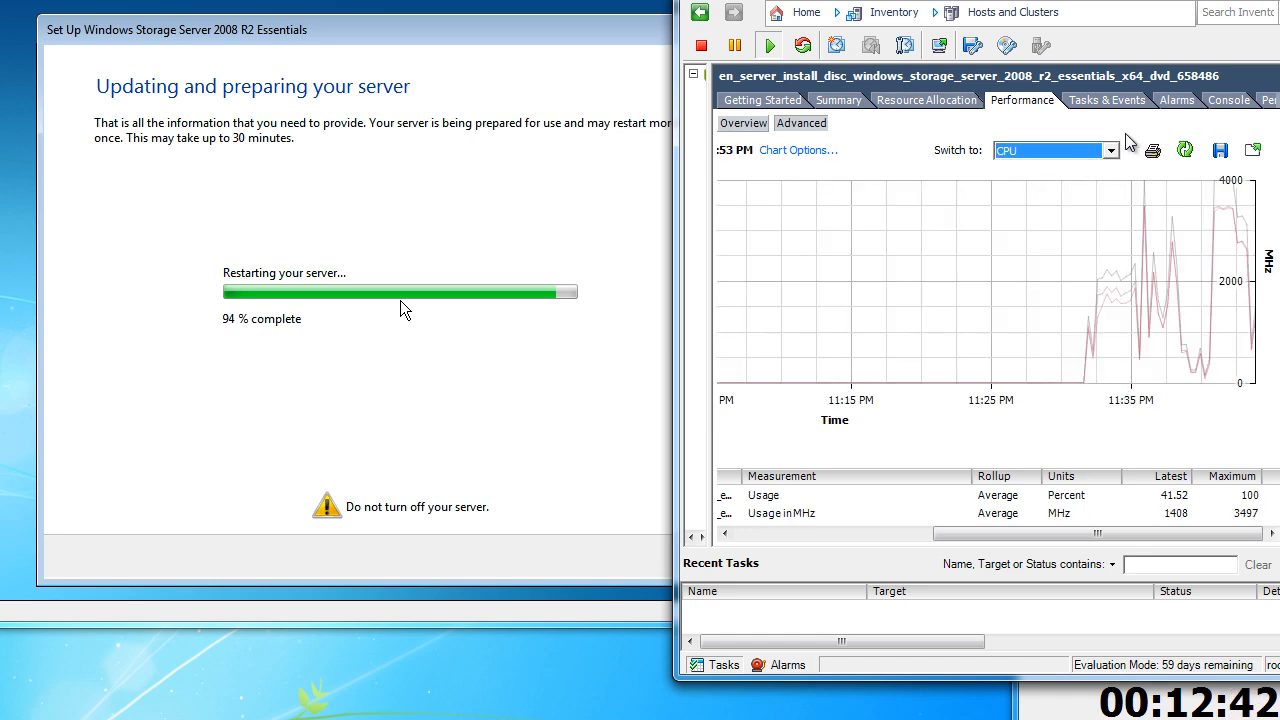
pyautogui.click(400, 300)
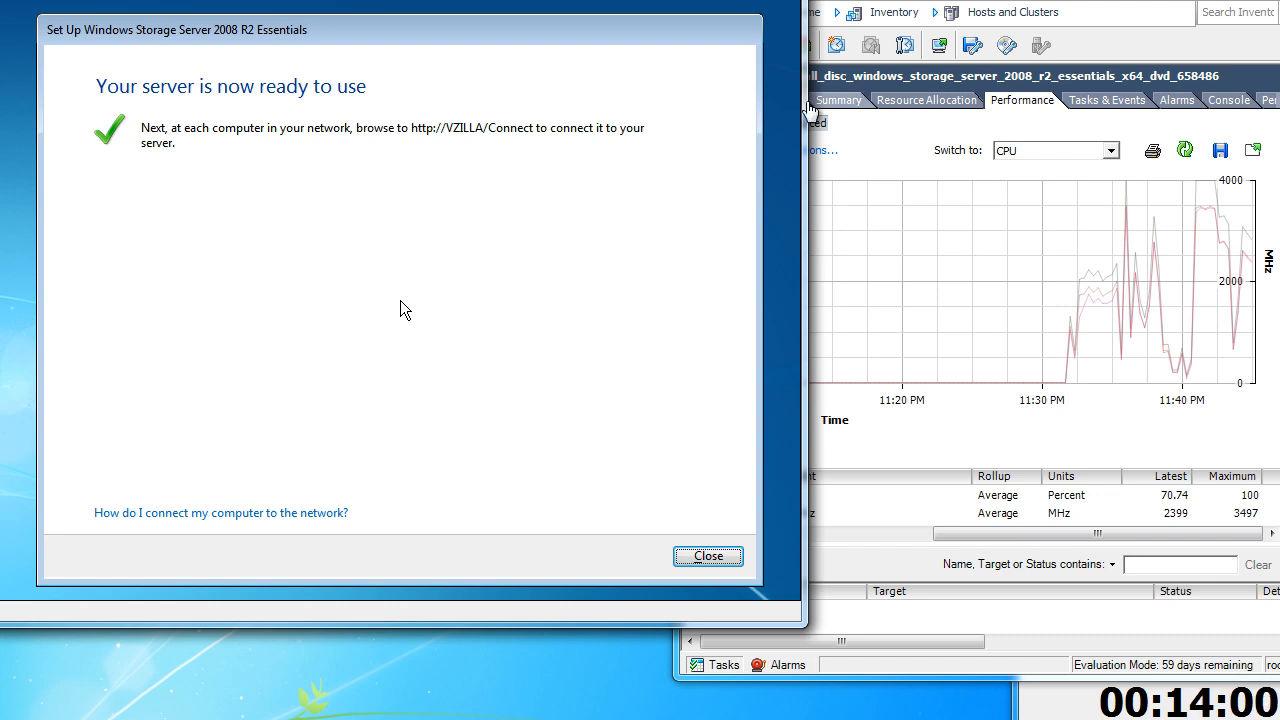
# - Close the finished server setup and shut down the Storage Server VM from the Start menu
pyautogui.click(714, 555)
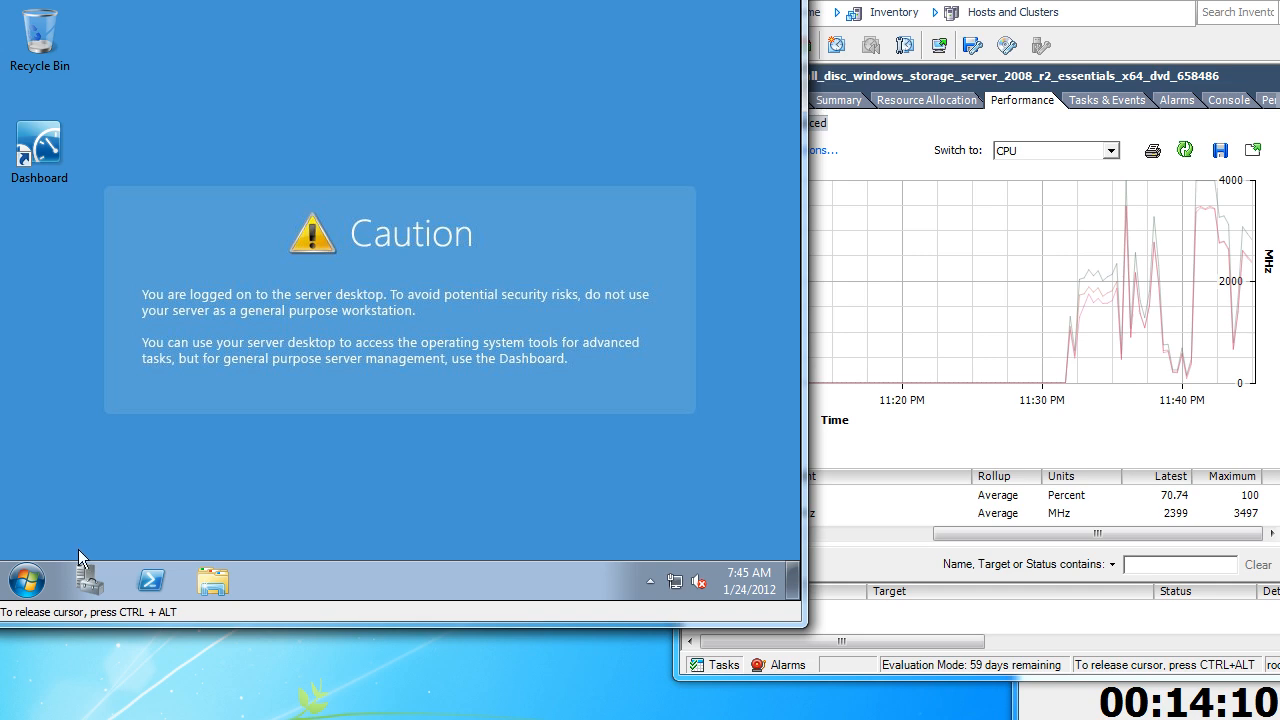
pyautogui.click(30, 582)
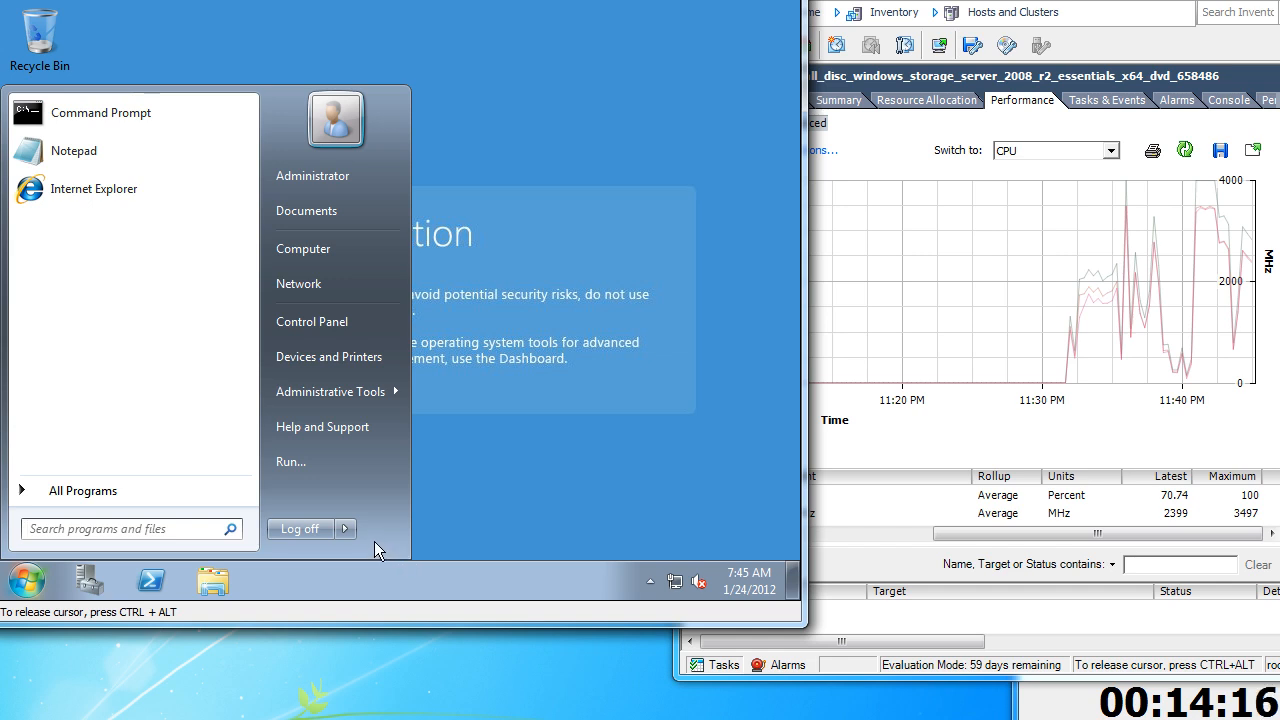
pyautogui.moveTo(351, 529)
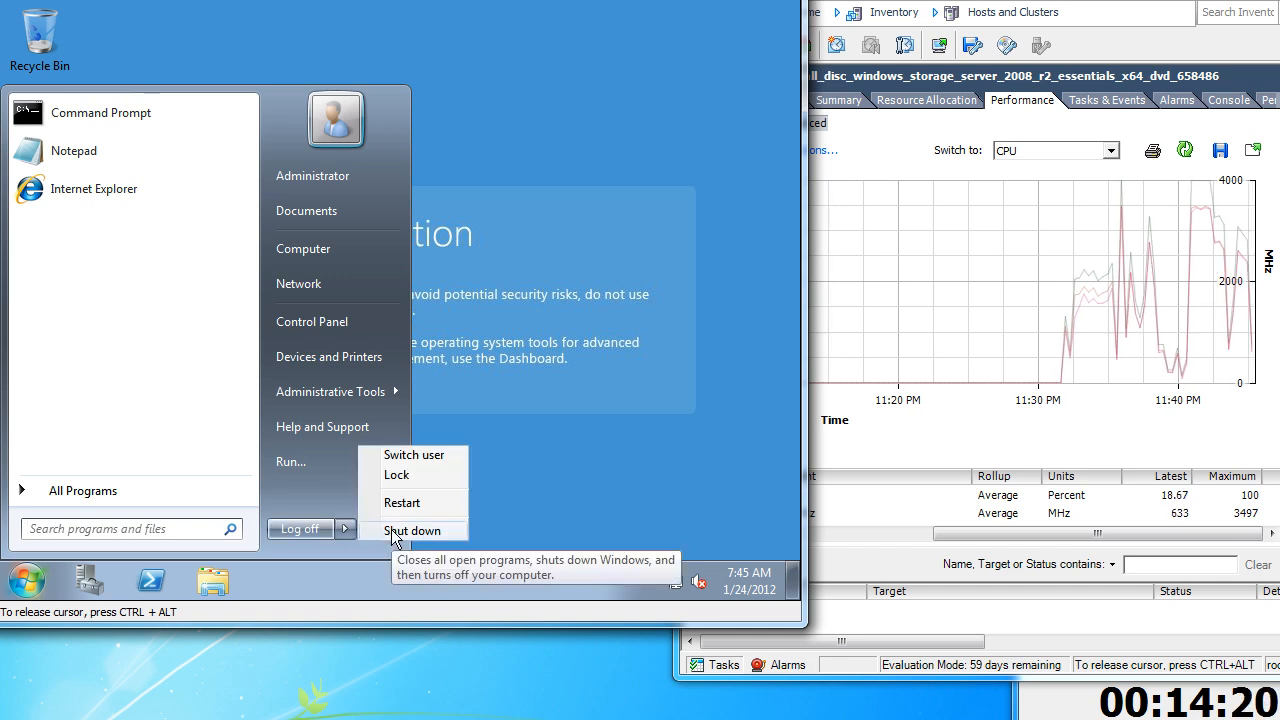
pyautogui.click(392, 531)
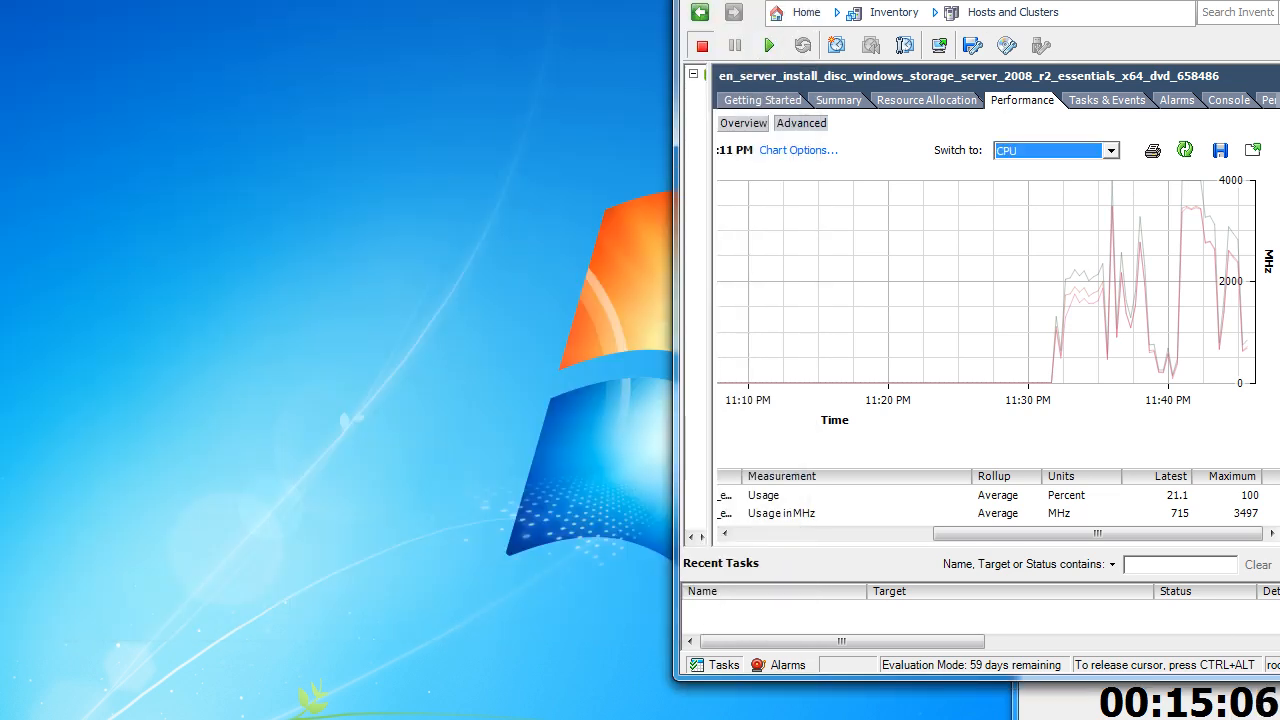
# - Snap the vSphere Client window to the left half of the screen
pyautogui.press('super+Down')
pyautogui.hotkey('alt', 'Tab')
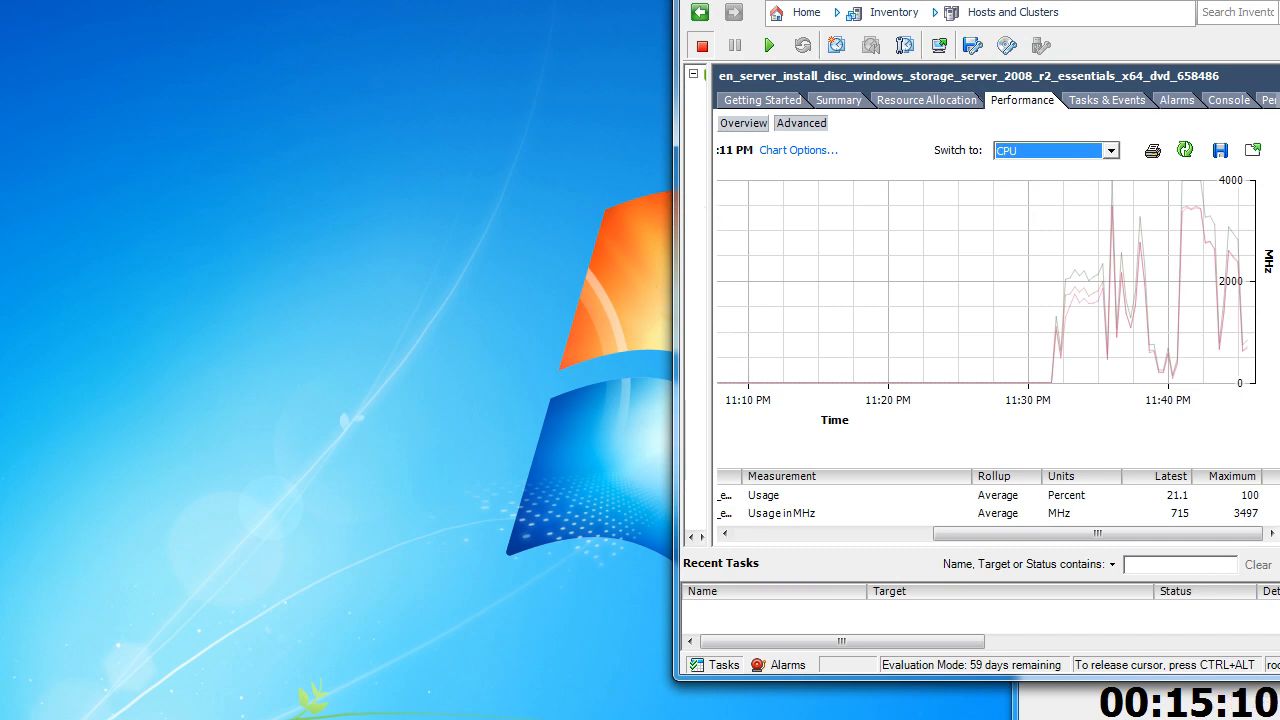
pyautogui.press('super+Left')
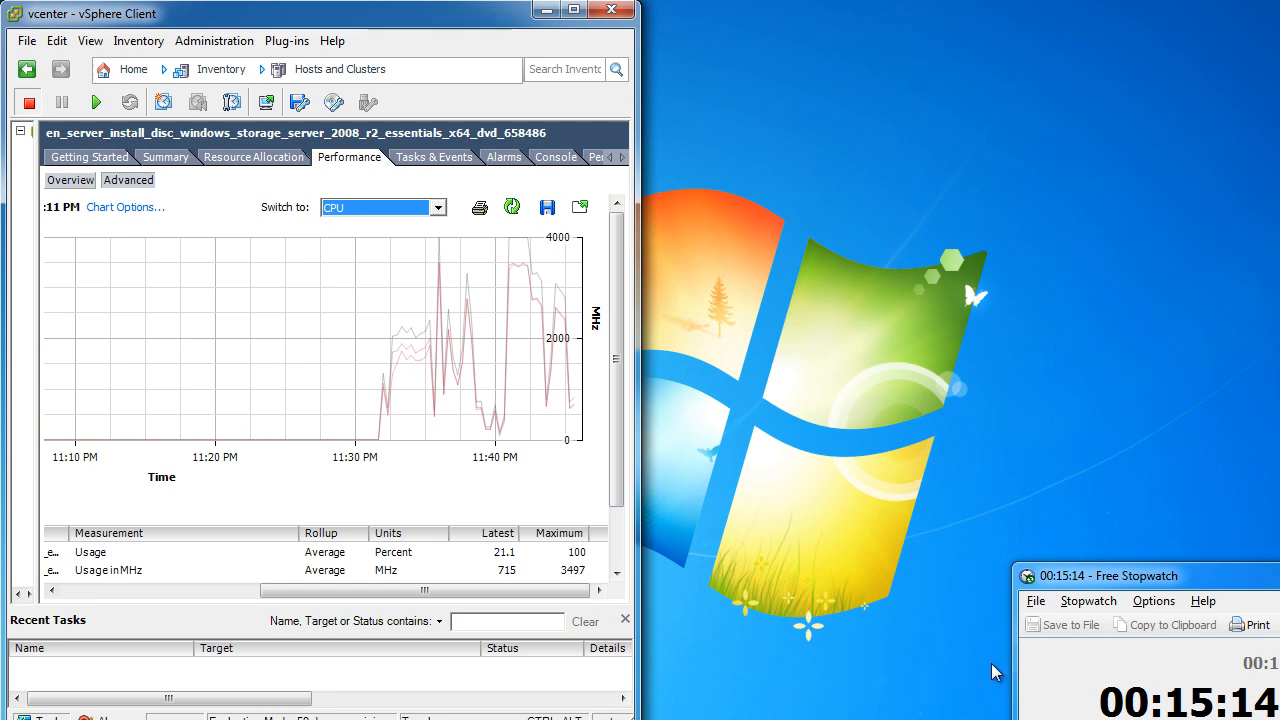
# - Maximize the vSphere Client and widen the inventory tree to show full VM names
pyautogui.press('super+Up')
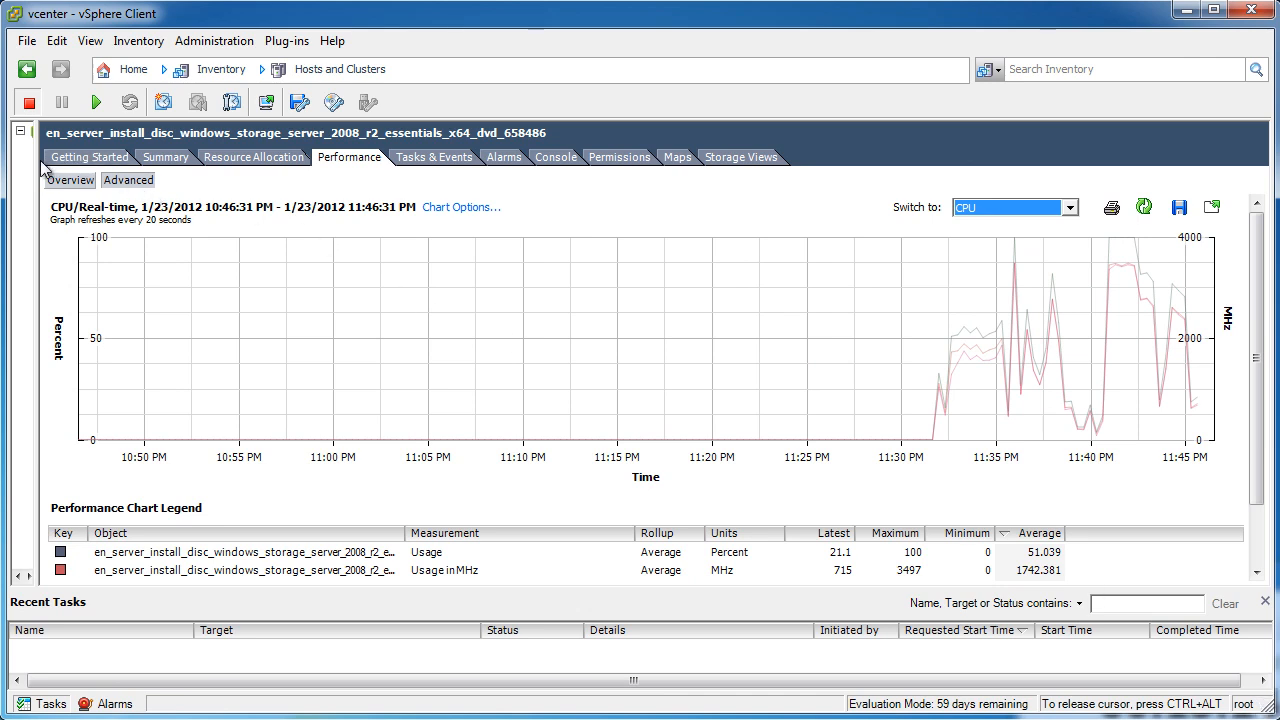
pyautogui.moveTo(42, 168); pyautogui.dragTo(252, 195)
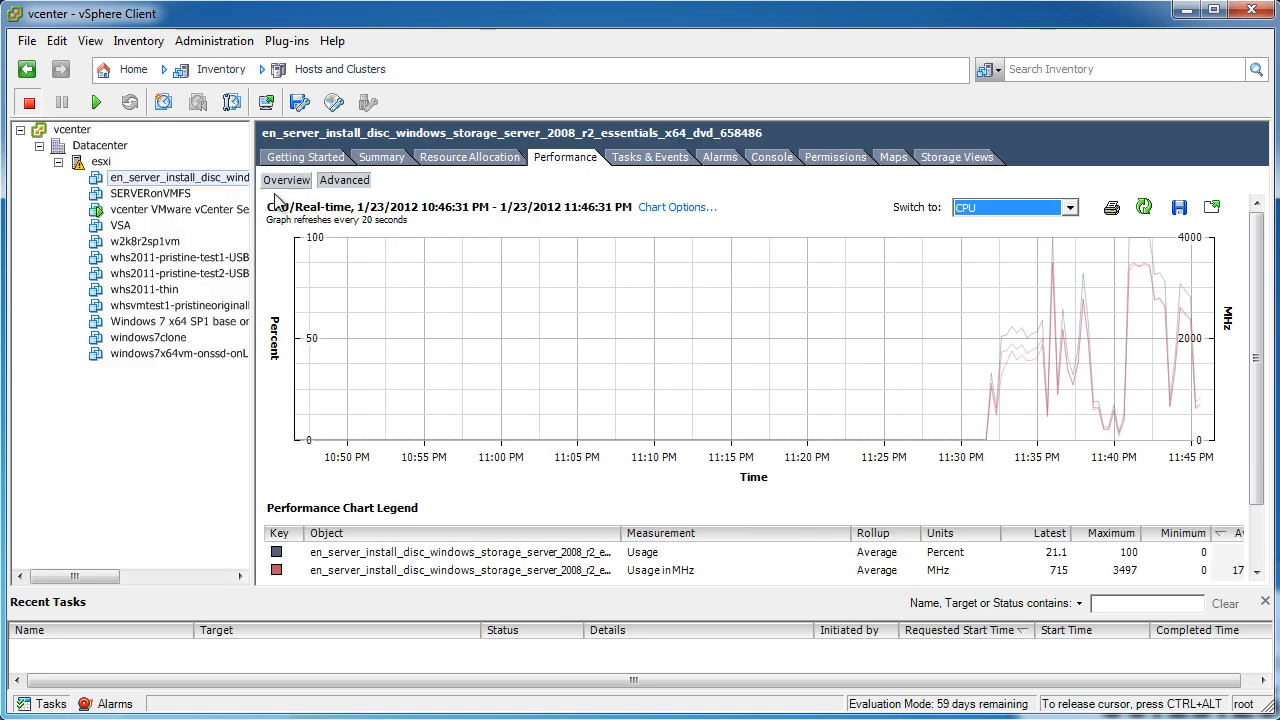
pyautogui.moveTo(253, 240); pyautogui.dragTo(377, 243)
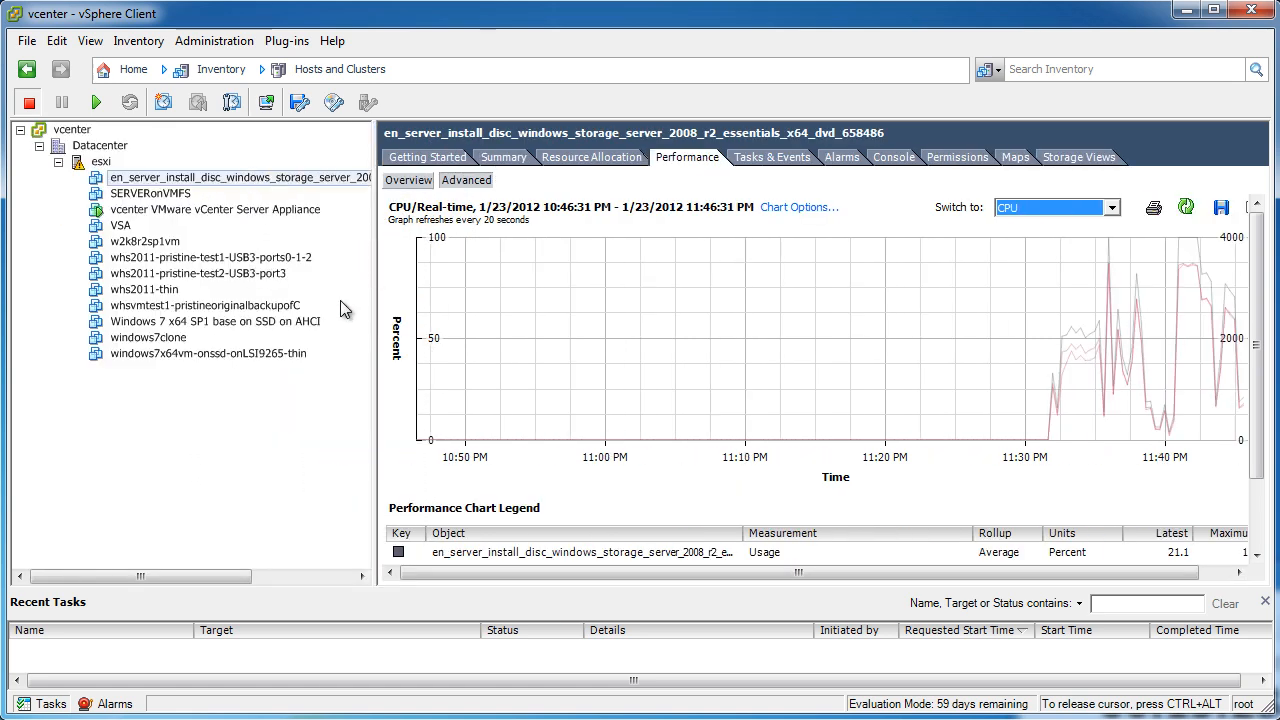
# - Convert the Windows Storage Server 2008 R2 Essentials VM to a template
pyautogui.rightClick(238, 180)
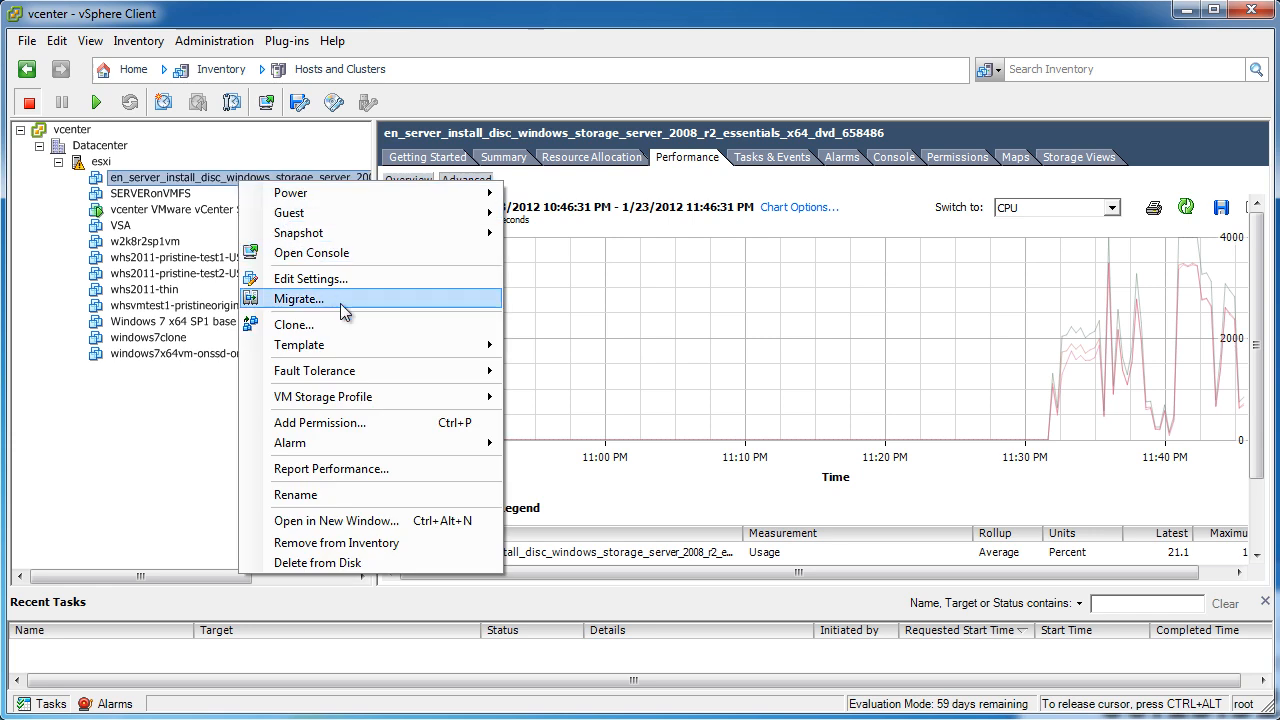
pyautogui.moveTo(357, 350)
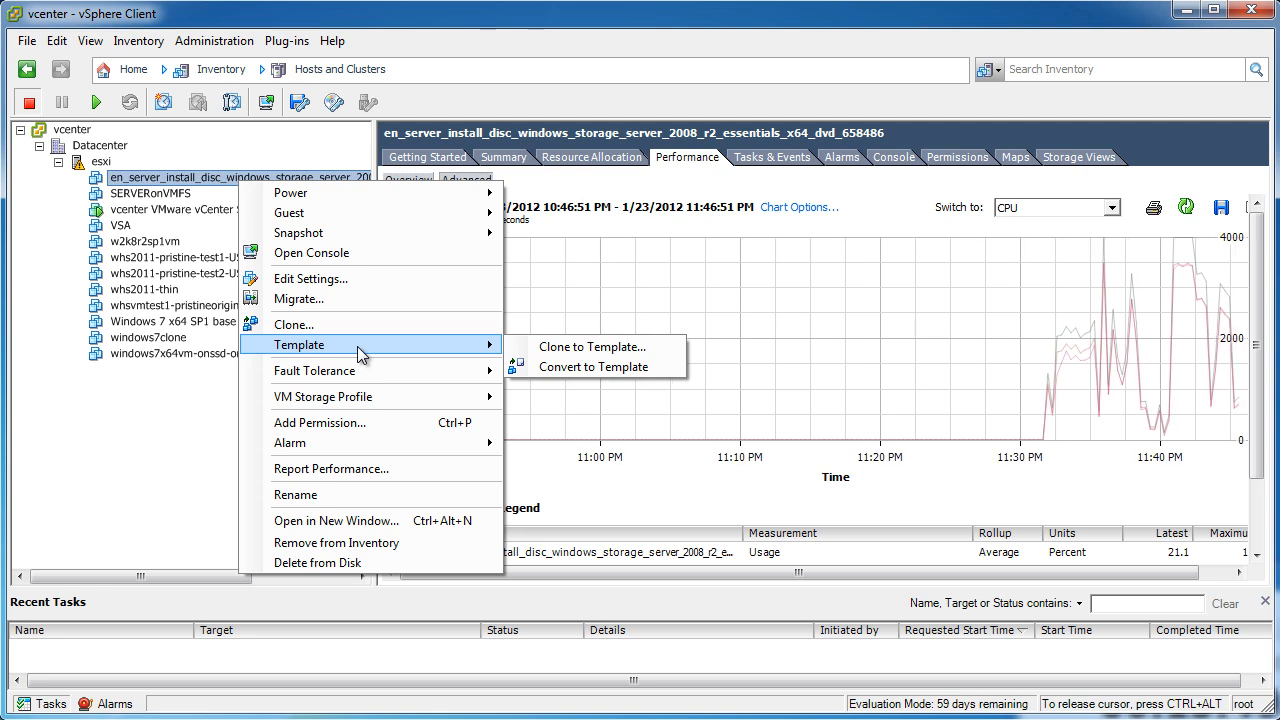
pyautogui.click(623, 370)
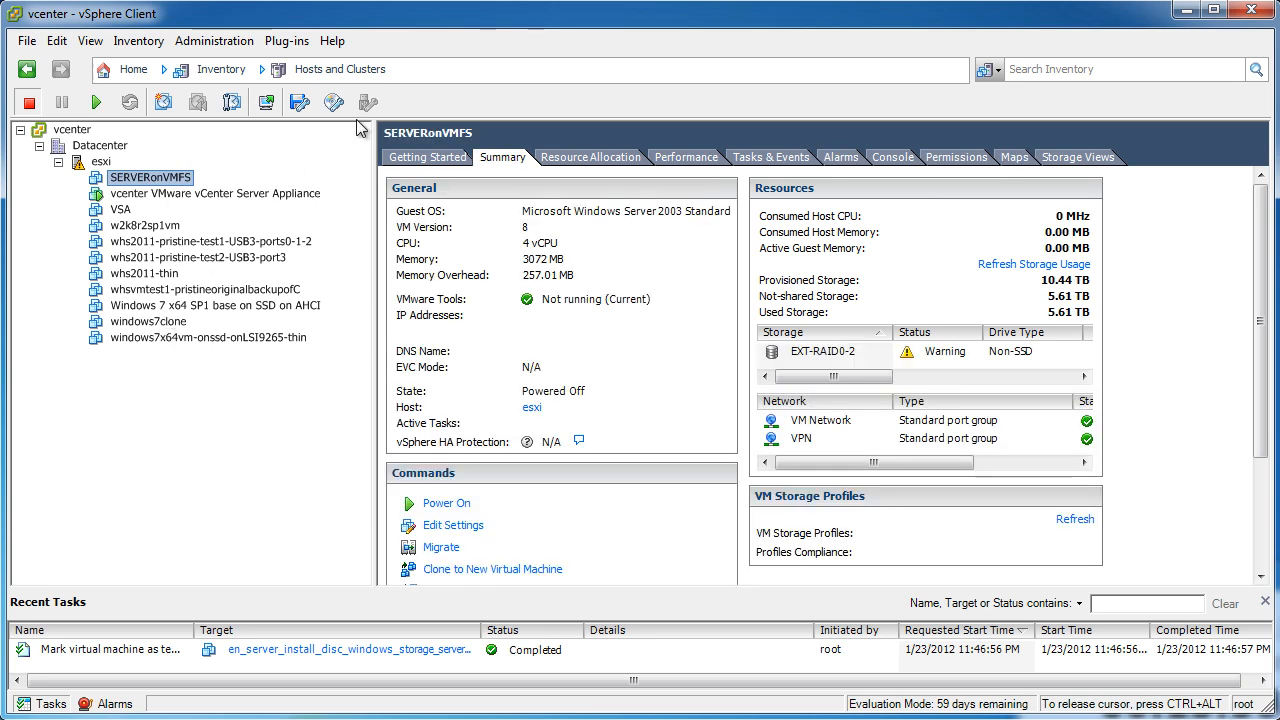
# - Switch to VMs and Templates, select the Storage Server template, and open its actions menu
pyautogui.click(341, 72)
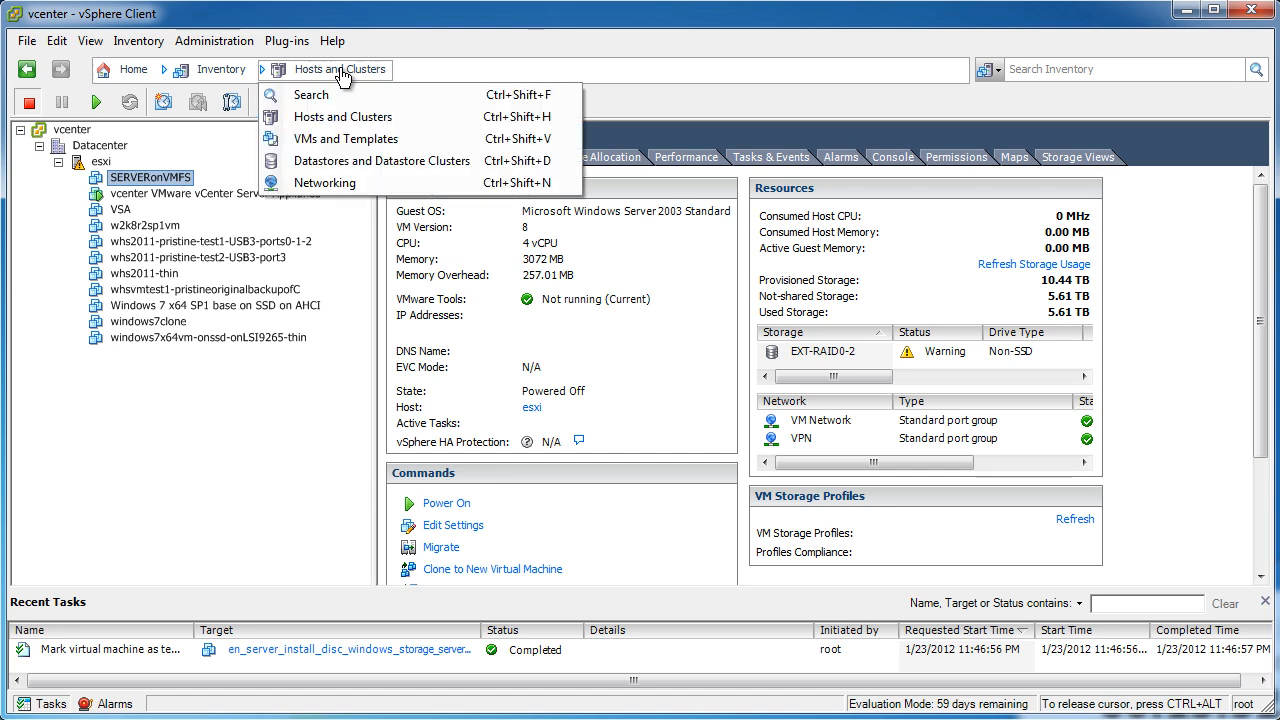
pyautogui.click(323, 136)
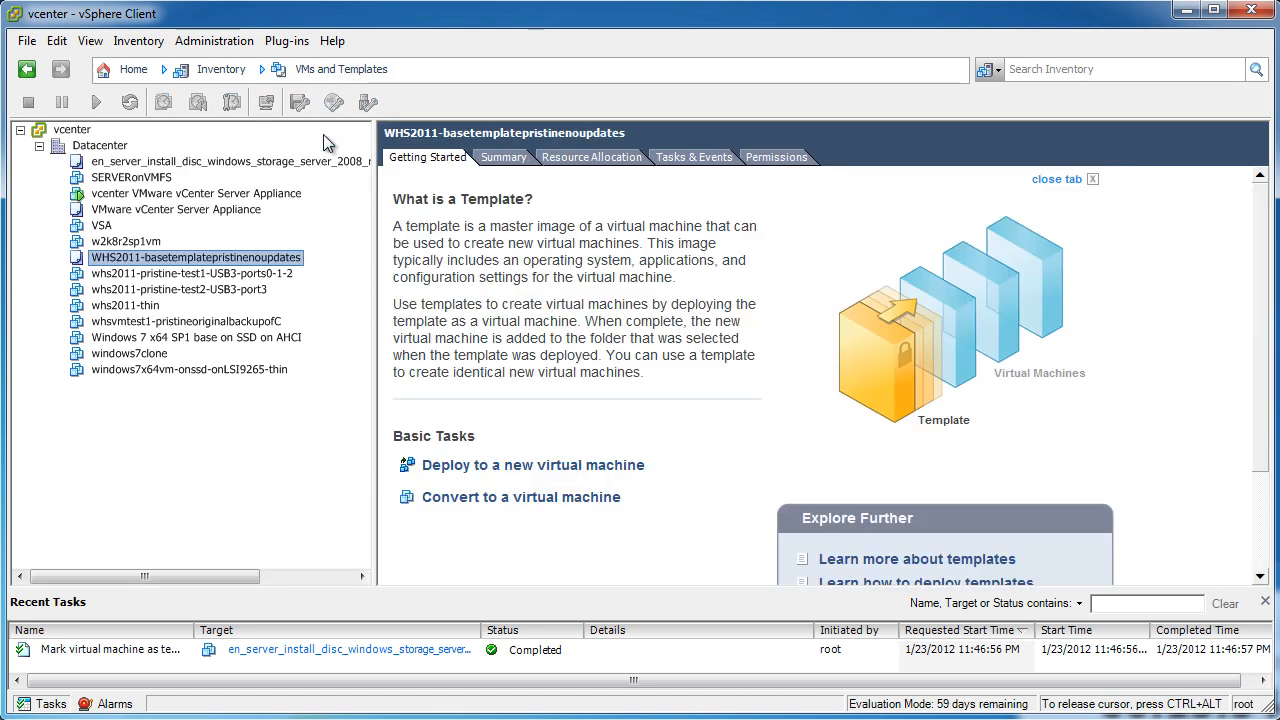
pyautogui.click(155, 162)
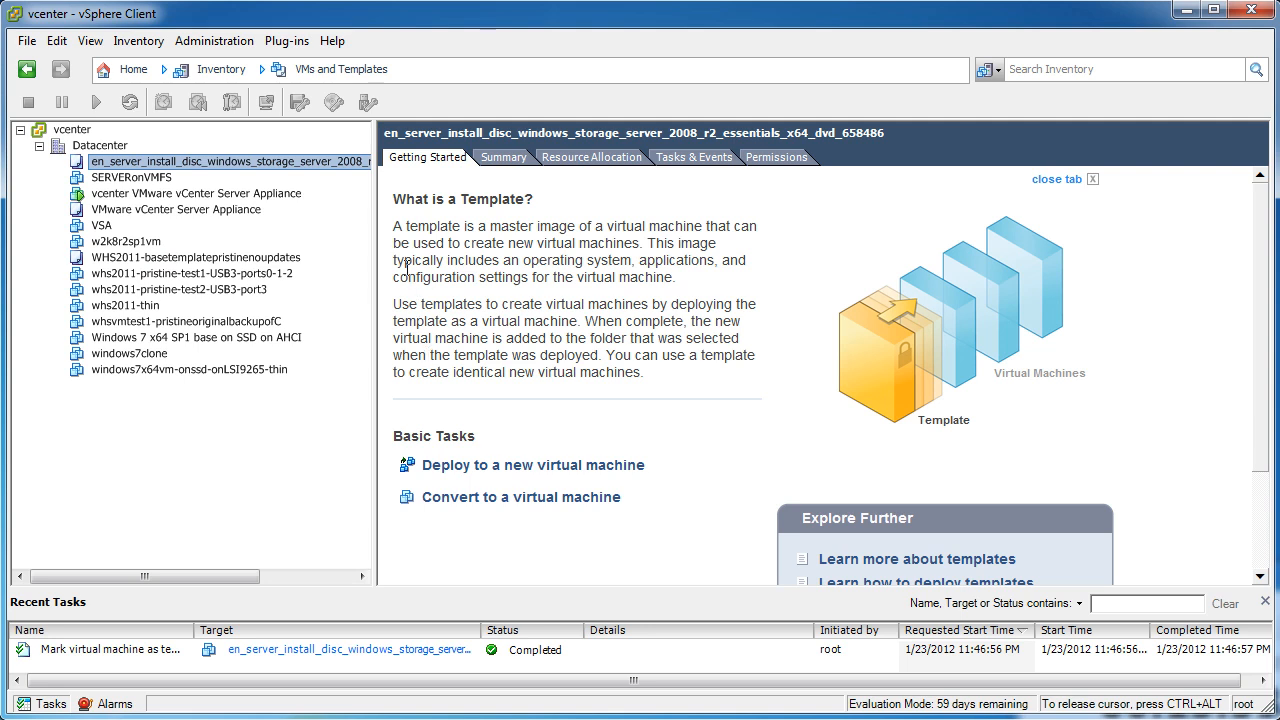
pyautogui.moveTo(375, 245); pyautogui.dragTo(512, 247)
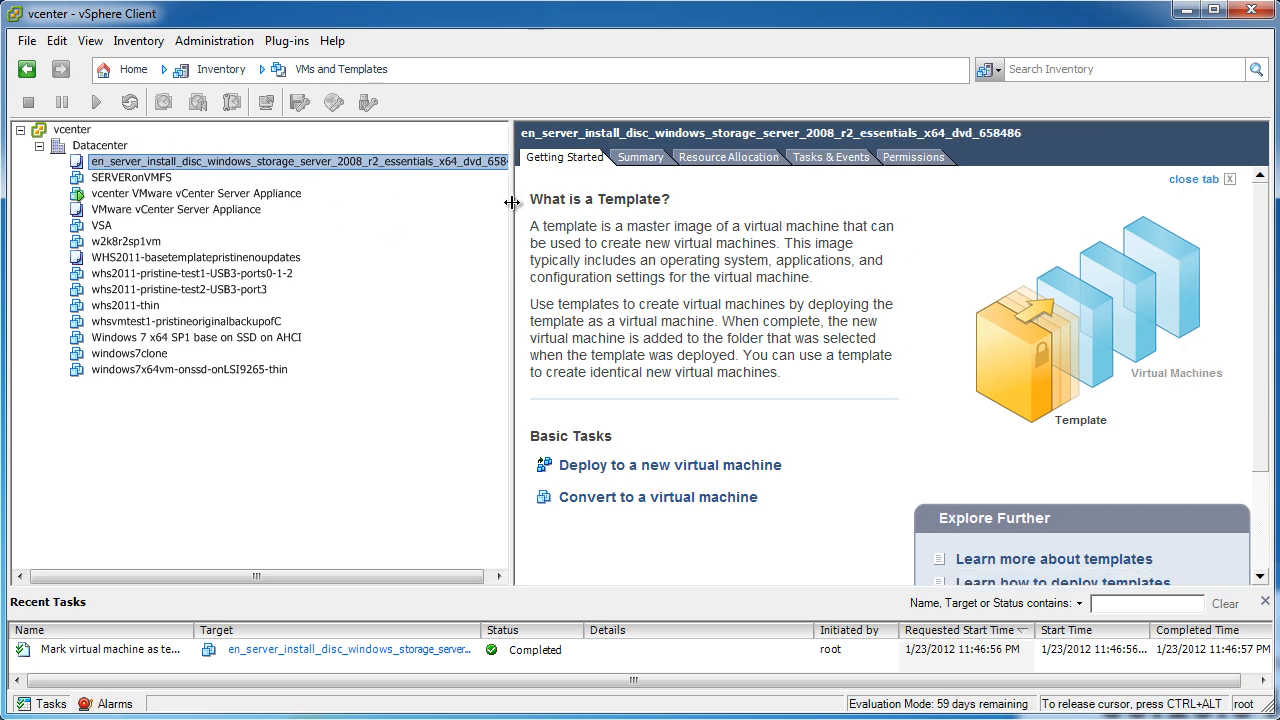
pyautogui.moveTo(511, 203); pyautogui.dragTo(385, 197)
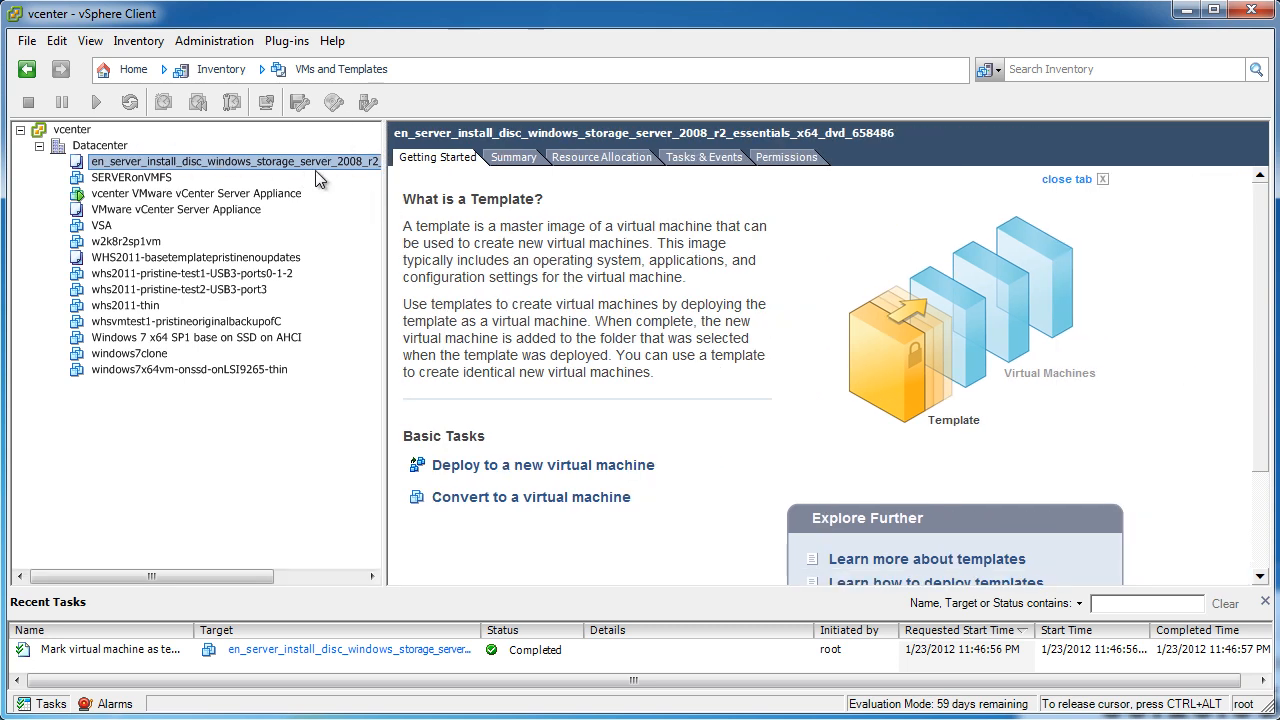
pyautogui.rightClick(252, 162)
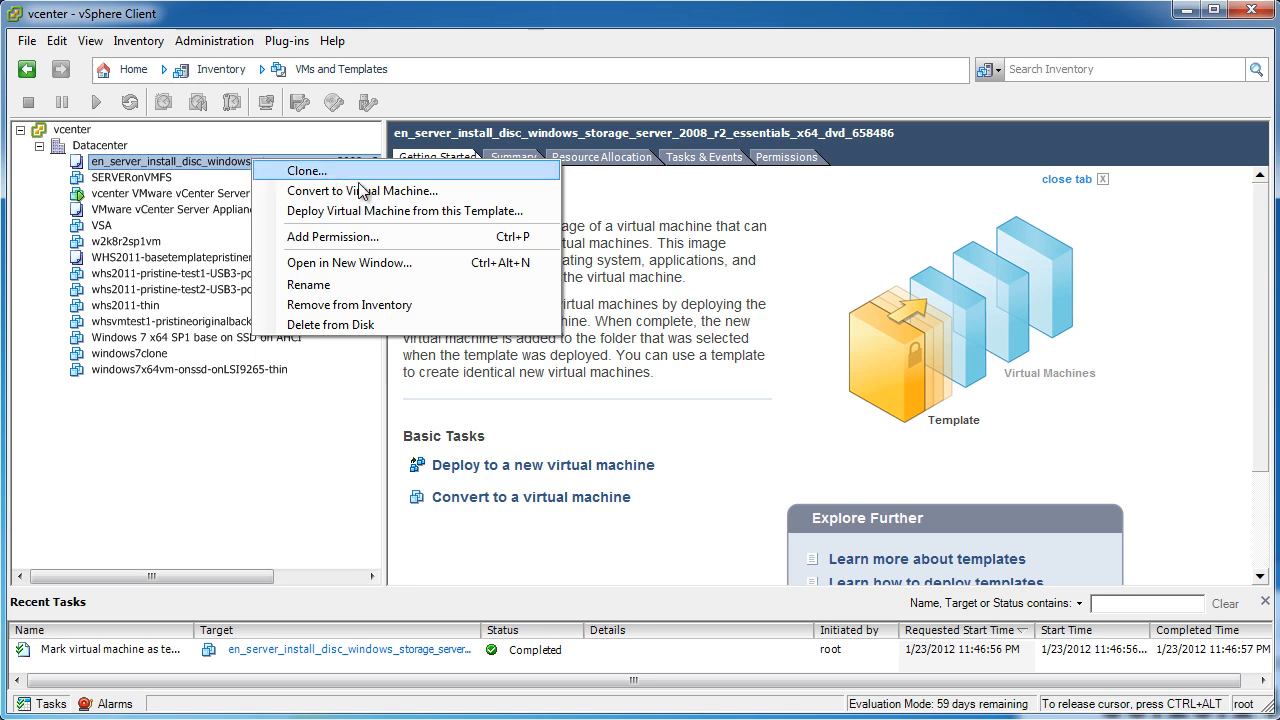
# - Deploy from the template as 'vzilla Windows Storage Server 2008 R2 Essentials' in Datacenter and continue
pyautogui.click(530, 214)
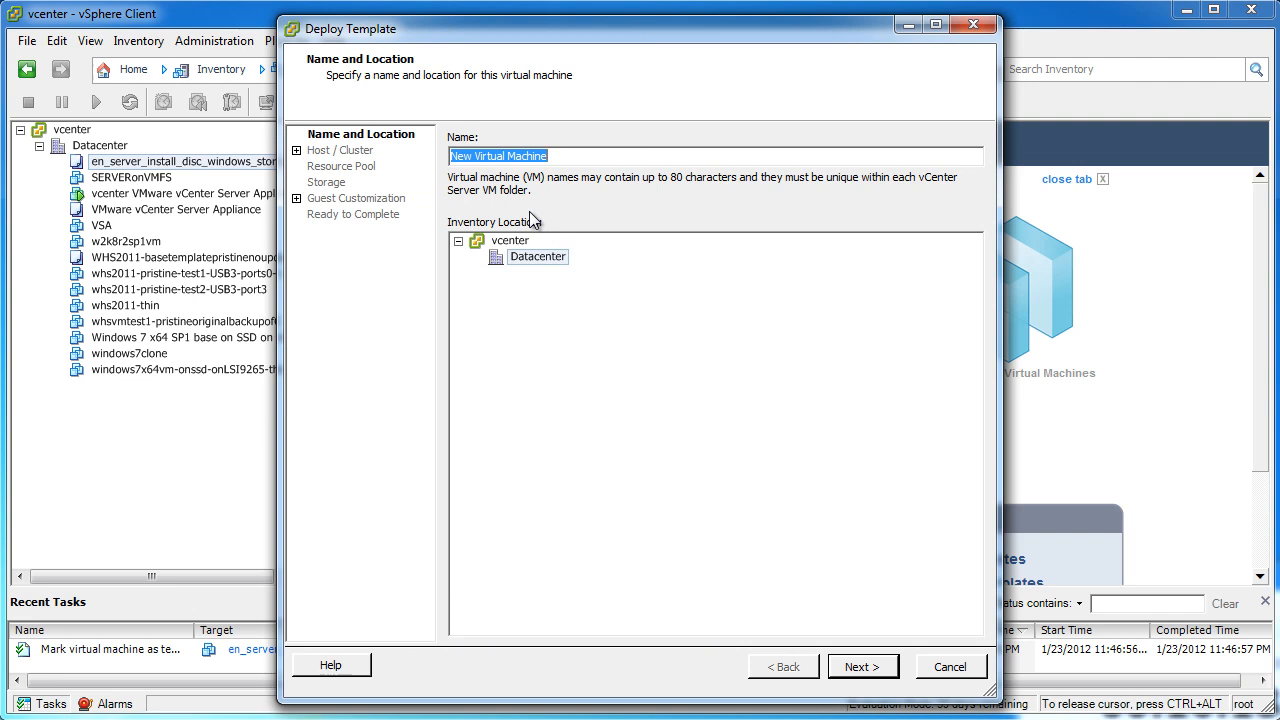
pyautogui.write('vzilla')
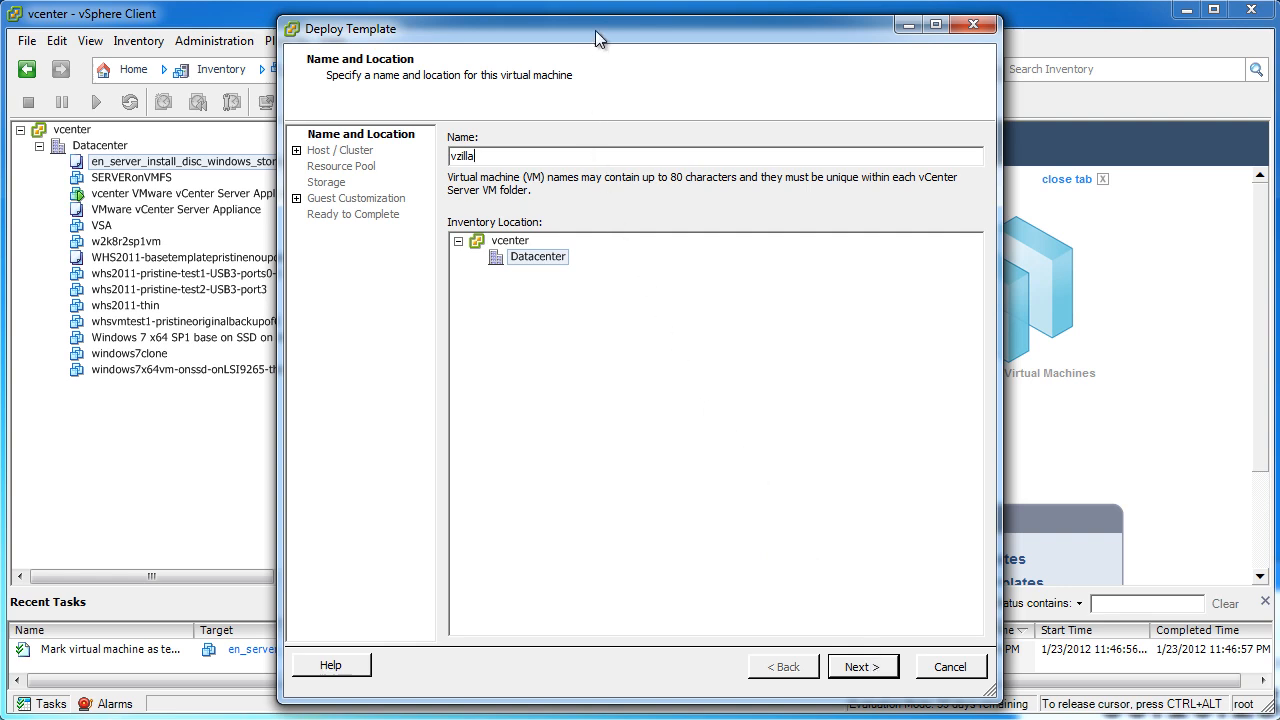
pyautogui.moveTo(595, 30); pyautogui.dragTo(923, 45)
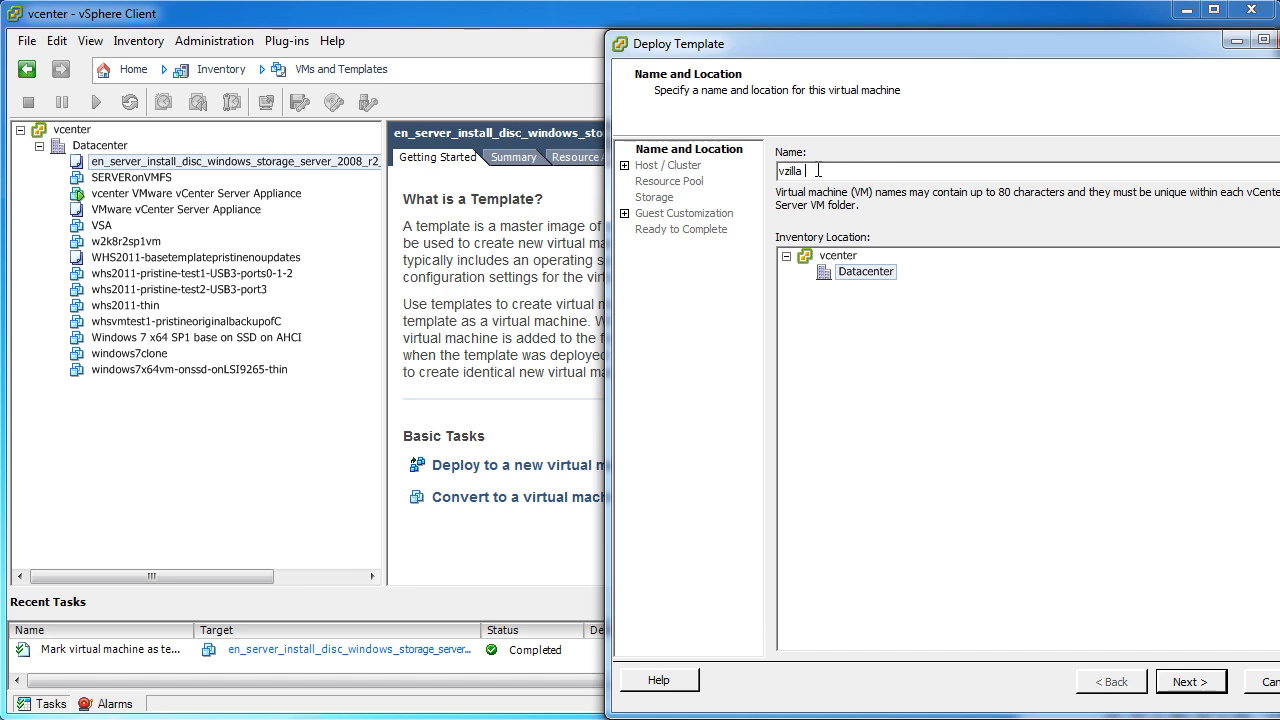
pyautogui.write('Windows Storage Server 2008')
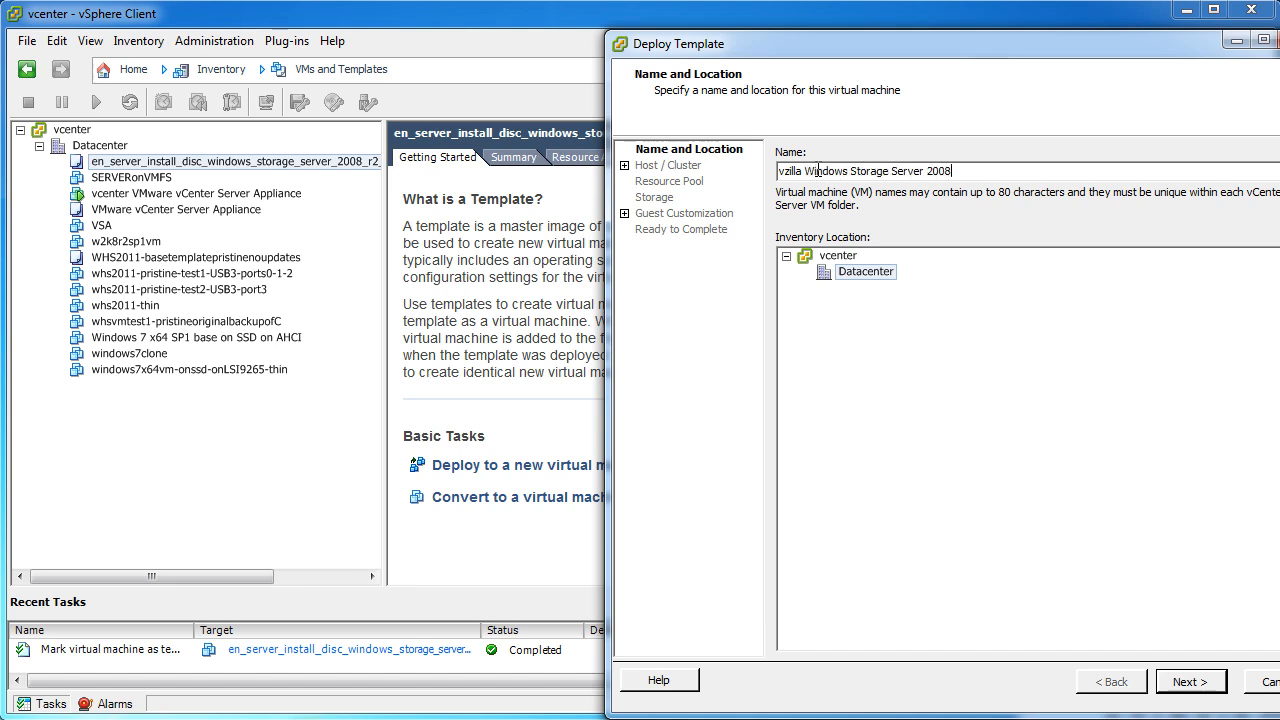
pyautogui.write(' R2 Essentials')
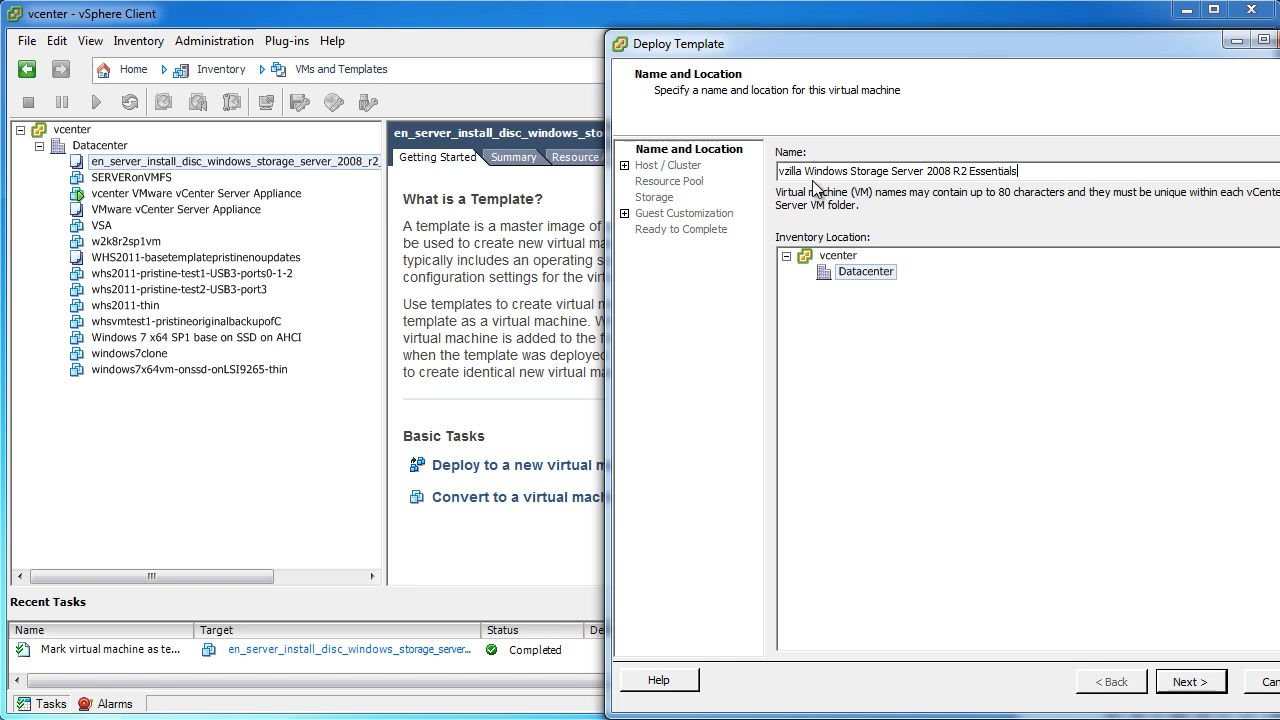
pyautogui.doubleClick(796, 172)
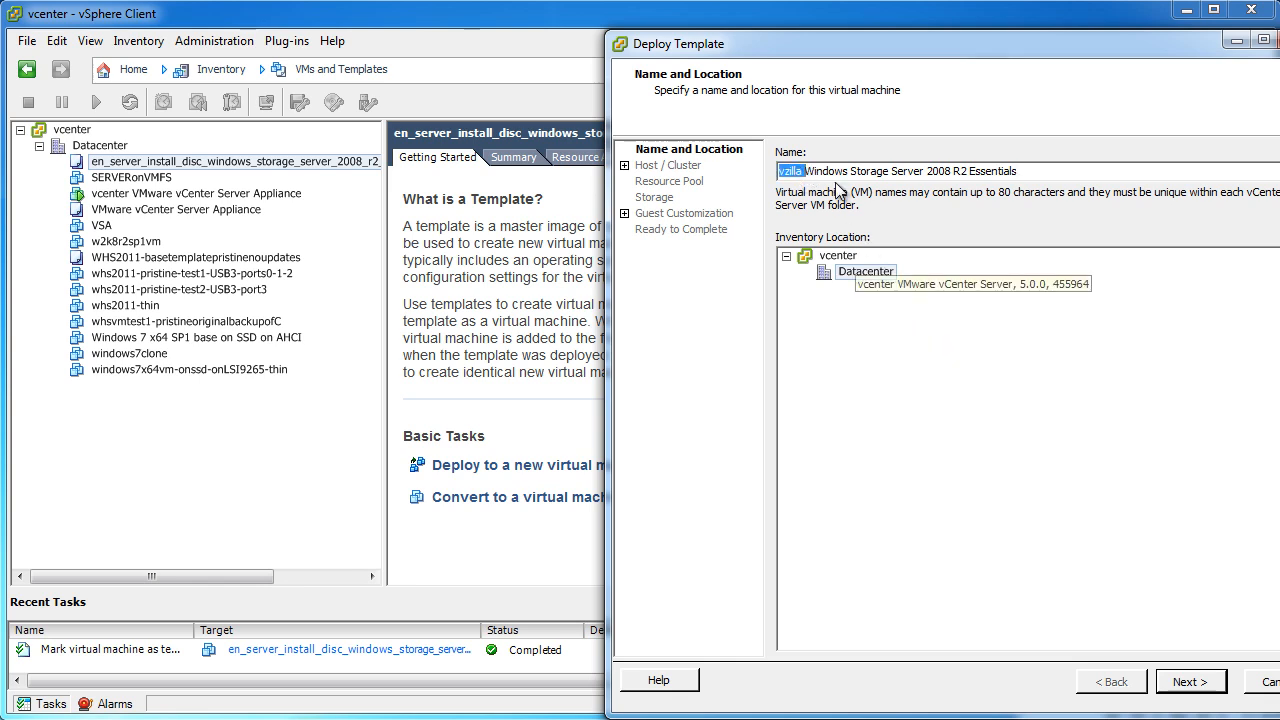
pyautogui.click(1188, 682)
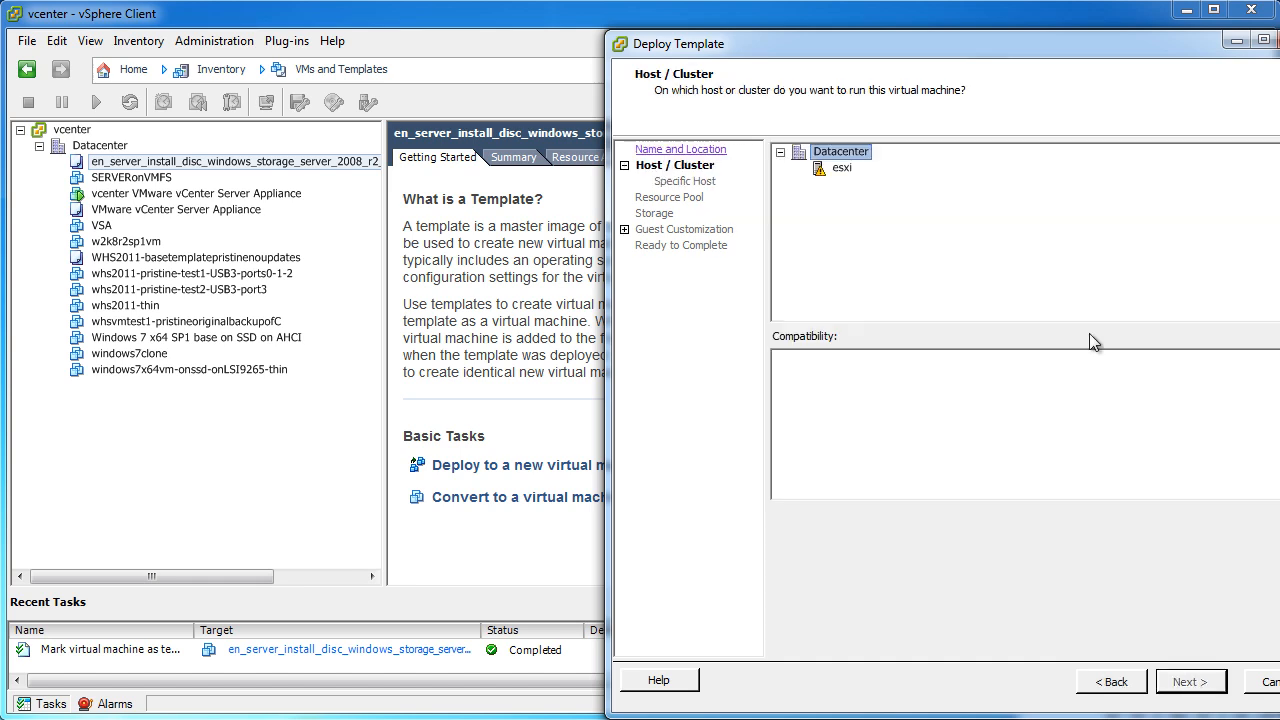
# - Choose host esxi as the deployment target for the new VM
pyautogui.click(845, 168)
pyautogui.moveTo(879, 52); pyautogui.dragTo(640, 40)
pyautogui.click(950, 668)
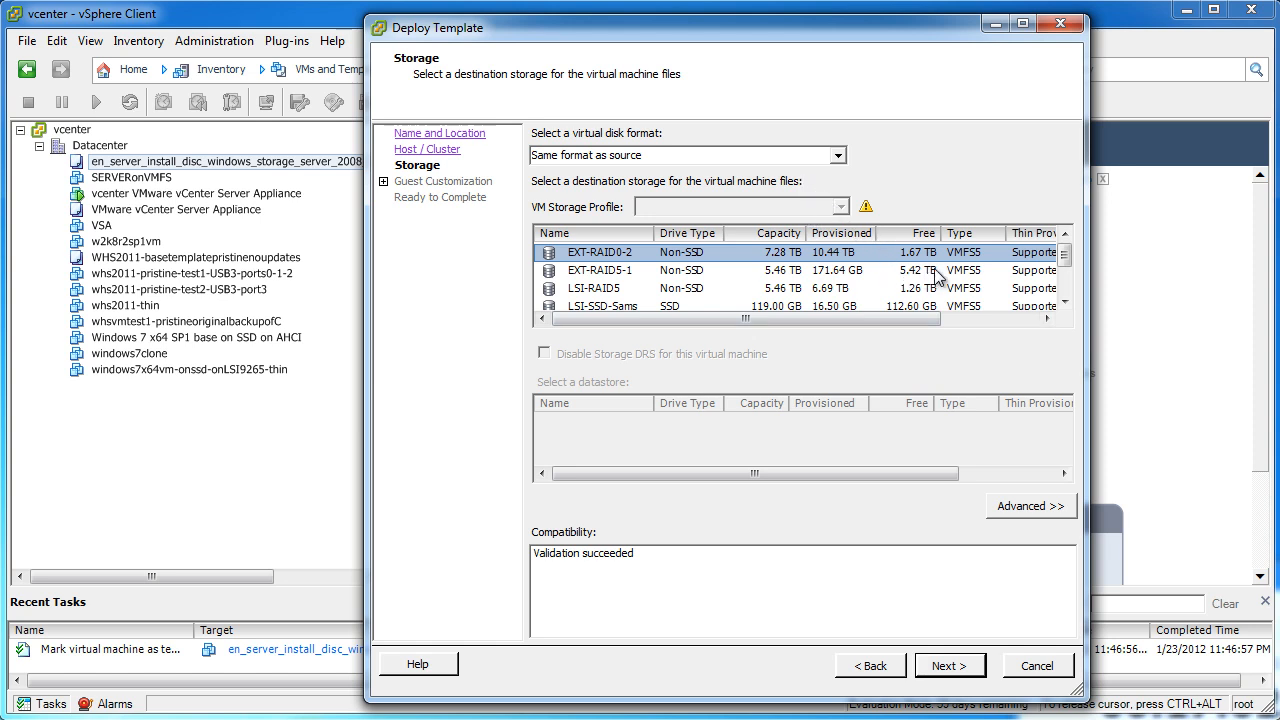
# - Store the VM on LSI-SSD-Sams, keep Do not customize, and finish the deployment
pyautogui.scroll(-1, 1071, 252)
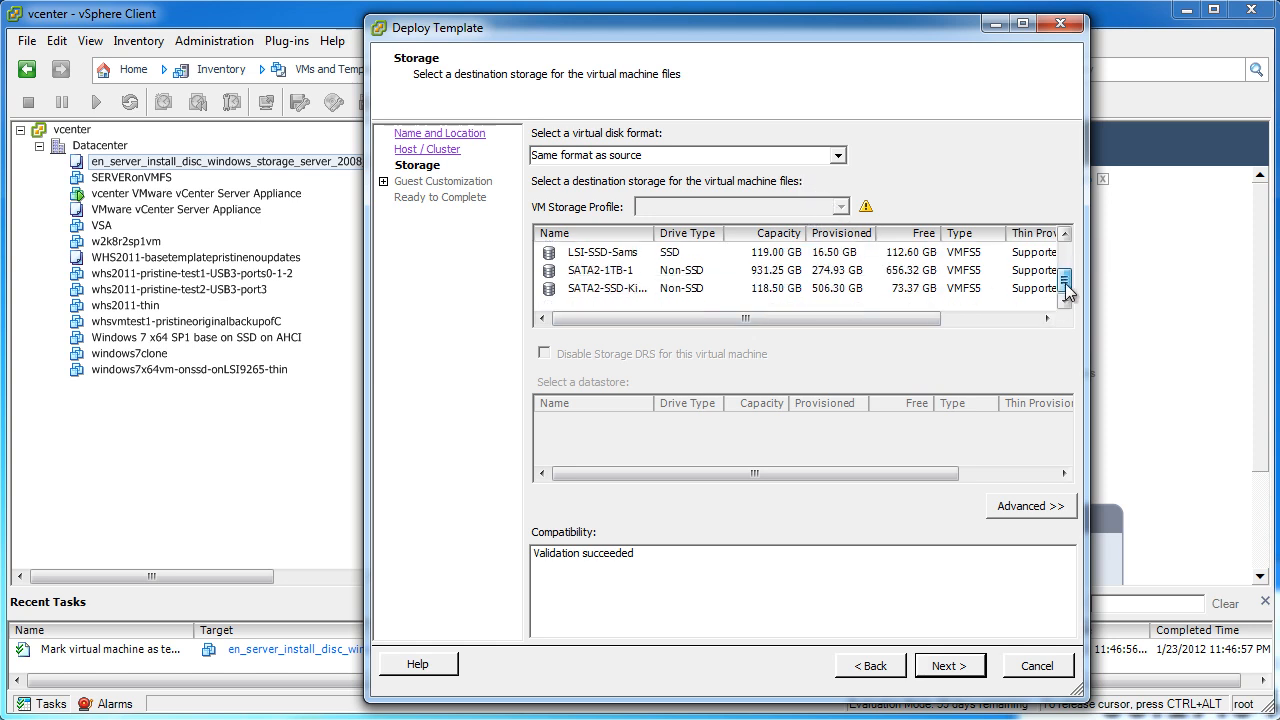
pyautogui.click(905, 288)
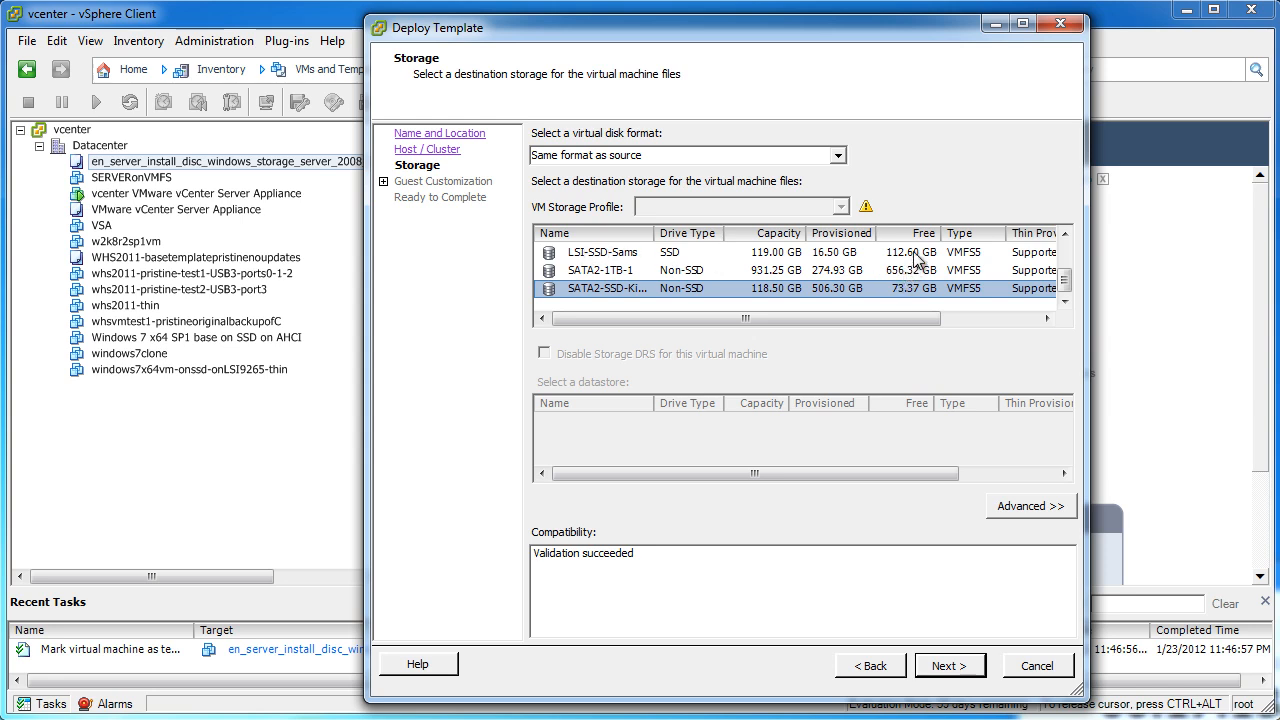
pyautogui.click(621, 257)
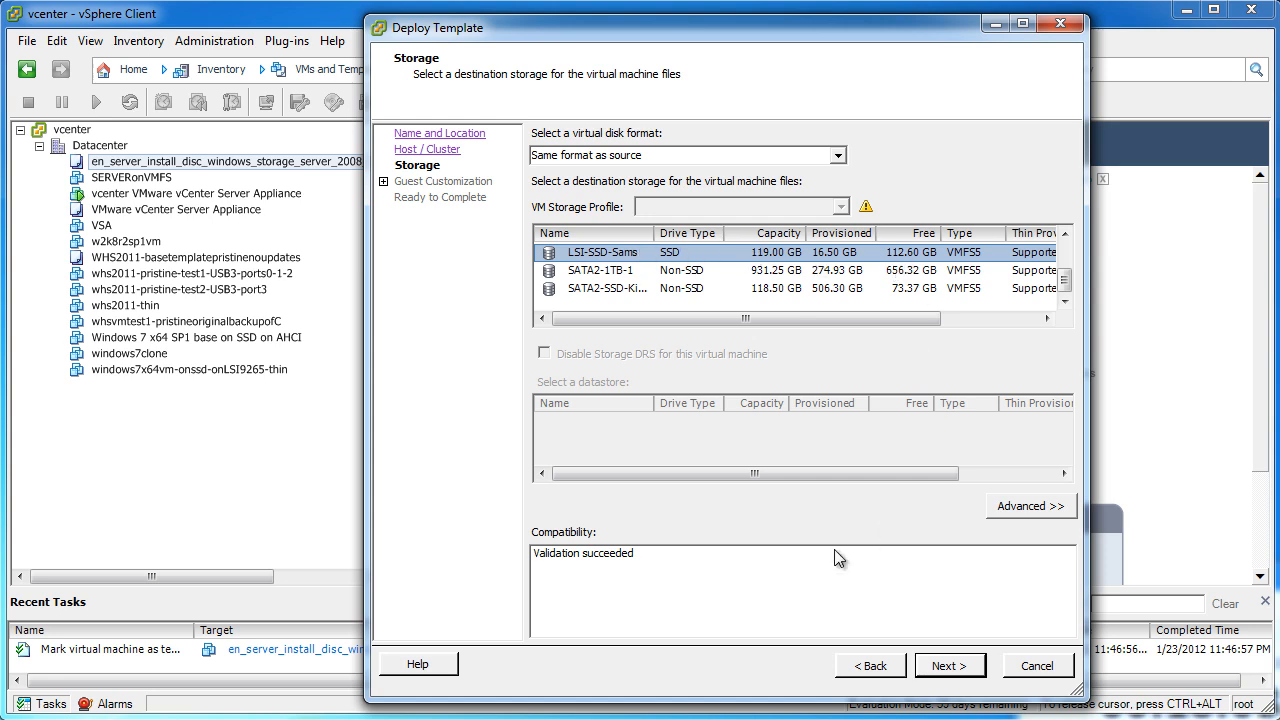
pyautogui.click(948, 670)
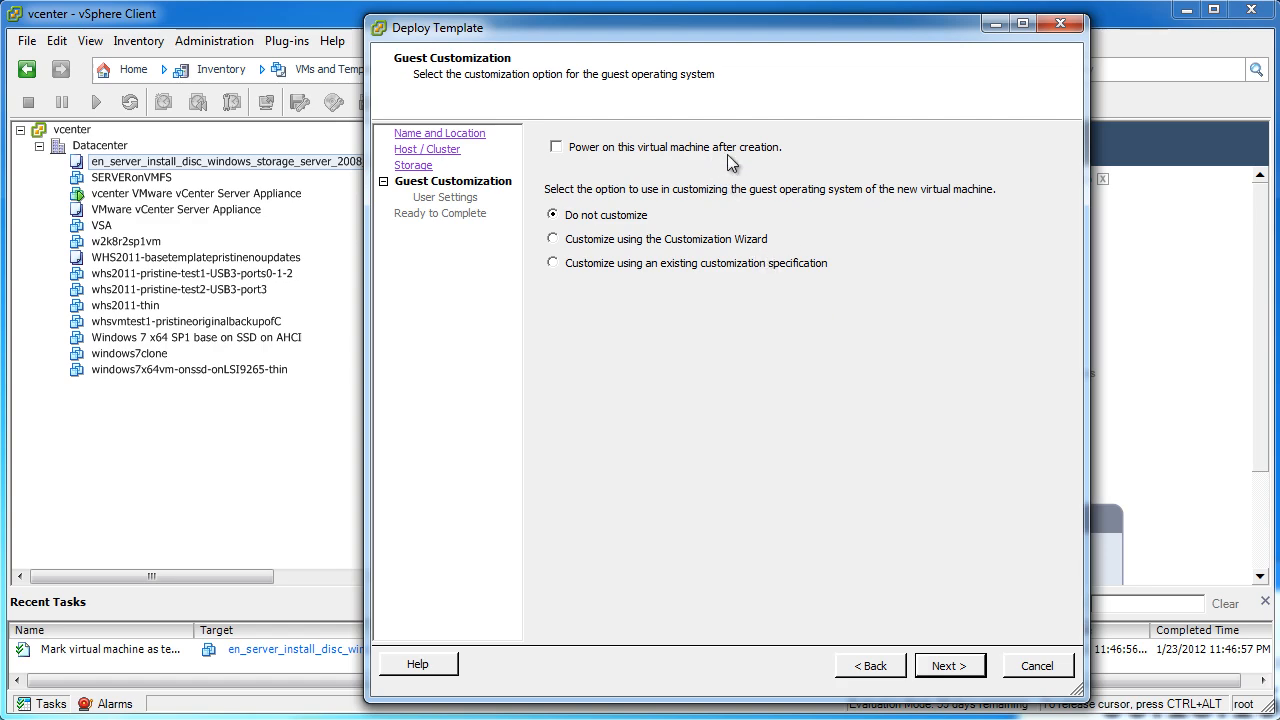
pyautogui.click(965, 665)
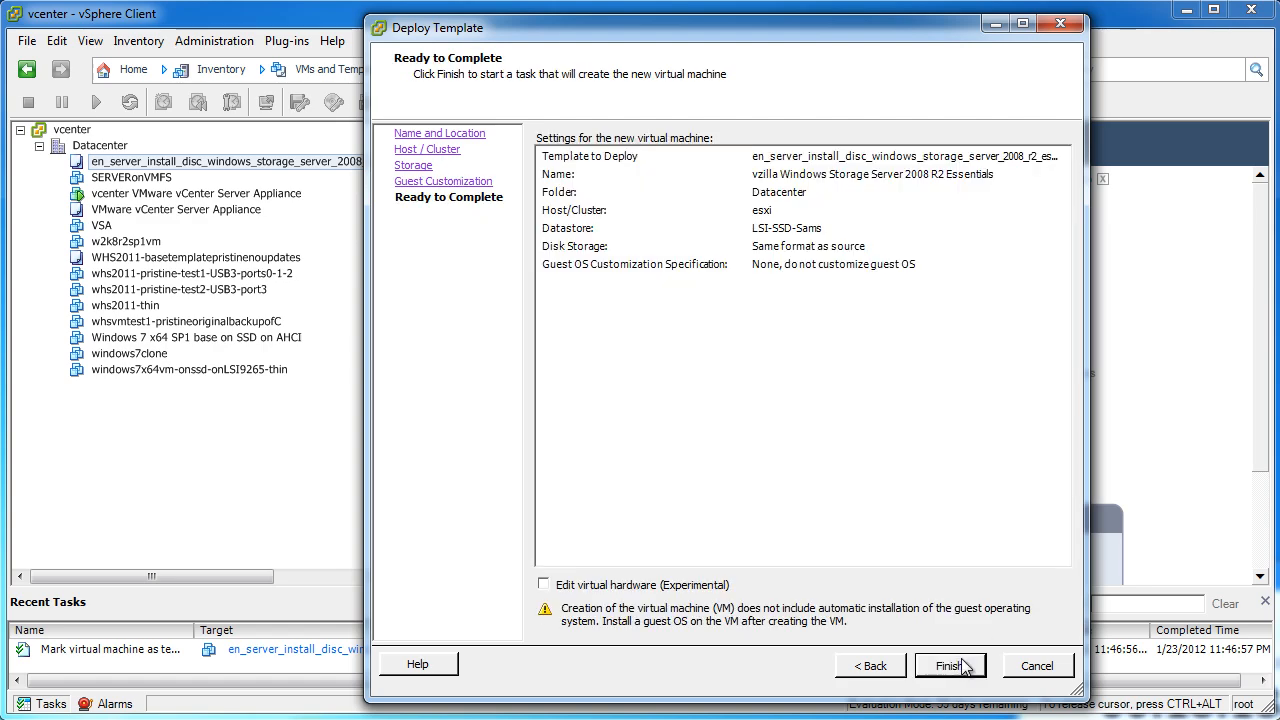
pyautogui.click(950, 666)
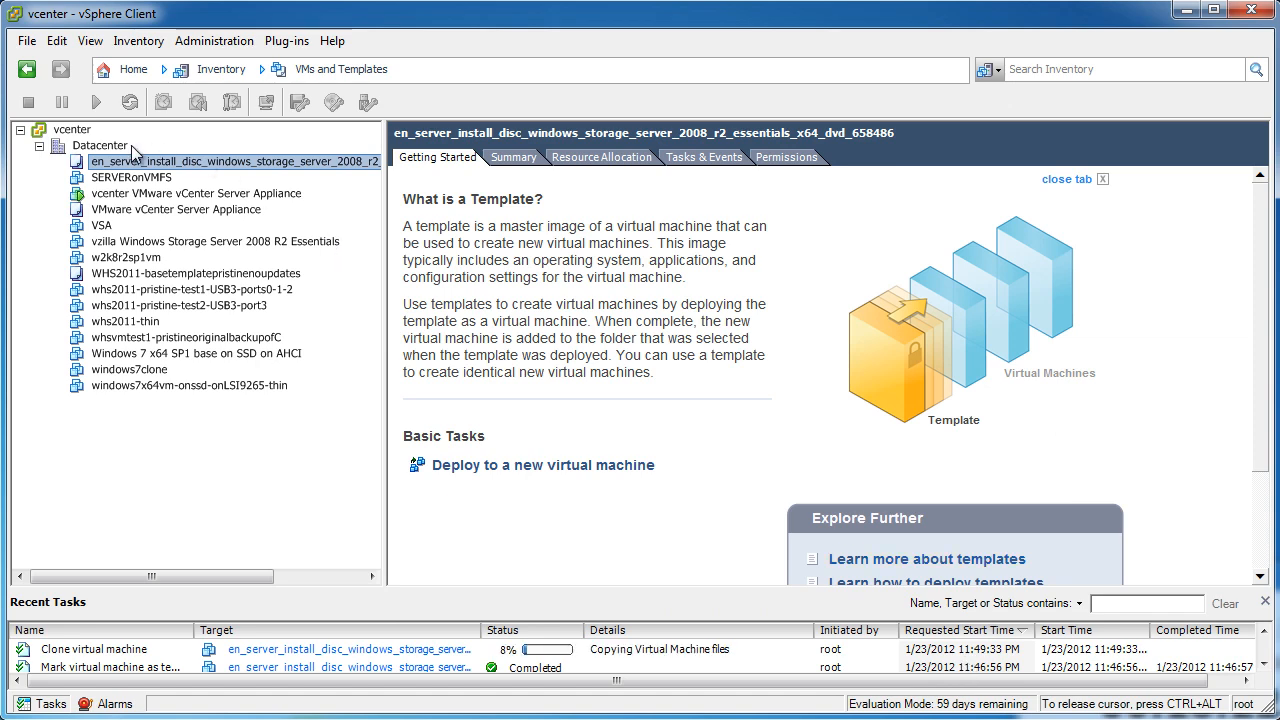
# - Switch to Hosts and Clusters, enlarge Recent Tasks with a wider Target column, and show esxi's datastores
pyautogui.click(355, 78)
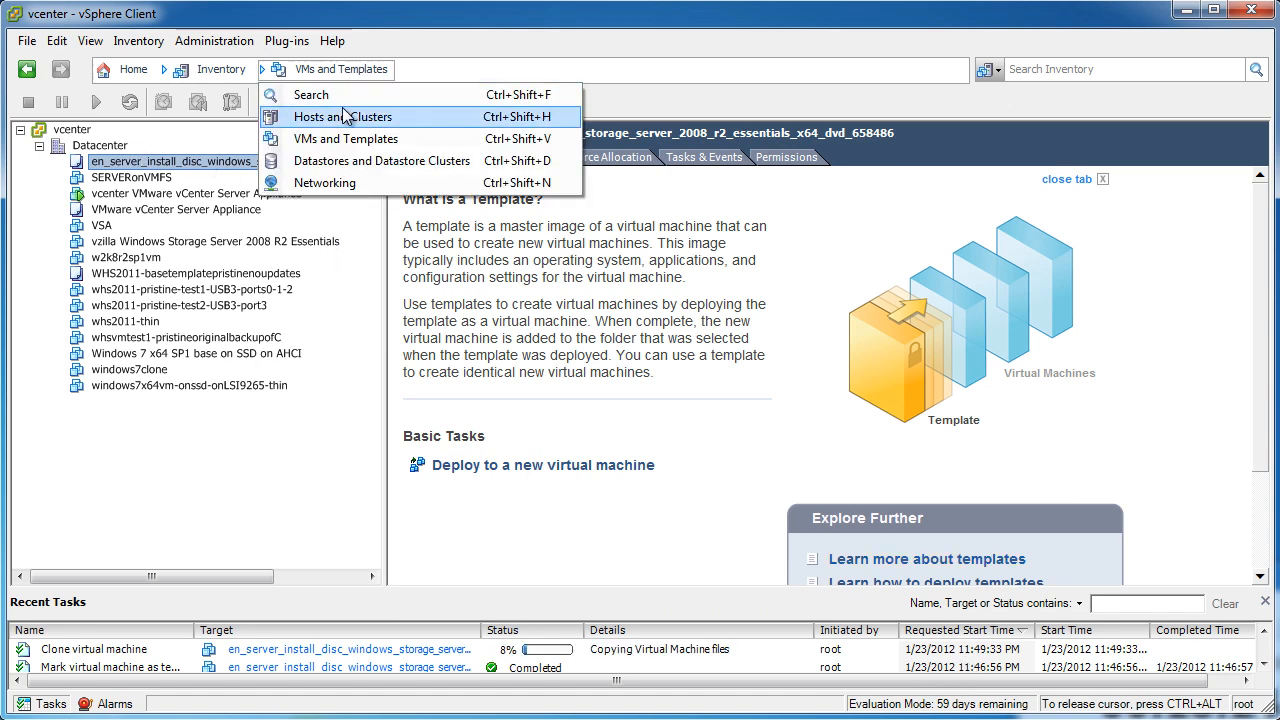
pyautogui.click(340, 112)
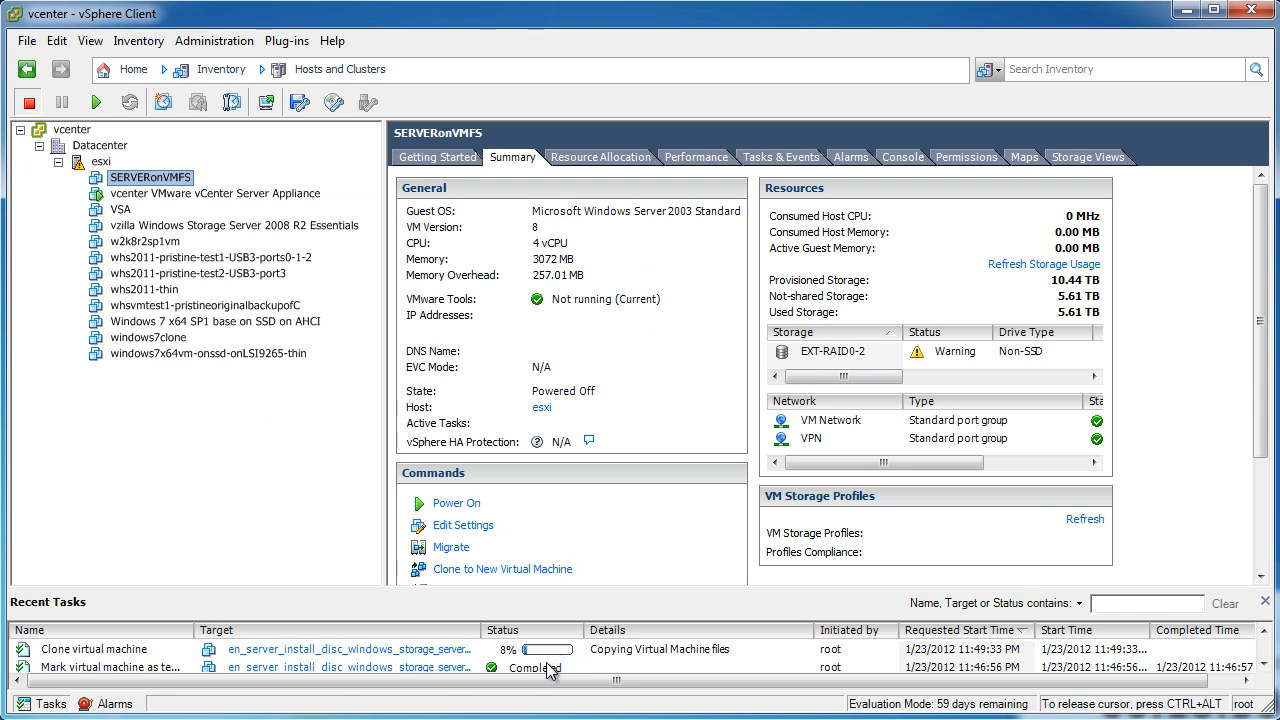
pyautogui.moveTo(674, 591); pyautogui.dragTo(670, 539)
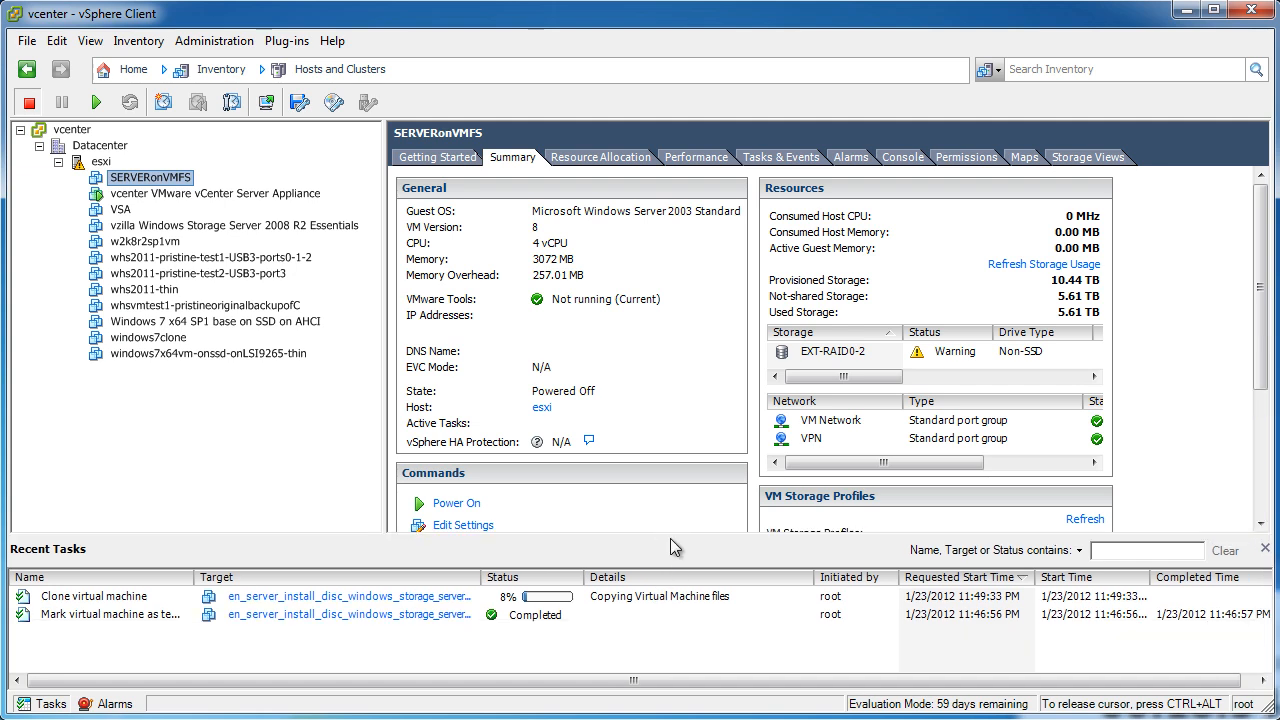
pyautogui.moveTo(483, 577); pyautogui.dragTo(574, 570)
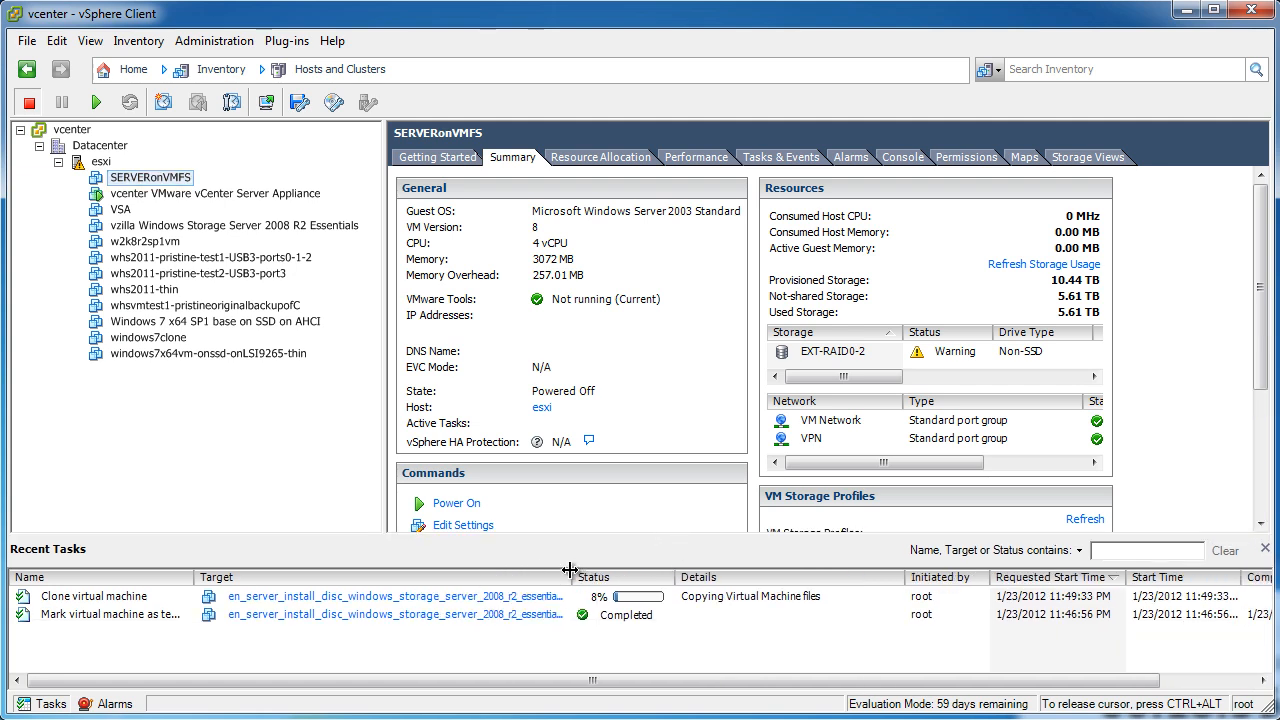
pyautogui.moveTo(904, 574); pyautogui.dragTo(838, 573)
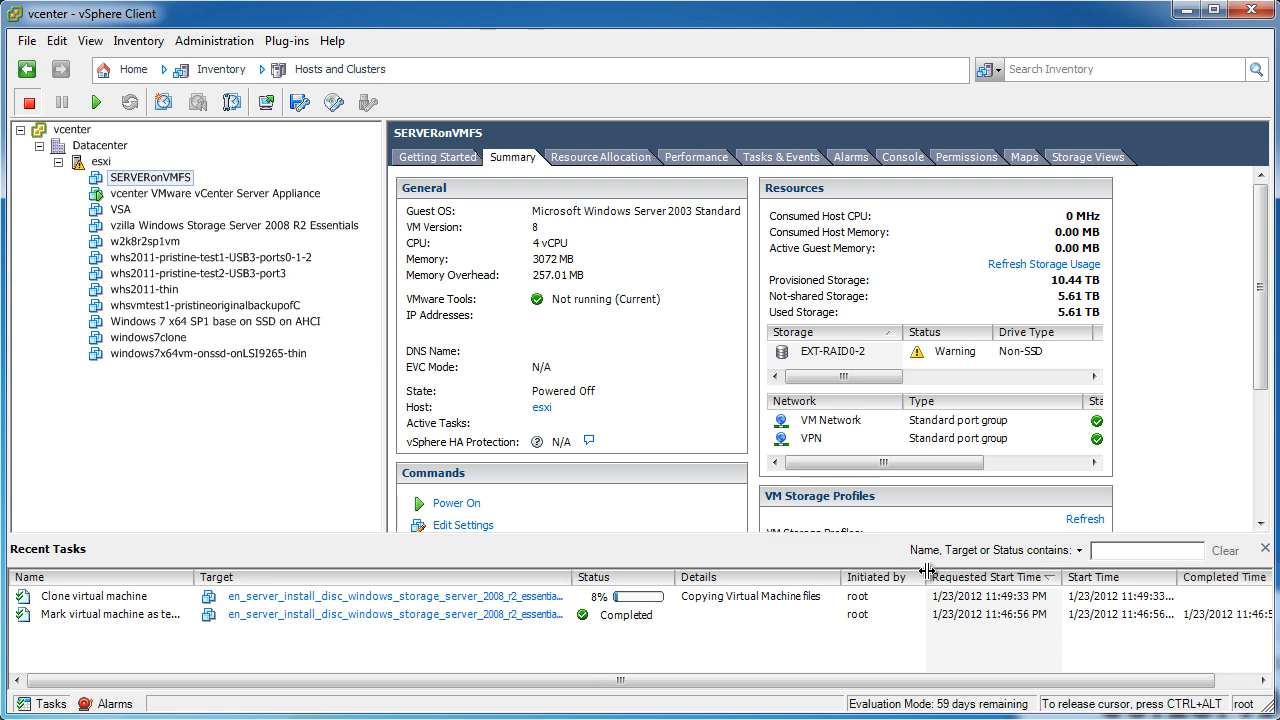
pyautogui.moveTo(926, 573)
pyautogui.mouseDown()
pyautogui.moveTo(912, 573)
pyautogui.moveTo(925, 573)
pyautogui.mouseUp()
pyautogui.moveTo(572, 577); pyautogui.dragTo(537, 577)
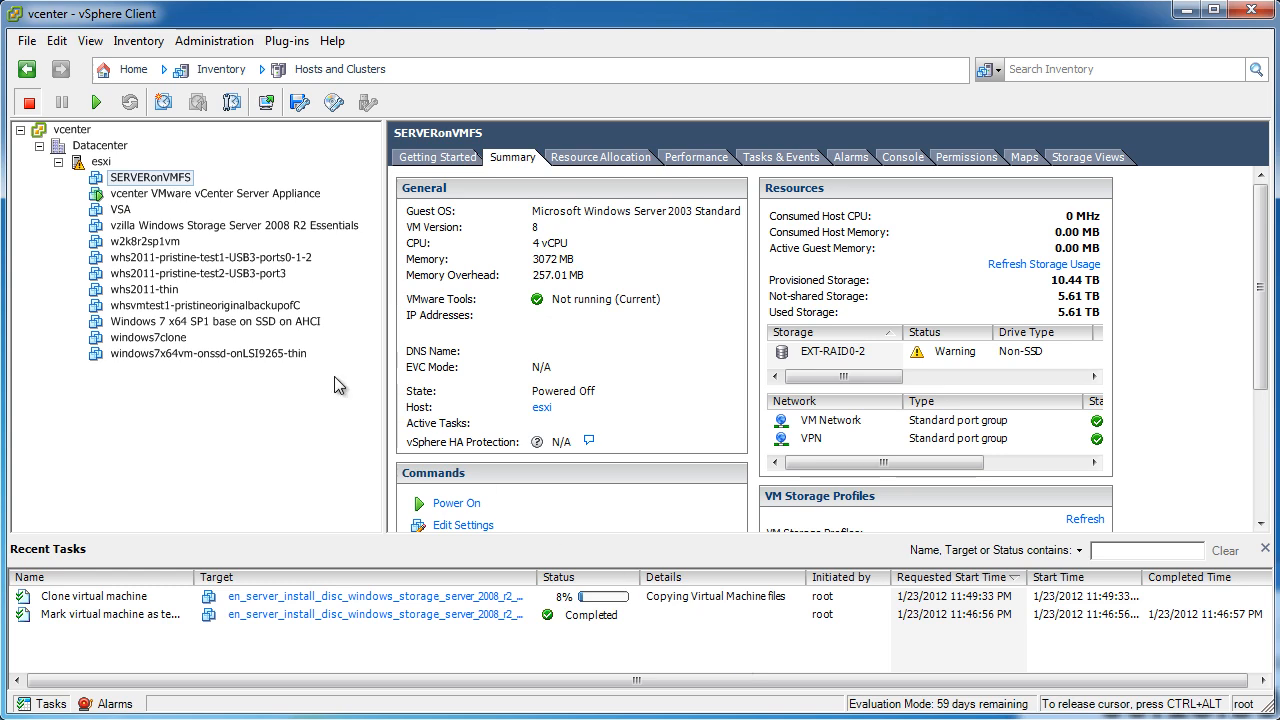
pyautogui.click(101, 161)
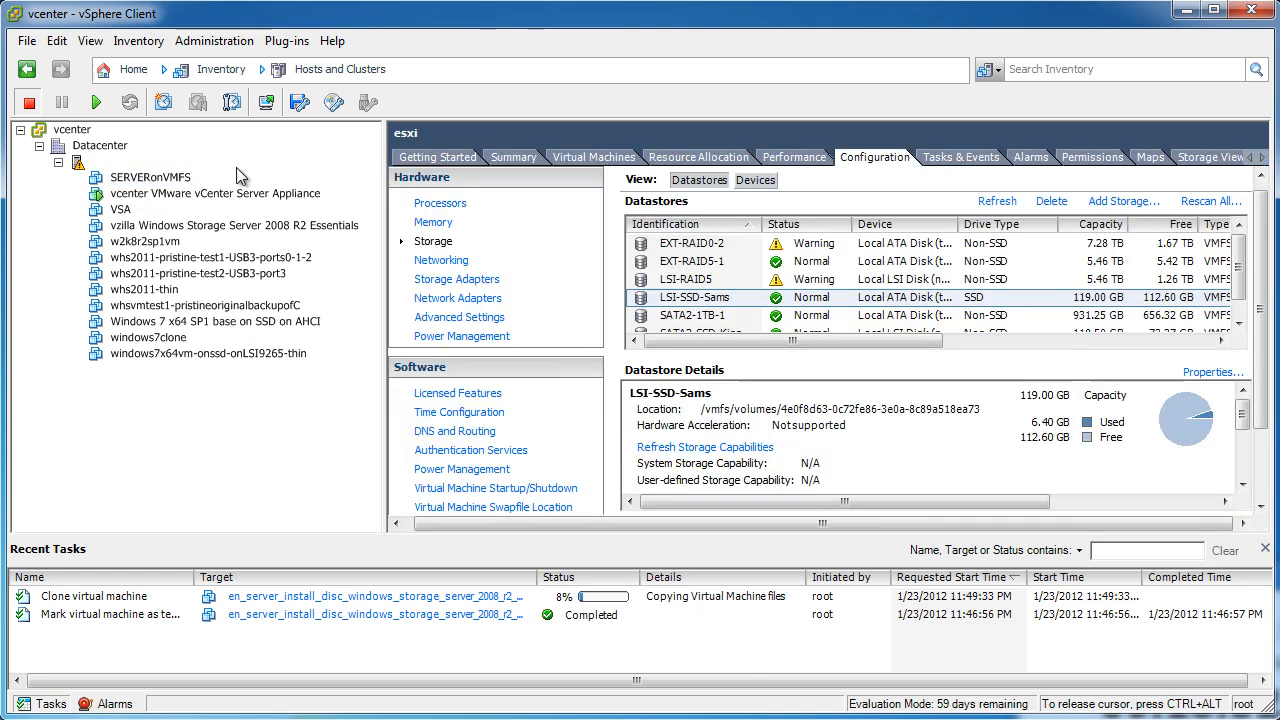
# - Show the esxi host's Performance charts, narrowing the inventory tree and enlarging the chart area
pyautogui.click(795, 157)
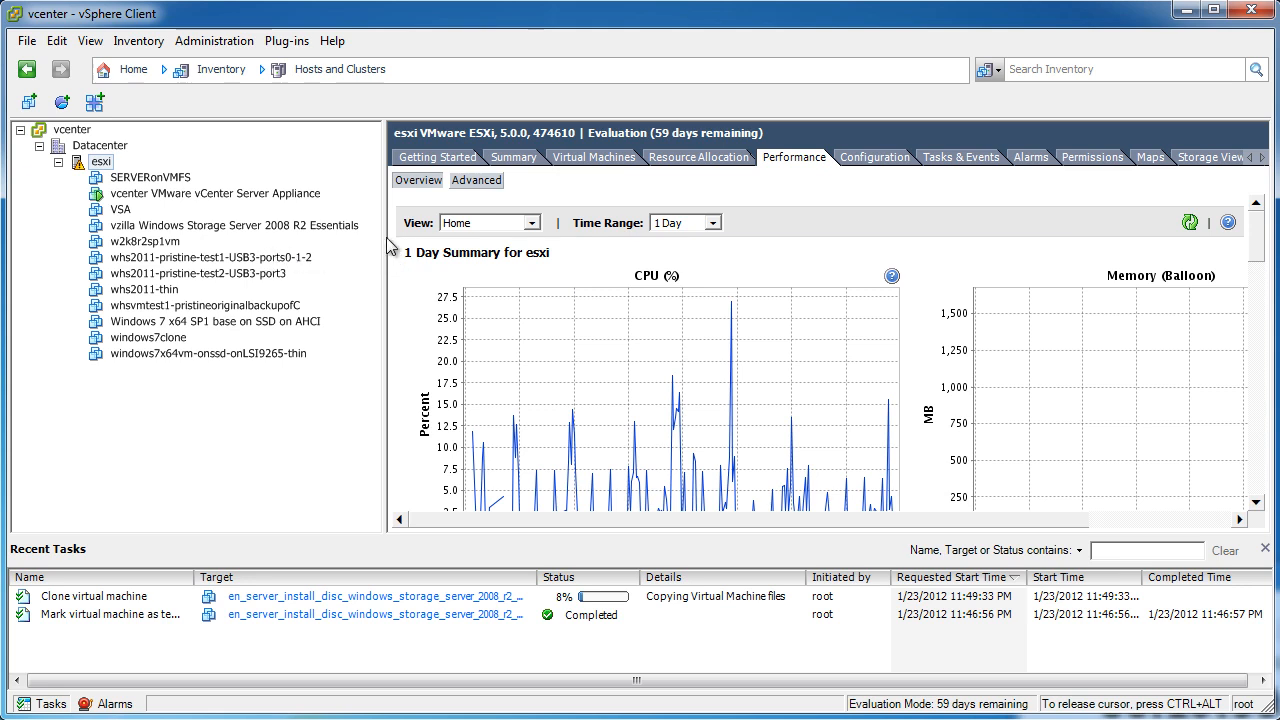
pyautogui.moveTo(384, 240); pyautogui.dragTo(219, 237)
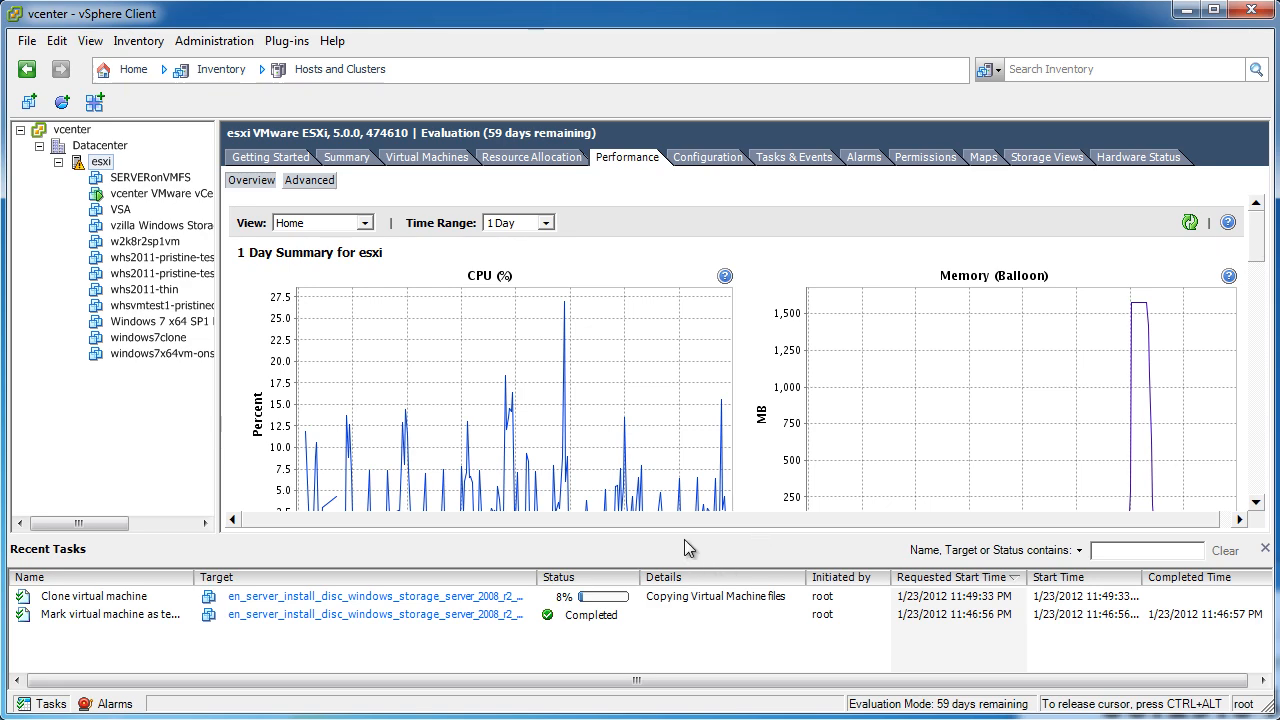
pyautogui.moveTo(686, 537); pyautogui.dragTo(679, 586)
pyautogui.moveTo(1257, 246)
pyautogui.mouseDown()
pyautogui.moveTo(1264, 392)
pyautogui.moveTo(1244, 517)
pyautogui.moveTo(1250, 230)
pyautogui.mouseUp()
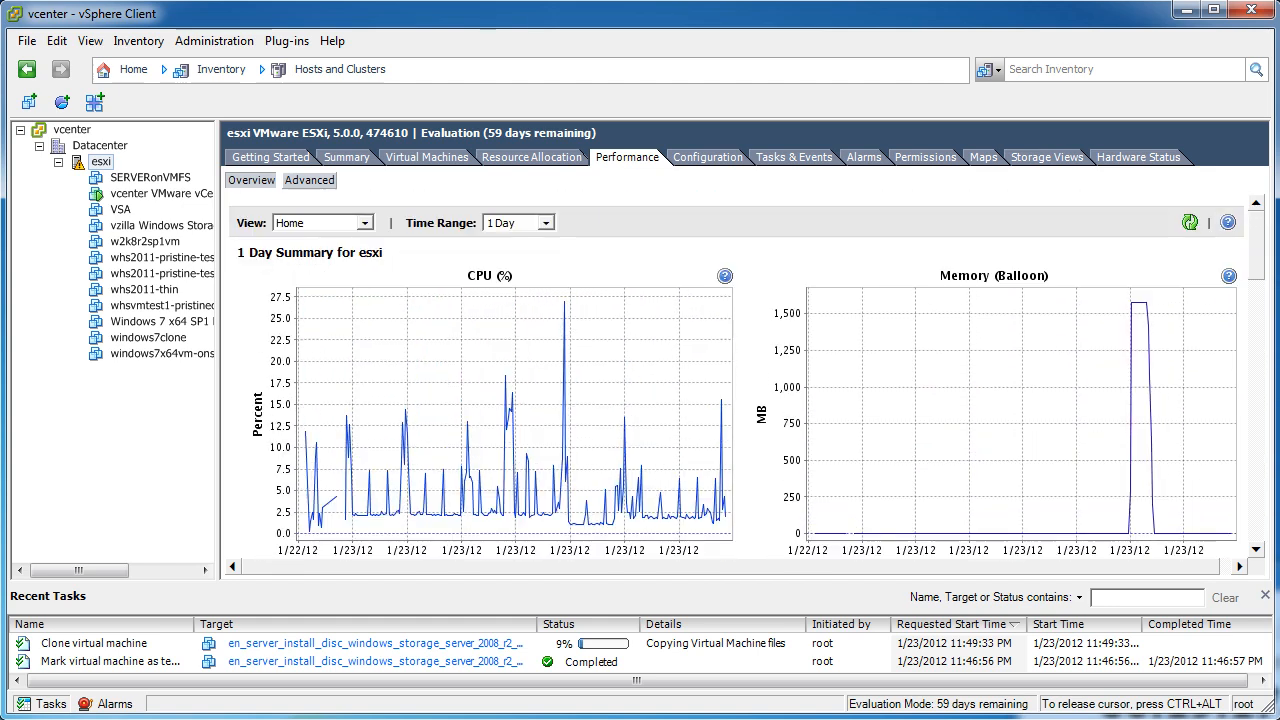
# - Check the vcenter VM's Summary, then return to esxi's Memory and Disk performance charts
pyautogui.click(157, 195)
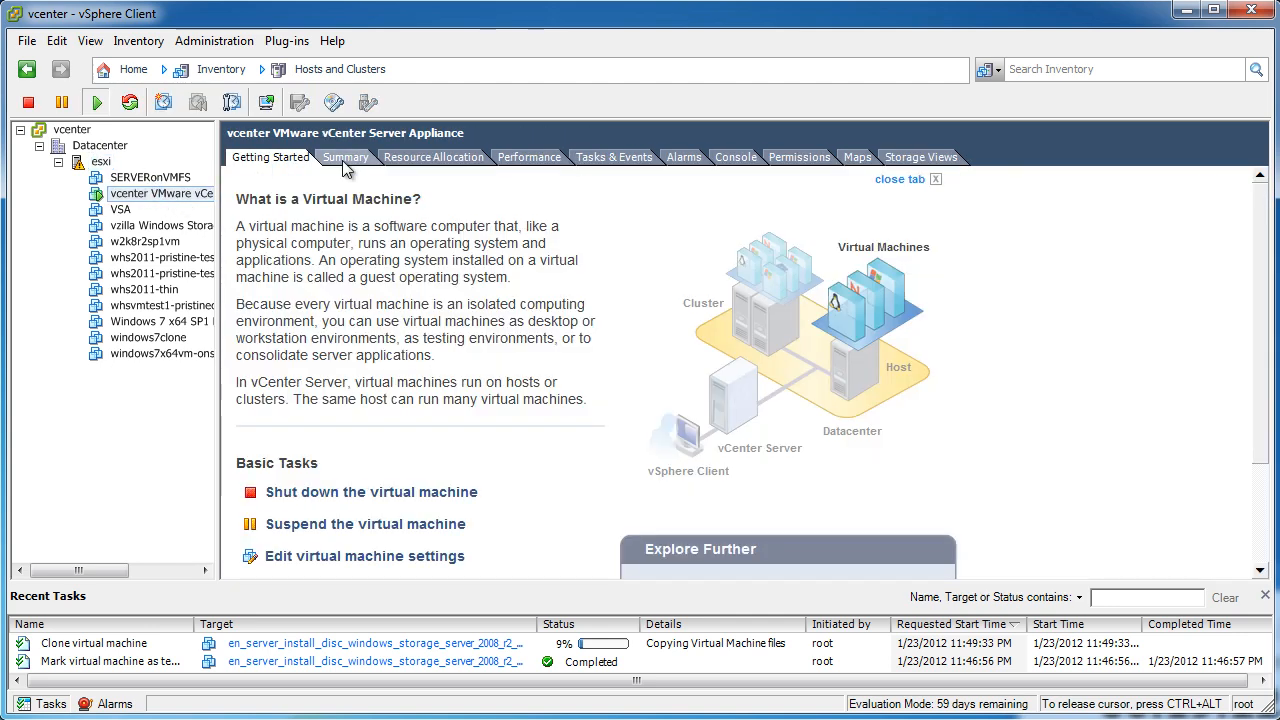
pyautogui.click(345, 157)
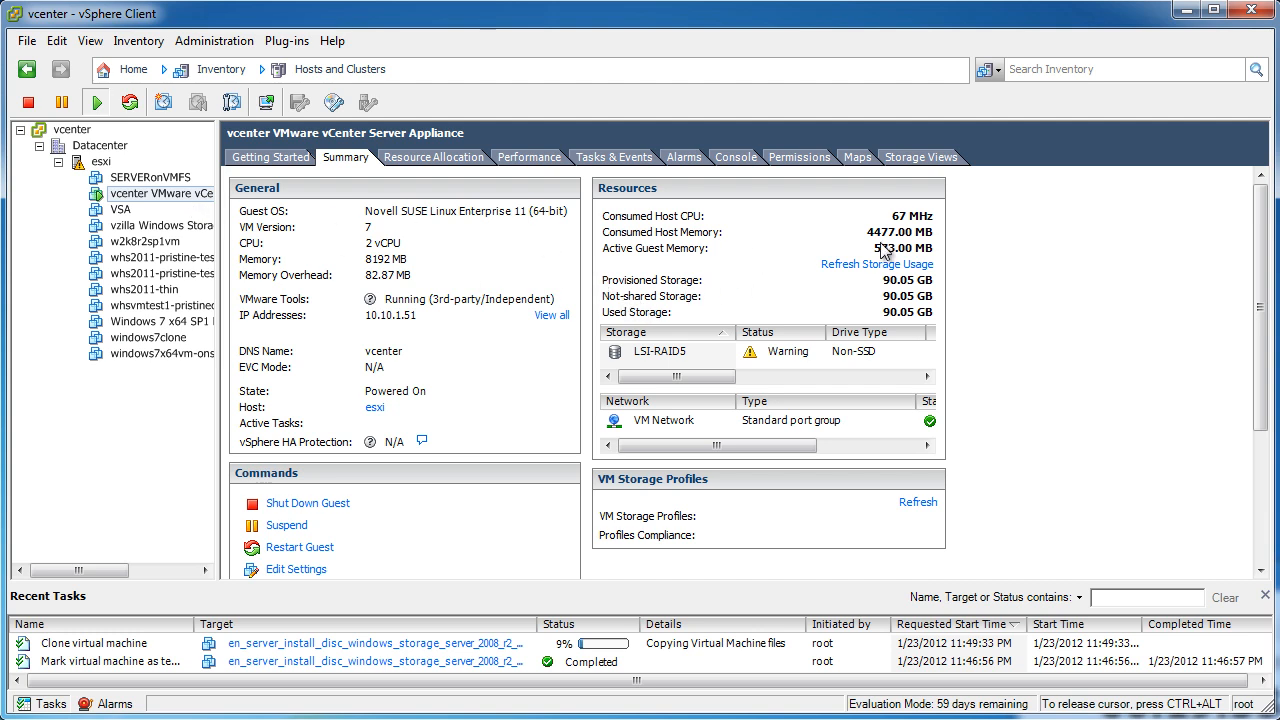
pyautogui.click(101, 163)
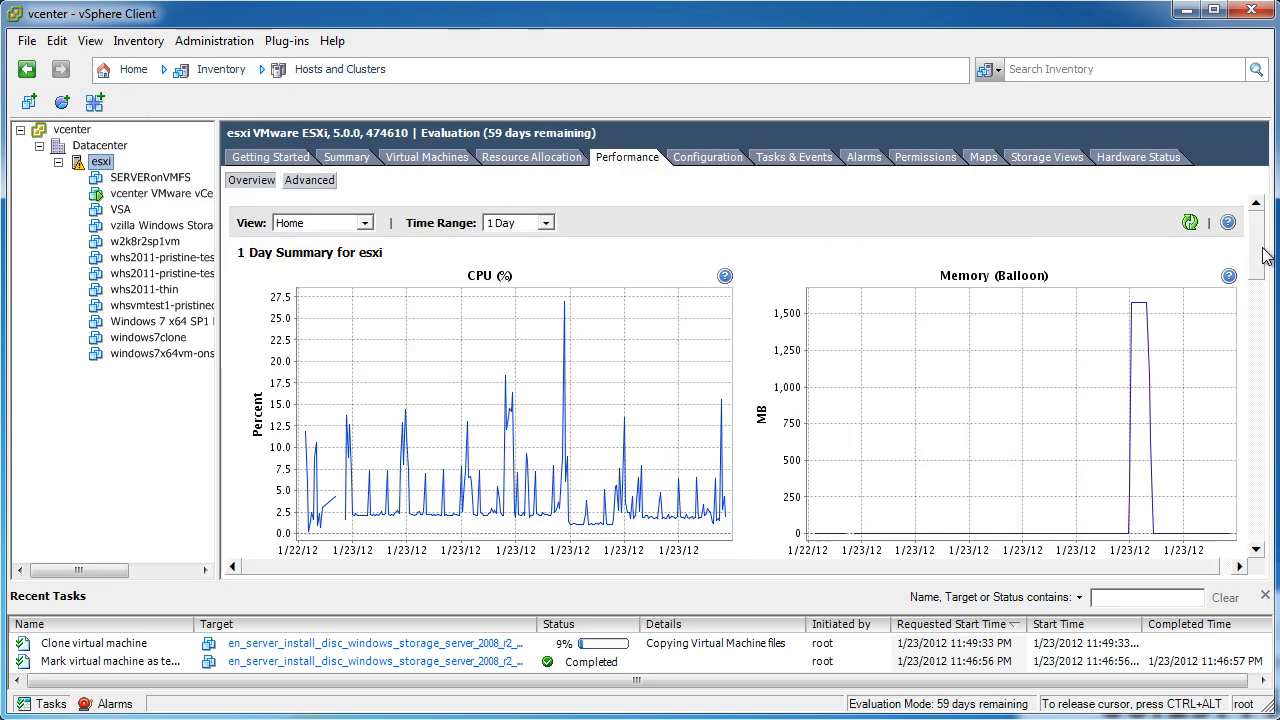
pyautogui.moveTo(1256, 247); pyautogui.dragTo(1258, 432)
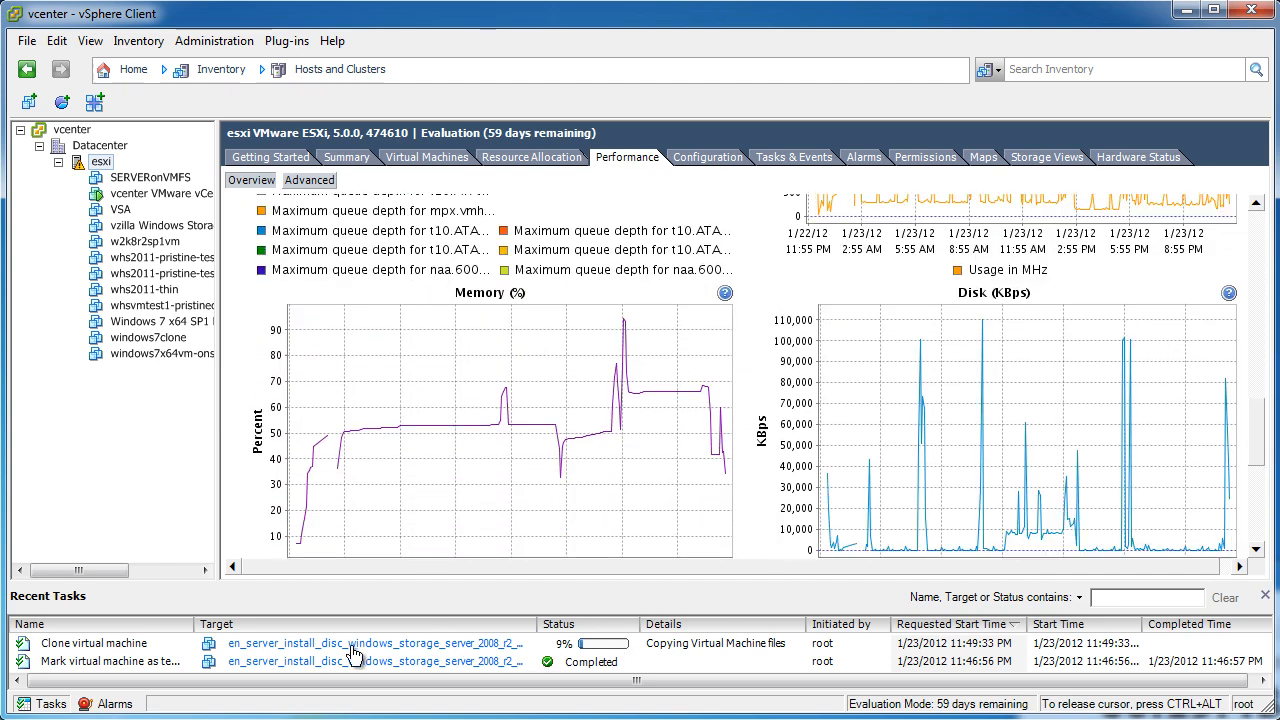
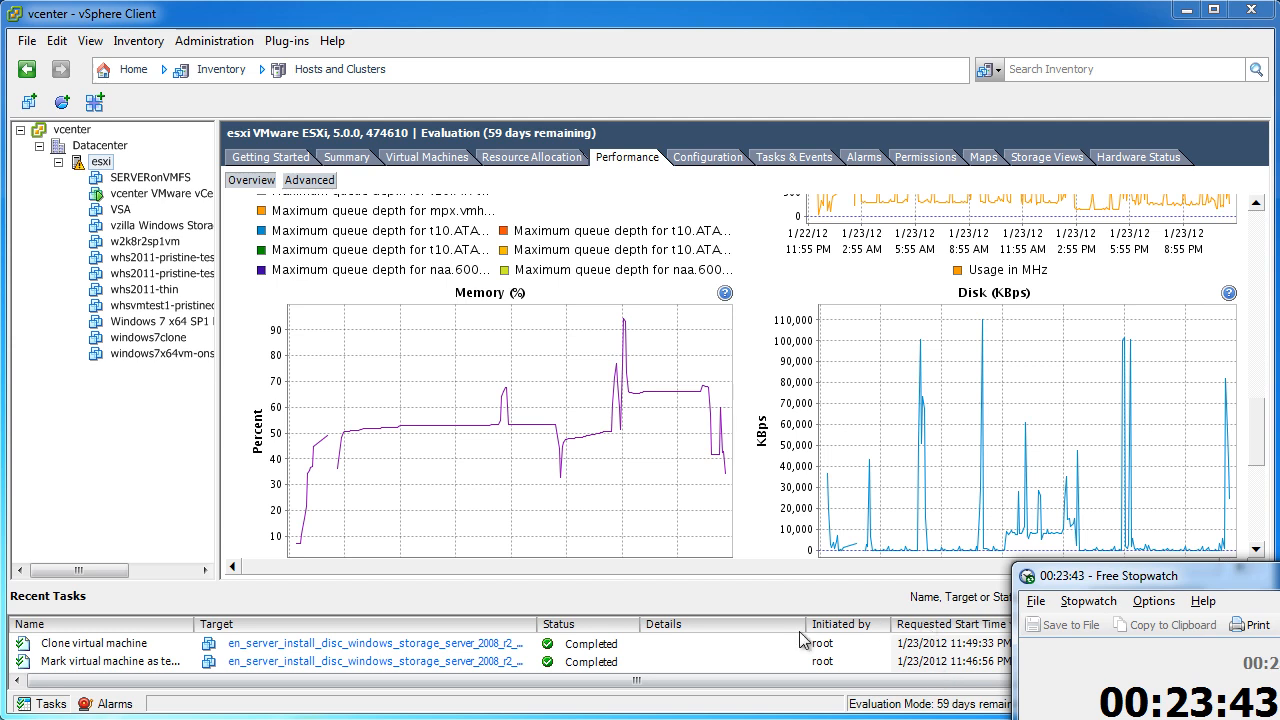
# - Untick Connect at power on for vzilla's CD/DVD drive 1 and apply the change
pyautogui.click(980, 645)
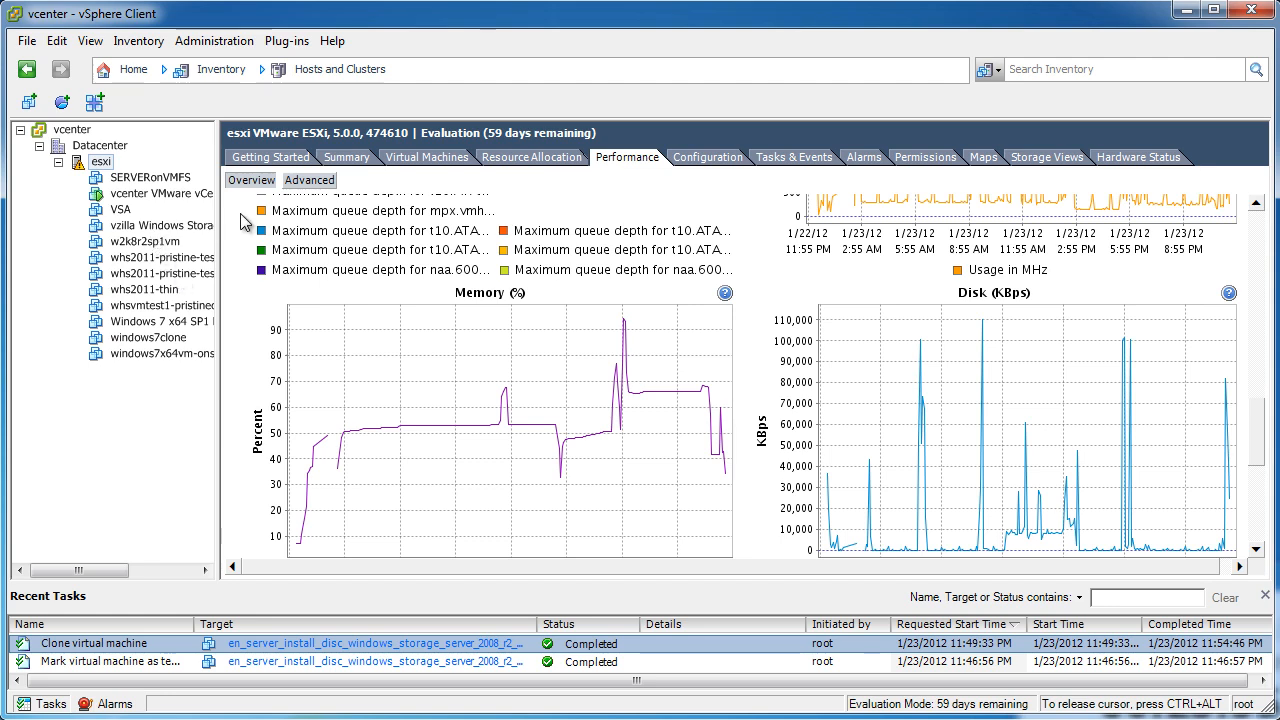
pyautogui.click(155, 225)
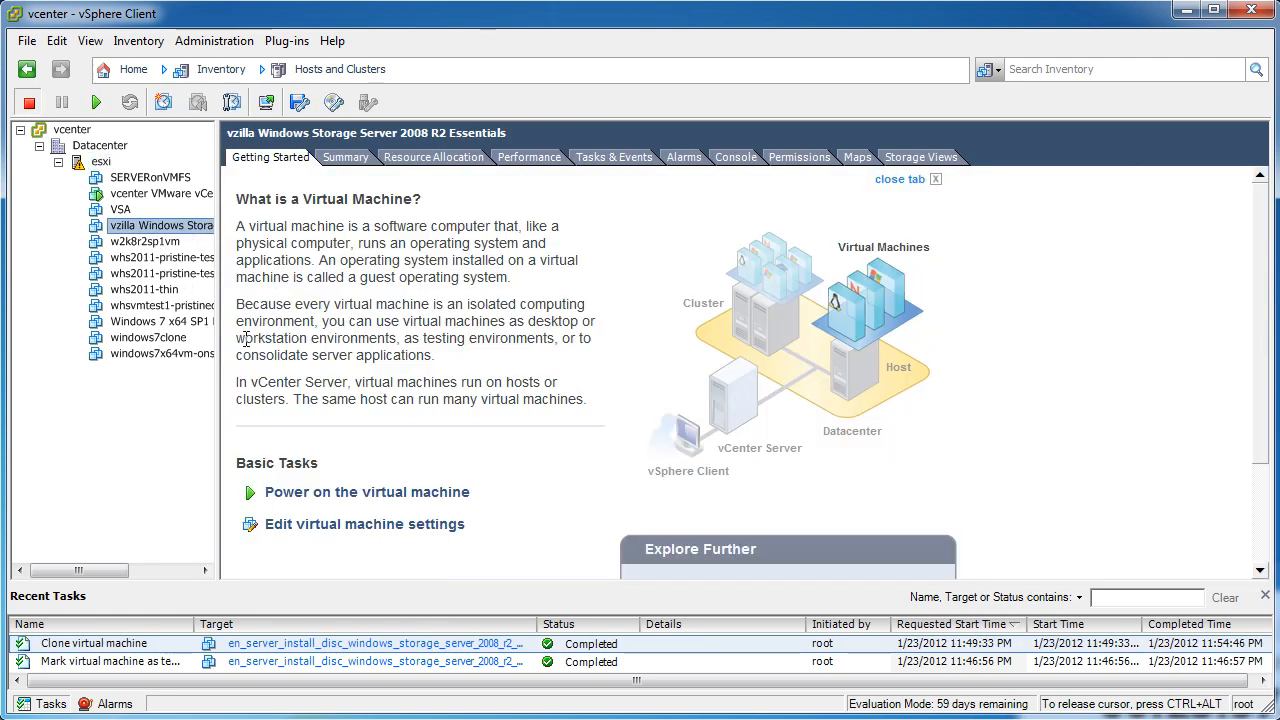
pyautogui.click(315, 530)
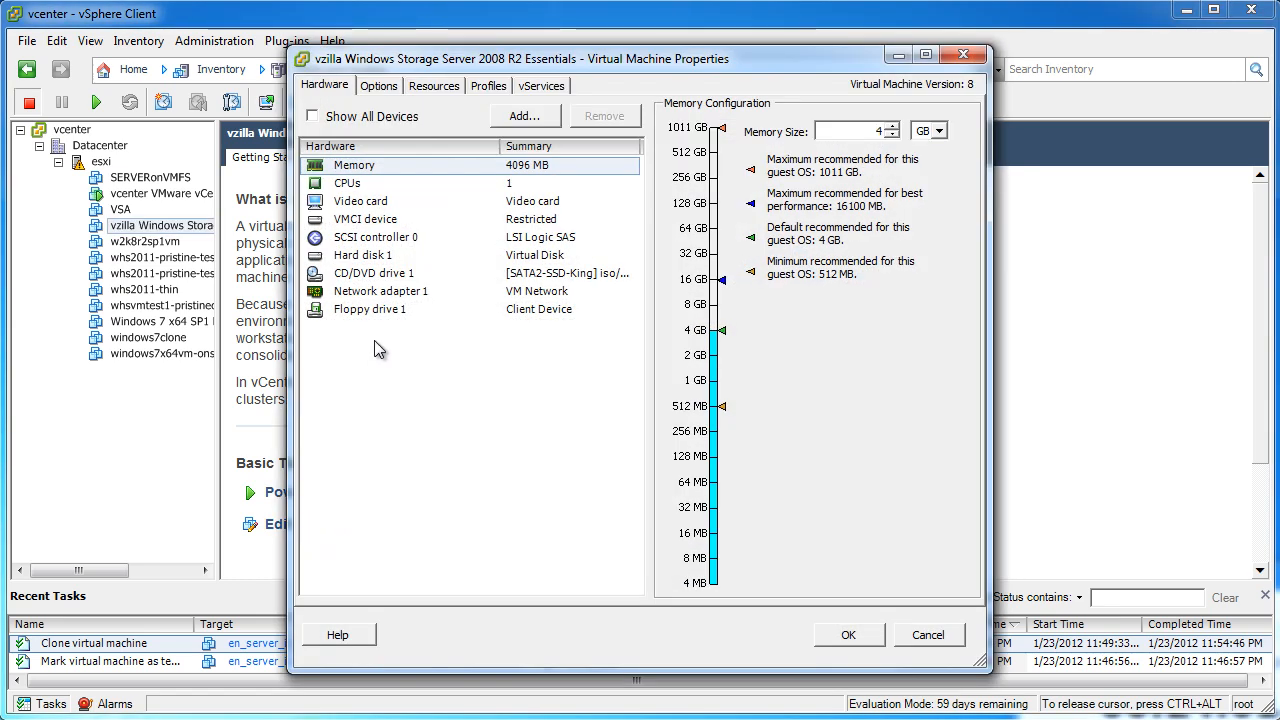
pyautogui.click(386, 274)
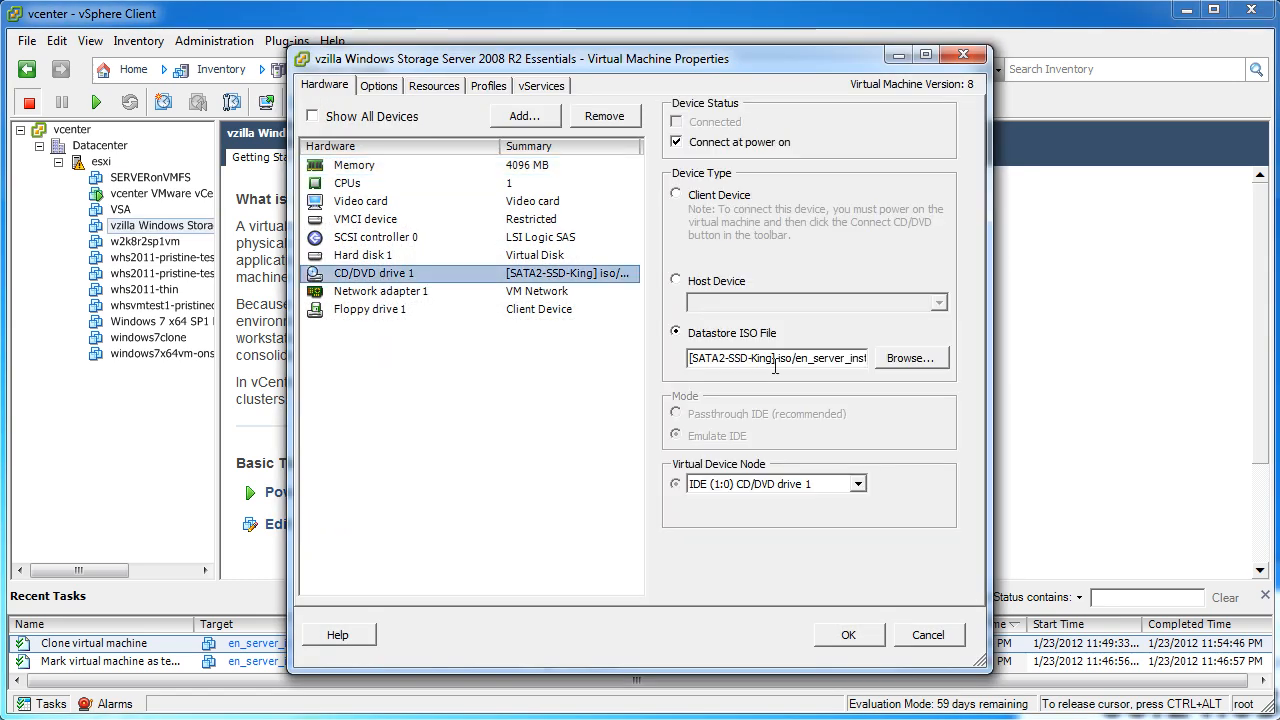
pyautogui.click(688, 146)
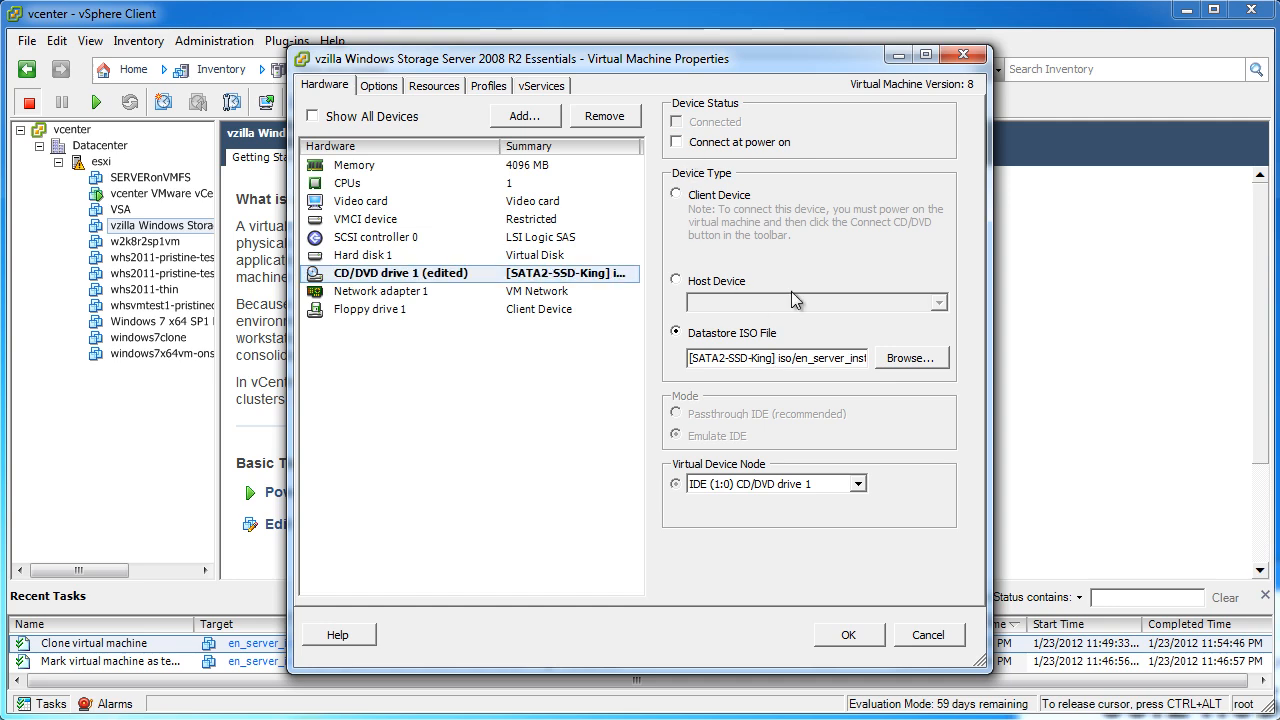
pyautogui.click(838, 638)
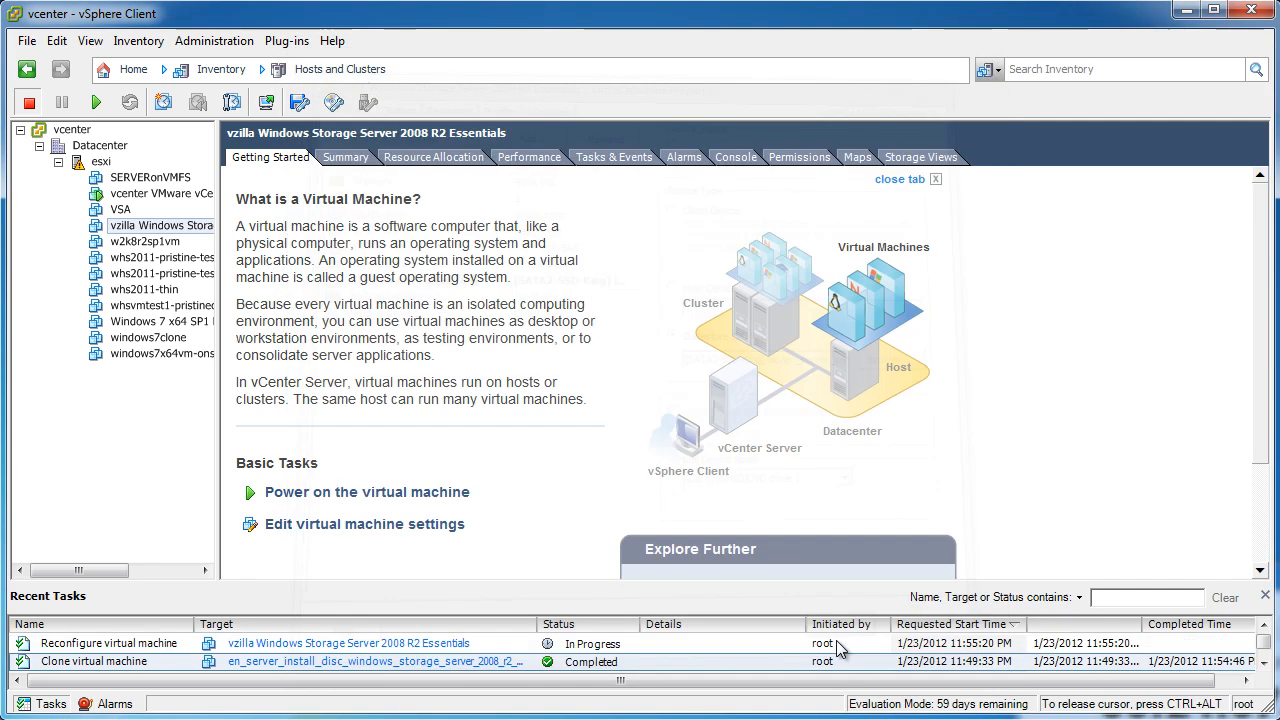
pyautogui.click(332, 70)
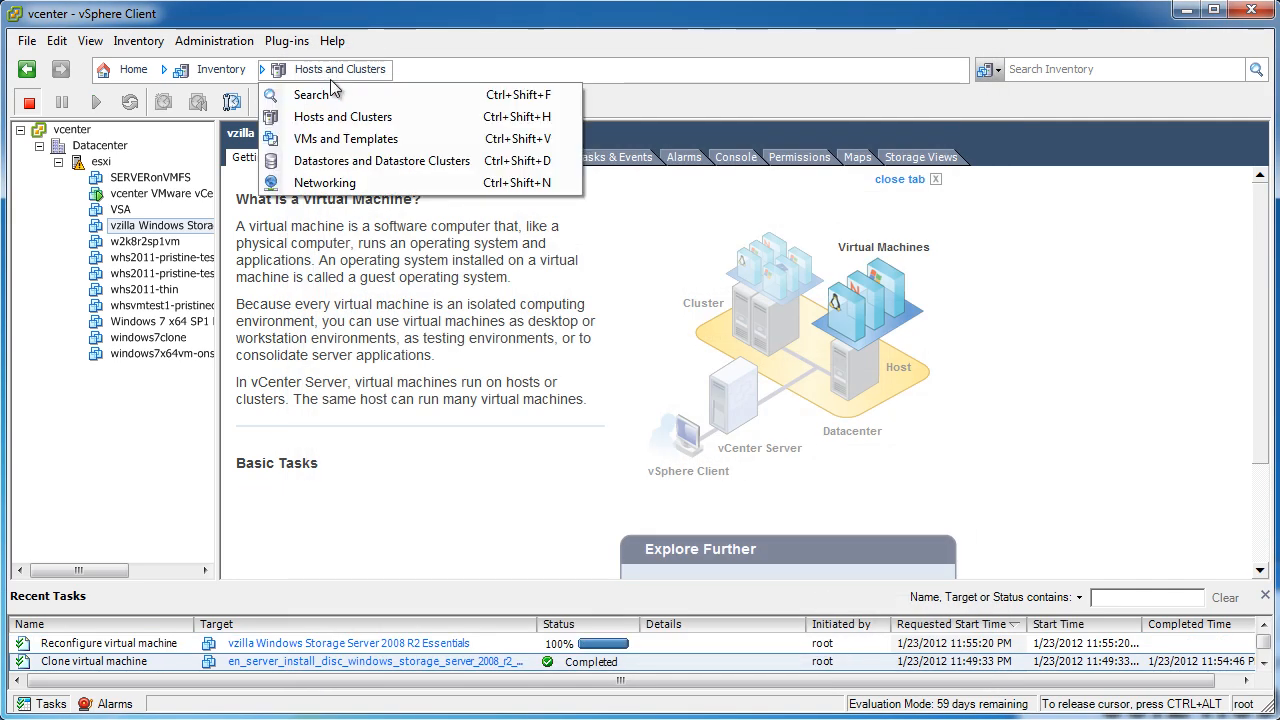
# - In VMs and Templates, start converting the install template to a VM on esxi, then cancel at review
pyautogui.click(340, 140)
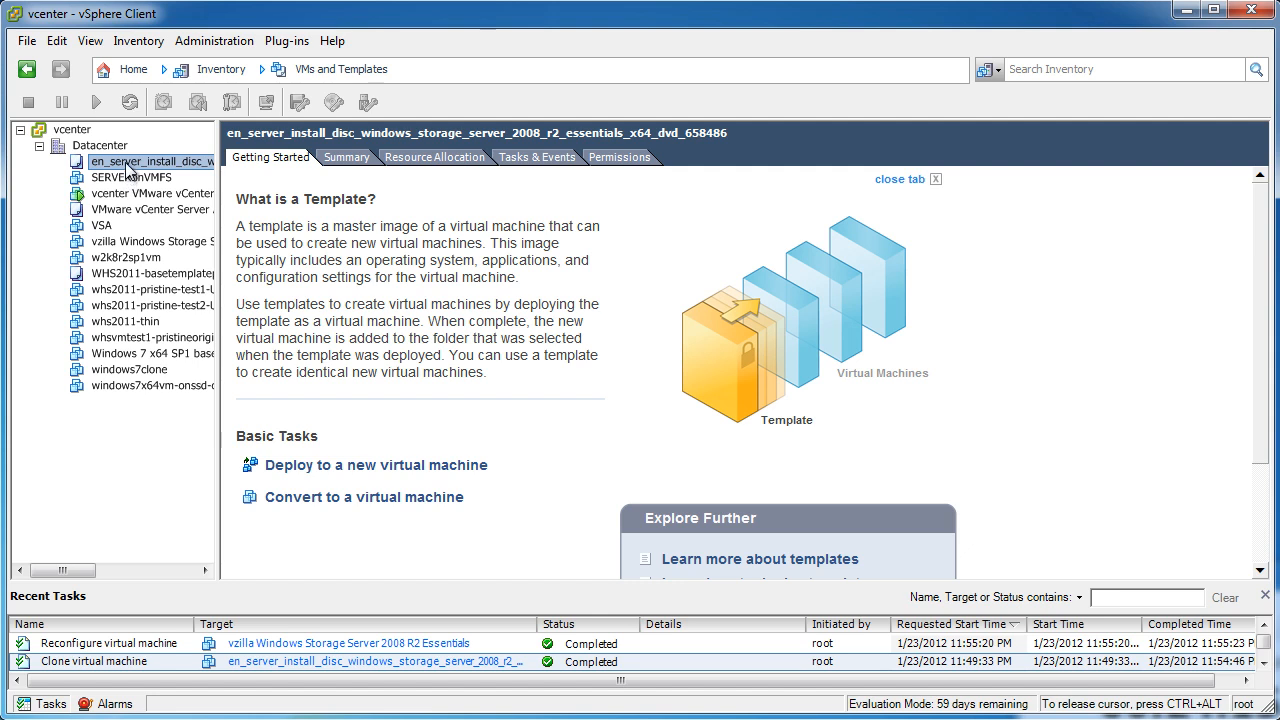
pyautogui.rightClick(126, 165)
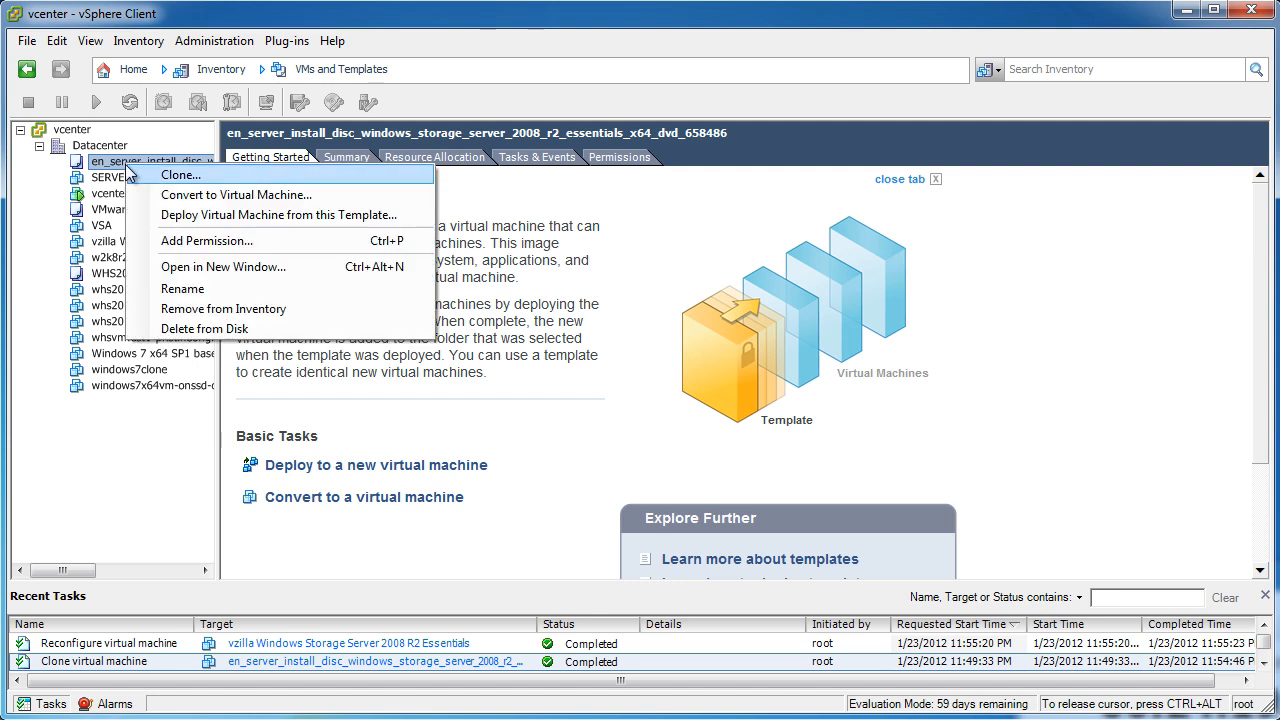
pyautogui.click(155, 195)
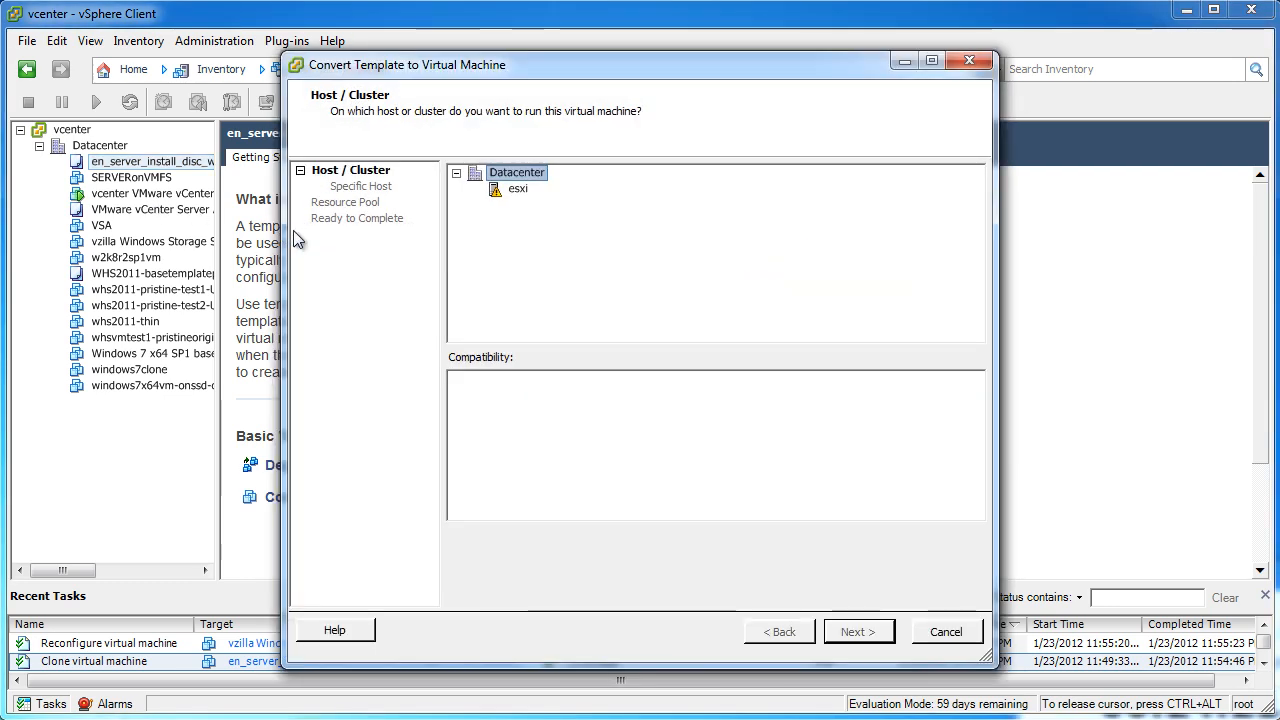
pyautogui.click(517, 189)
pyautogui.click(865, 640)
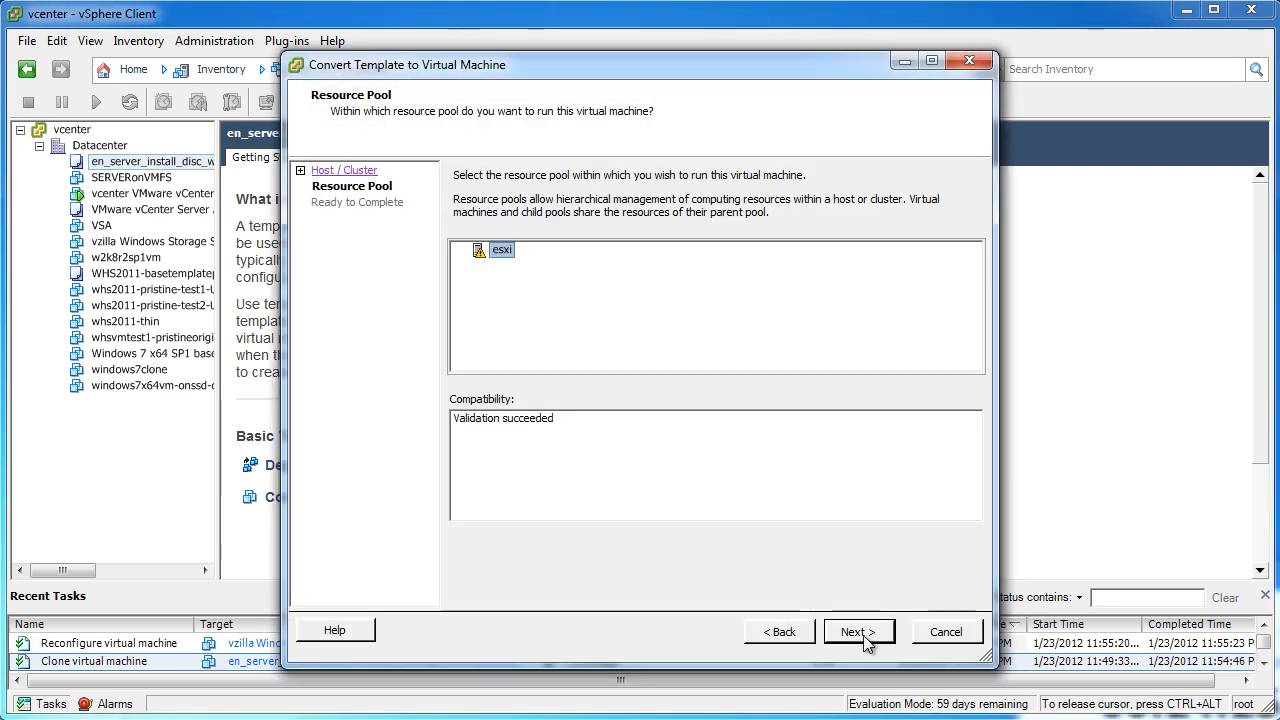
pyautogui.click(865, 640)
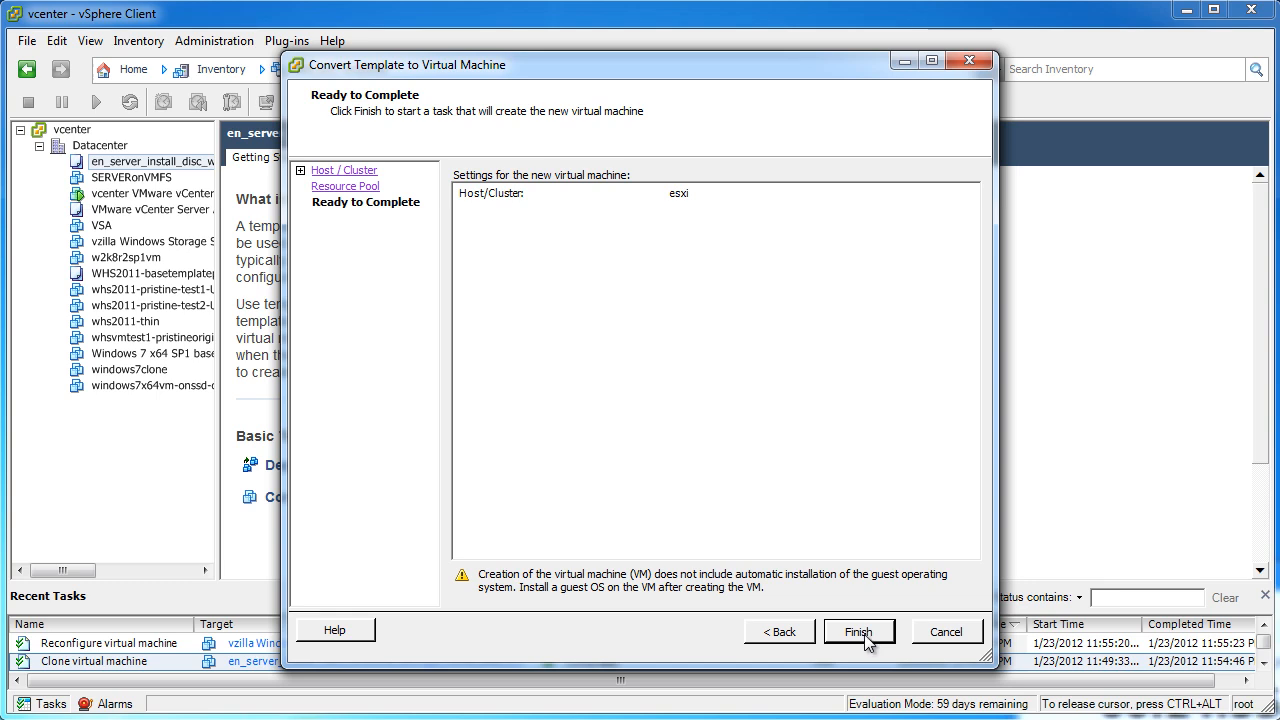
pyautogui.click(944, 633)
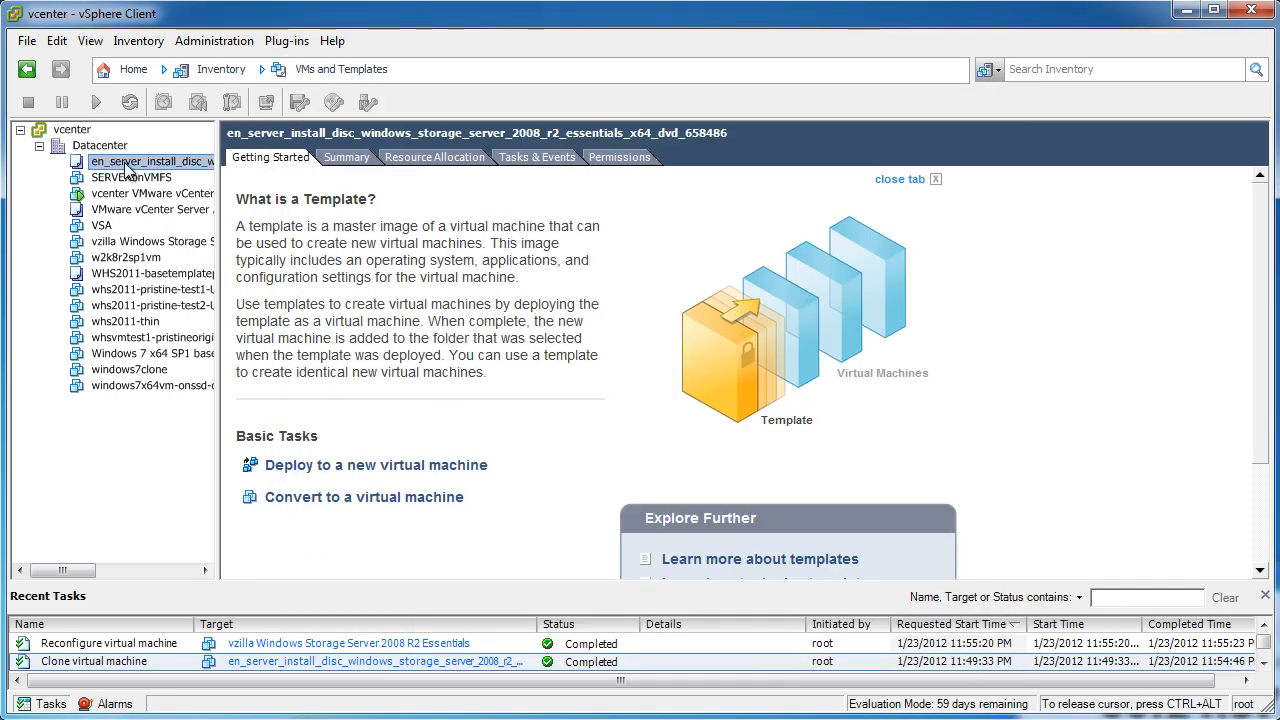
# - Convert the install template to a virtual machine on host esxi and finish the wizard
pyautogui.rightClick(139, 173)
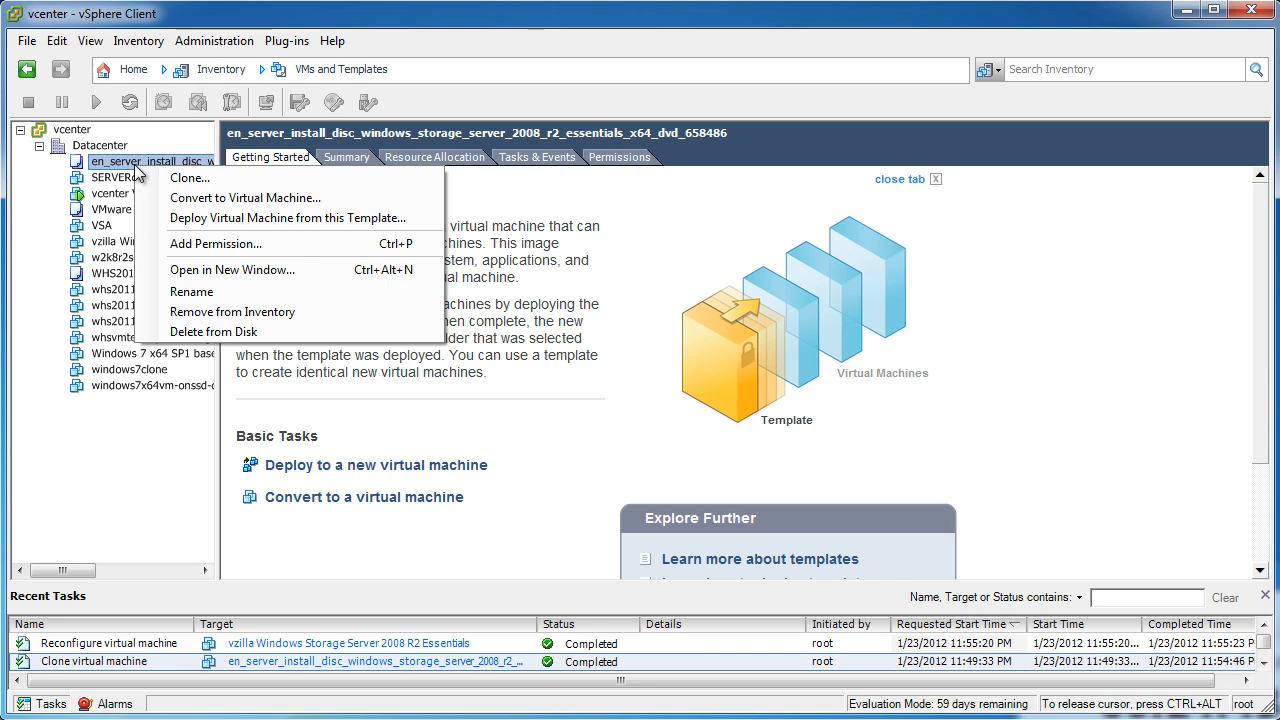
pyautogui.click(205, 198)
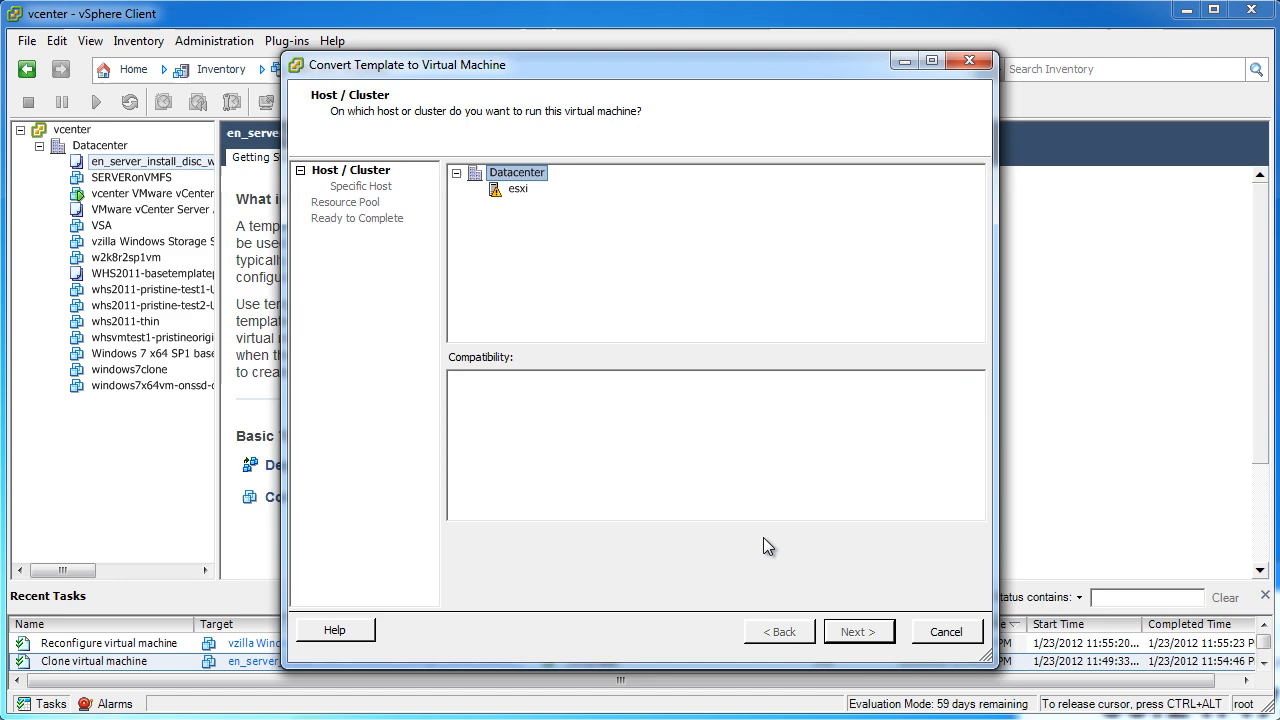
pyautogui.click(520, 188)
pyautogui.click(857, 634)
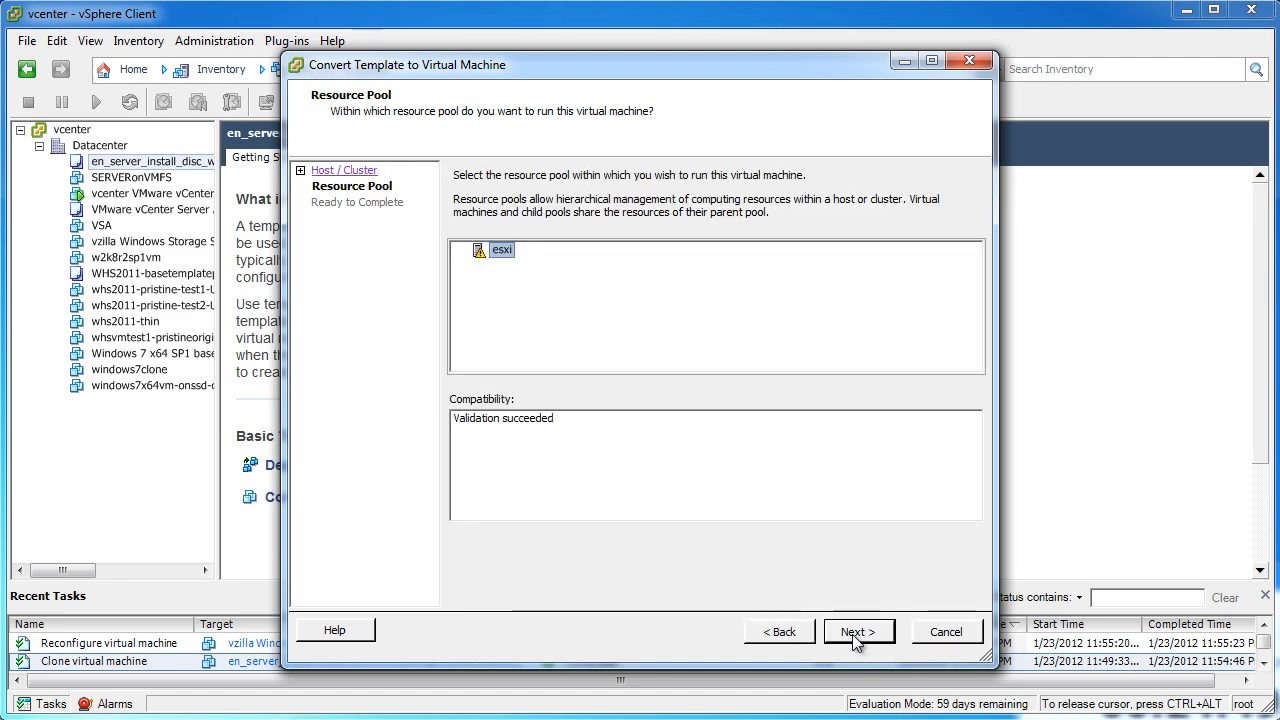
pyautogui.click(856, 634)
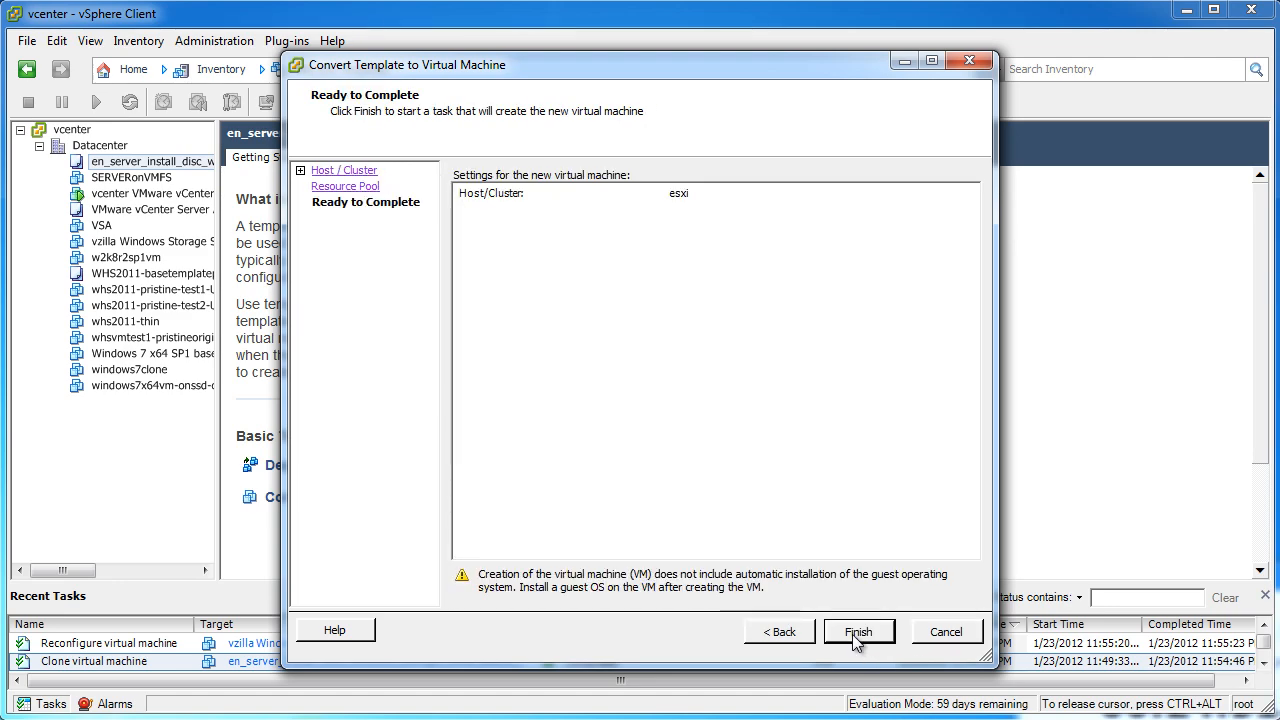
pyautogui.click(856, 632)
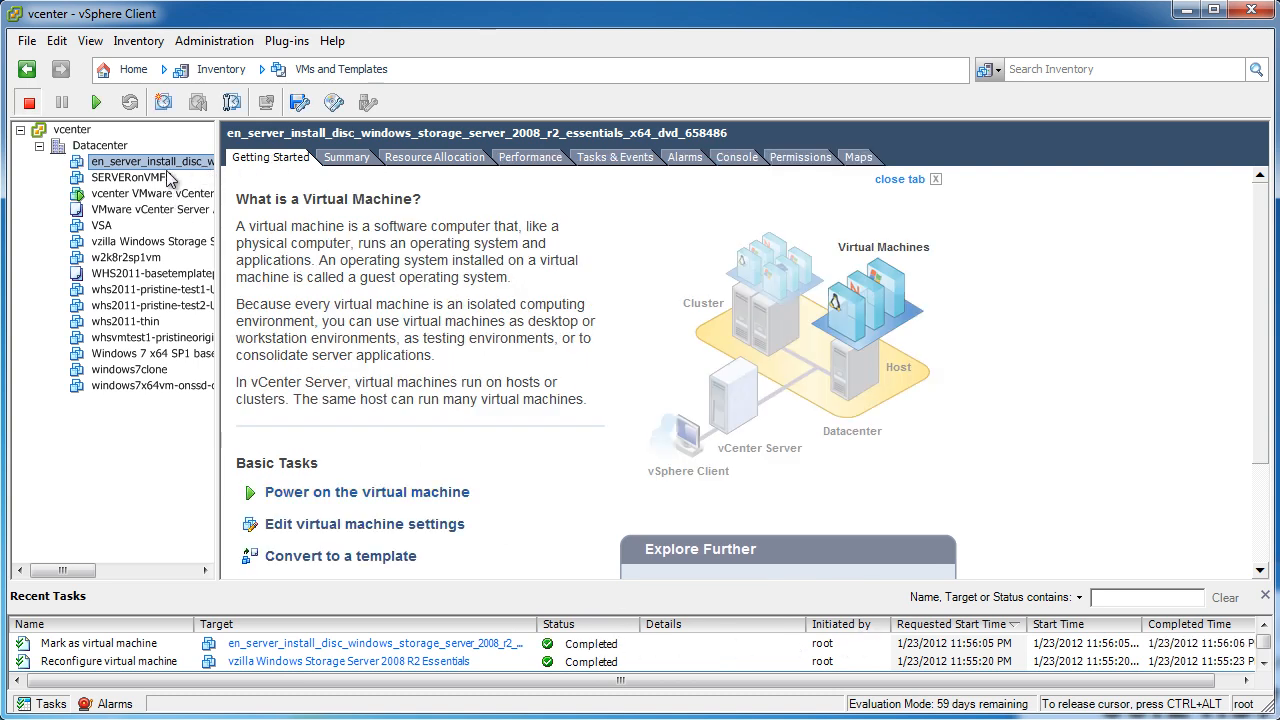
# - Have Network adapter 1 connect at power on, and make CD/DVD drive 1 a non-connecting Client Device
pyautogui.click(295, 524)
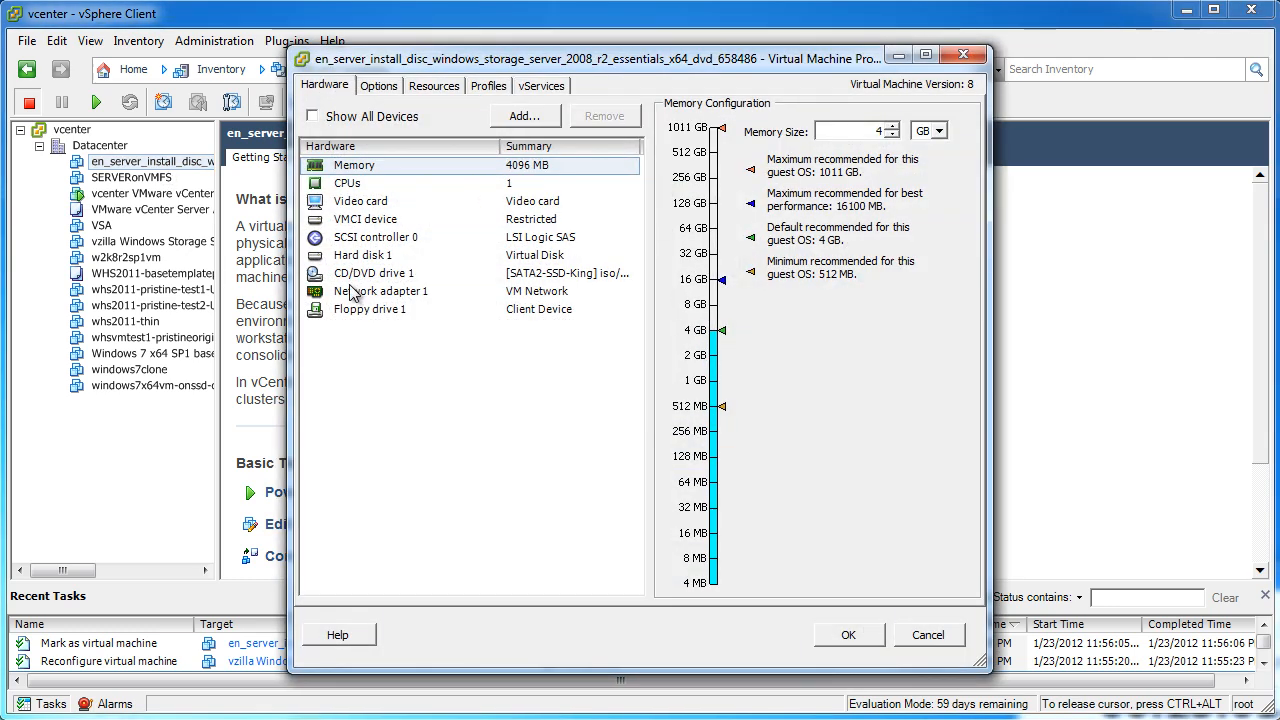
pyautogui.click(357, 291)
pyautogui.click(735, 143)
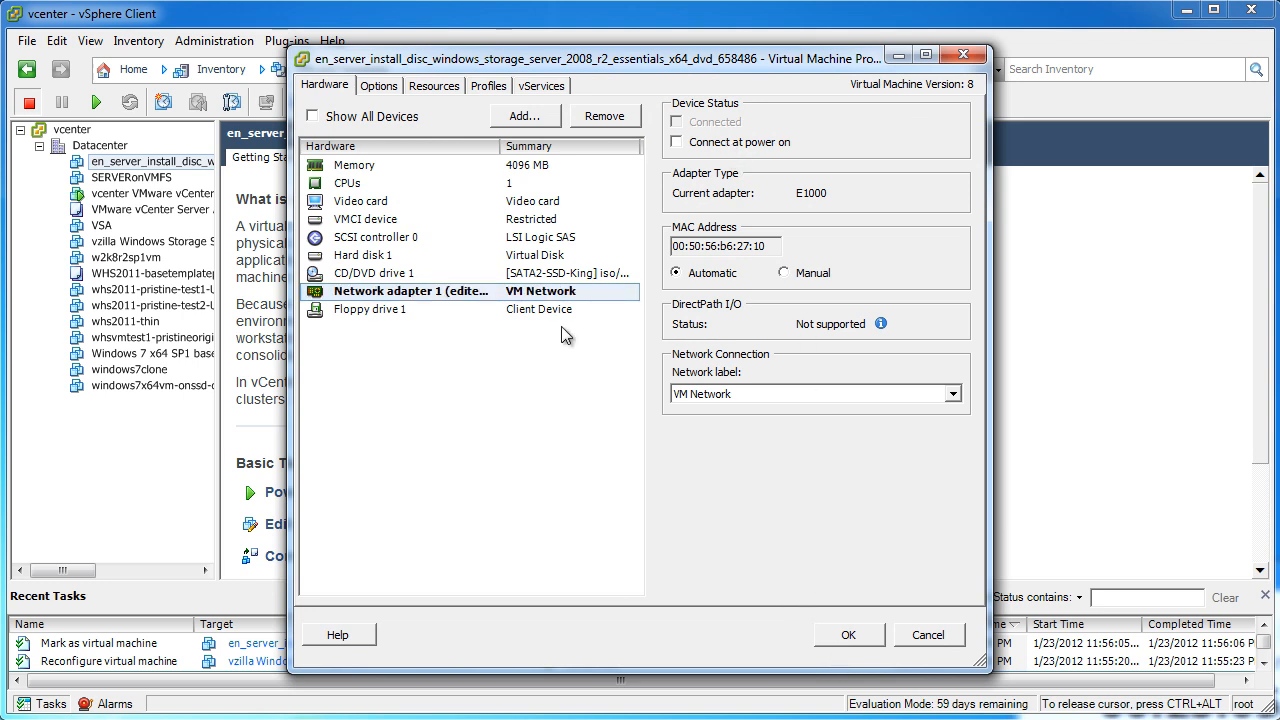
pyautogui.click(700, 142)
pyautogui.click(388, 277)
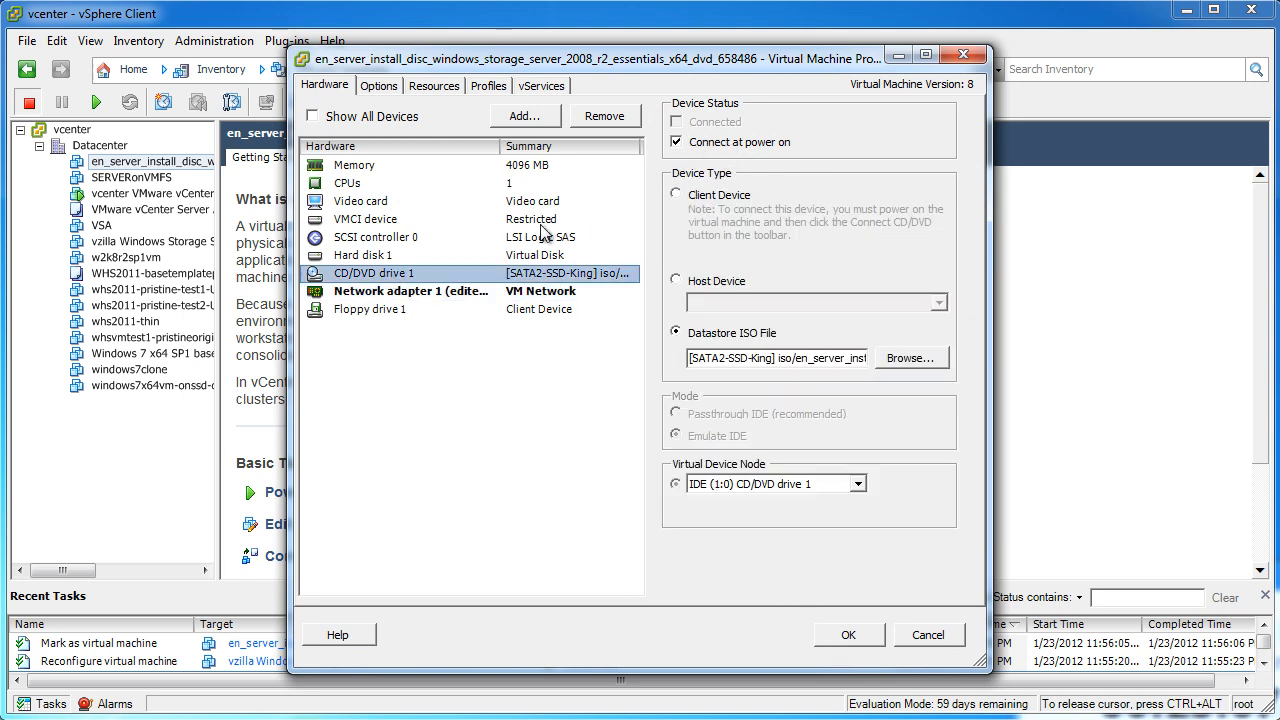
pyautogui.click(712, 142)
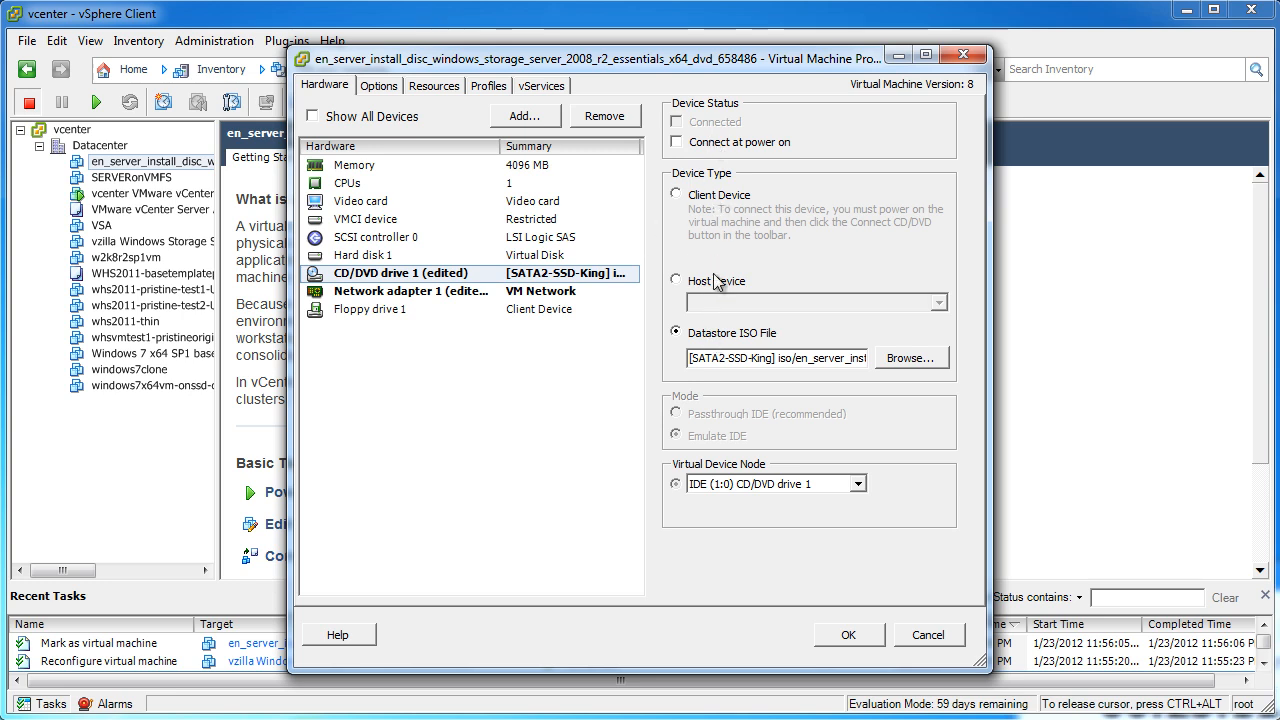
pyautogui.click(700, 196)
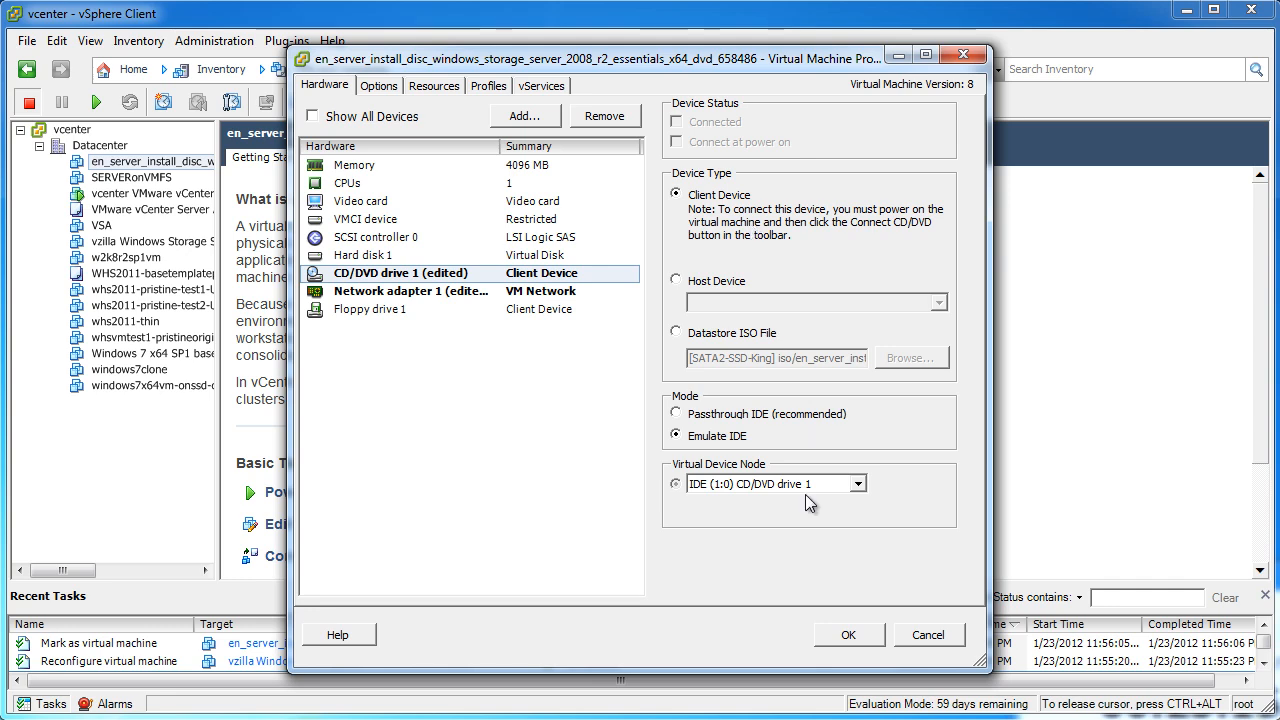
pyautogui.click(845, 634)
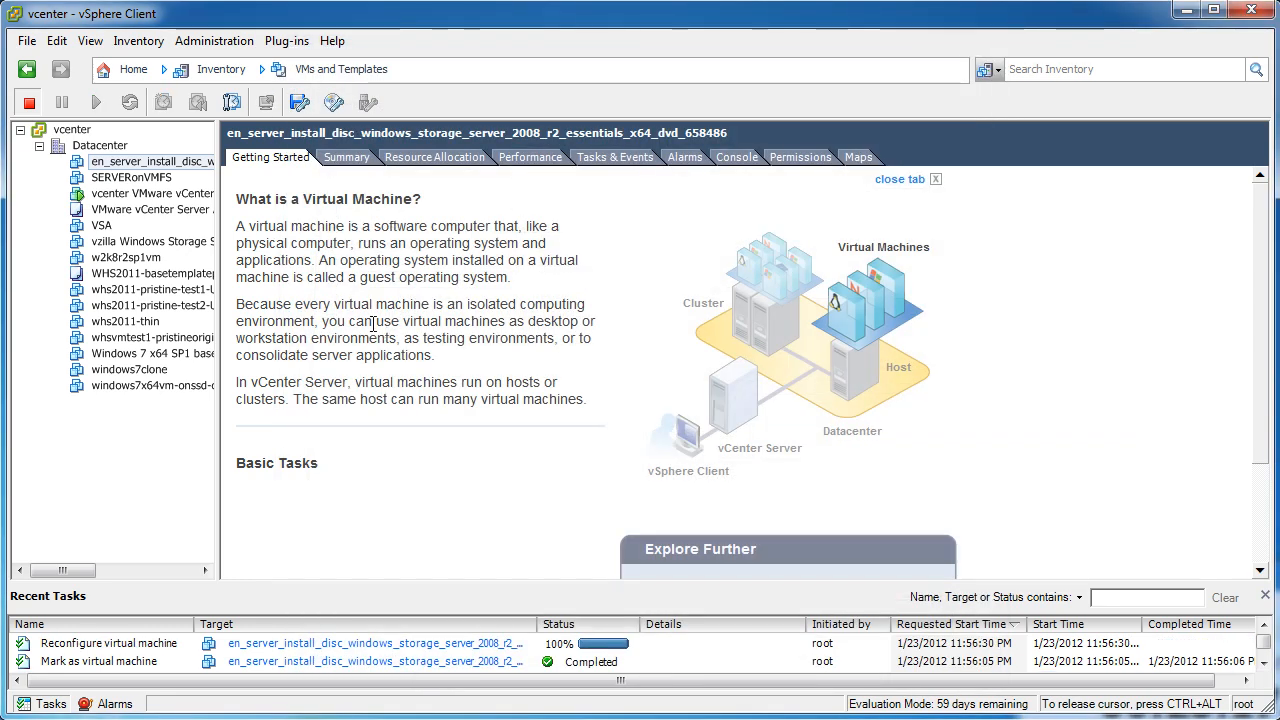
# - Reopen the converted VM's settings to confirm CD/DVD drive 1 is a Client Device
pyautogui.rightClick(156, 162)
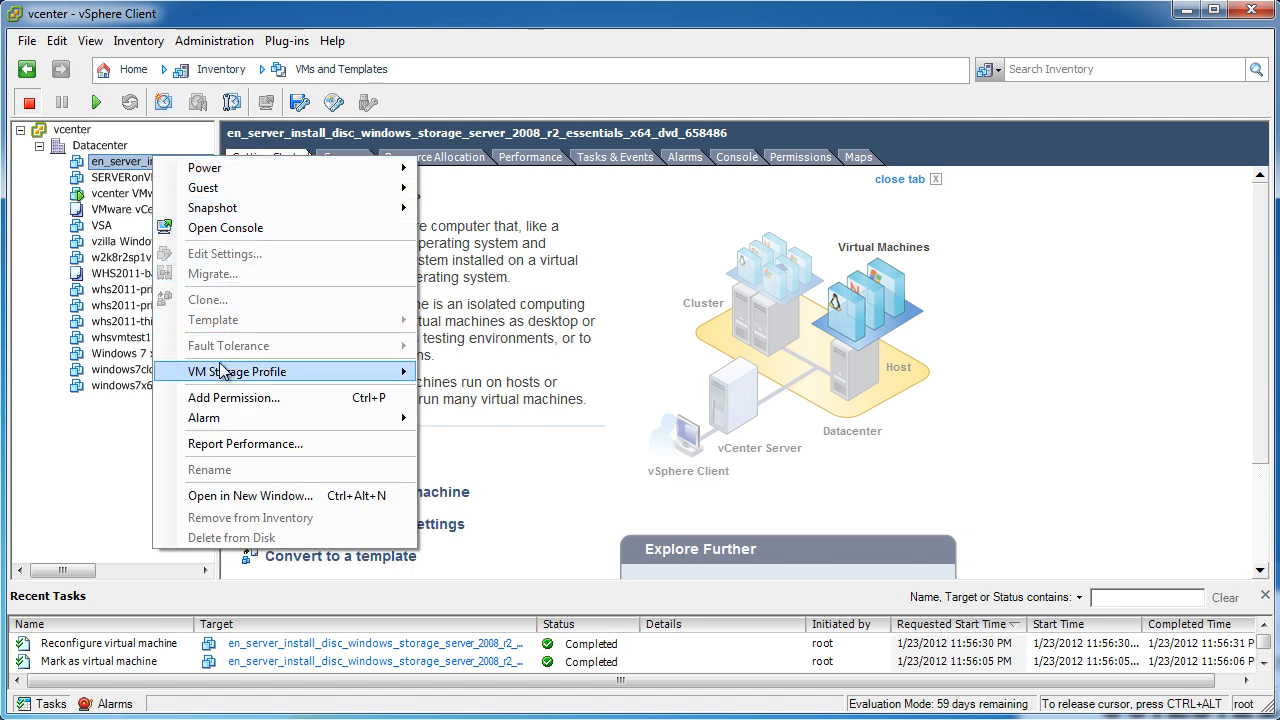
pyautogui.press('Escape')
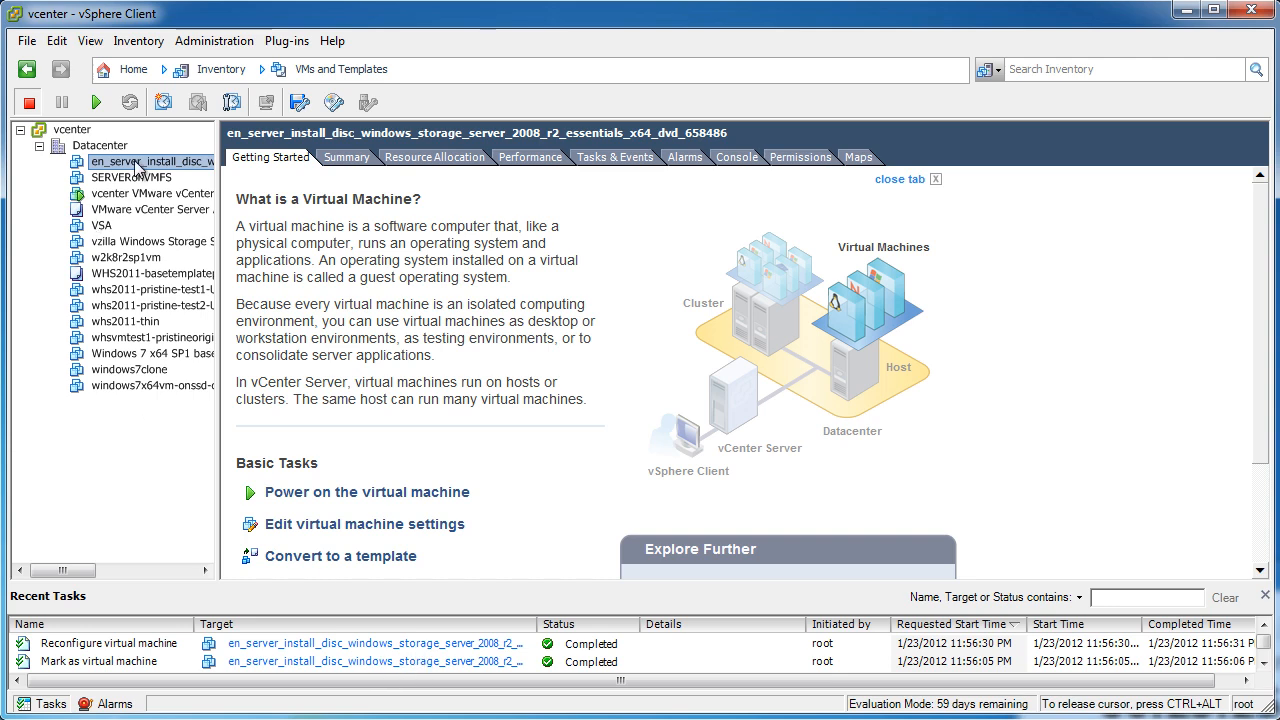
pyautogui.rightClick(137, 168)
pyautogui.click(240, 256)
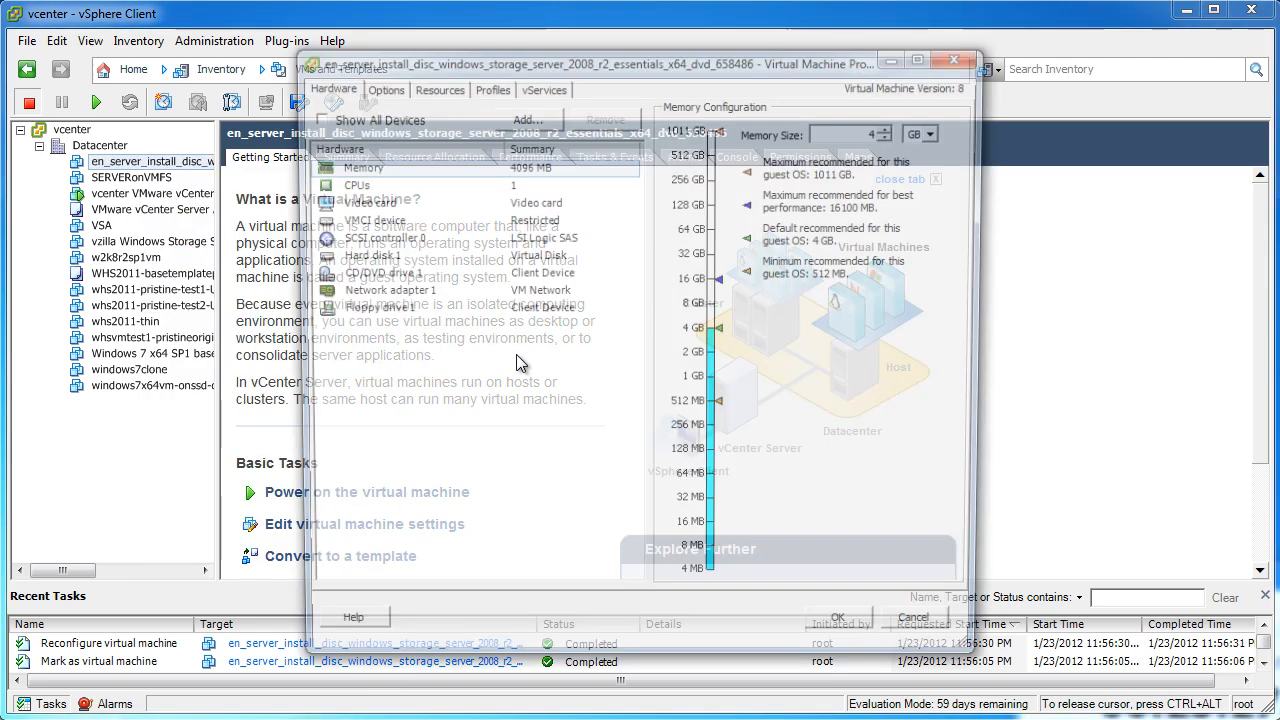
pyautogui.click(370, 272)
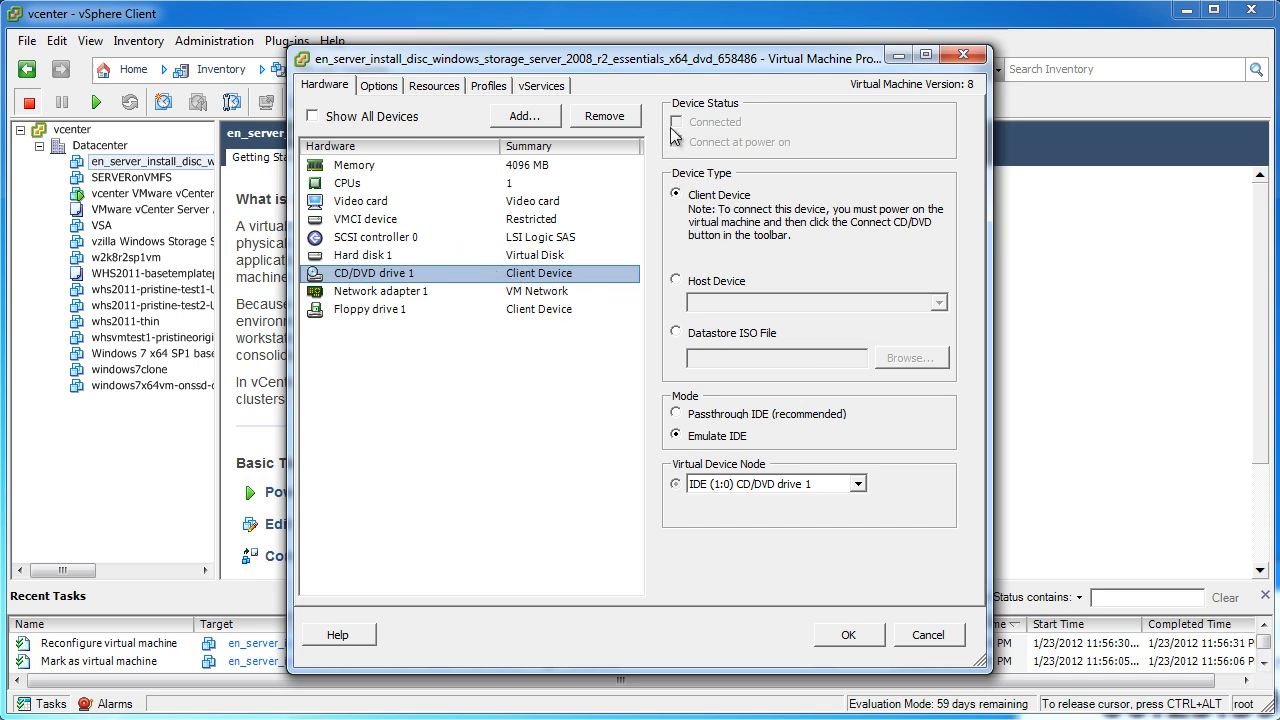
pyautogui.click(848, 634)
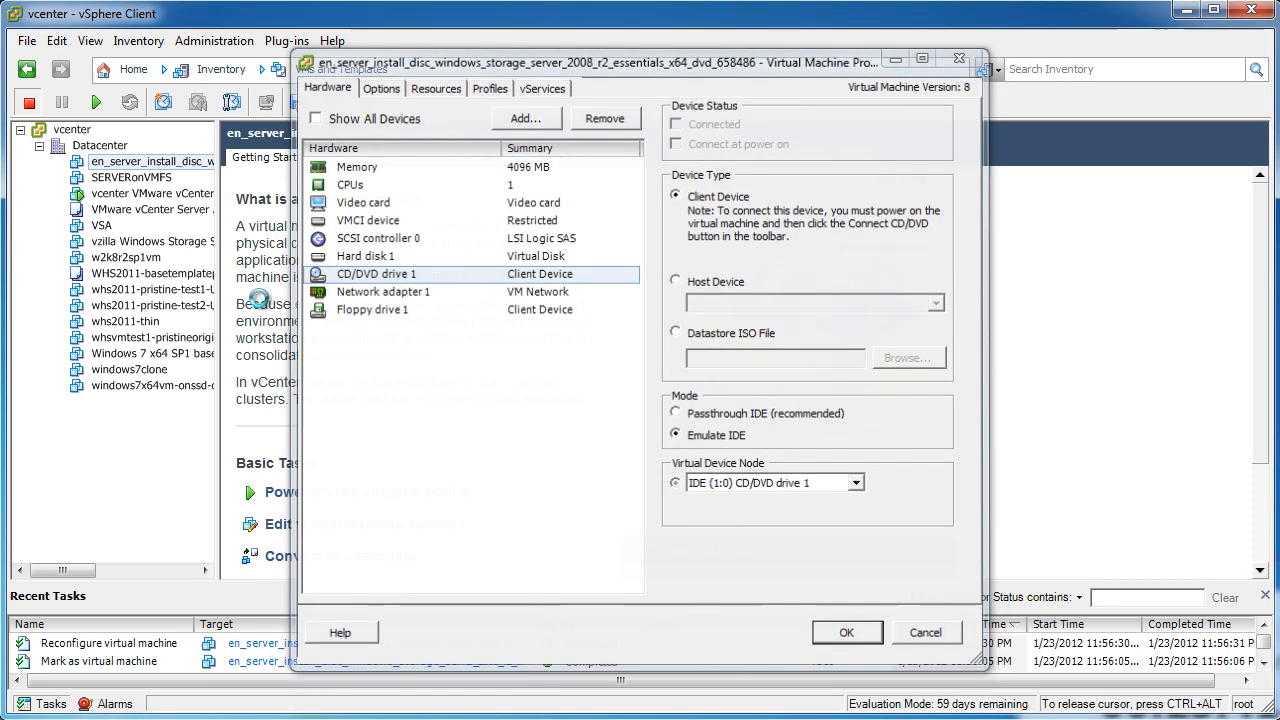
# - Convert the en_server install-disc VM into a template with Template > Convert to Template
pyautogui.rightClick(135, 163)
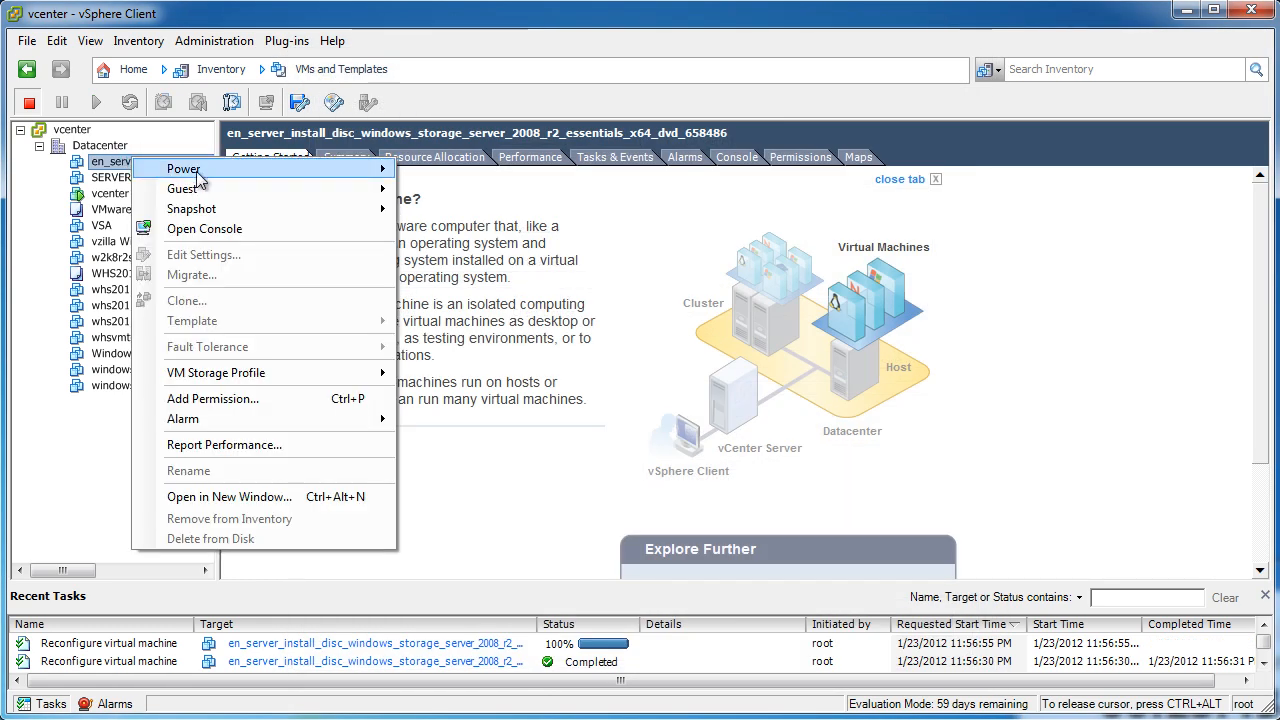
pyautogui.click(110, 165)
pyautogui.rightClick(113, 171)
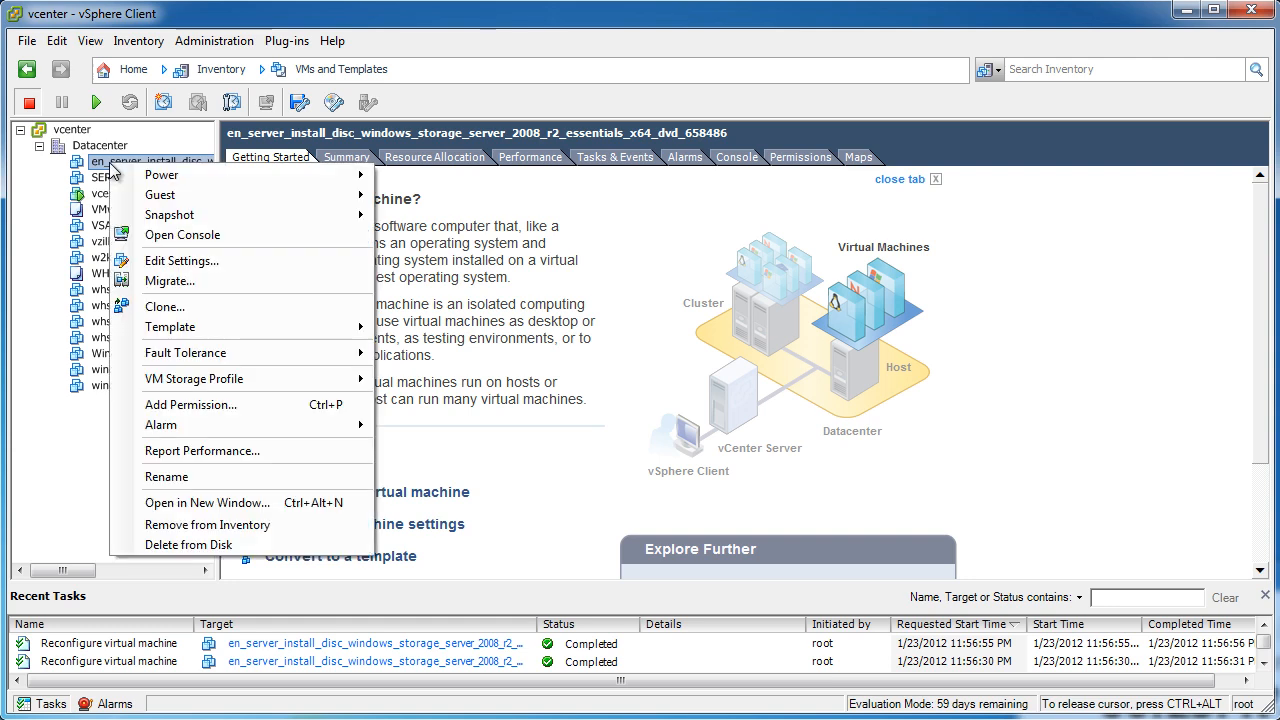
pyautogui.moveTo(172, 335)
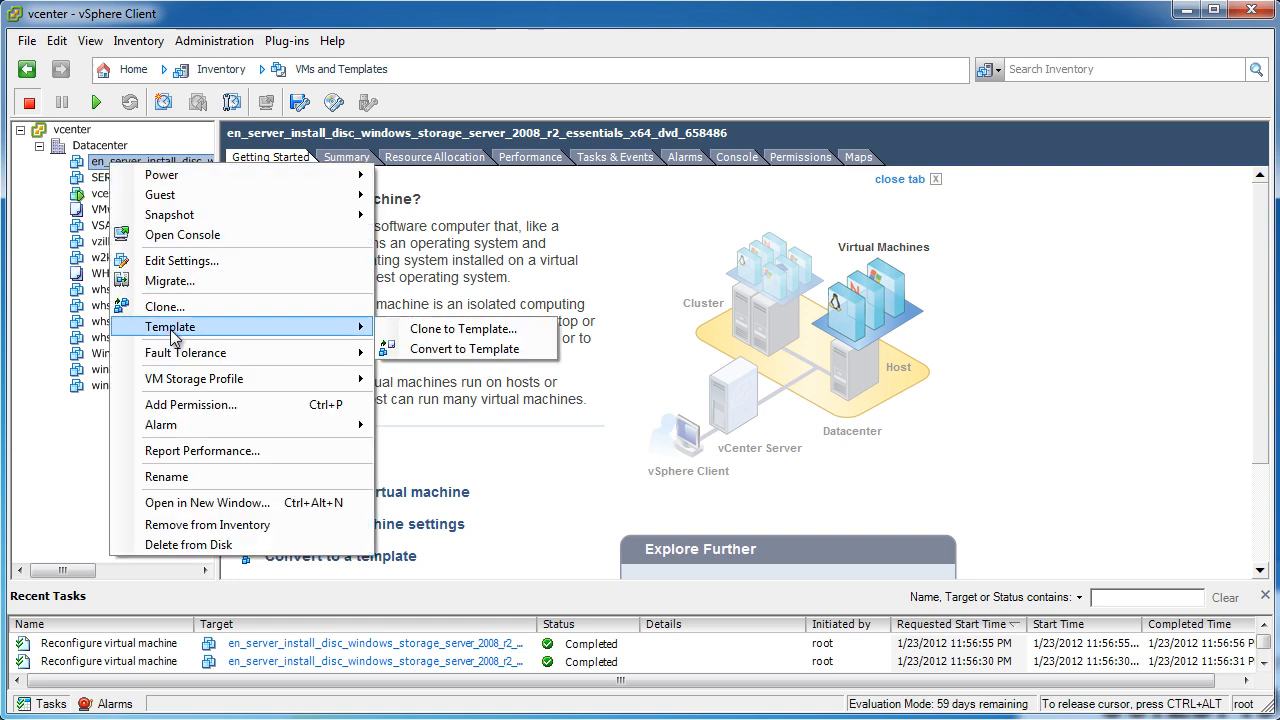
pyautogui.click(412, 348)
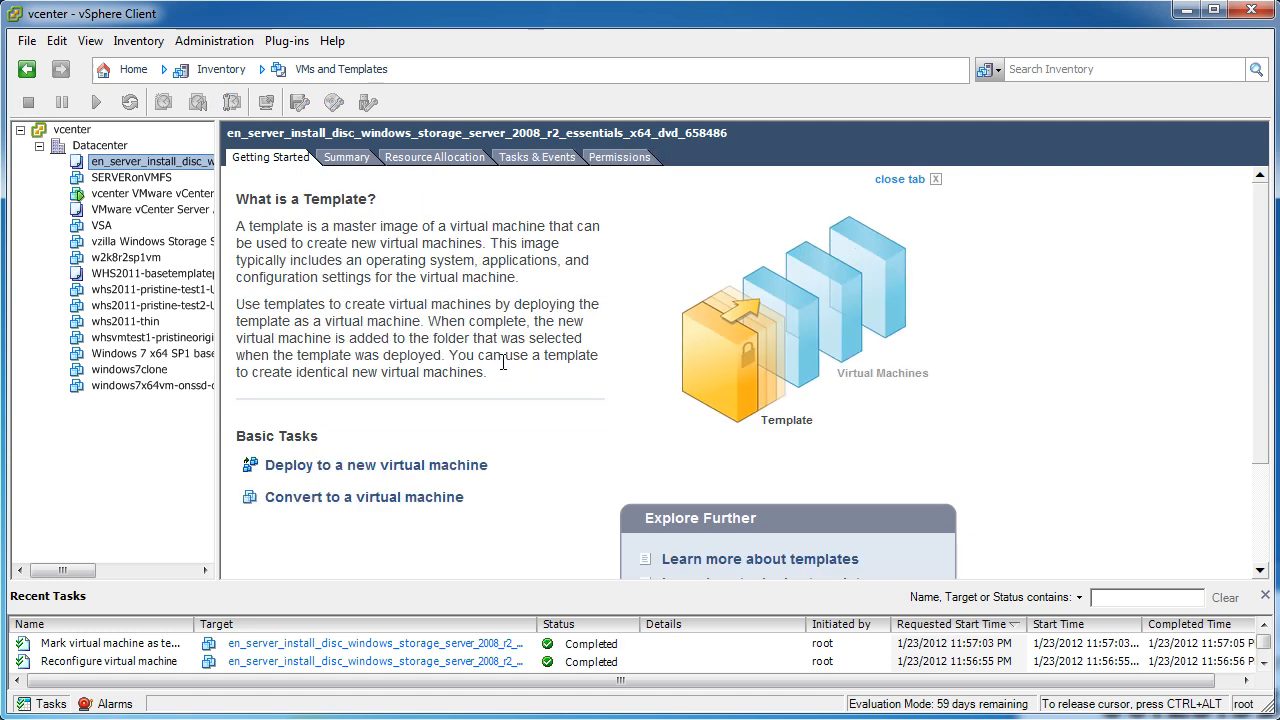
pyautogui.click(343, 70)
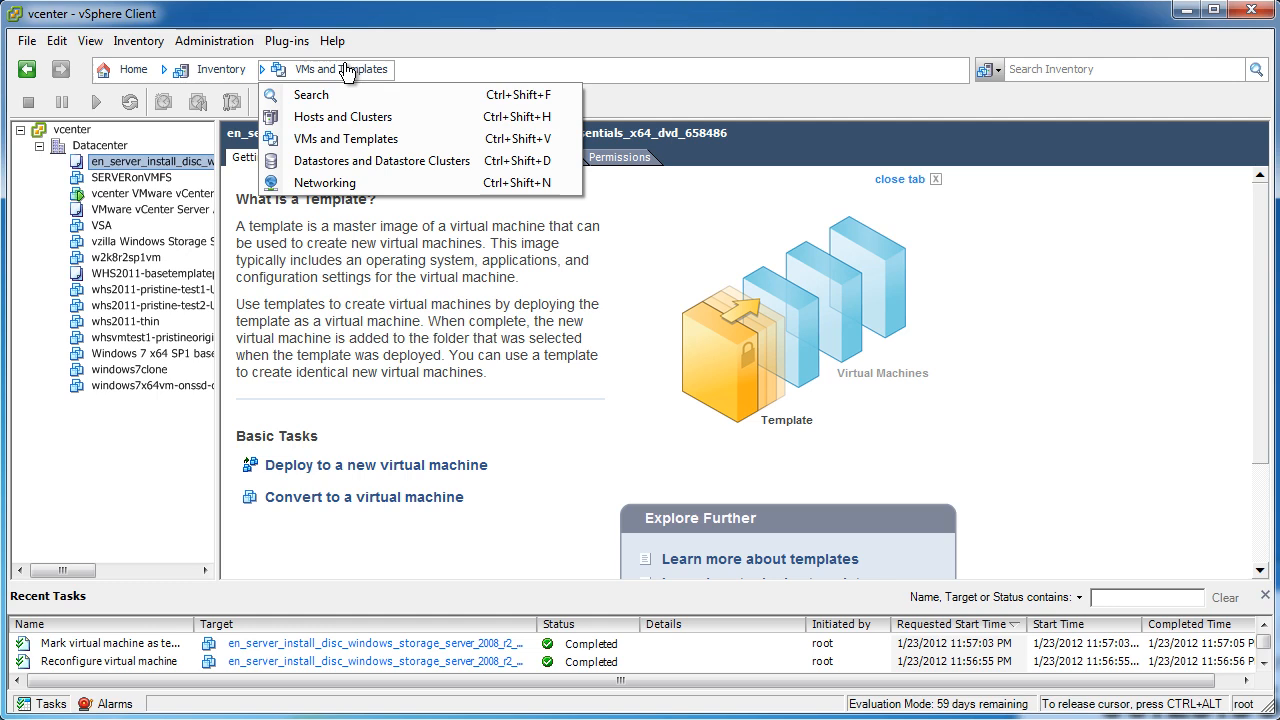
# - In Hosts and Clusters, switch vzilla's CD/DVD drive 1 to Client Device and apply
pyautogui.click(330, 118)
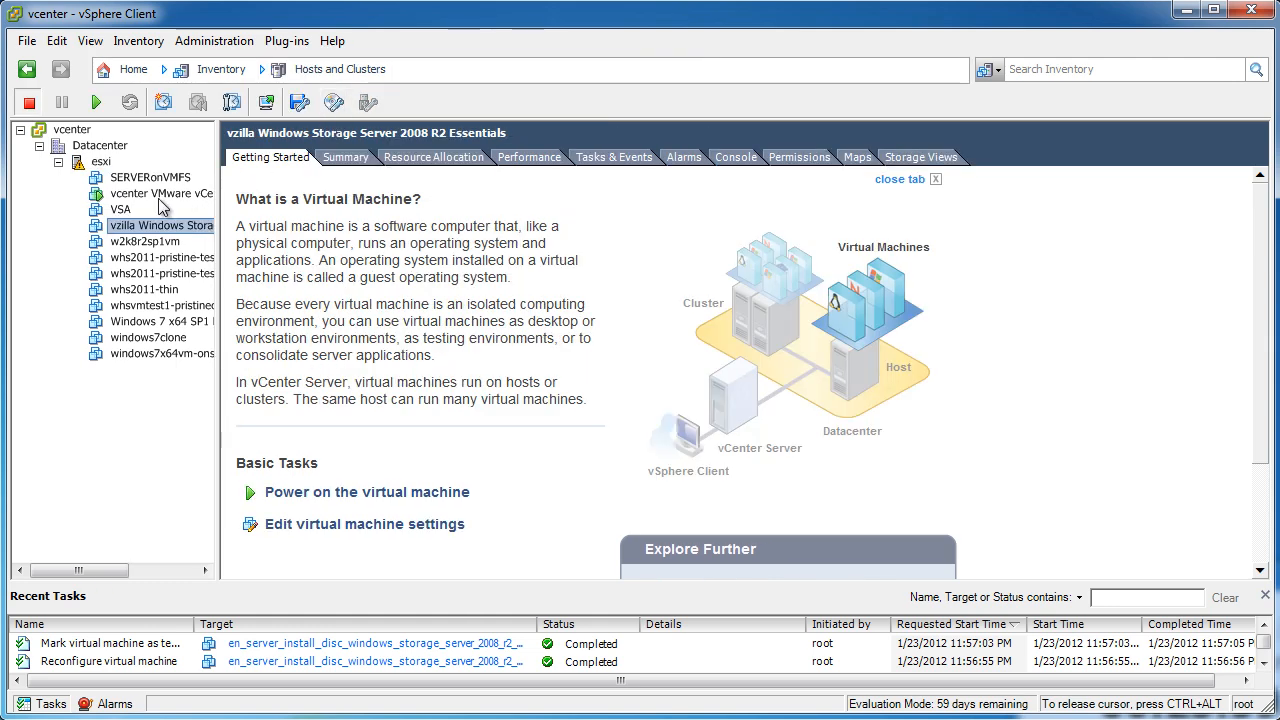
pyautogui.click(158, 194)
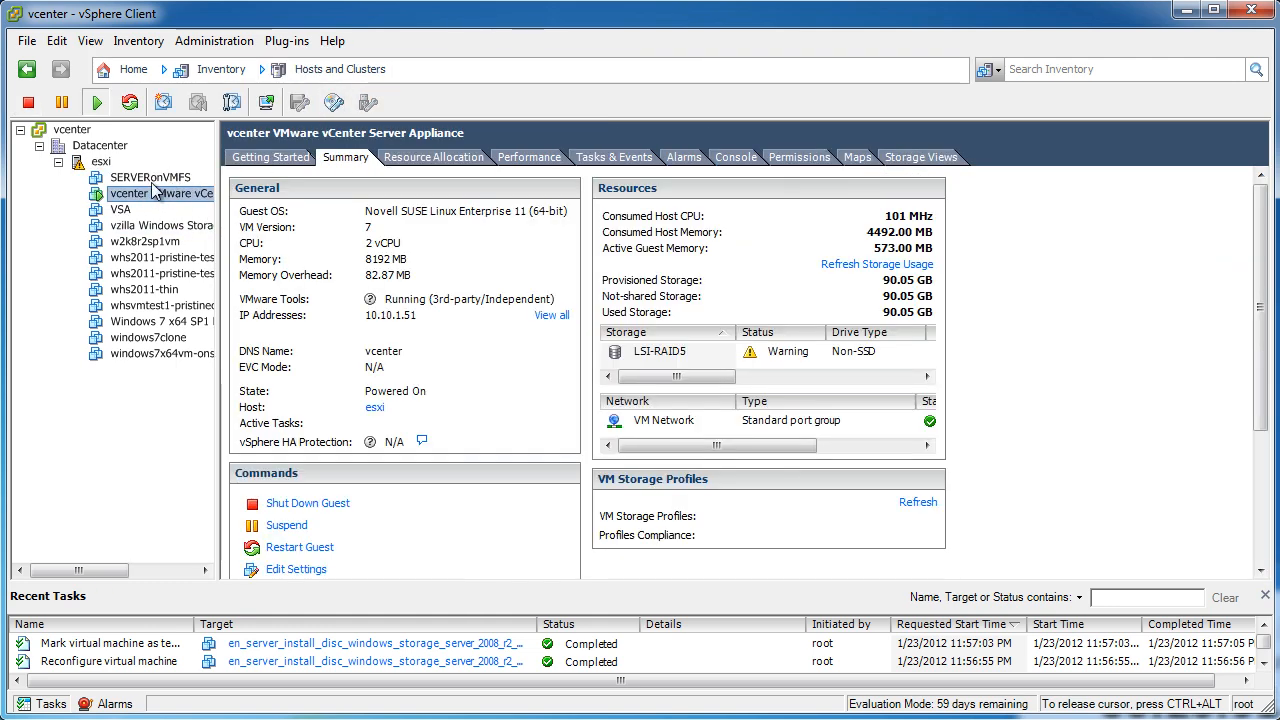
pyautogui.click(150, 226)
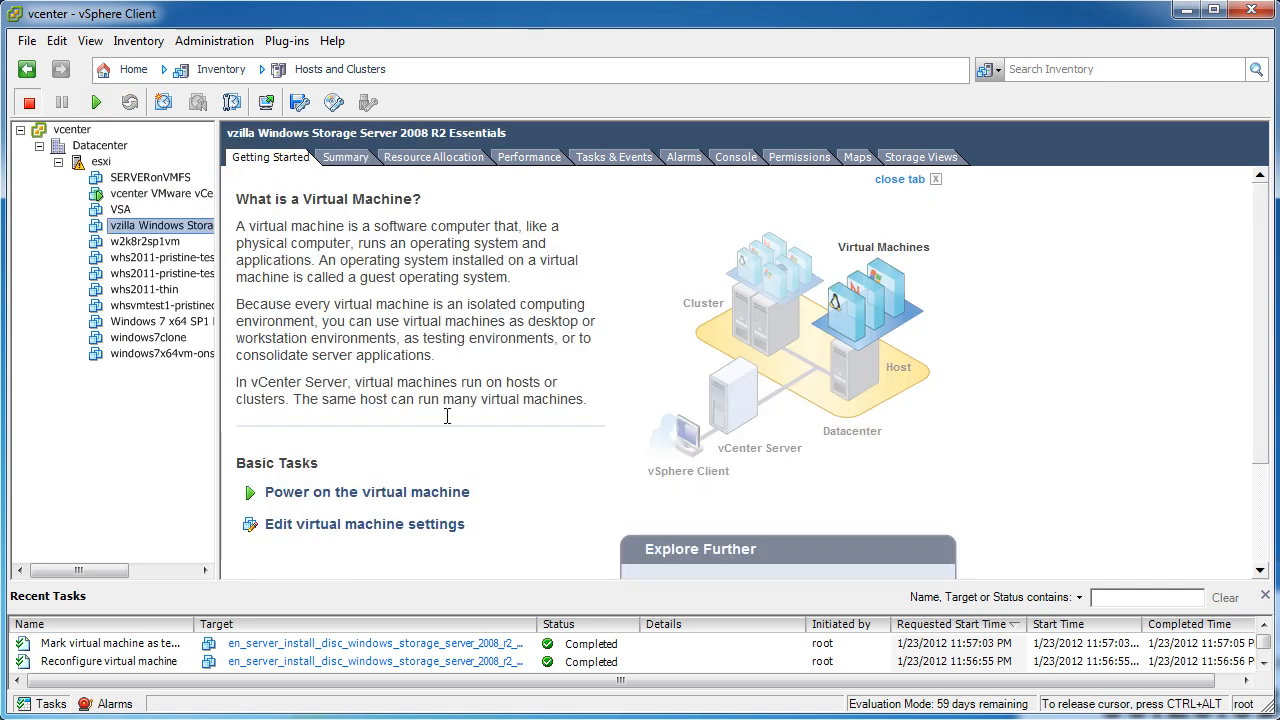
pyautogui.click(322, 527)
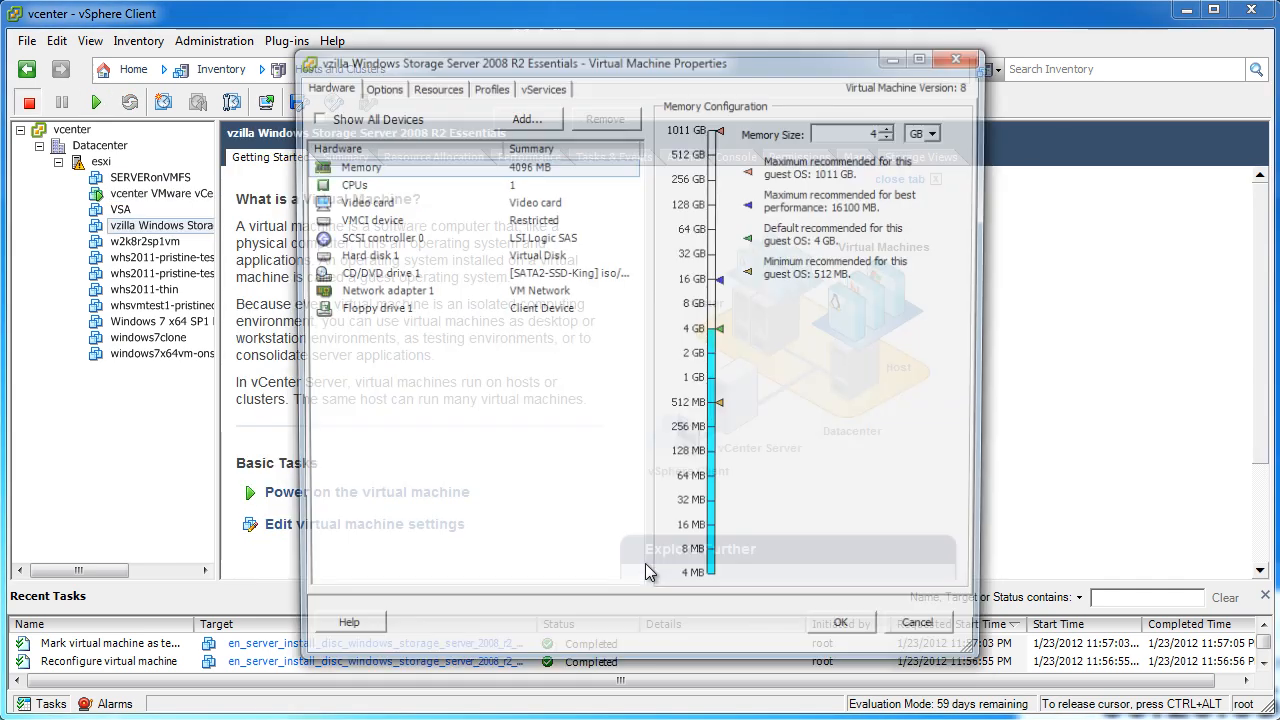
pyautogui.click(372, 276)
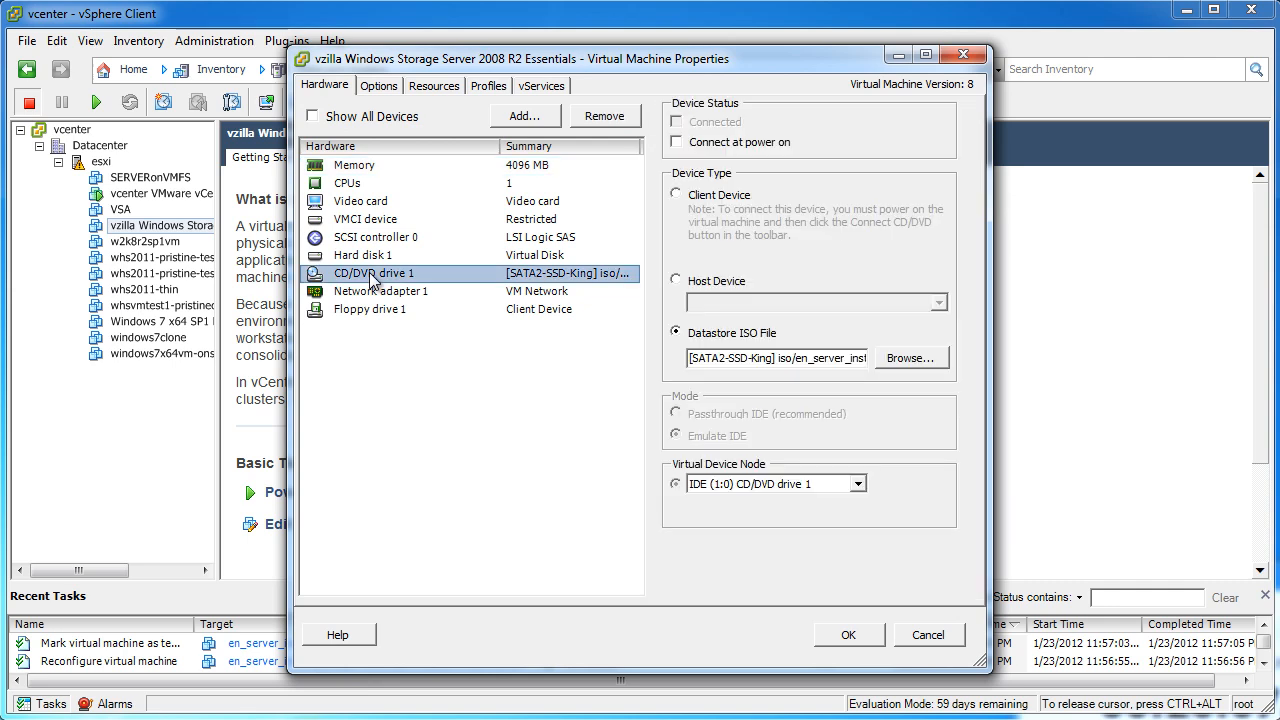
pyautogui.click(710, 196)
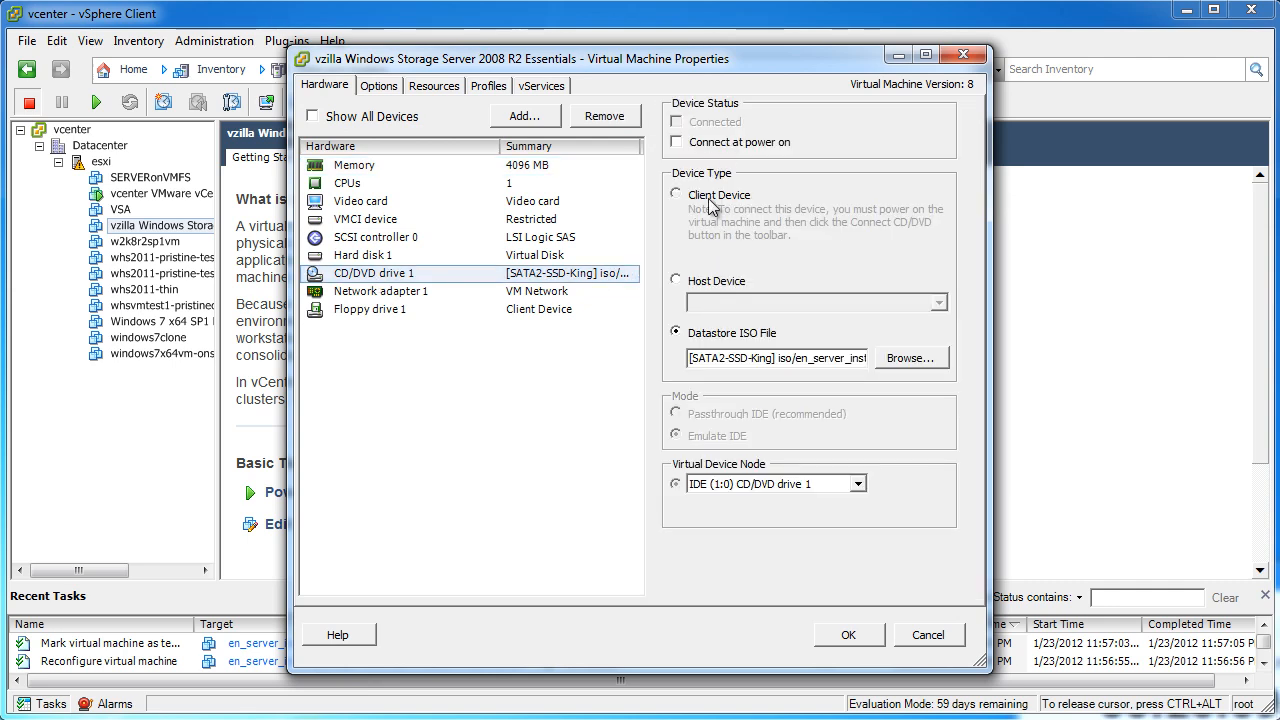
pyautogui.click(845, 636)
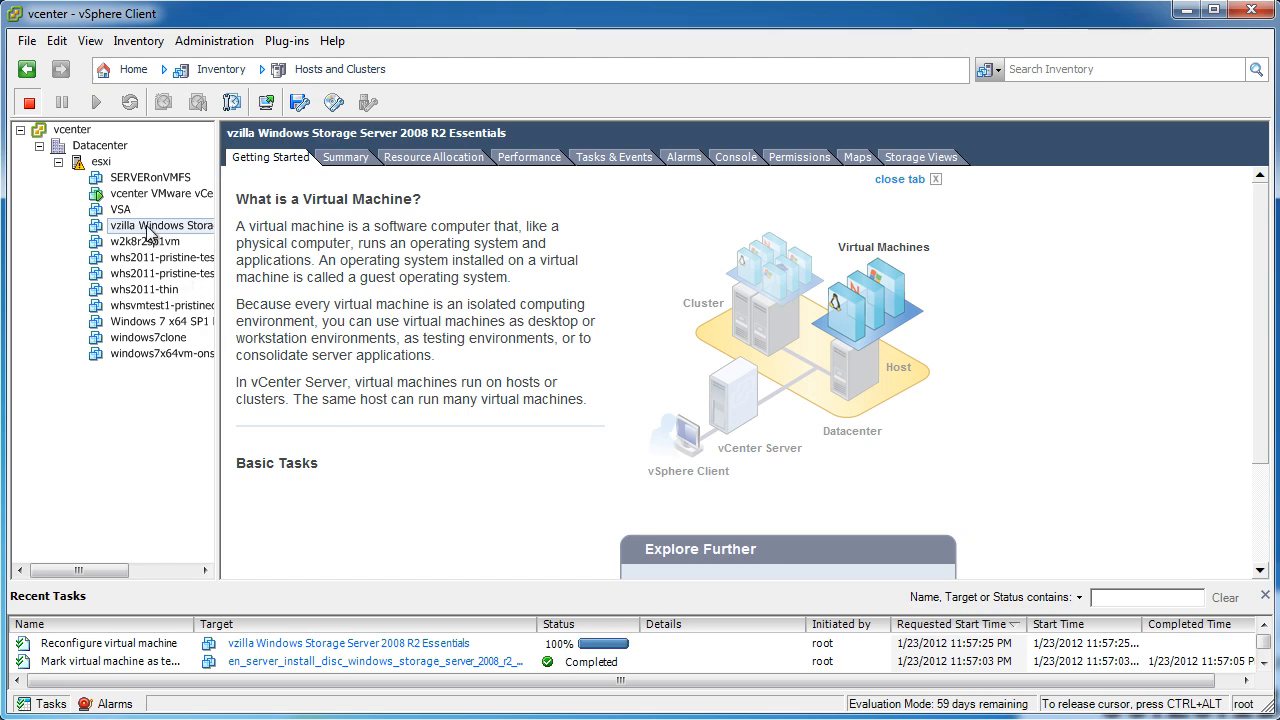
# - Open vzilla's console, power the VM on, and move and enlarge the console window
pyautogui.rightClick(148, 232)
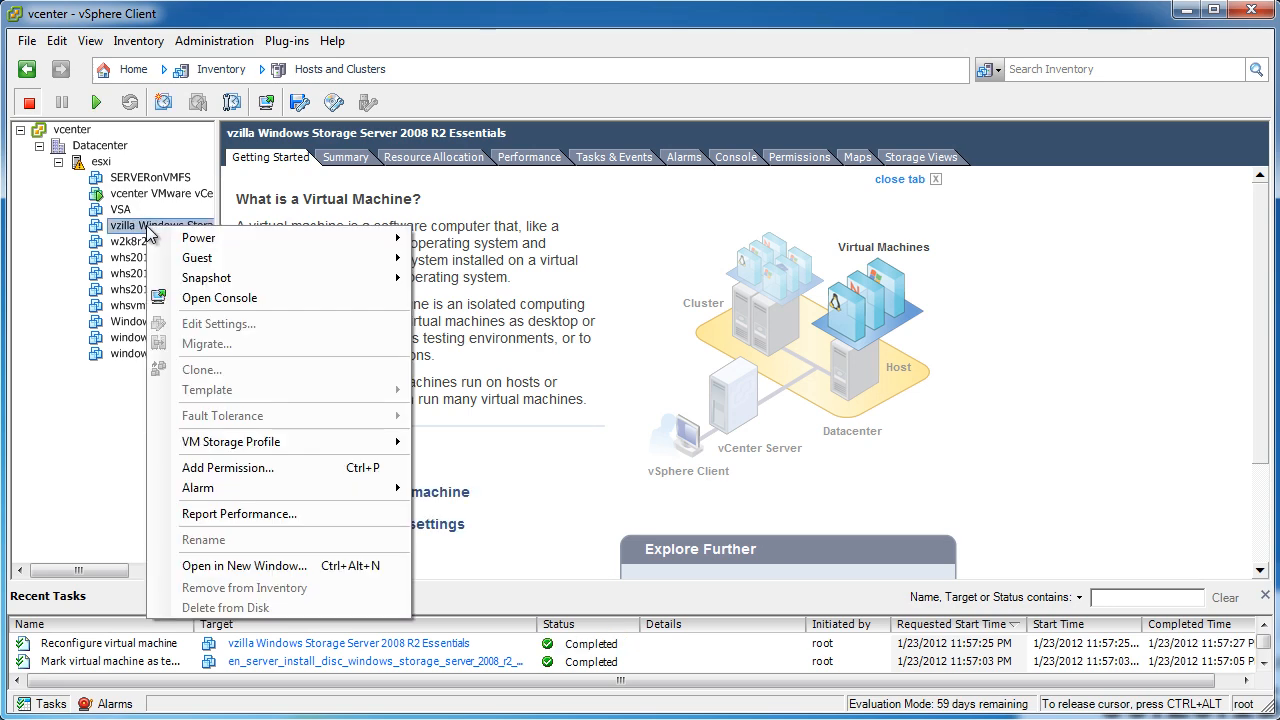
pyautogui.click(209, 300)
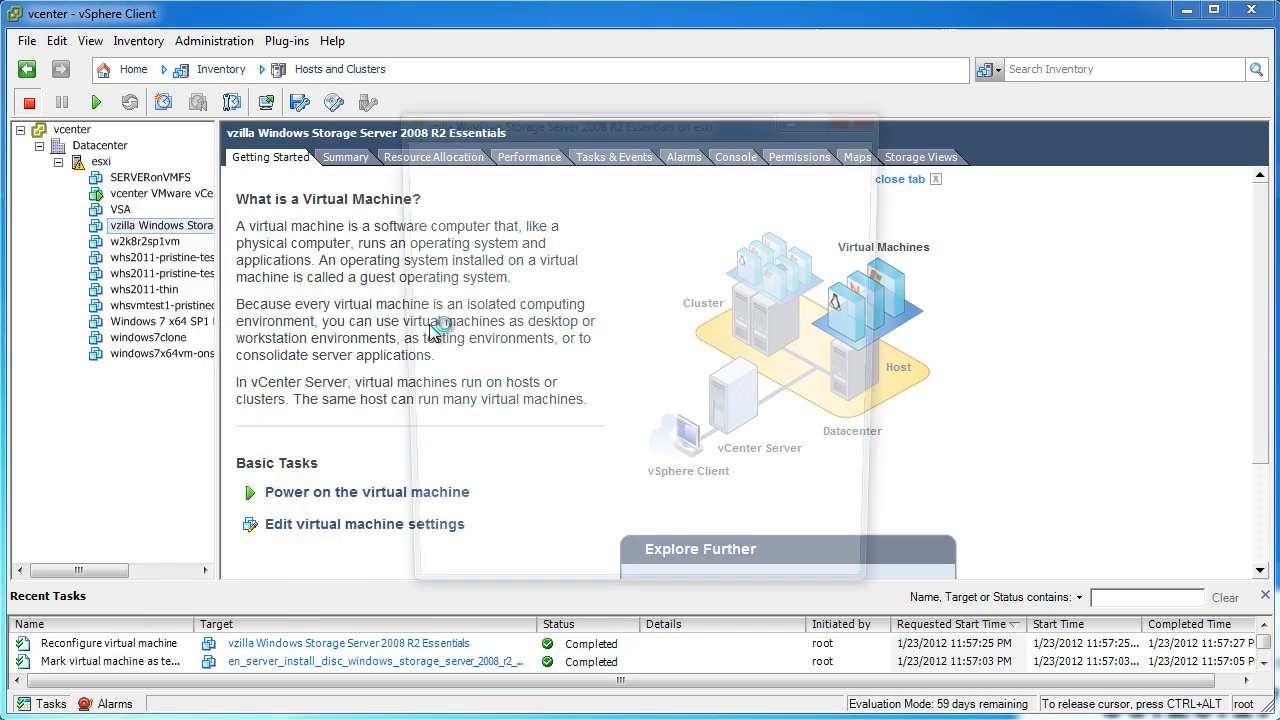
pyautogui.click(480, 174)
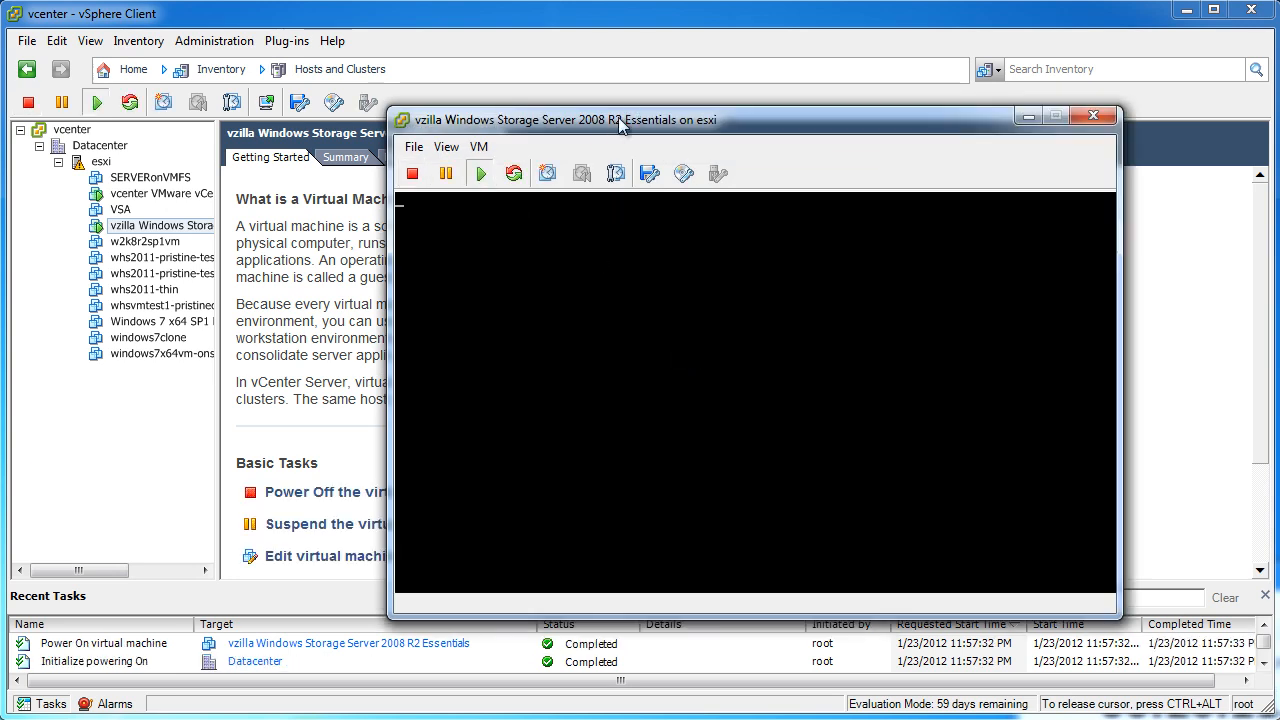
pyautogui.moveTo(620, 123); pyautogui.dragTo(233, 2)
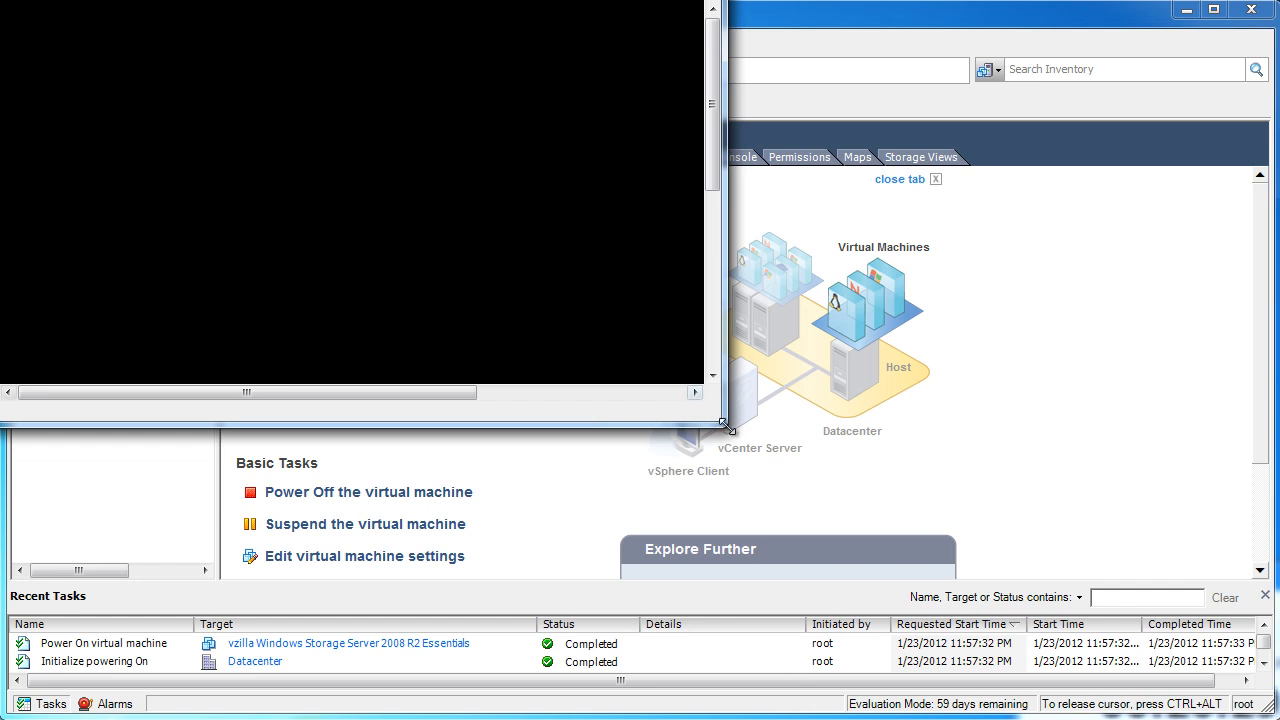
pyautogui.moveTo(722, 427); pyautogui.dragTo(1050, 719)
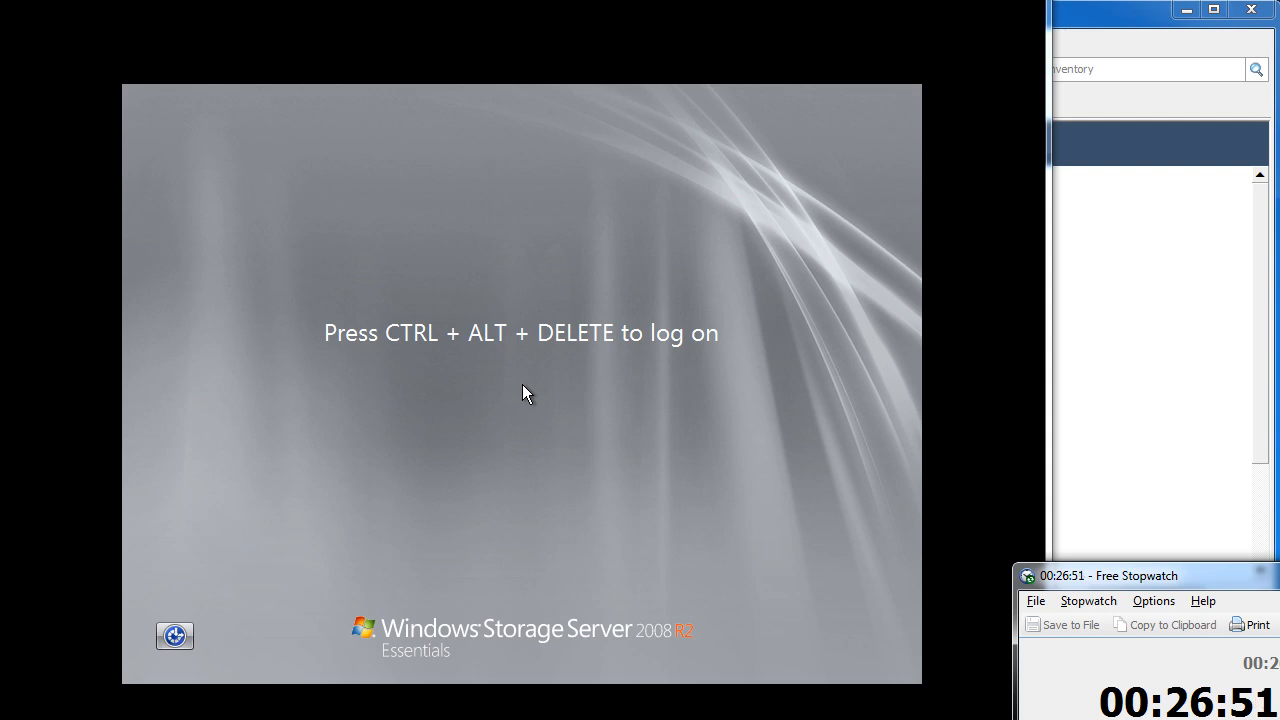
# - Log on to vzilla as Administrator using Ctrl+Alt+Insert and the account password
pyautogui.click(794, 357)
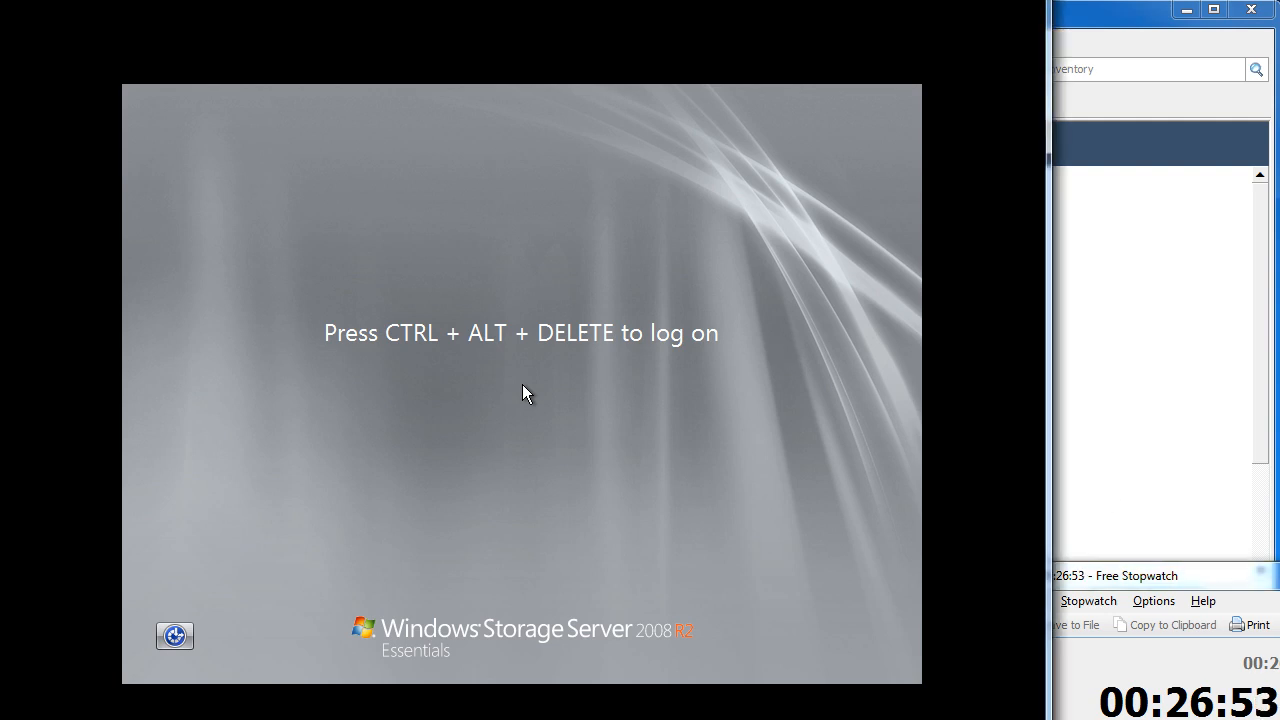
pyautogui.press('ctrl+alt+Insert')
pyautogui.write('••••••')
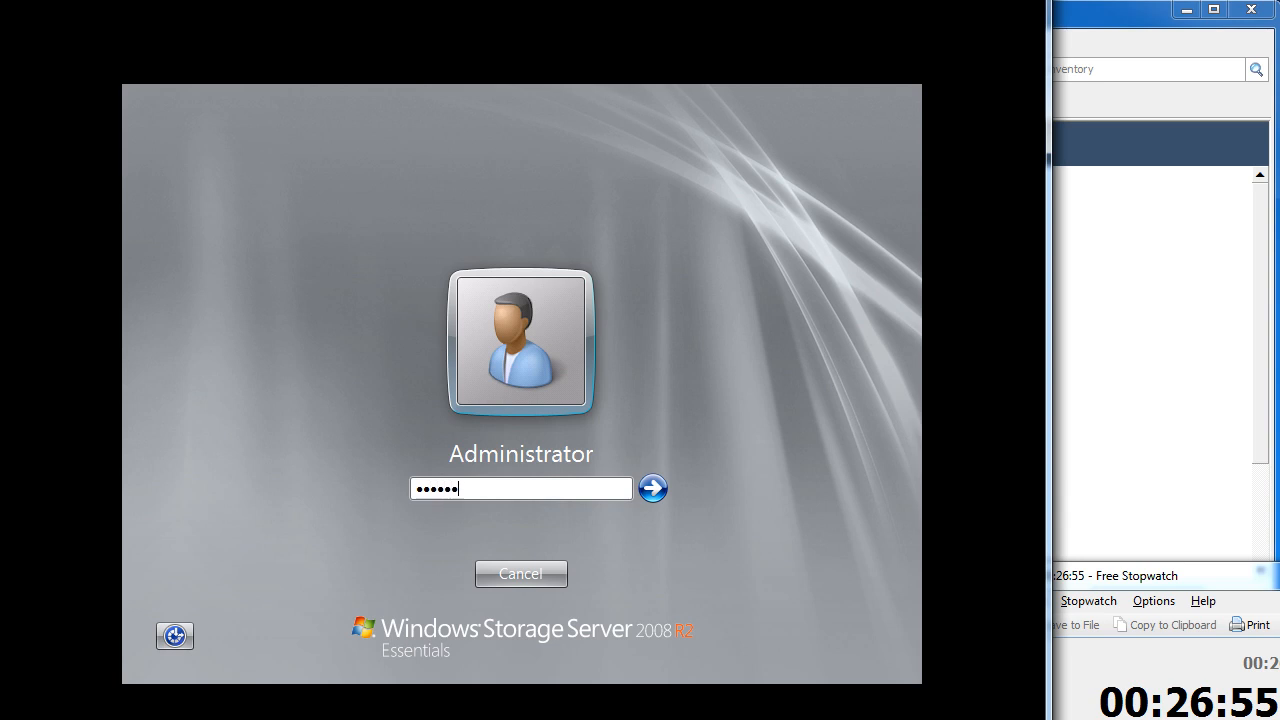
pyautogui.press('Return')
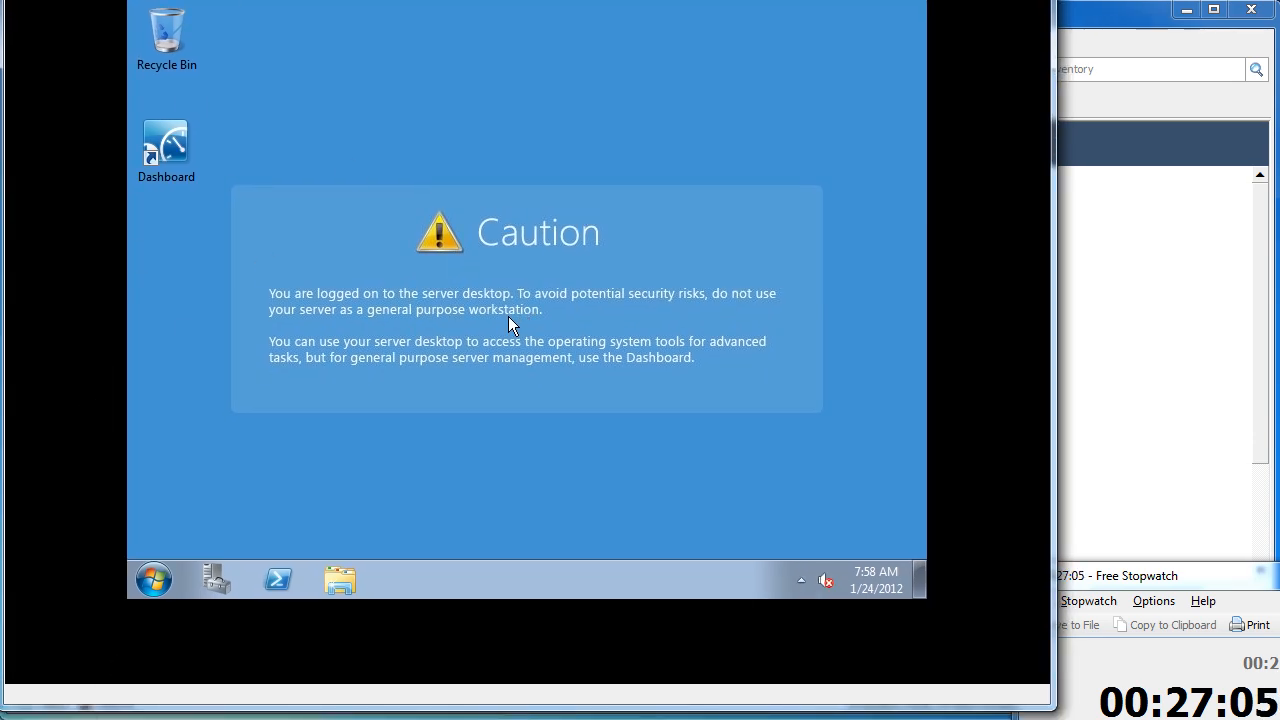
pyautogui.moveTo(527, 0); pyautogui.dragTo(400, 0)
# - Check the guest's screen resolution, keep 800 × 600 and cancel, then leave full-screen mode
pyautogui.click(381, 317)
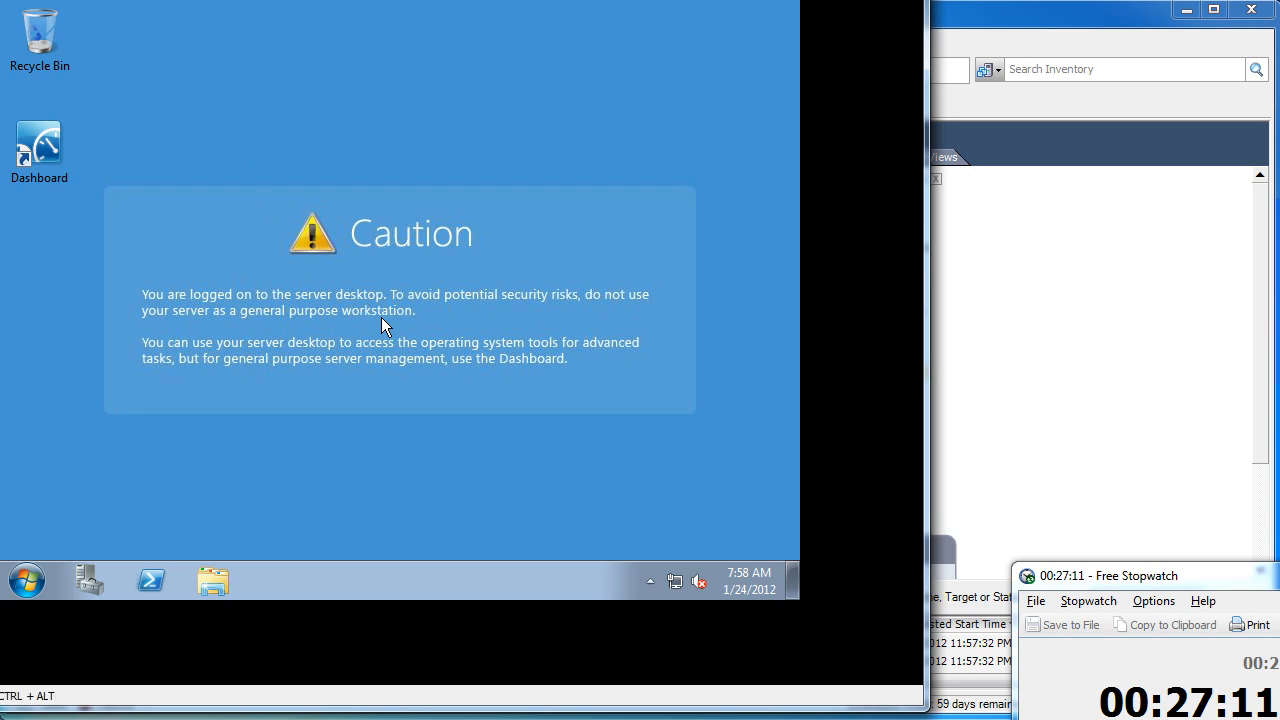
pyautogui.rightClick(381, 317)
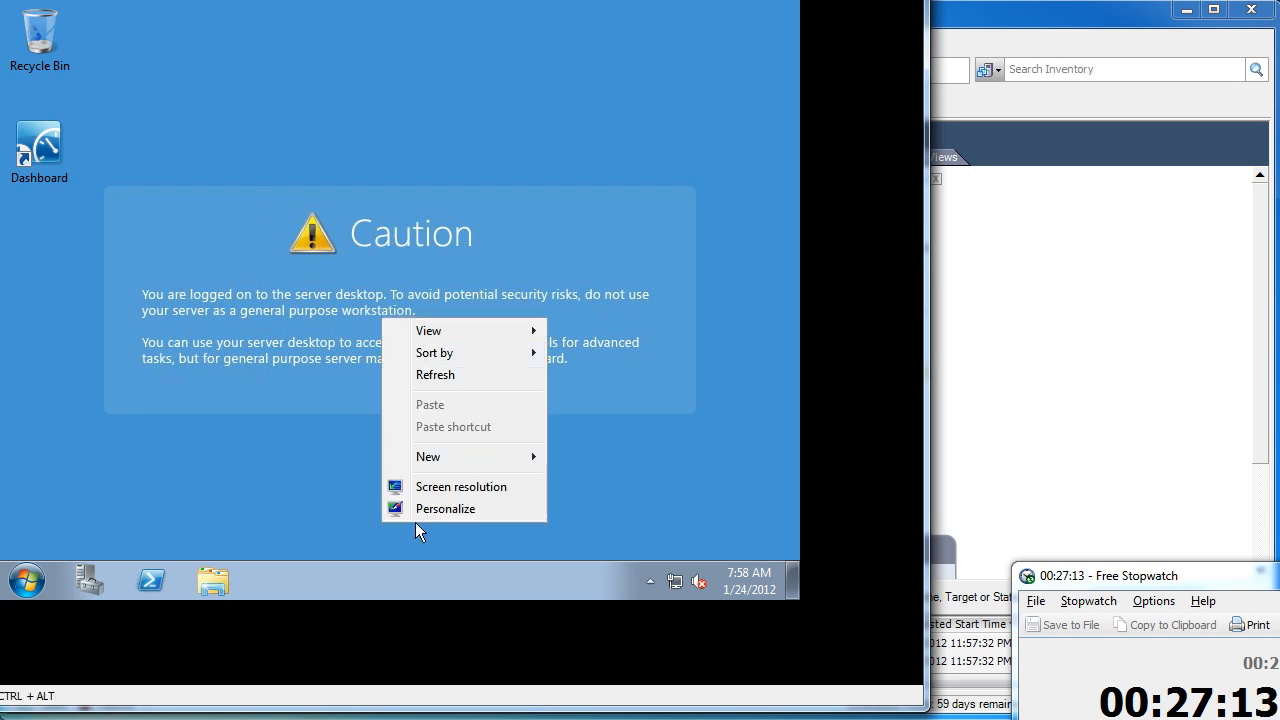
pyautogui.click(415, 488)
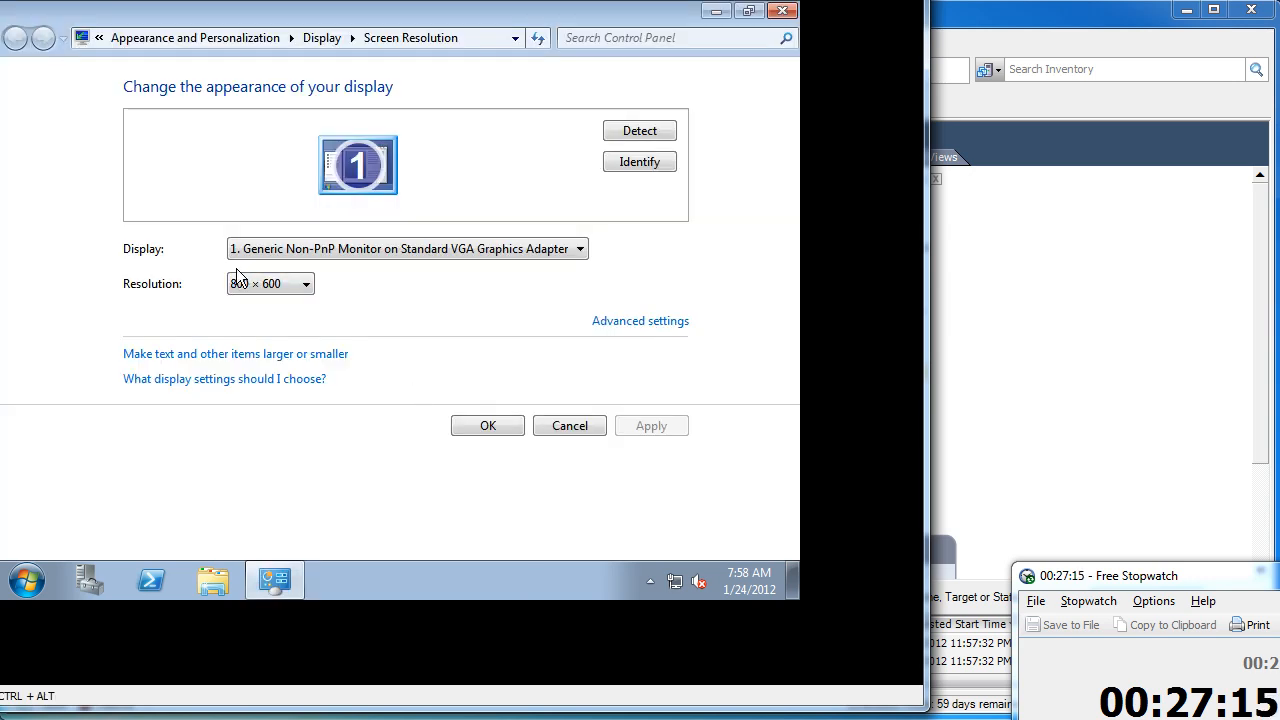
pyautogui.click(240, 283)
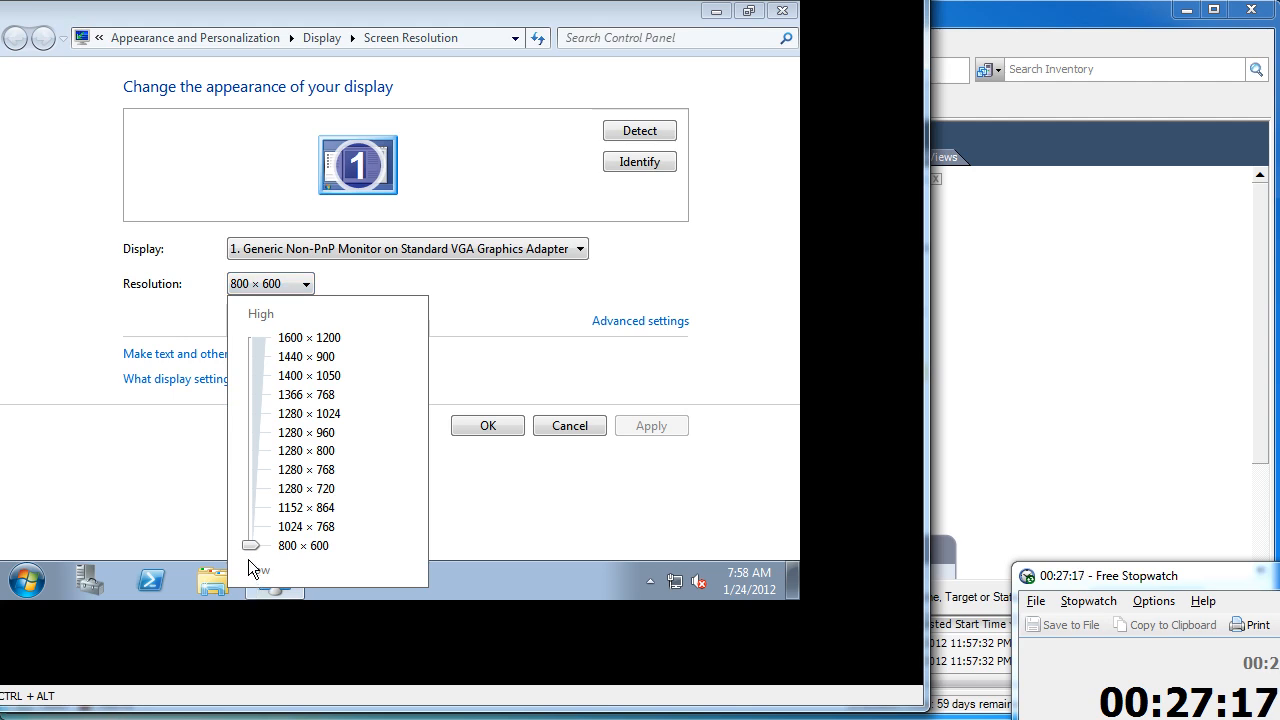
pyautogui.click(516, 487)
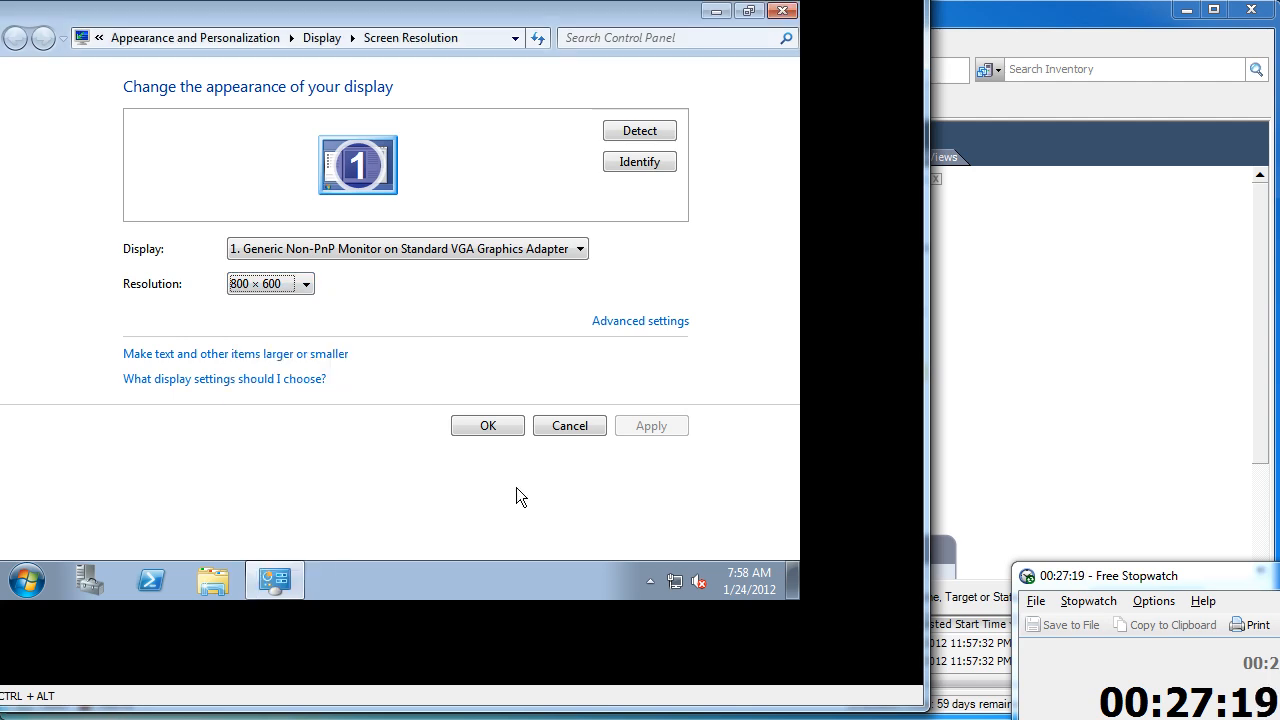
pyautogui.click(555, 433)
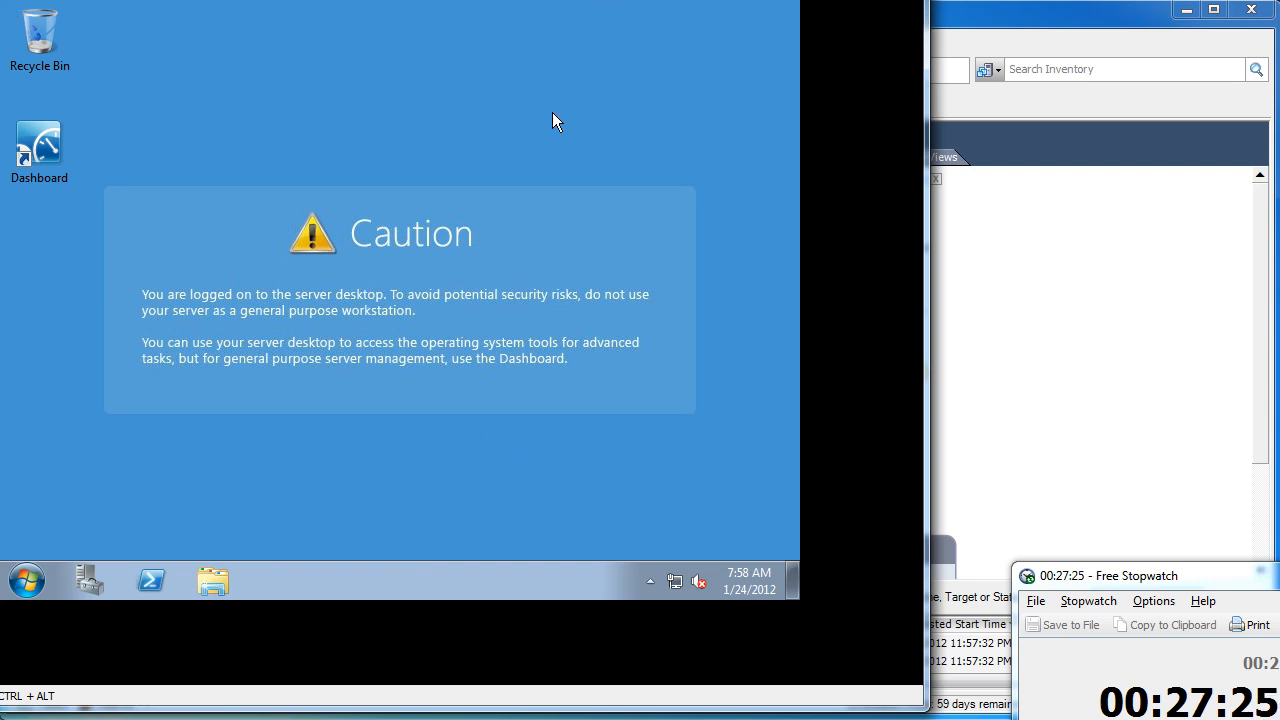
pyautogui.hotkey('ctrl', 'alt', 'Return')
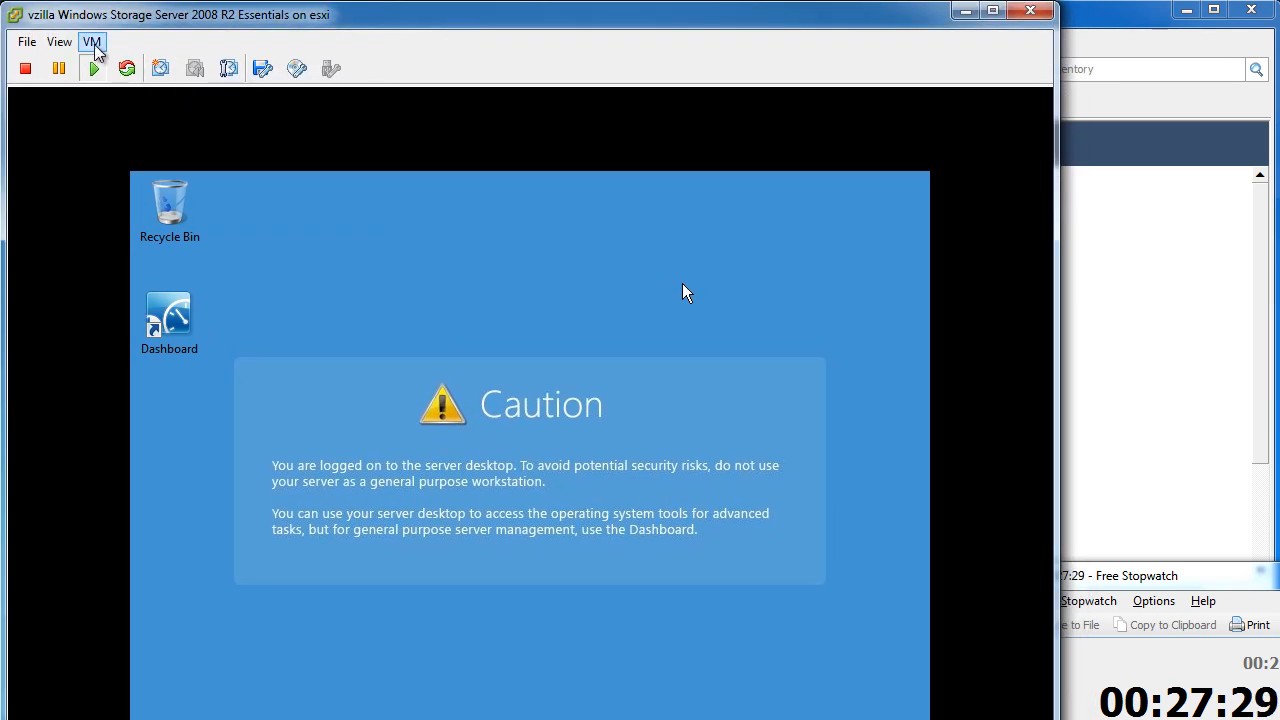
# - Start VM > Guest > Install/Upgrade VMware Tools, confirm it, and reposition the console window
pyautogui.click(95, 44)
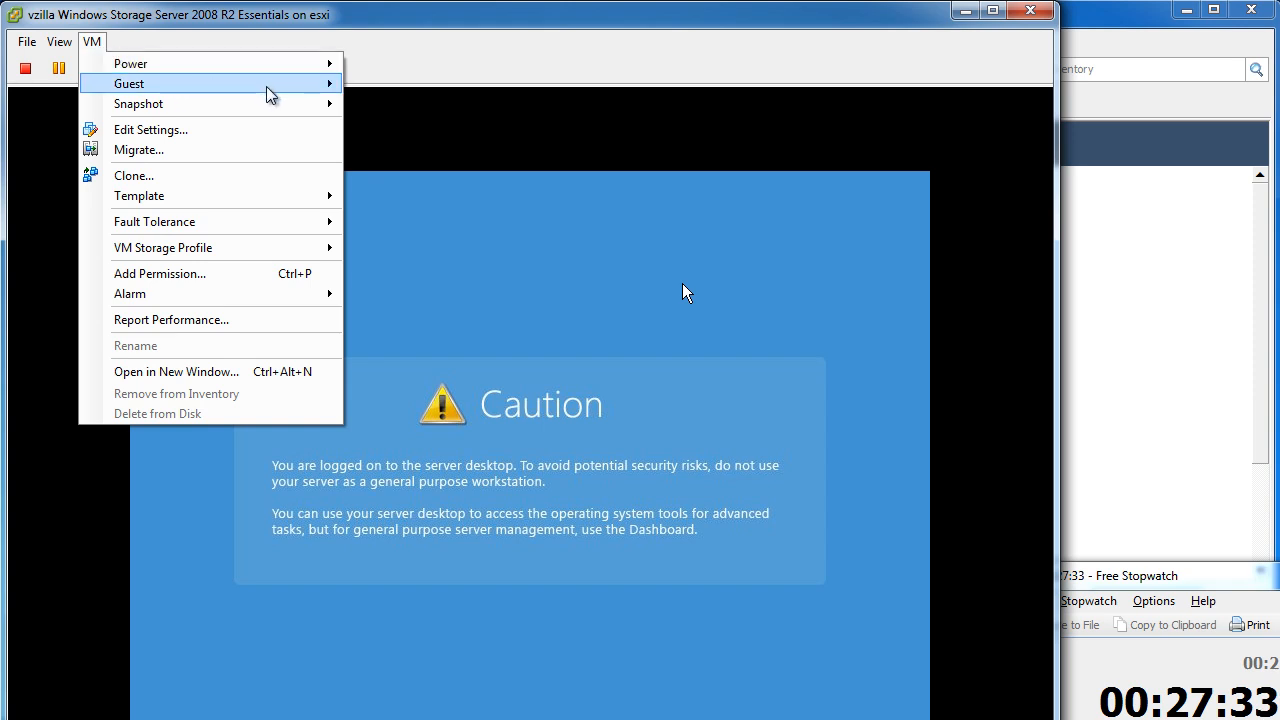
pyautogui.moveTo(270, 88)
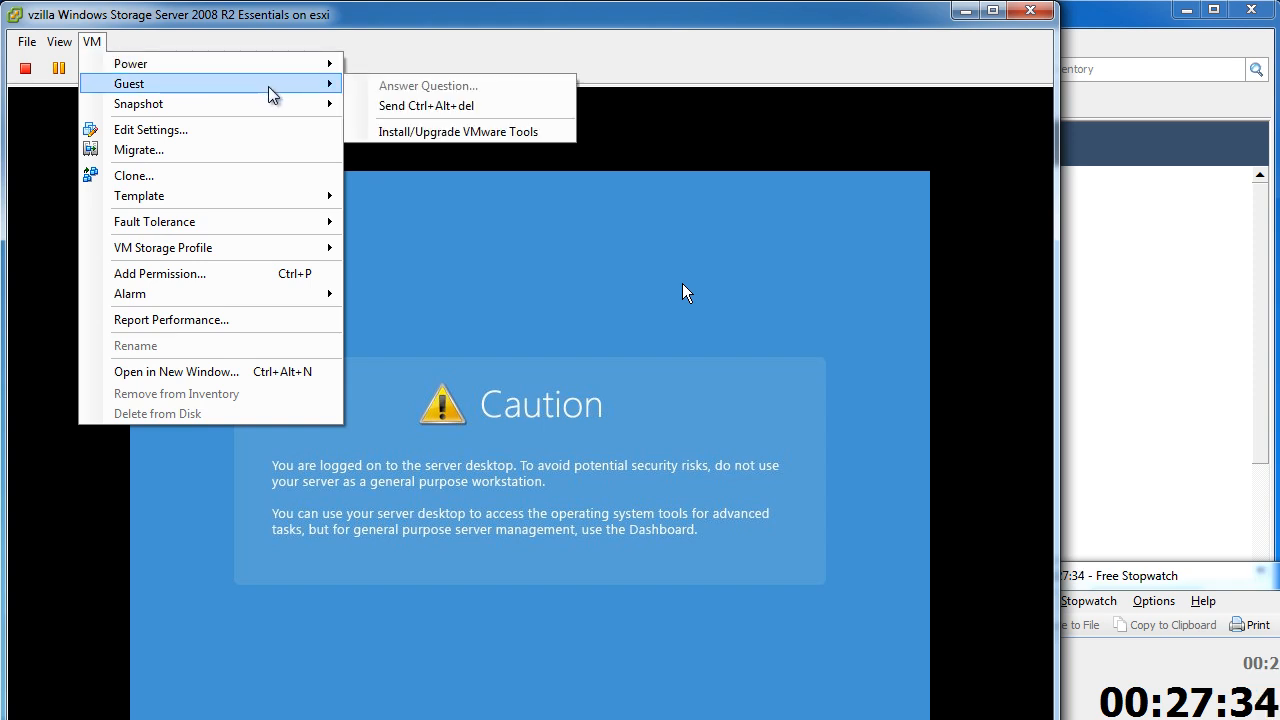
pyautogui.click(549, 134)
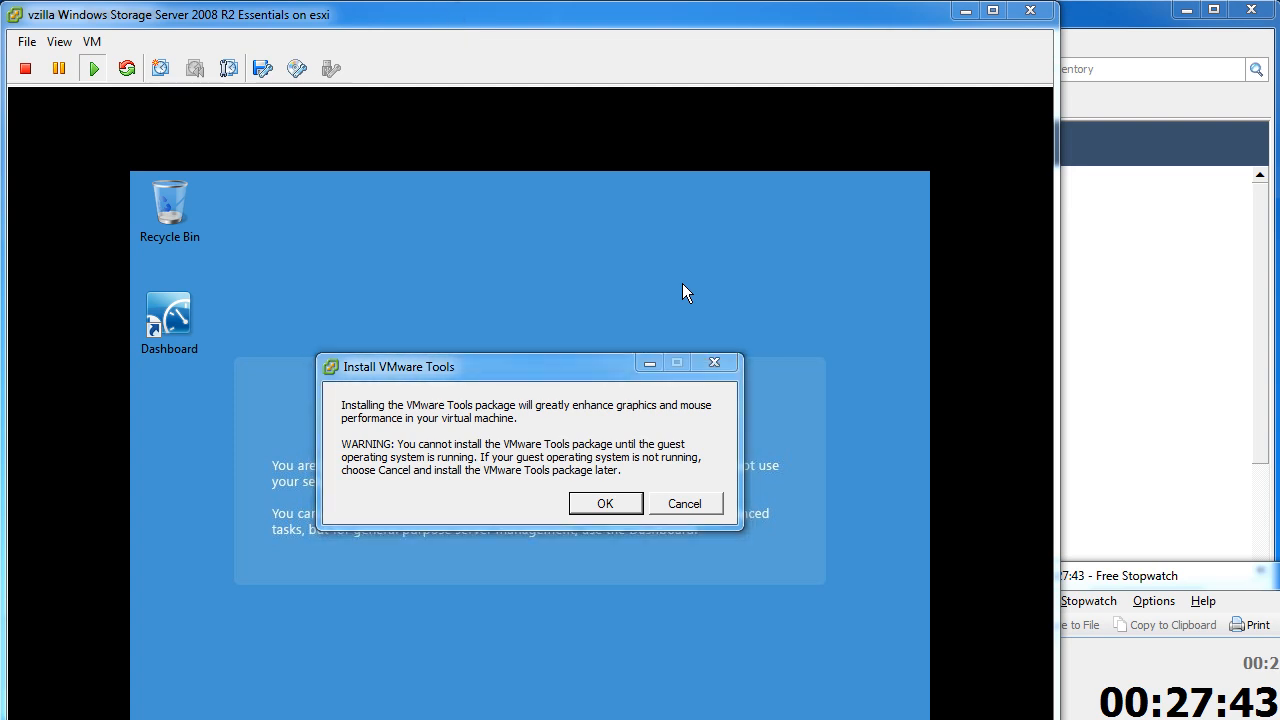
pyautogui.click(600, 504)
pyautogui.moveTo(603, 18); pyautogui.dragTo(363, 0)
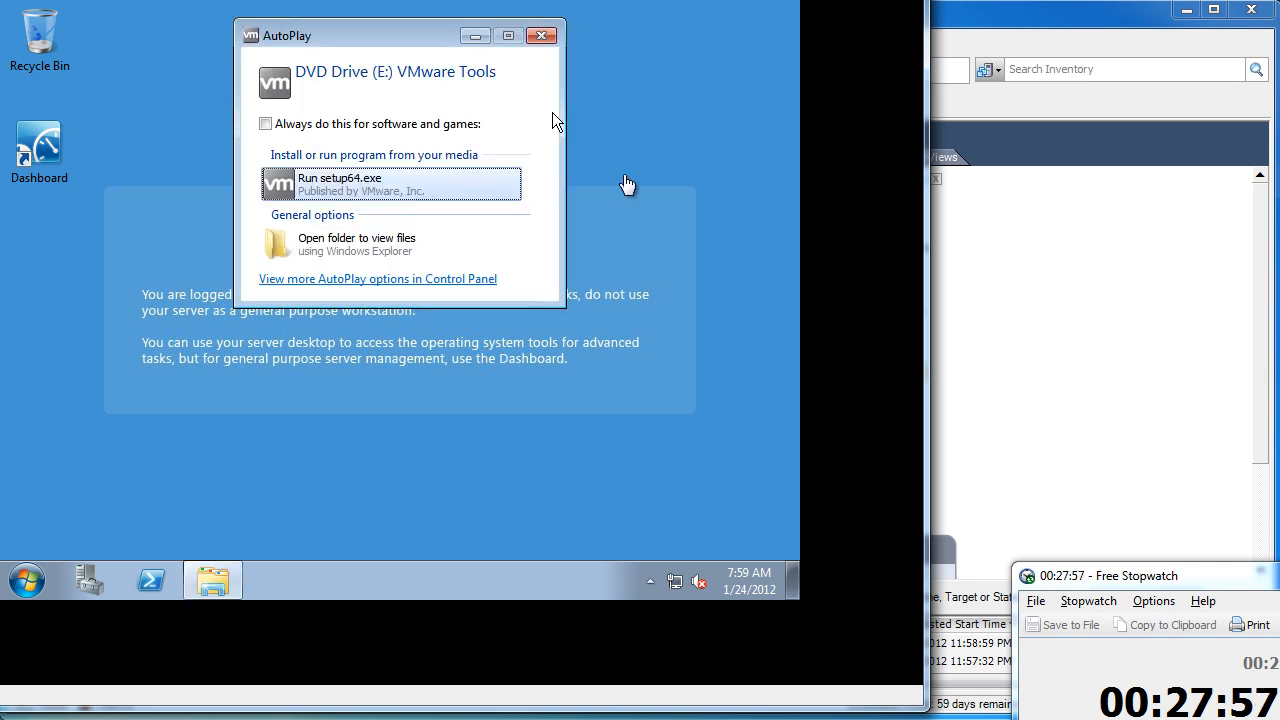
# - Run setup64.exe from AutoPlay and get past the VMware Tools welcome page
pyautogui.click(345, 36)
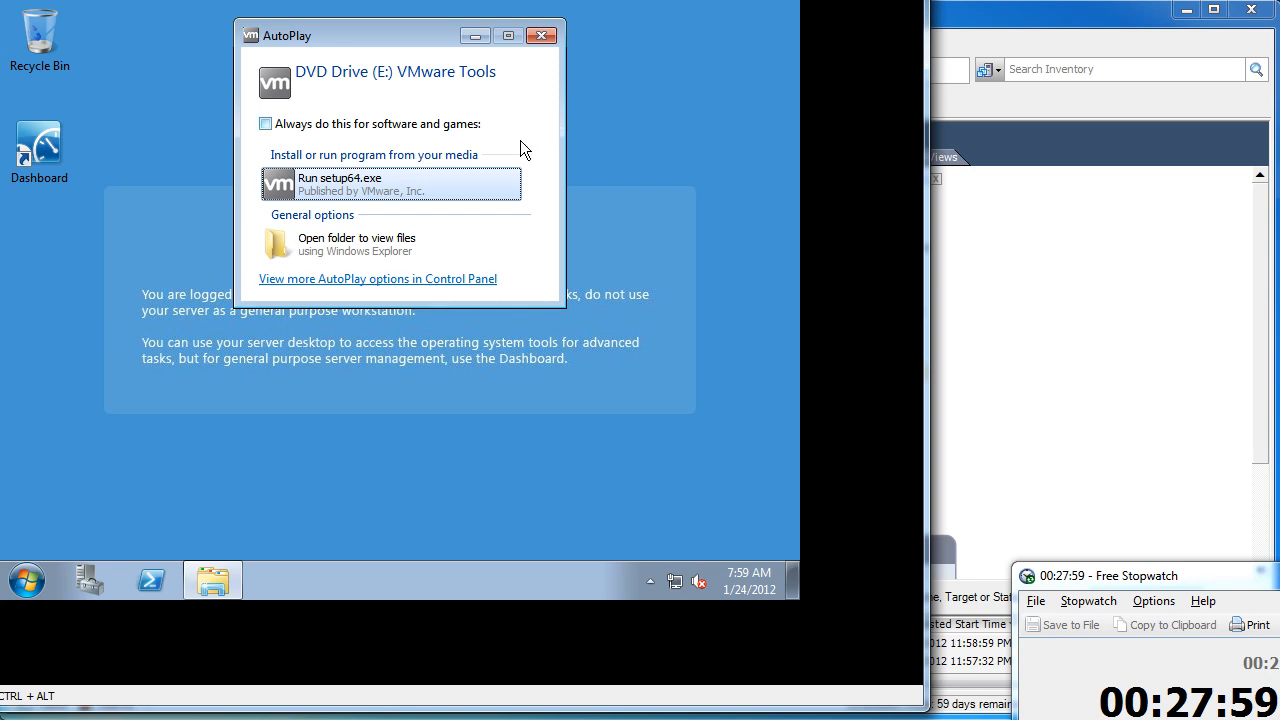
pyautogui.click(377, 187)
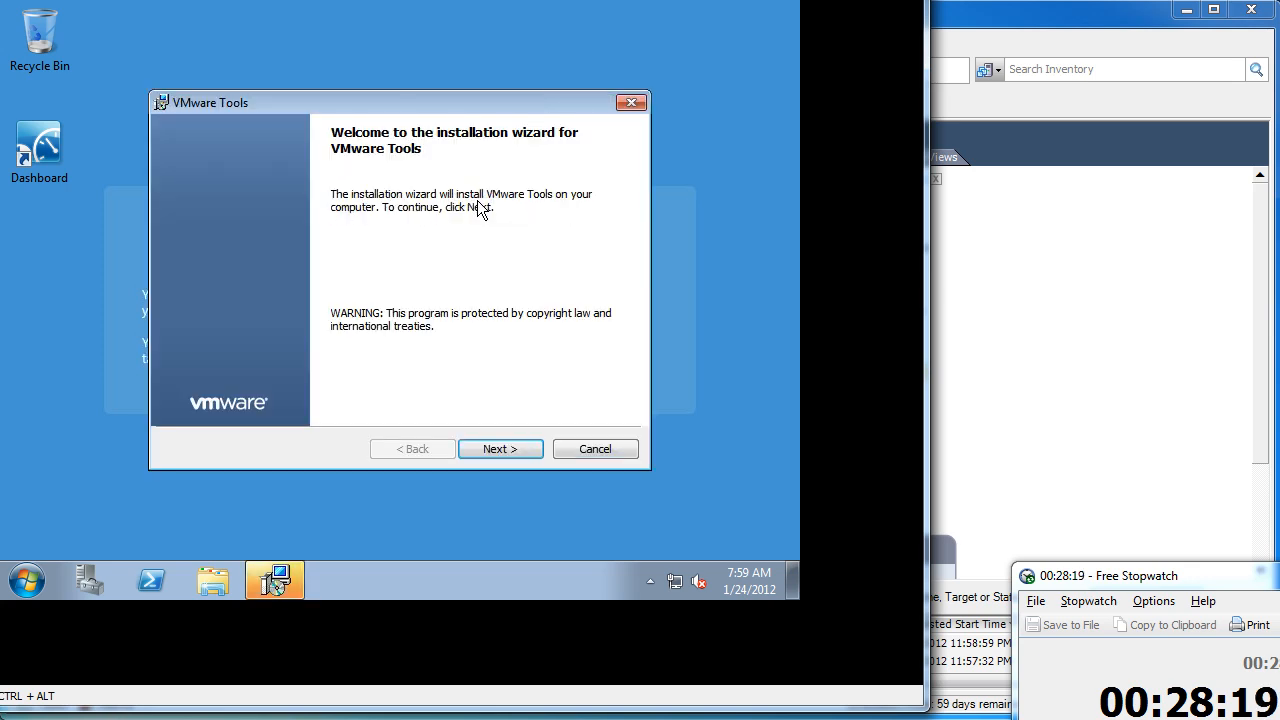
pyautogui.click(482, 447)
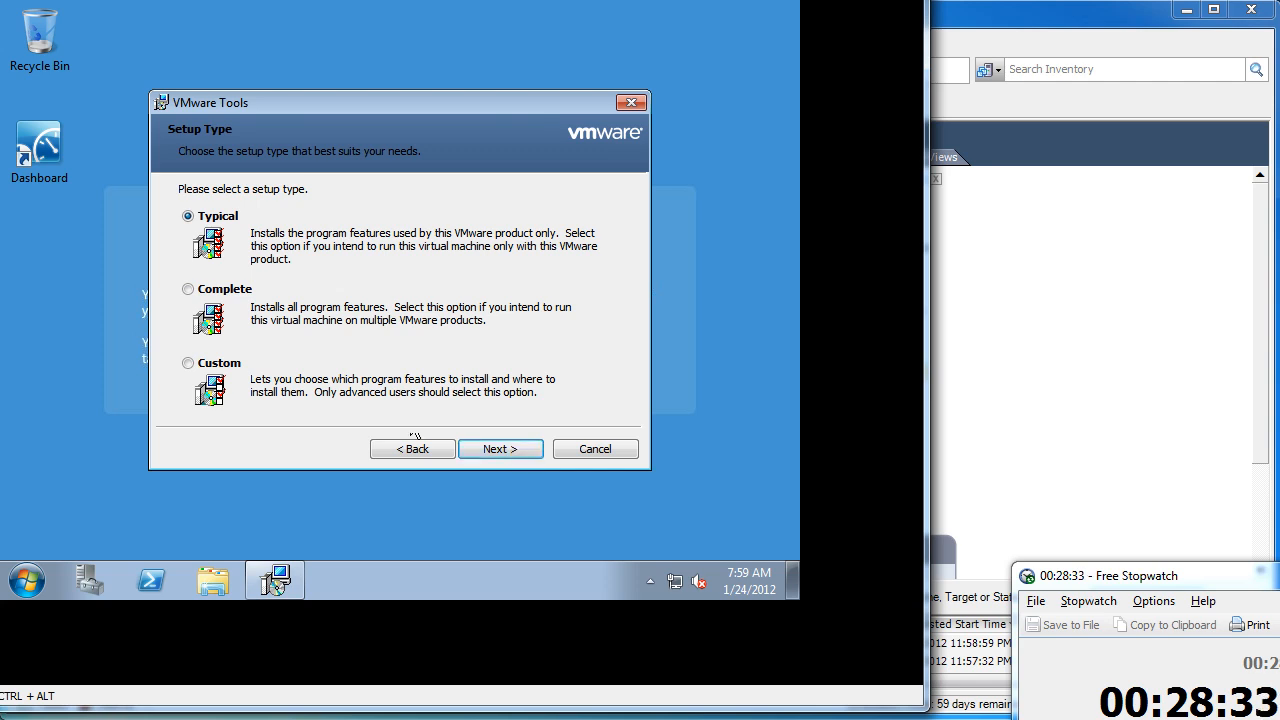
# - Look through the Custom feature list, then go back and choose the Typical setup type
pyautogui.click(188, 364)
pyautogui.click(527, 450)
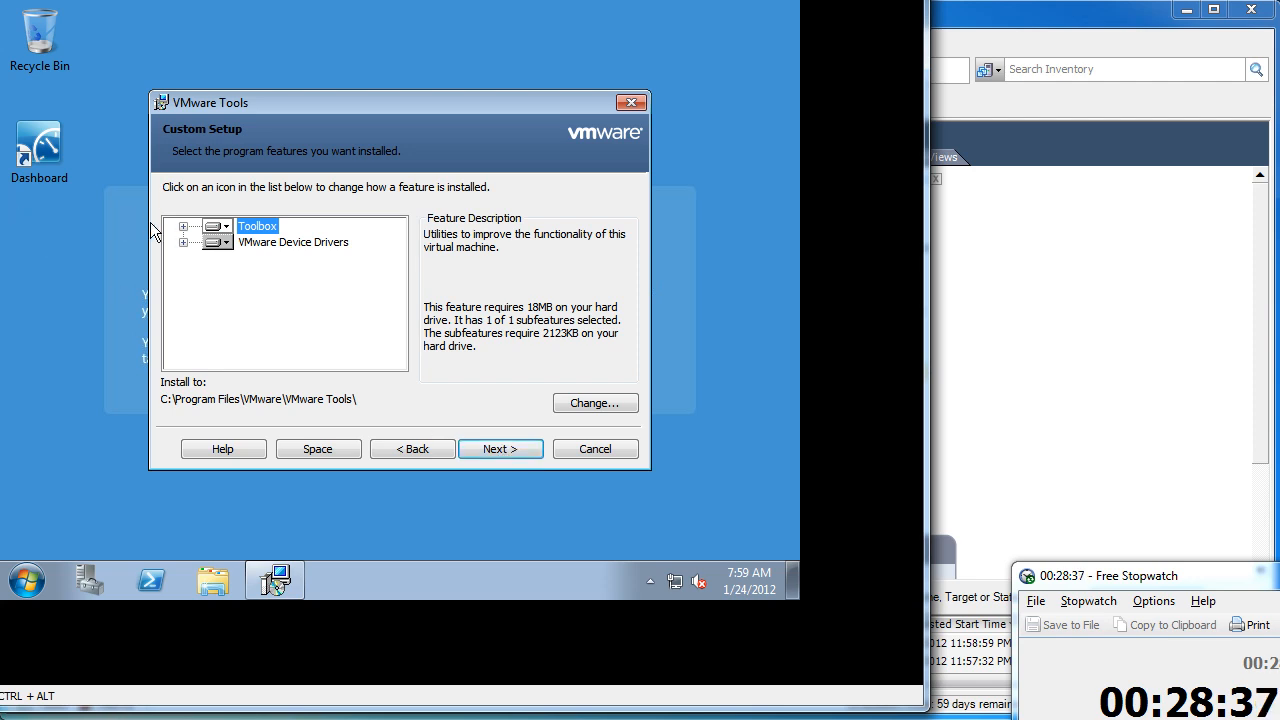
pyautogui.click(181, 240)
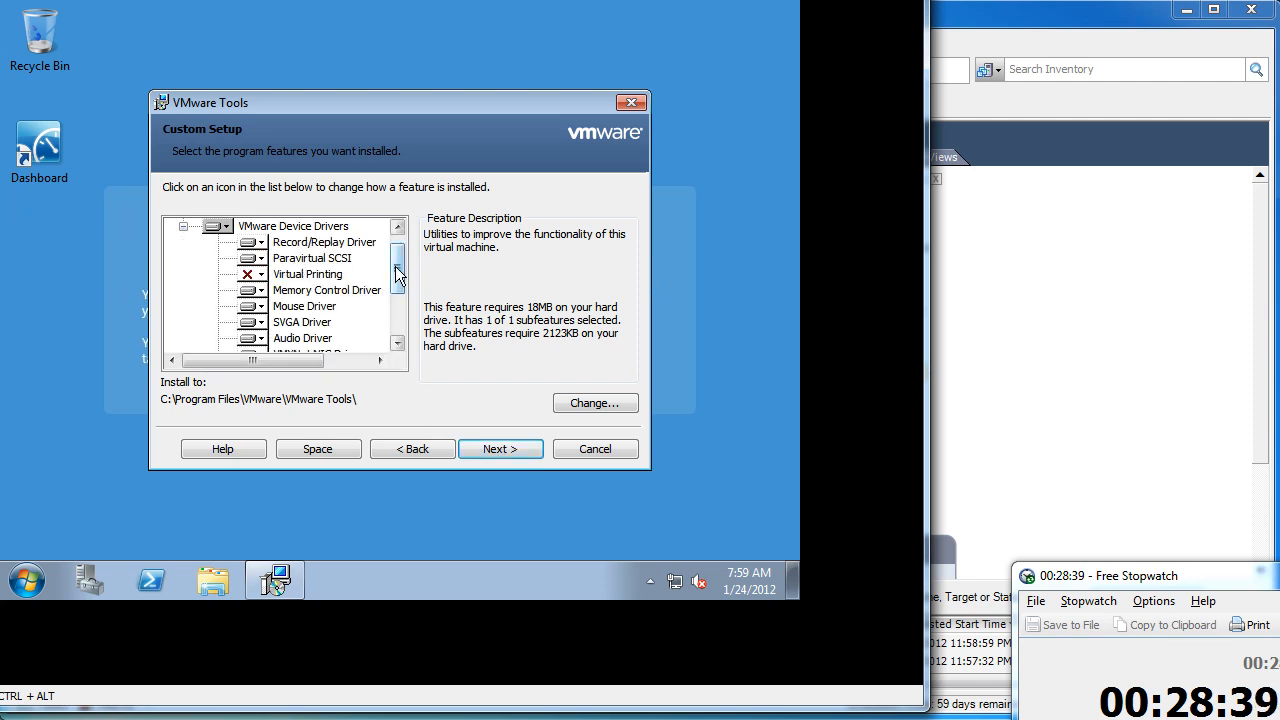
pyautogui.moveTo(397, 276)
pyautogui.mouseDown()
pyautogui.moveTo(400, 320)
pyautogui.moveTo(386, 260)
pyautogui.mouseUp()
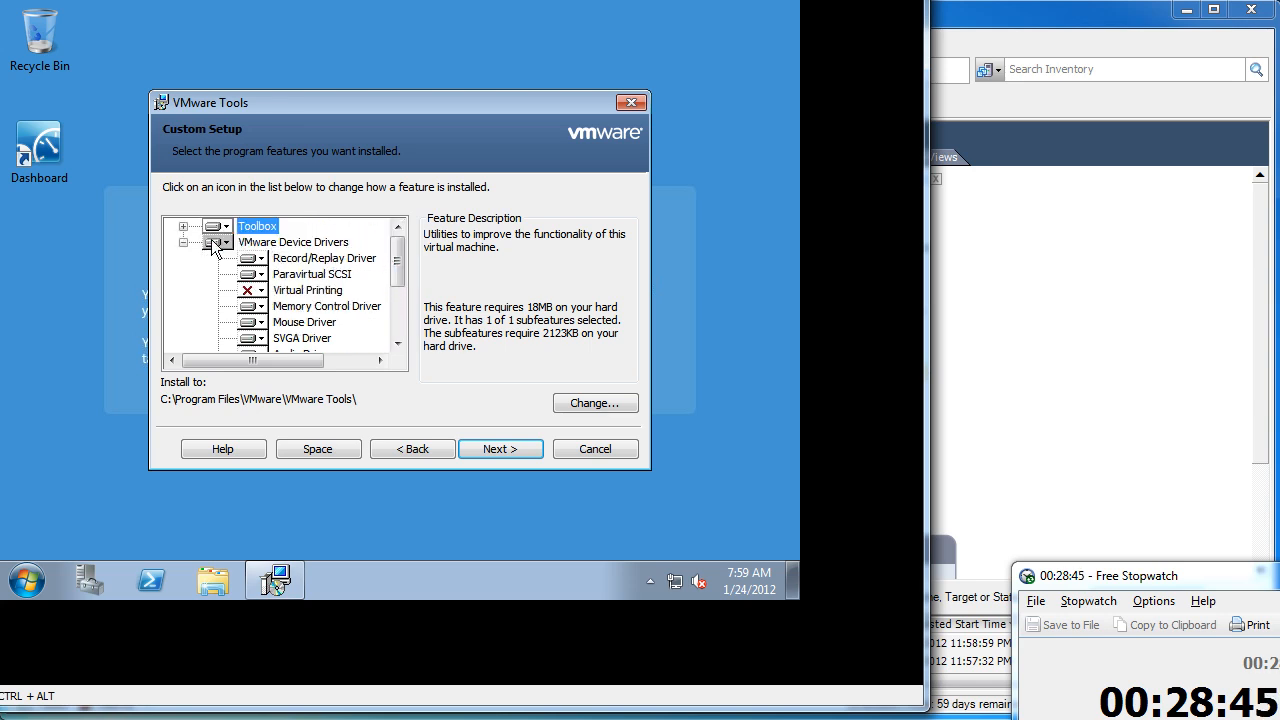
pyautogui.click(183, 226)
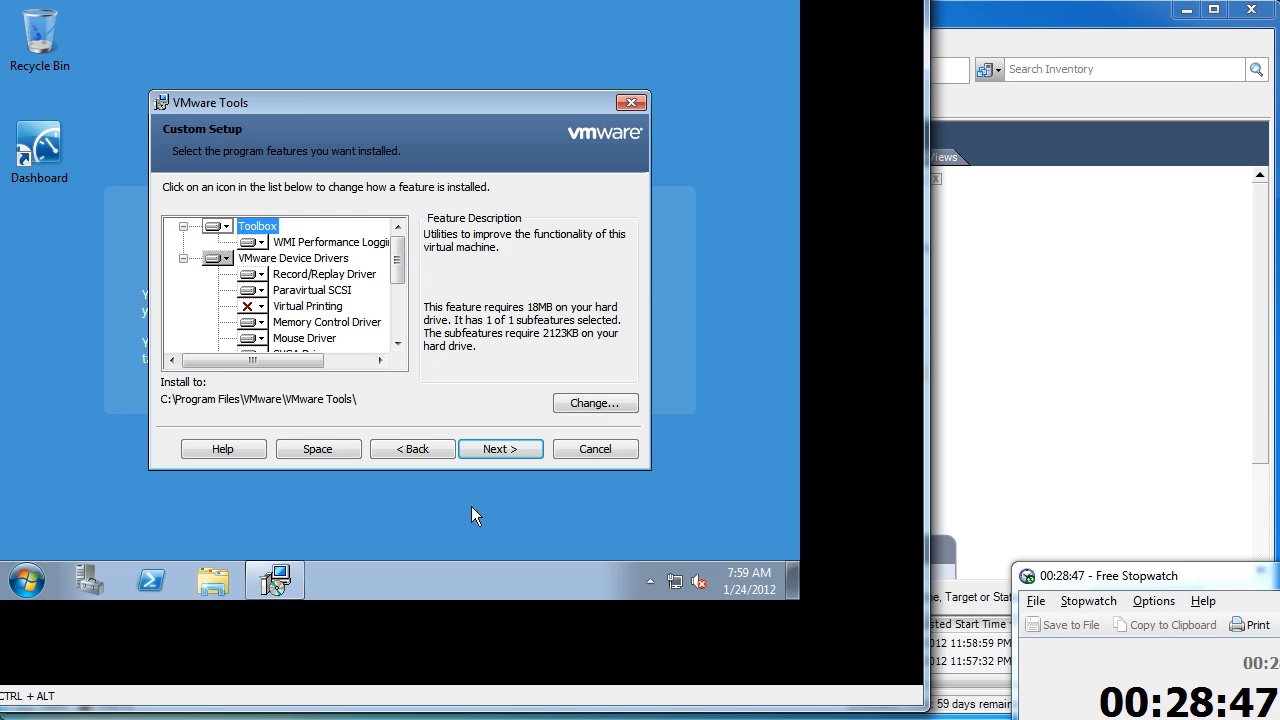
pyautogui.click(424, 457)
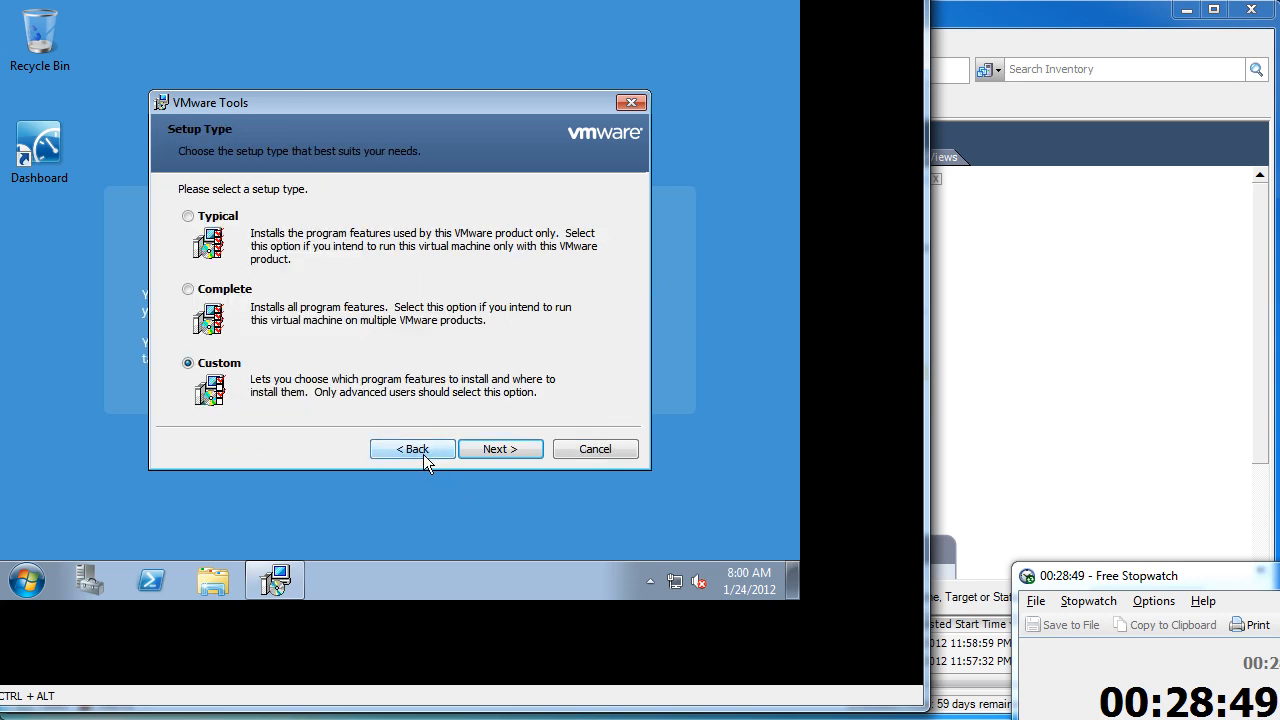
pyautogui.click(187, 217)
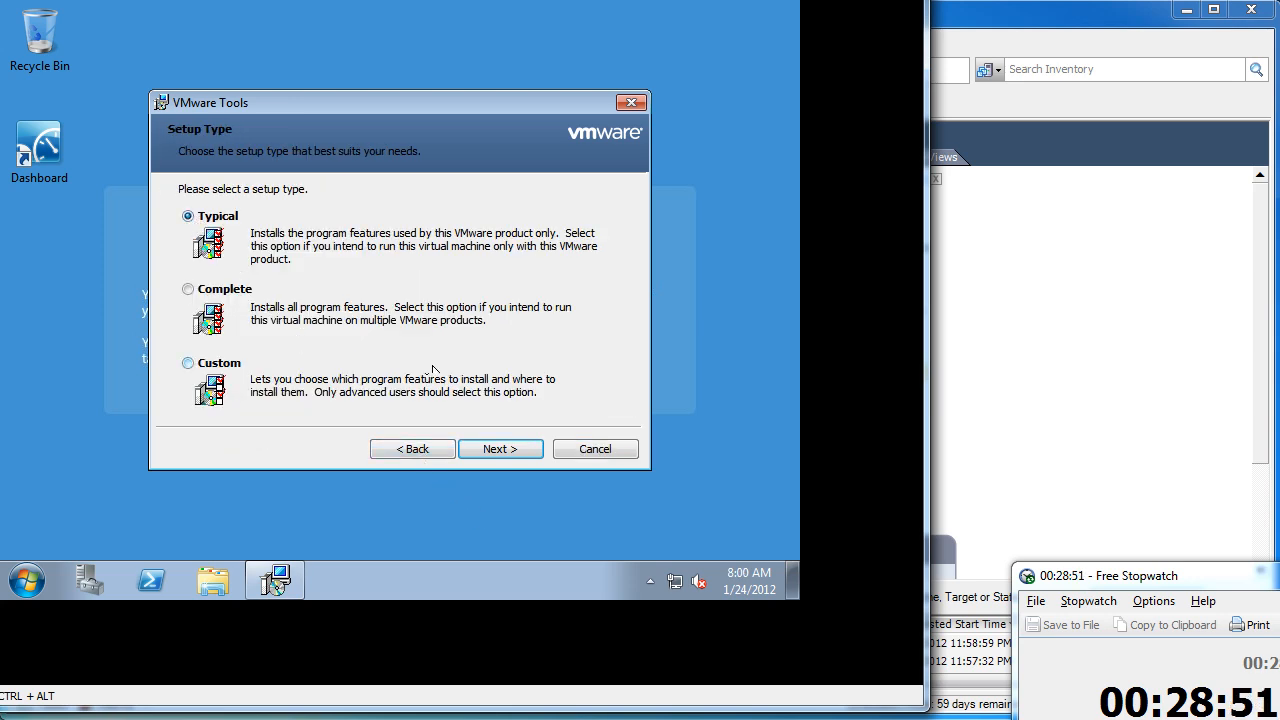
pyautogui.click(526, 450)
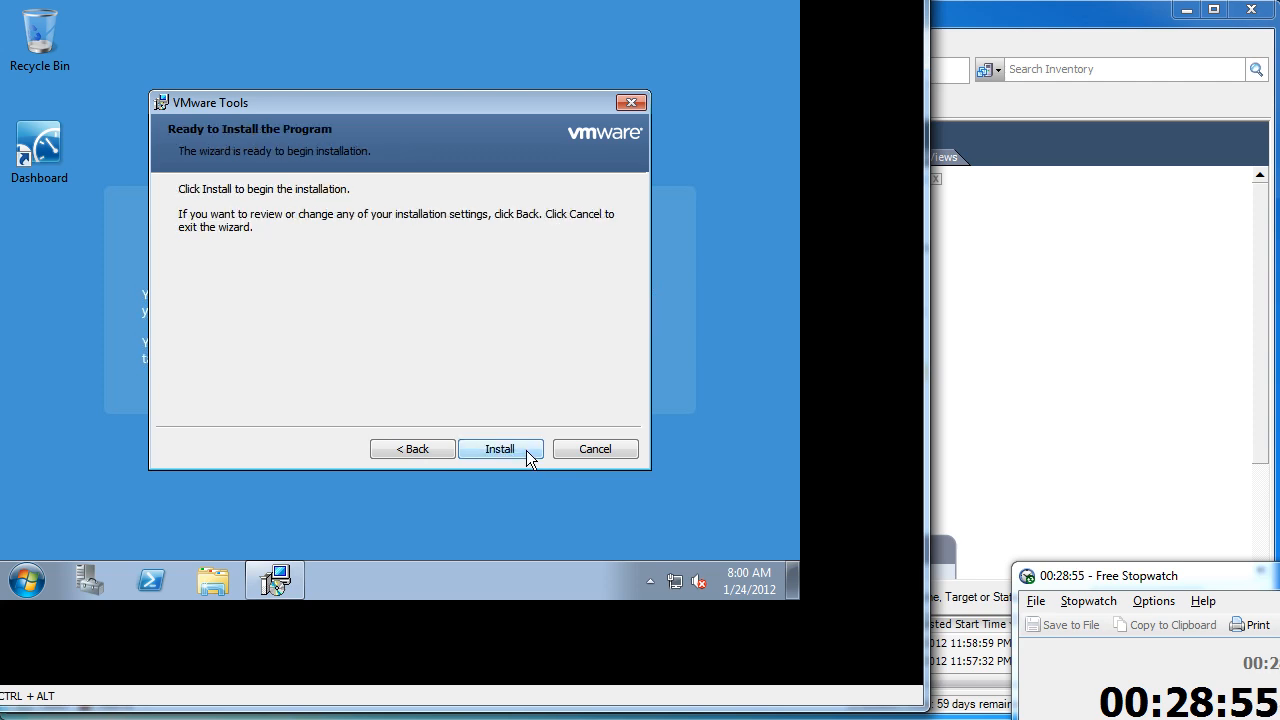
# - Install VMware Tools with the Typical setup and close the wizard once it finishes
pyautogui.click(526, 450)
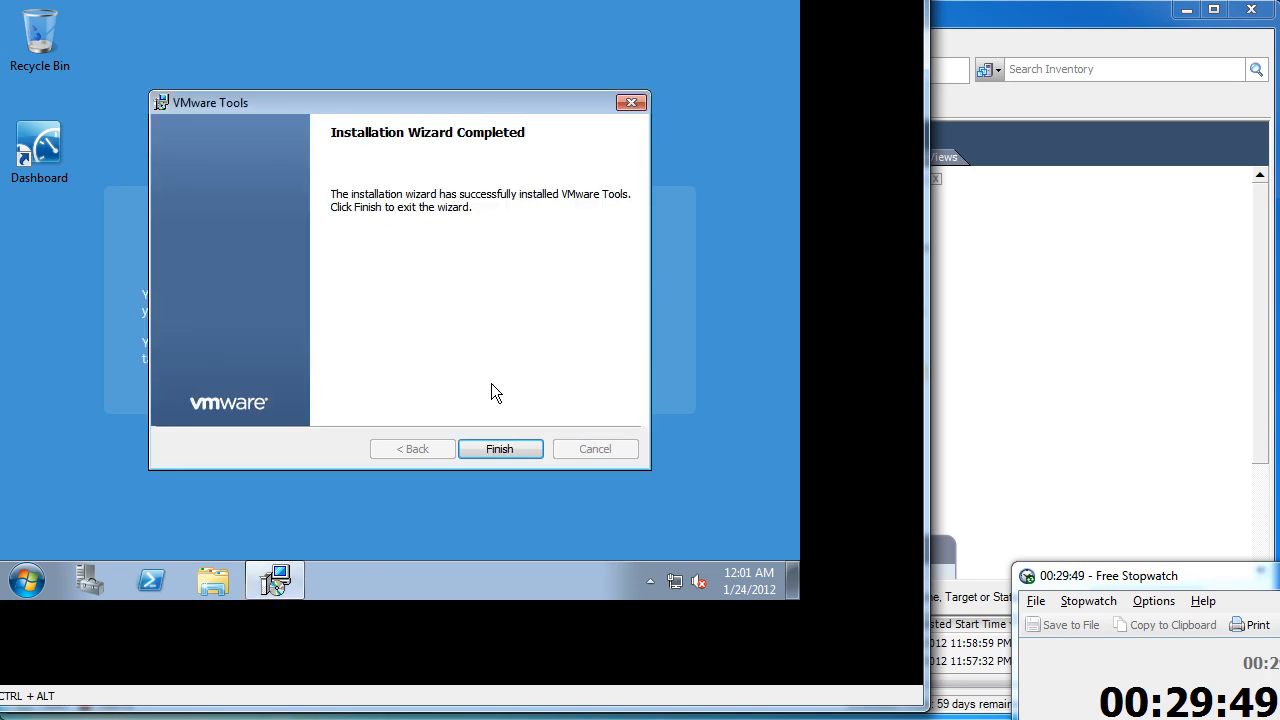
pyautogui.click(513, 448)
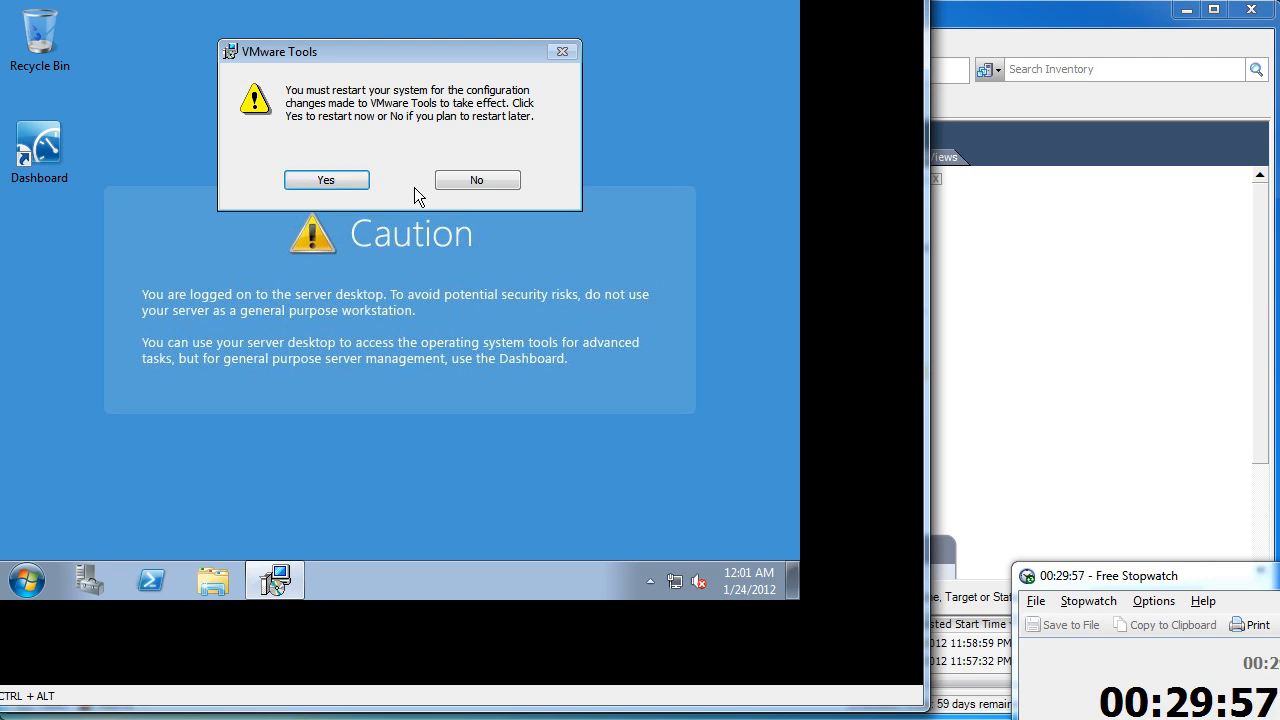
# - Answer No to restarting now, then shut down vzilla's Windows guest from the Start menu
pyautogui.click(490, 183)
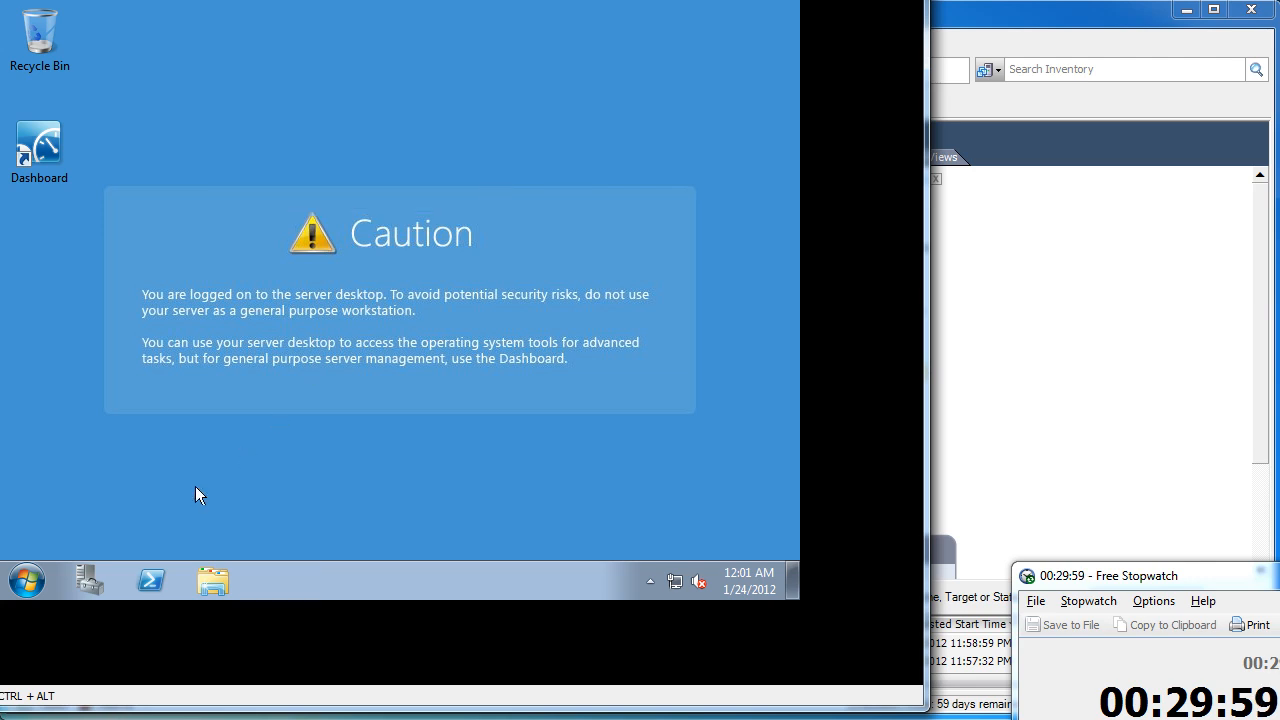
pyautogui.click(30, 578)
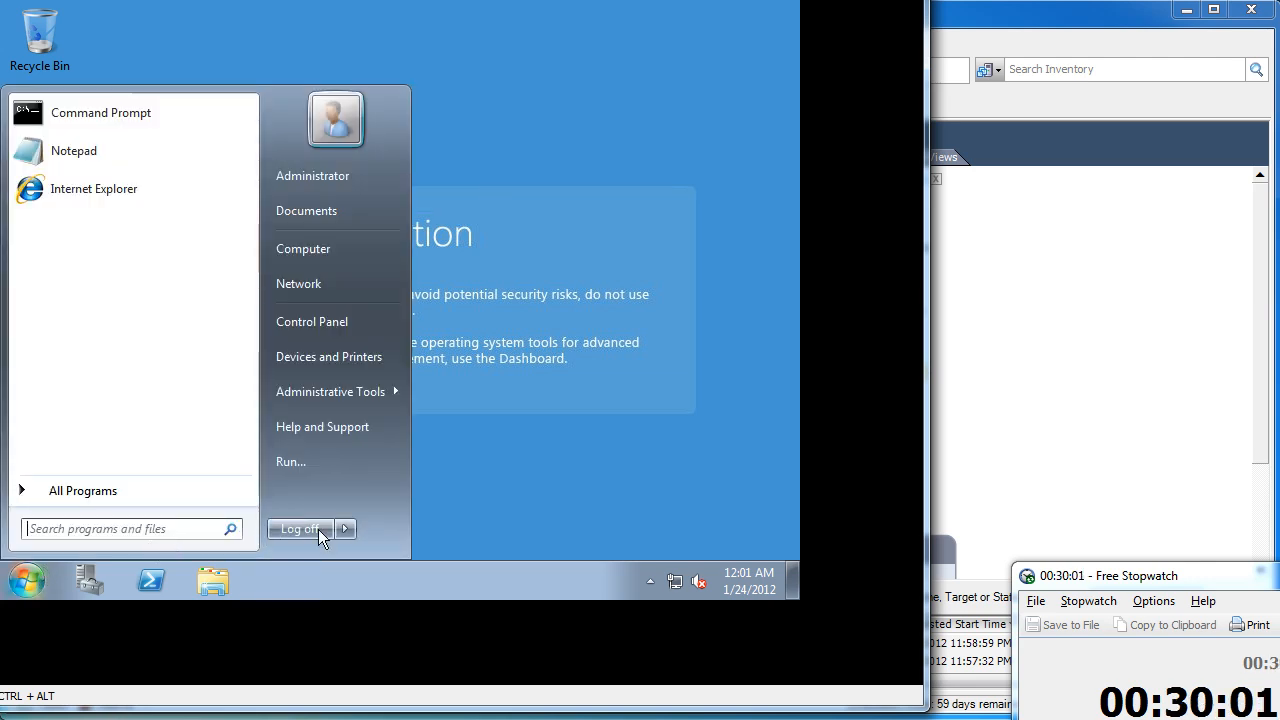
pyautogui.click(344, 528)
pyautogui.click(397, 525)
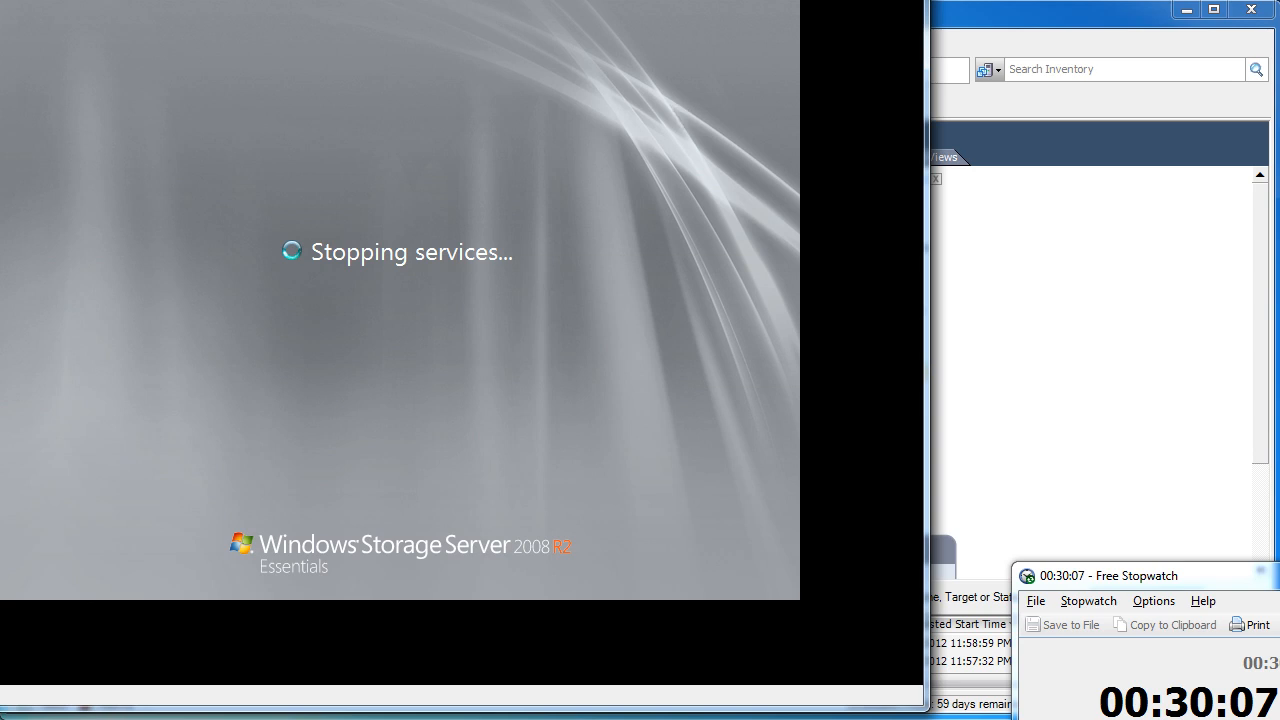
pyautogui.moveTo(453, 0); pyautogui.dragTo(568, 9)
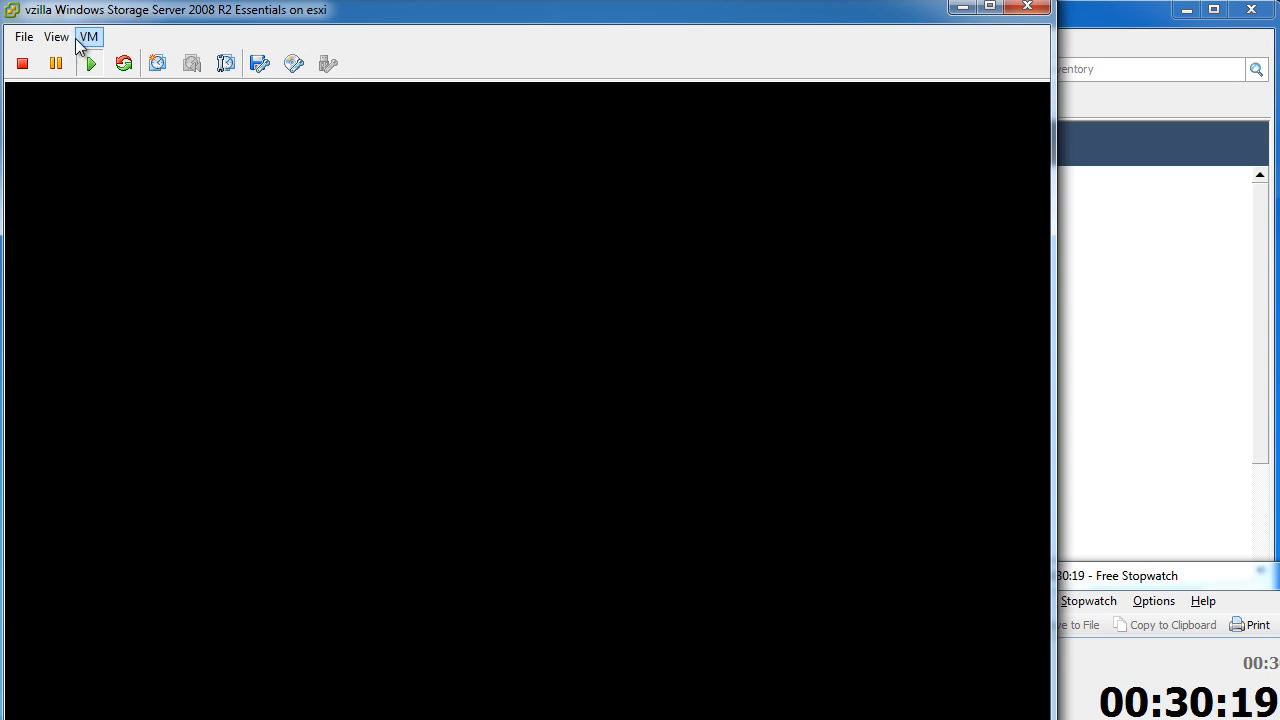
# - Open vzilla's Edit Settings and select Network adapter 1, an E1000 on VM Network
pyautogui.click(89, 37)
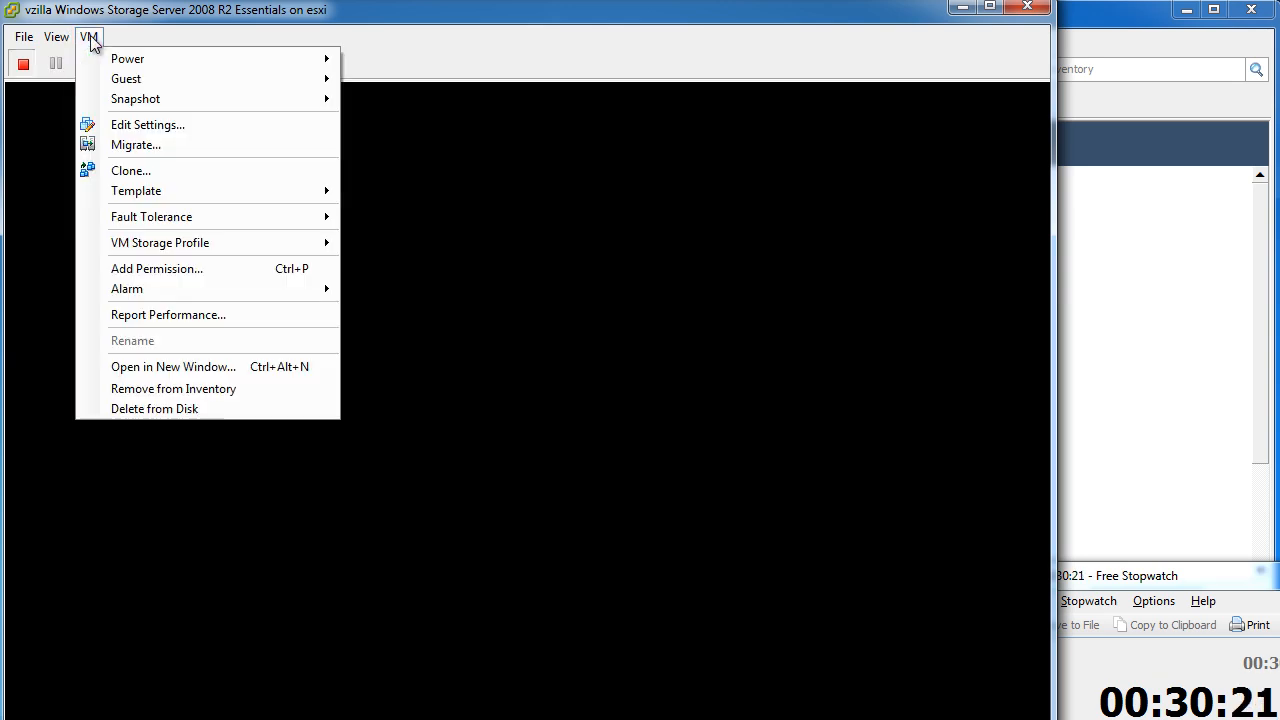
pyautogui.moveTo(144, 78)
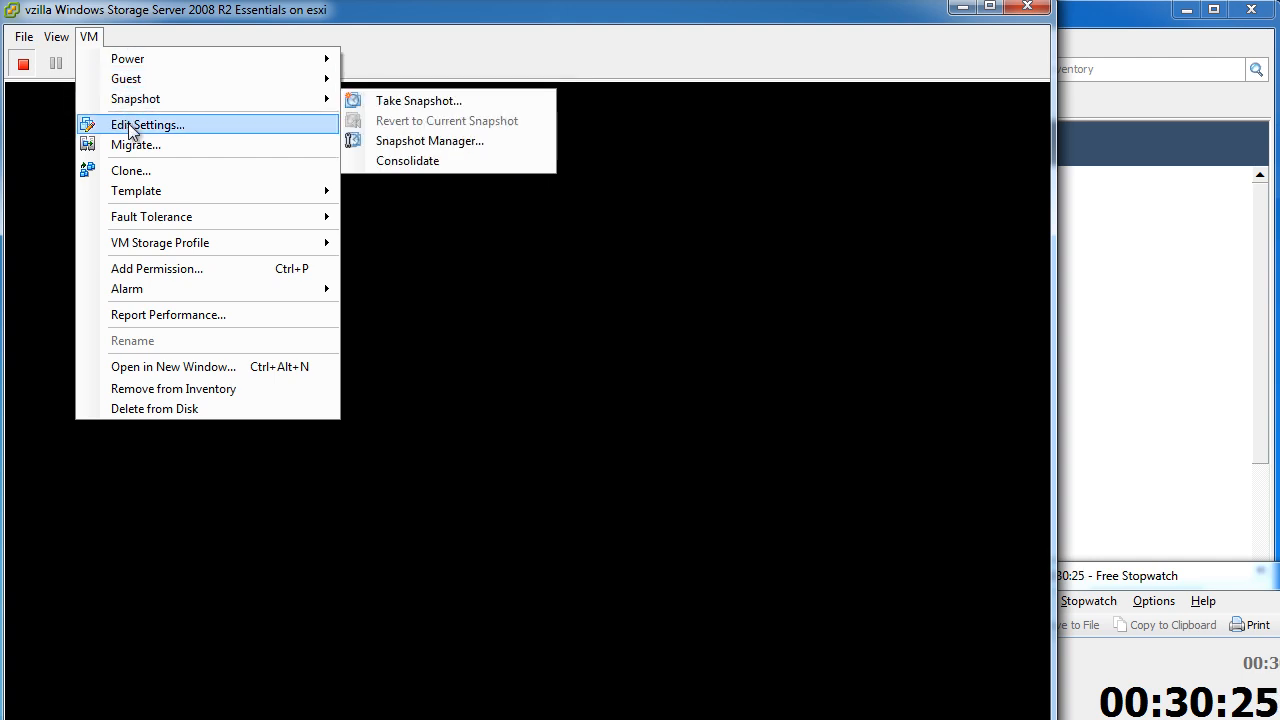
pyautogui.click(128, 124)
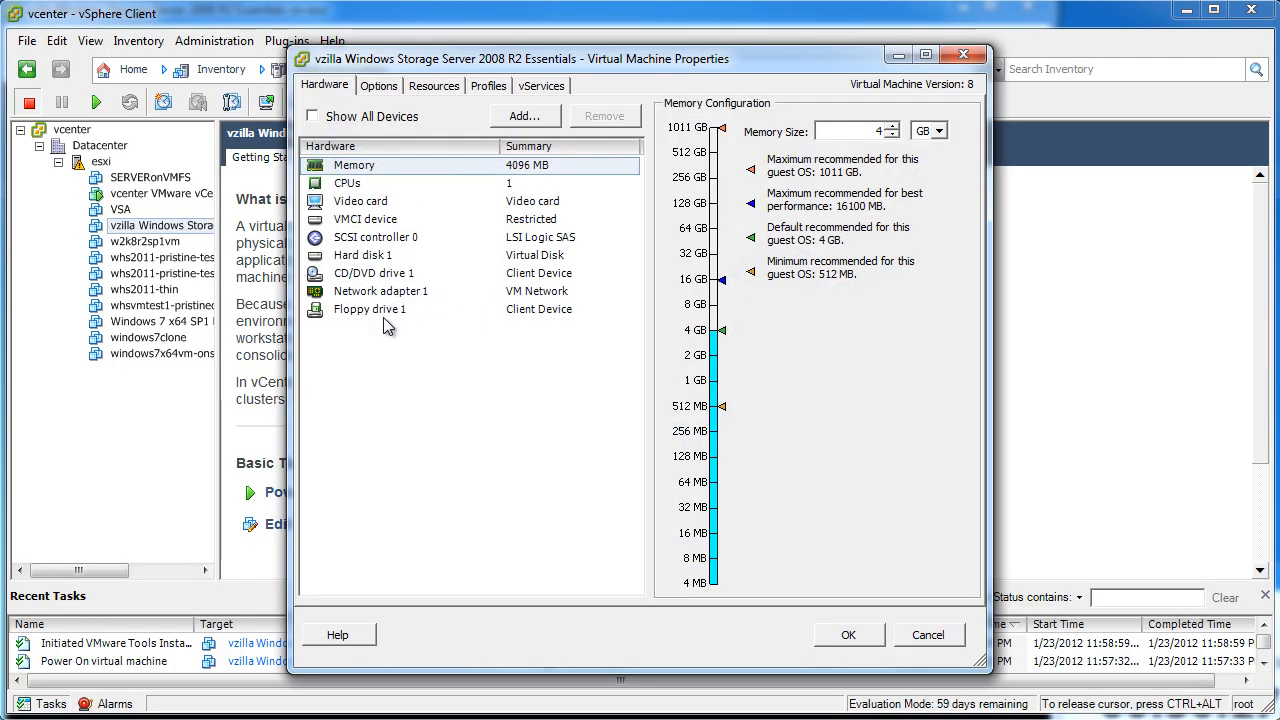
pyautogui.click(381, 292)
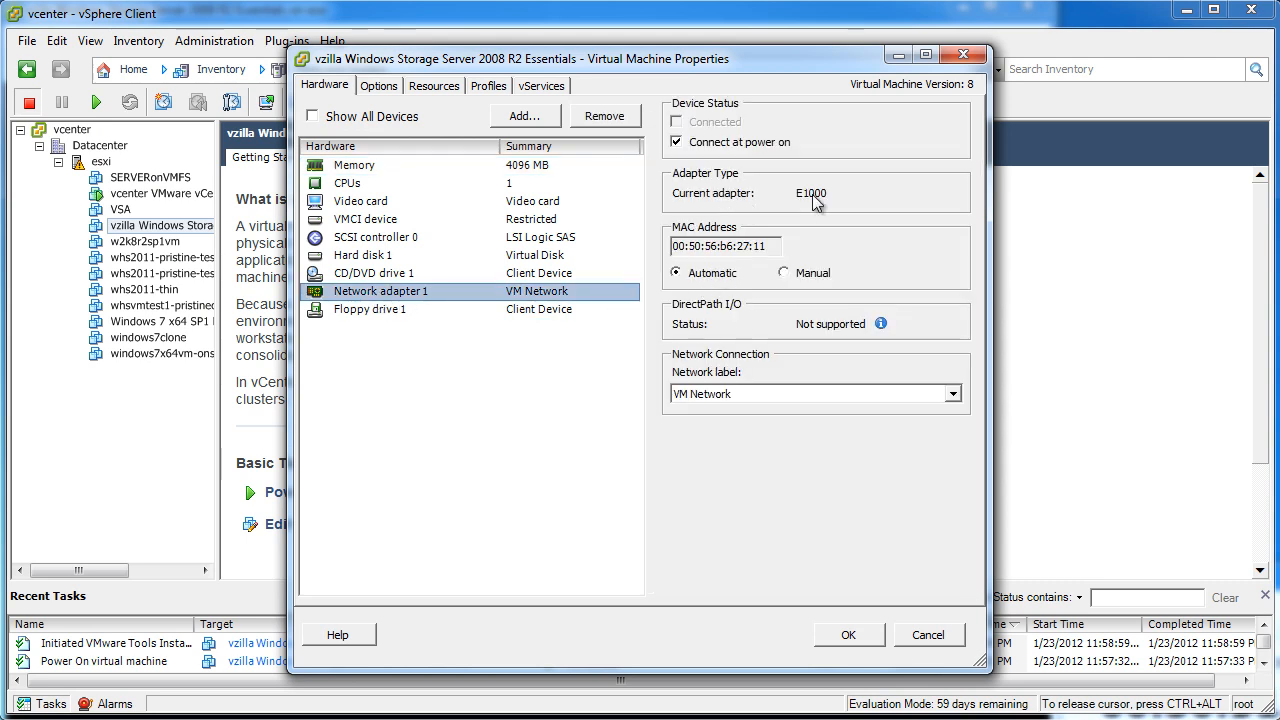
# - Remove the E1000 adapter, add a VMXNET 3 Ethernet adapter, and open the adapter-choice KB article
pyautogui.click(598, 118)
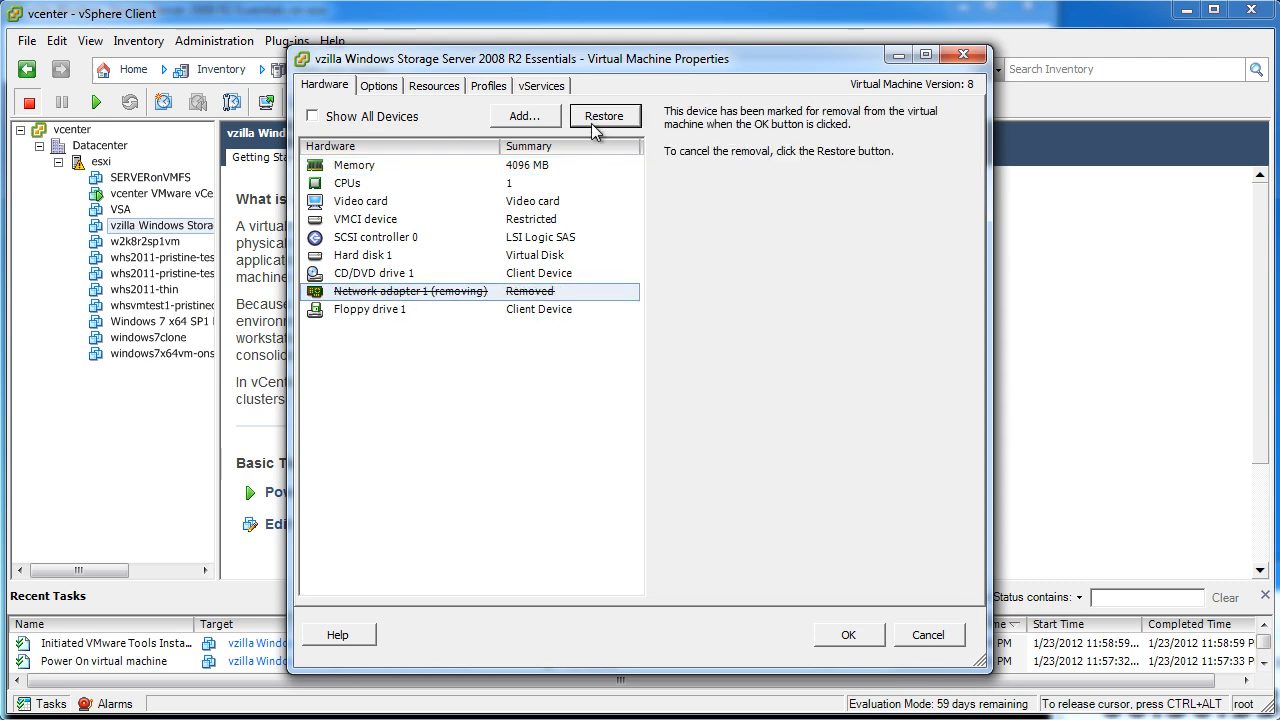
pyautogui.click(524, 117)
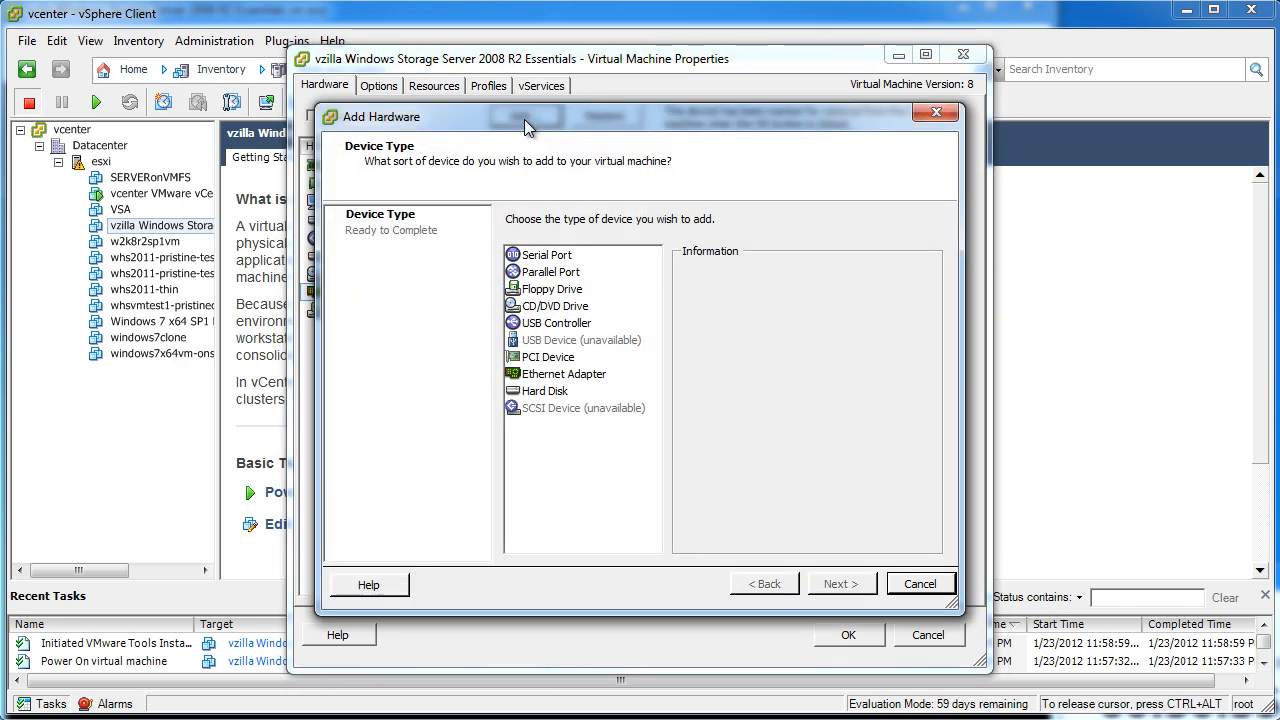
pyautogui.click(545, 376)
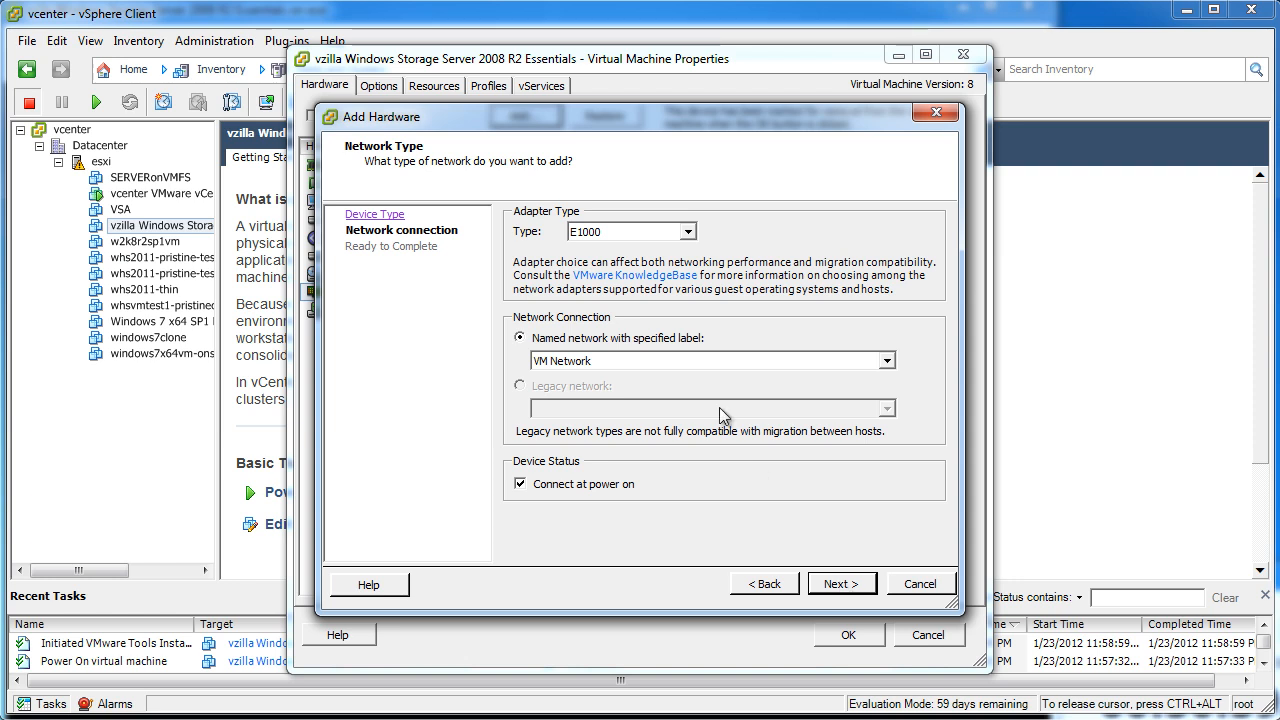
pyautogui.click(670, 234)
pyautogui.click(620, 276)
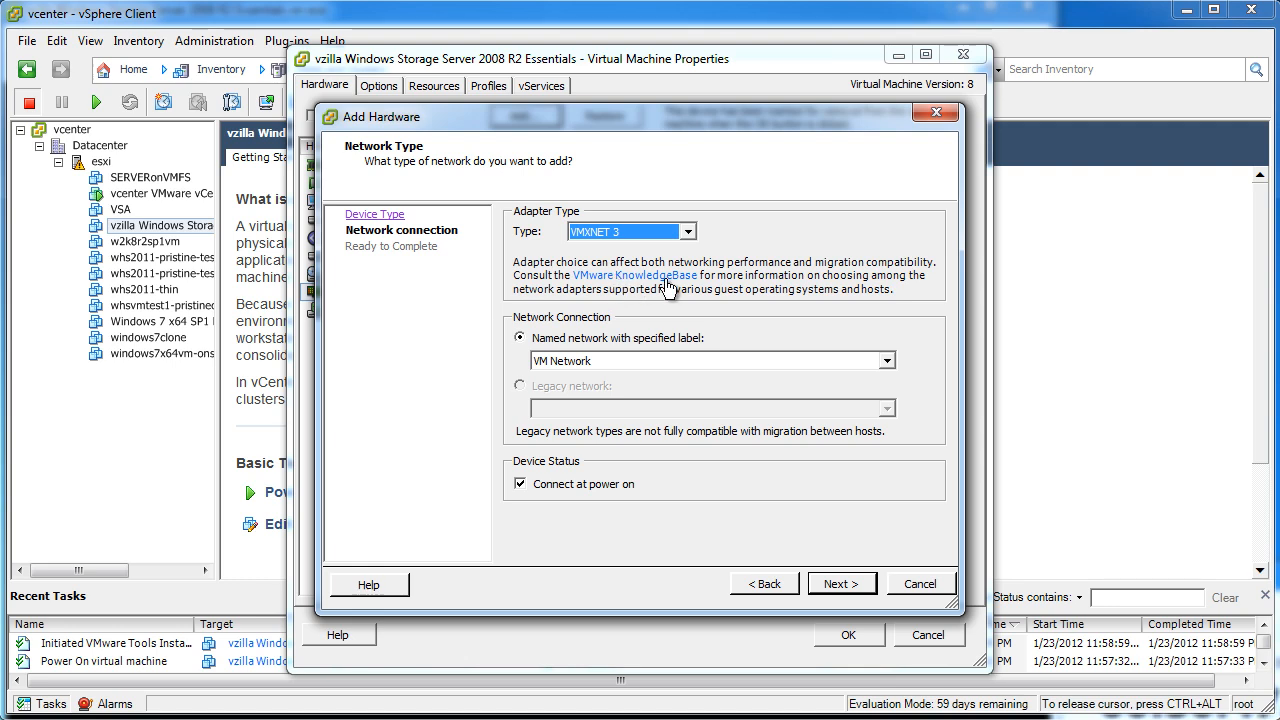
pyautogui.click(665, 281)
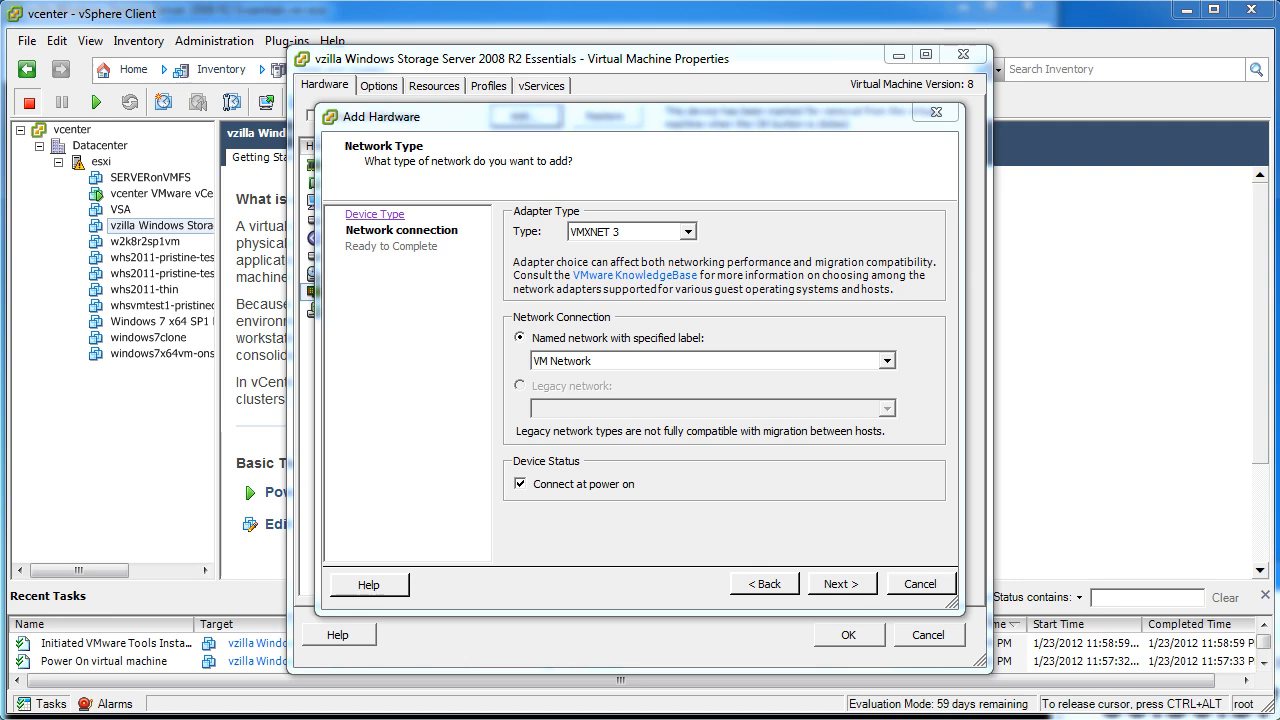
pyautogui.moveTo(0, 2); pyautogui.dragTo(455, 0)
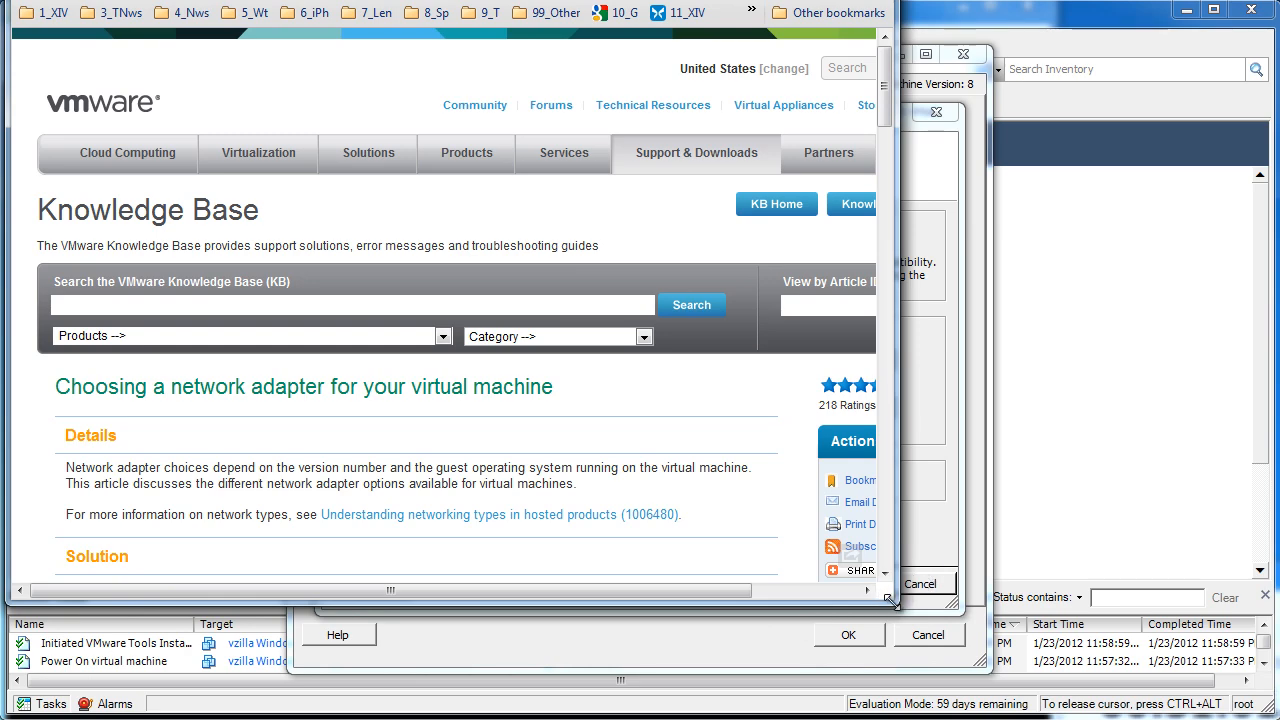
# - Scroll the KB article to the VMXNET 3 supported-guest list and highlight 2008 there
pyautogui.moveTo(892, 602); pyautogui.dragTo(1277, 706)
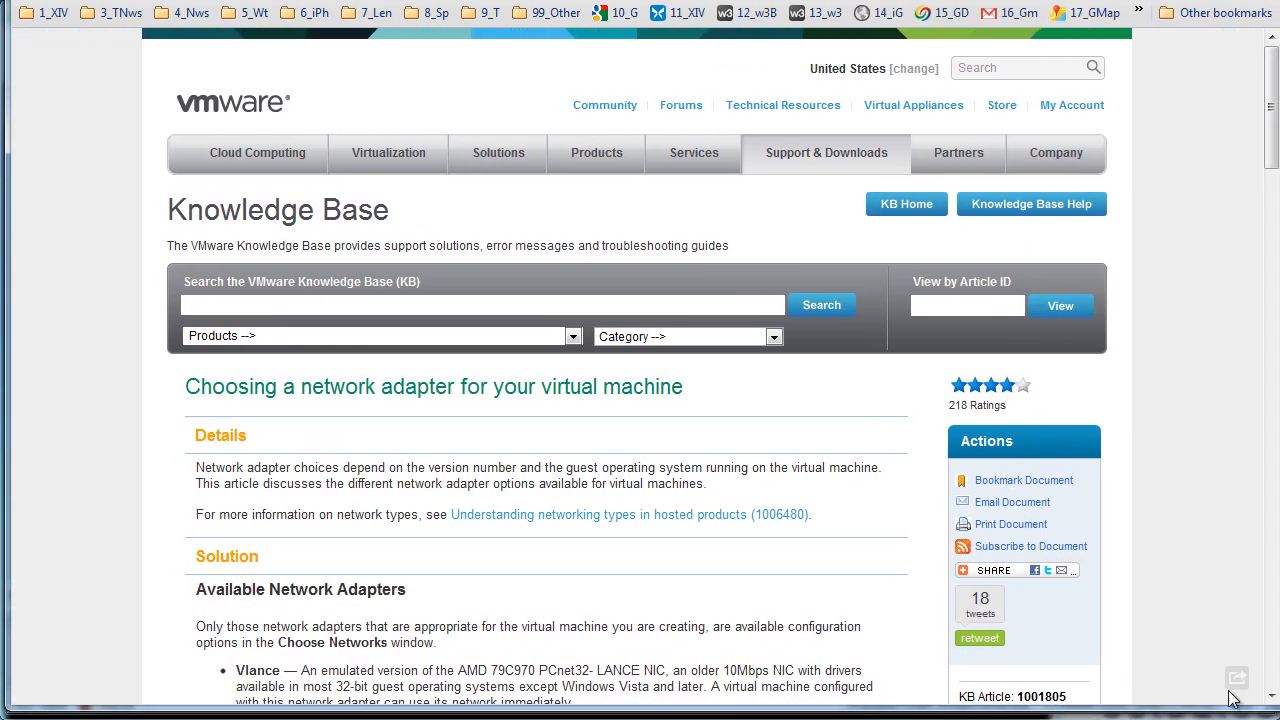
pyautogui.scroll(-5, 1064, 577)
pyautogui.scroll(-4, 1062, 577)
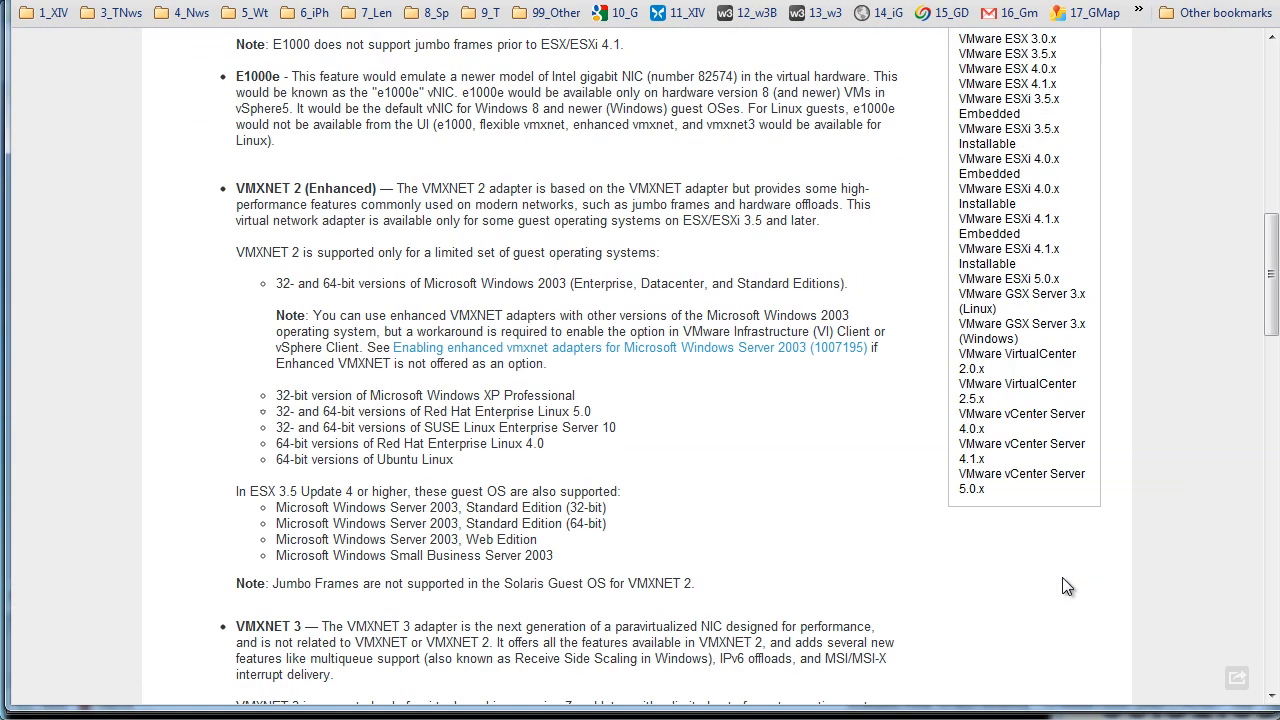
pyautogui.scroll(-4, 1062, 577)
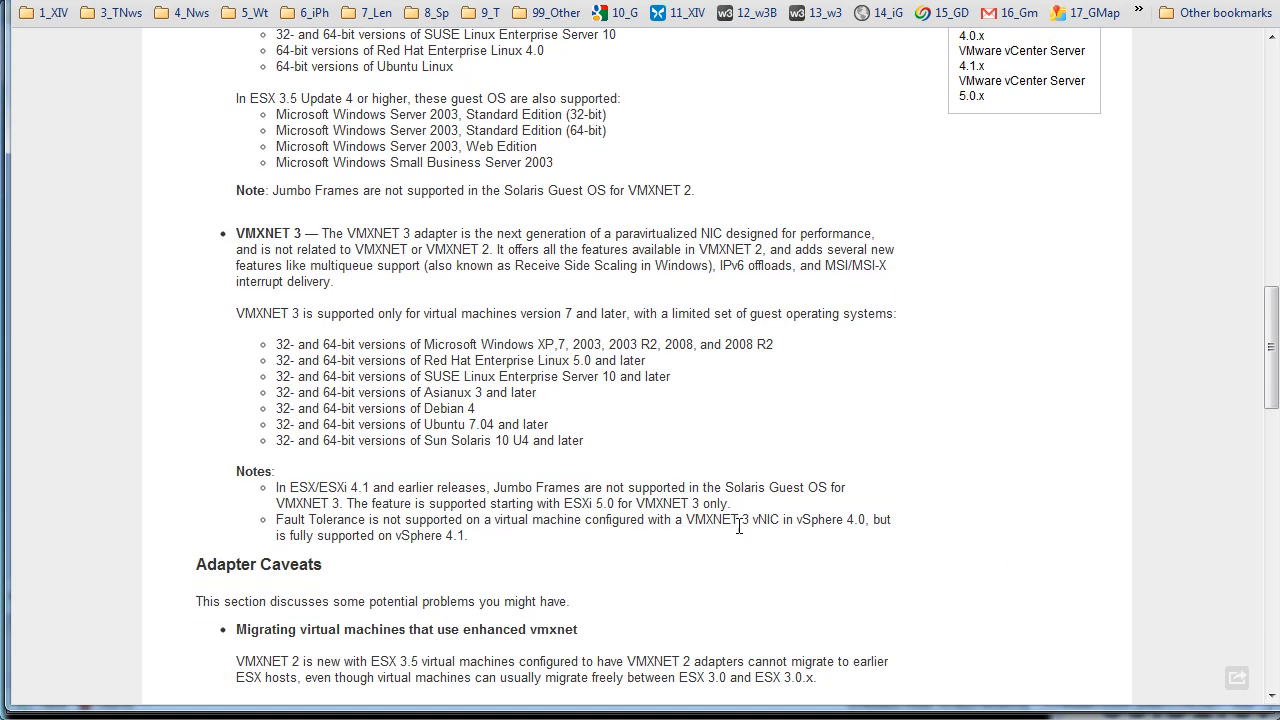
pyautogui.moveTo(739, 527); pyautogui.dragTo(236, 313)
pyautogui.click(724, 340)
pyautogui.doubleClick(738, 344)
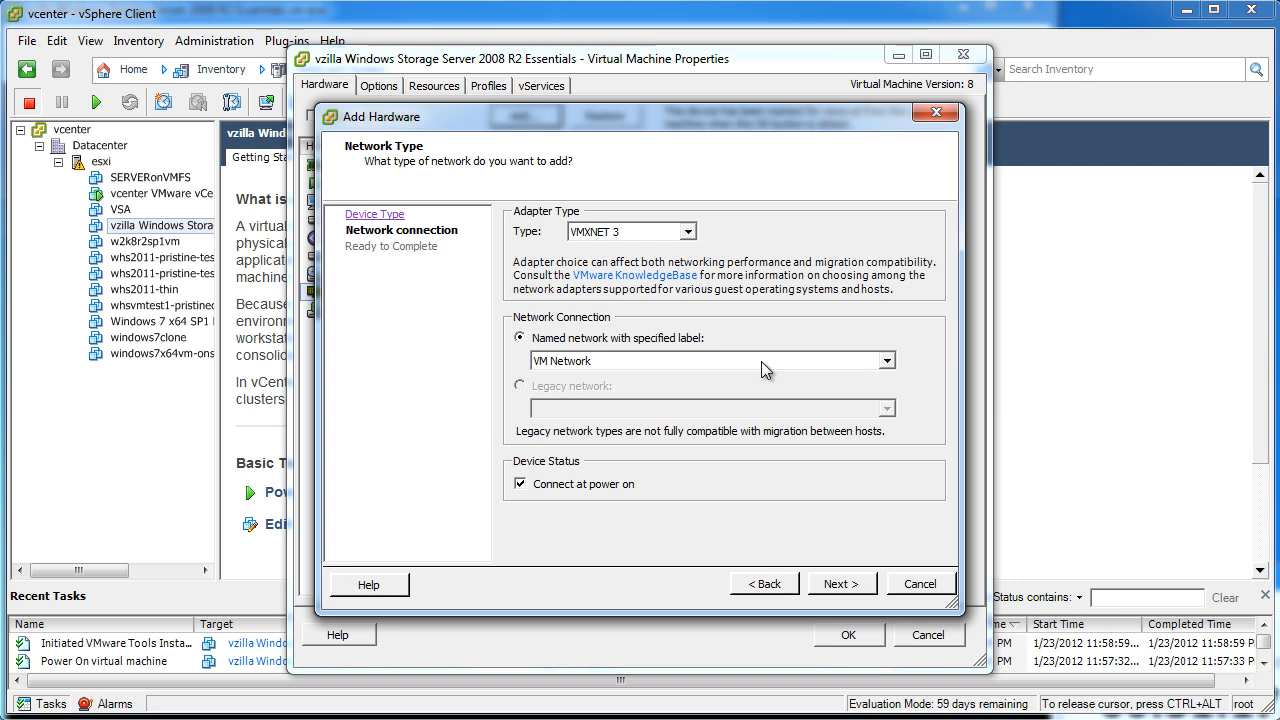
# - Finish adding the VMXNET 3 adapter and apply the hardware changes to vzilla
pyautogui.click(854, 590)
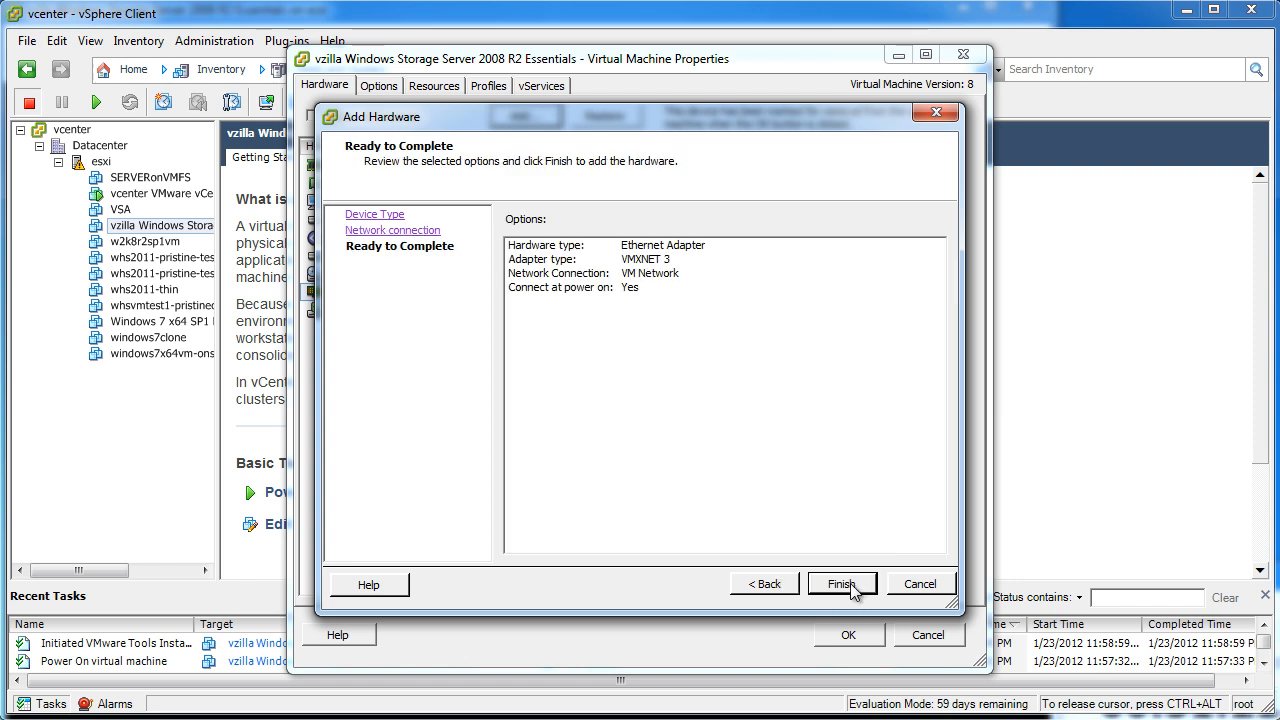
pyautogui.click(841, 584)
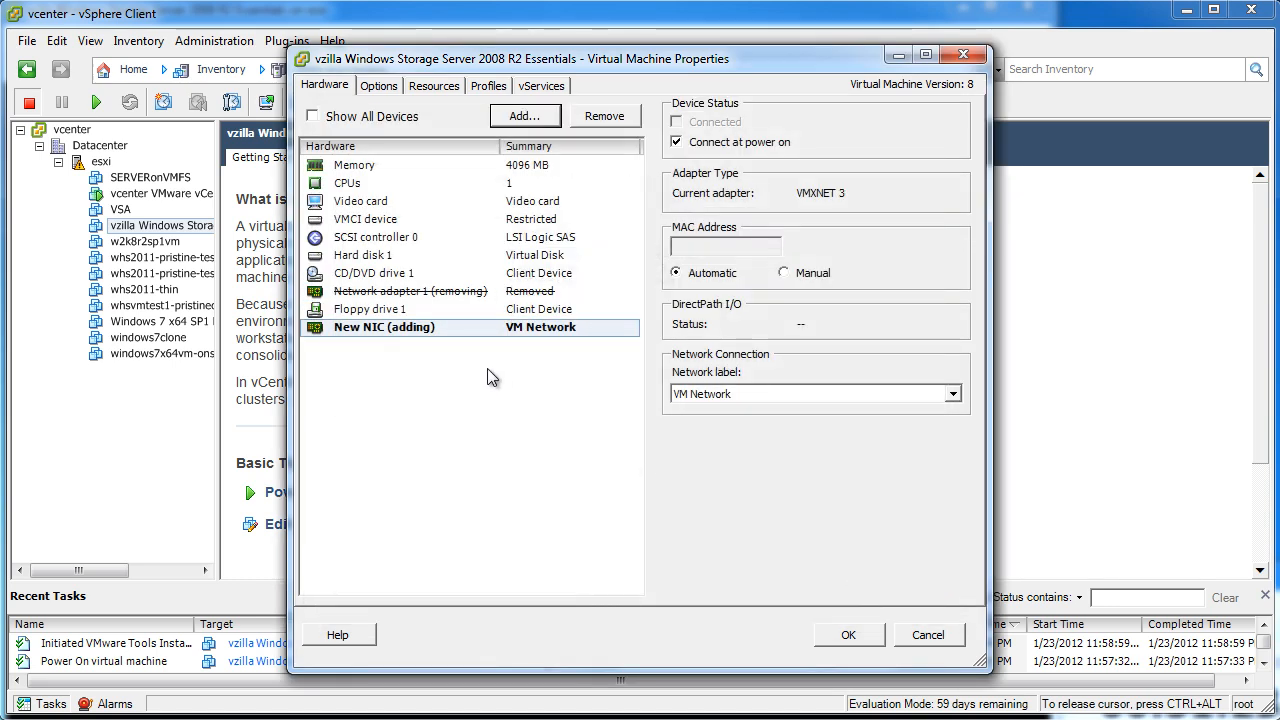
pyautogui.click(845, 635)
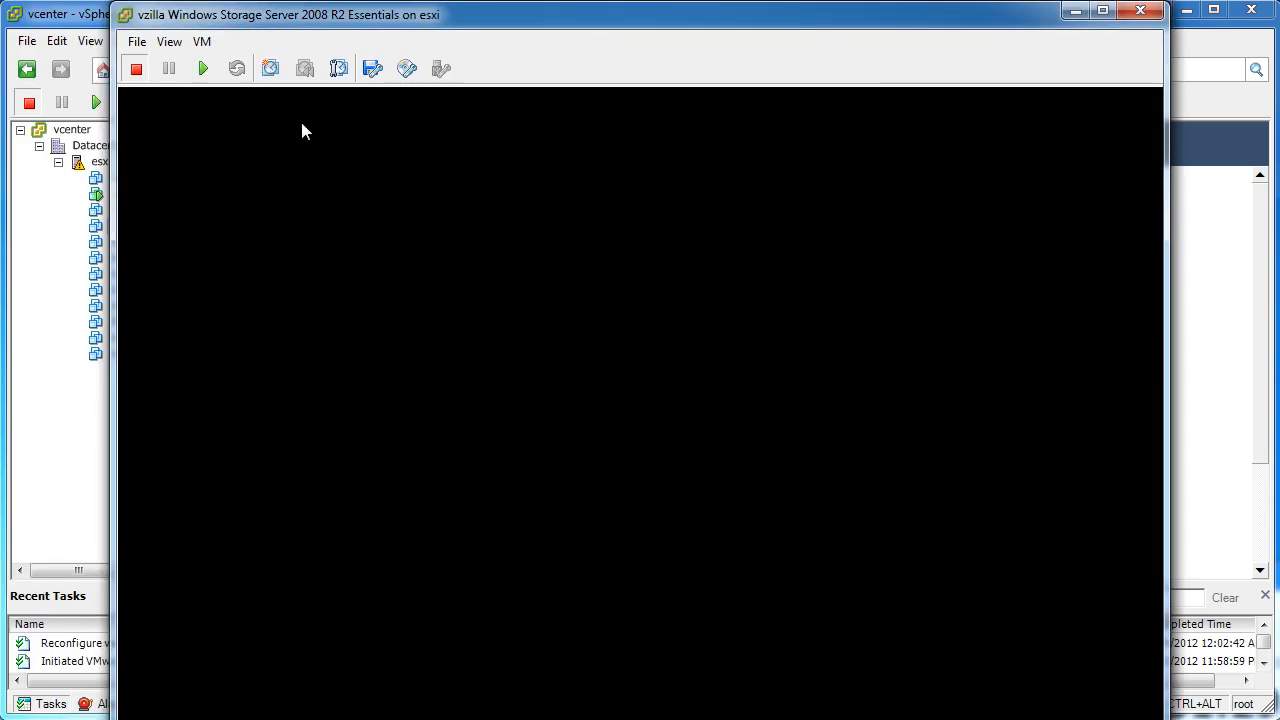
# - Power on vzilla and confirm the Reconfigure and Power On tasks completed in Recent Tasks
pyautogui.click(203, 70)
pyautogui.moveTo(281, 31); pyautogui.dragTo(165, 0)
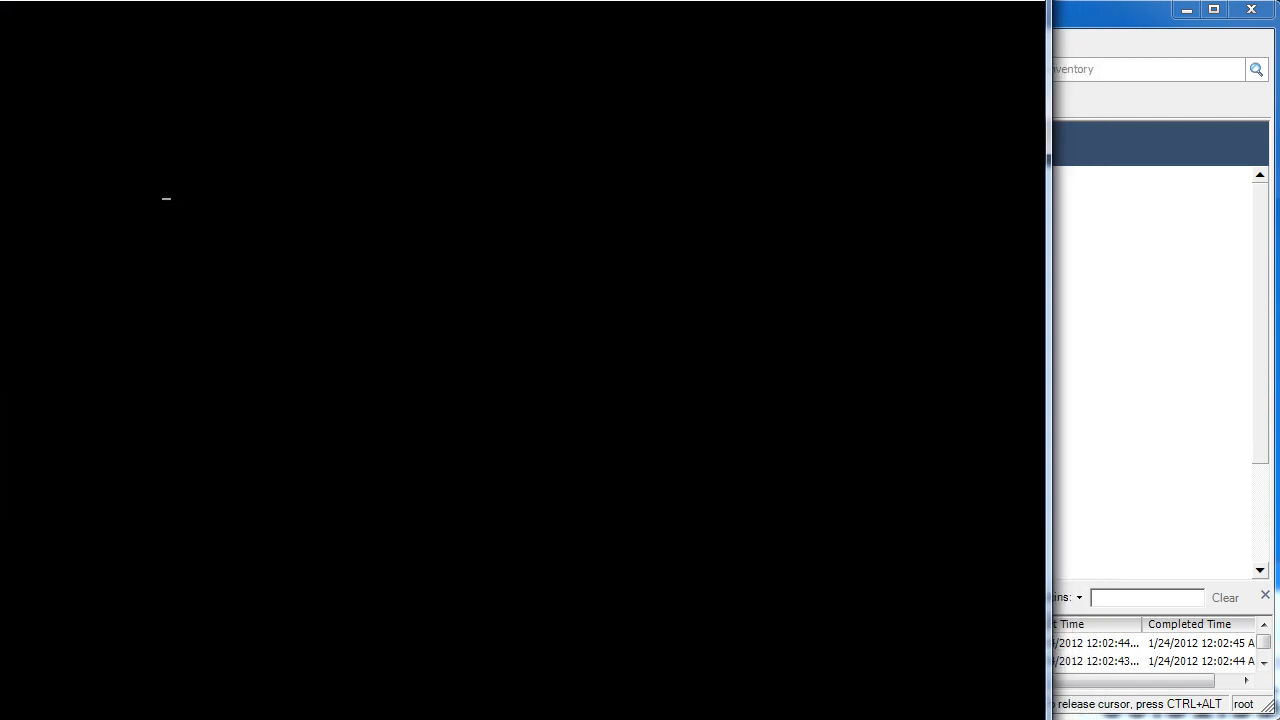
pyautogui.click(1102, 16)
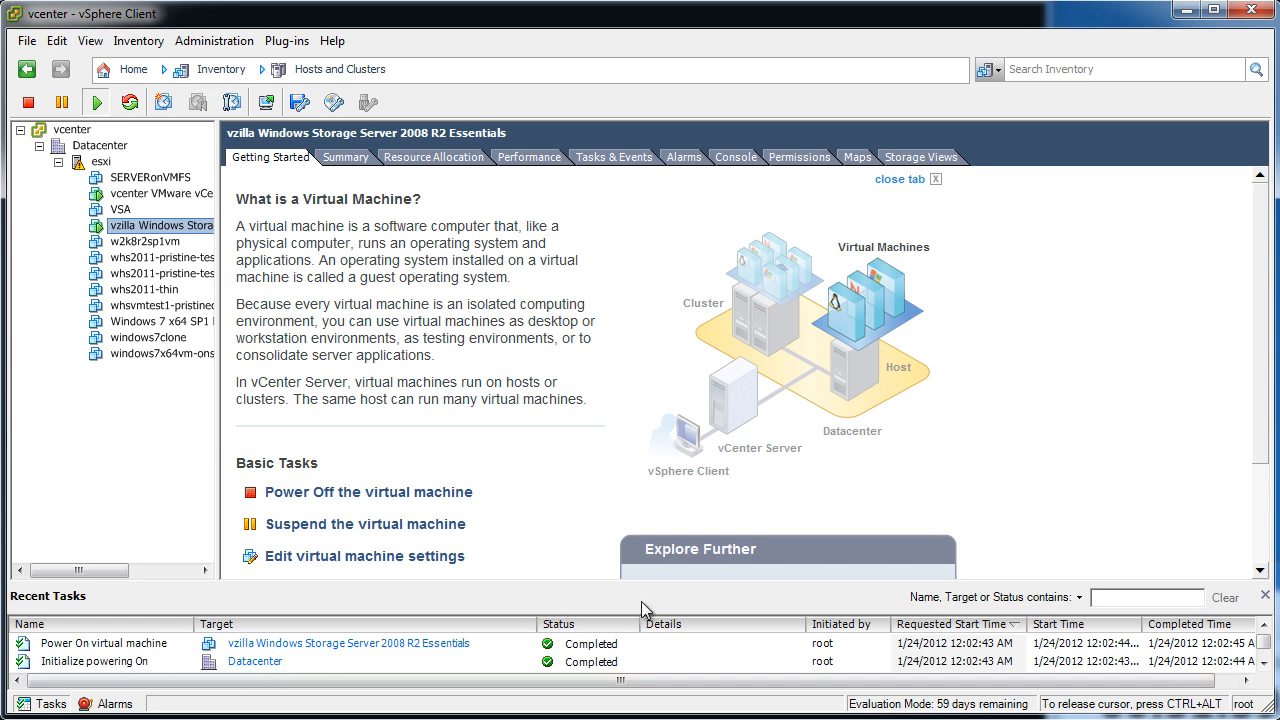
pyautogui.moveTo(649, 583); pyautogui.dragTo(649, 557)
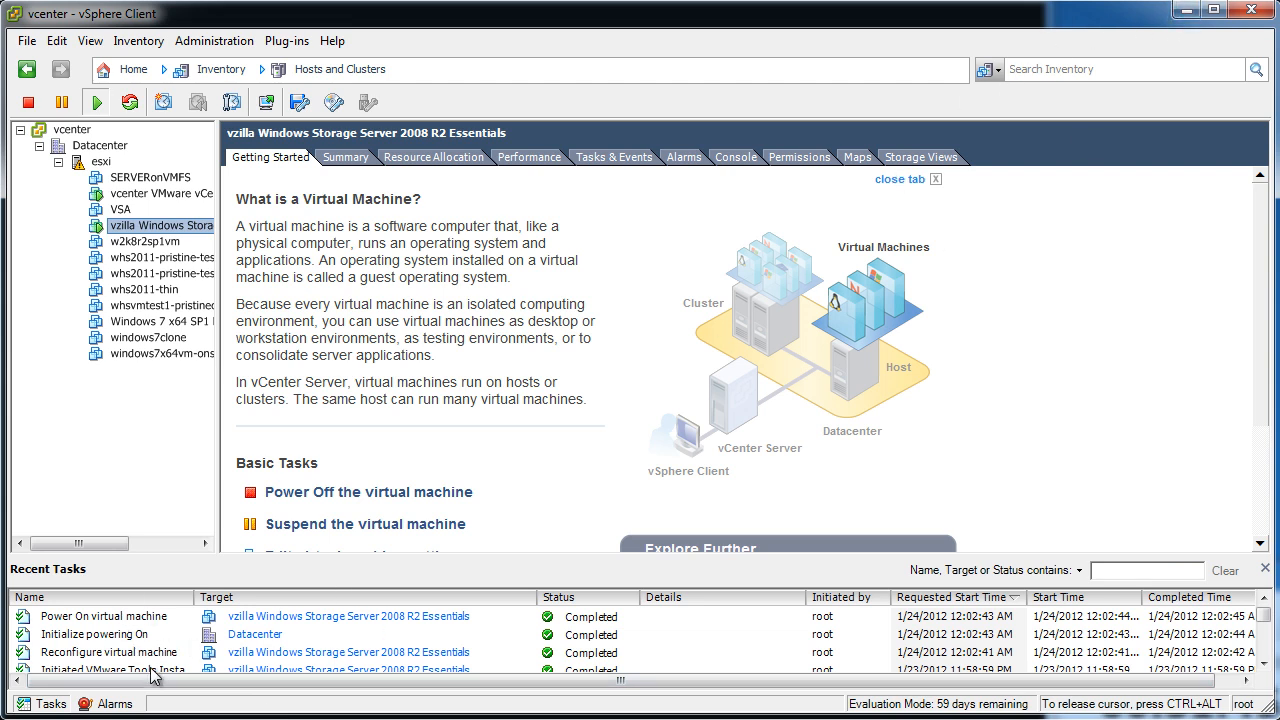
pyautogui.click(1190, 9)
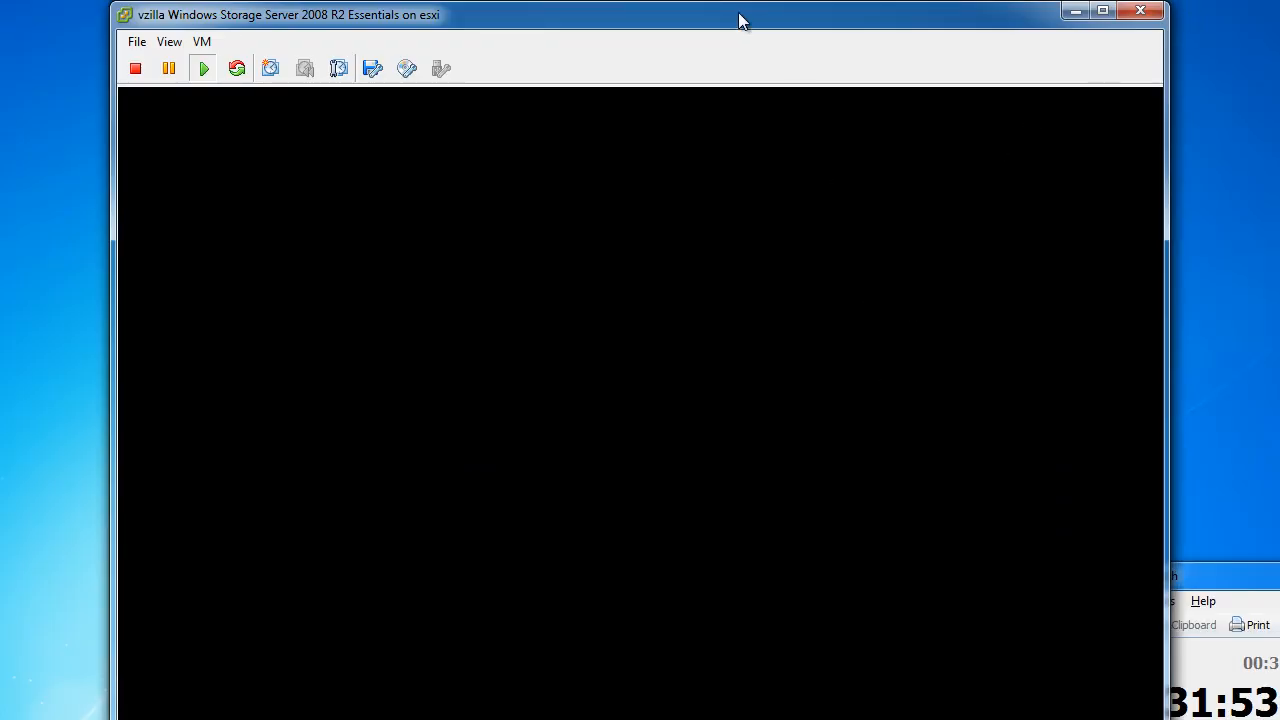
pyautogui.moveTo(738, 15); pyautogui.dragTo(620, 0)
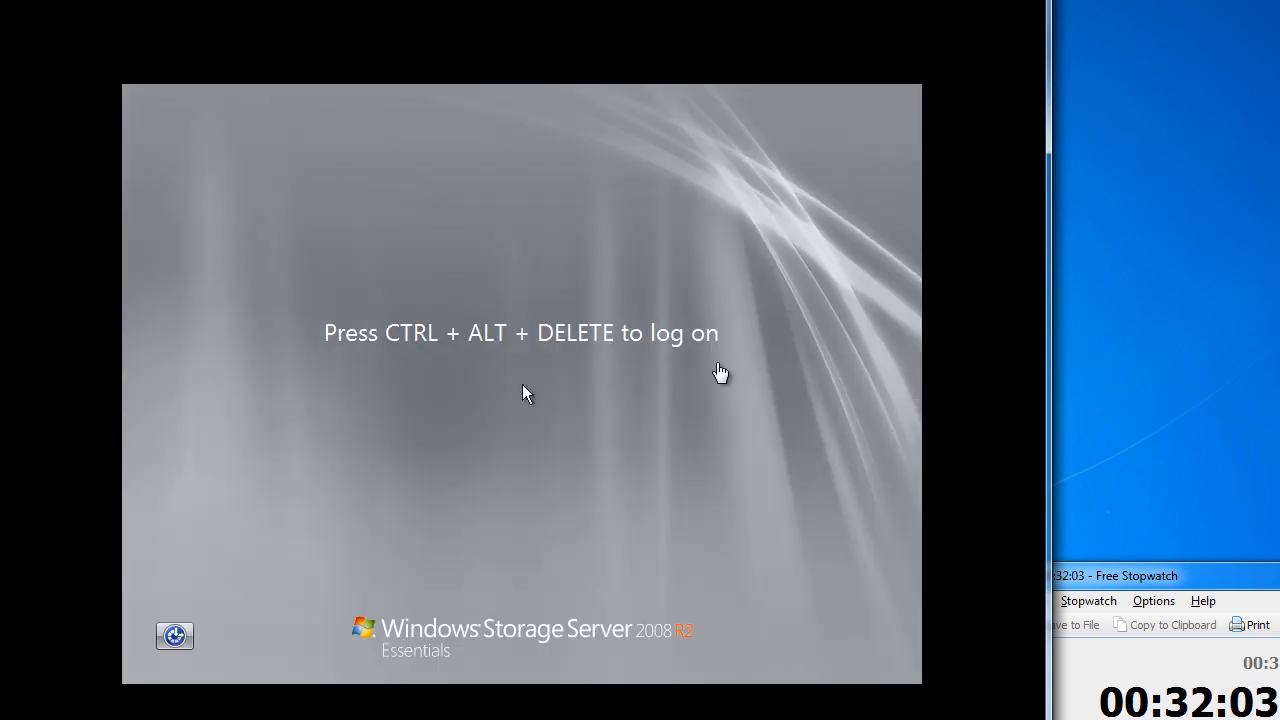
# - Log on as Administrator via Ctrl+Alt+Del, retyping the password after a failed first attempt
pyautogui.hotkey('ctrl', 'alt', 'Delete')
pyautogui.write('********')
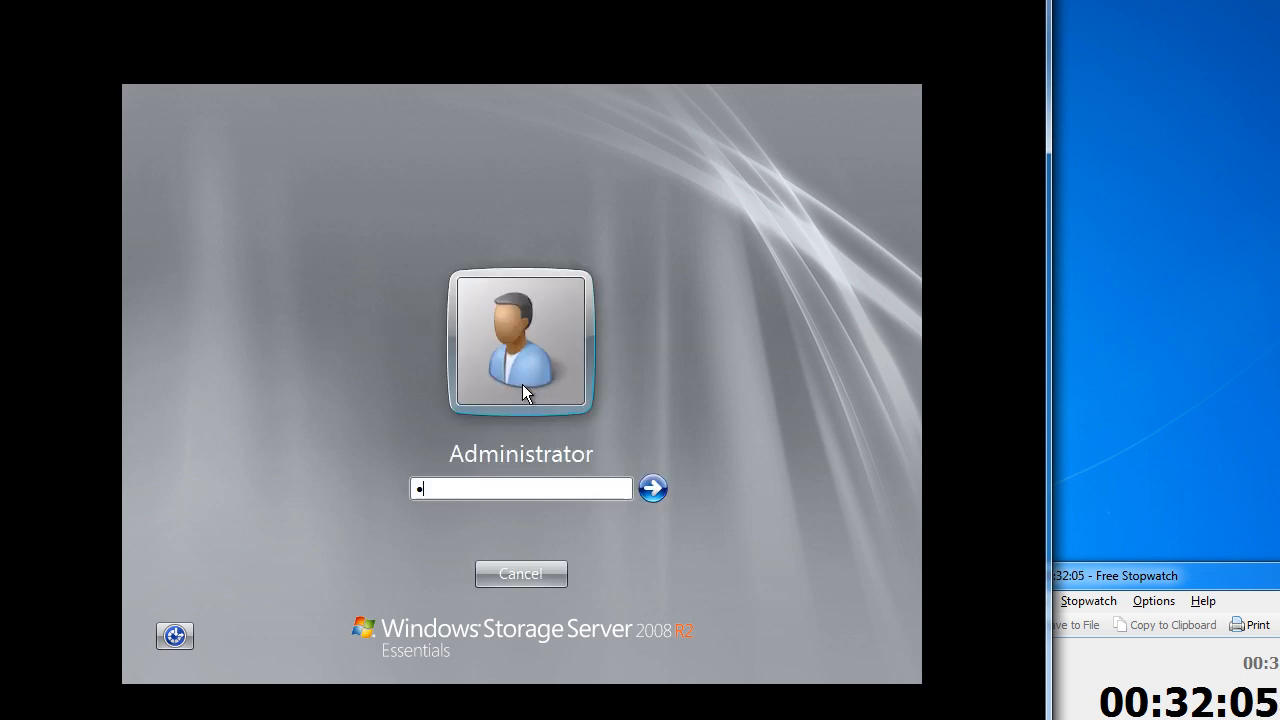
pyautogui.press('Return')
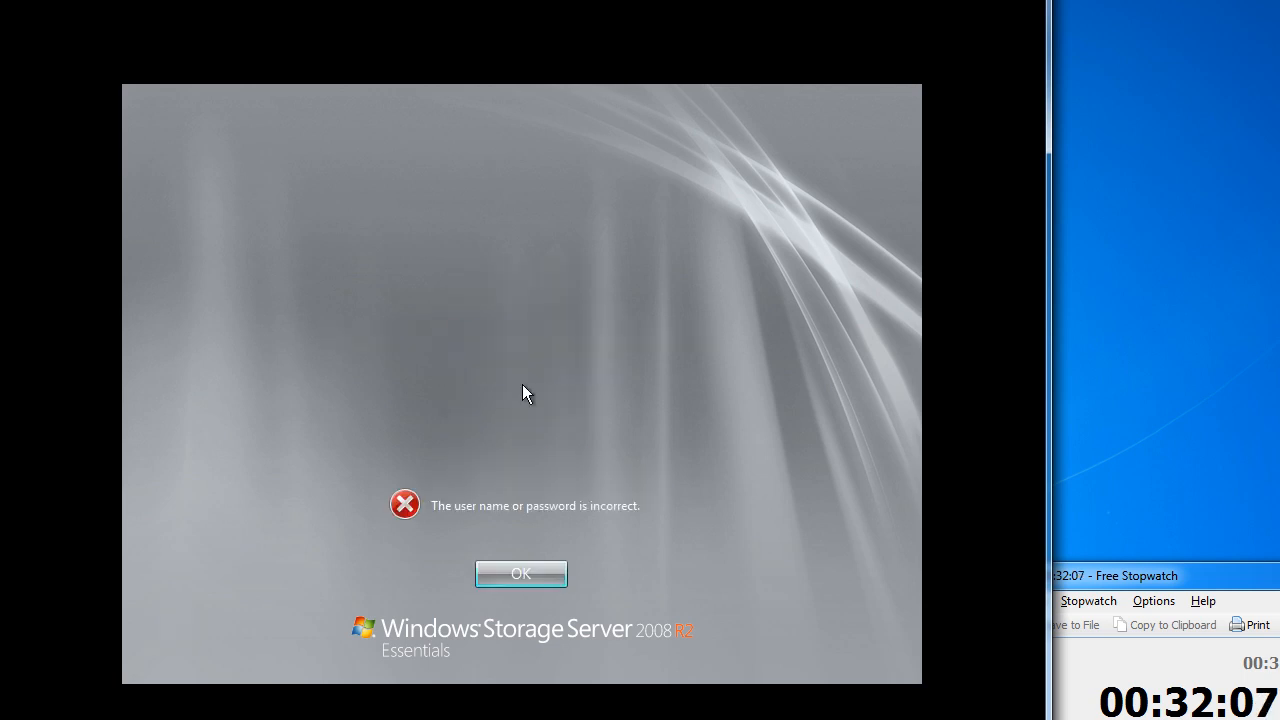
pyautogui.press('Return')
pyautogui.write('****')
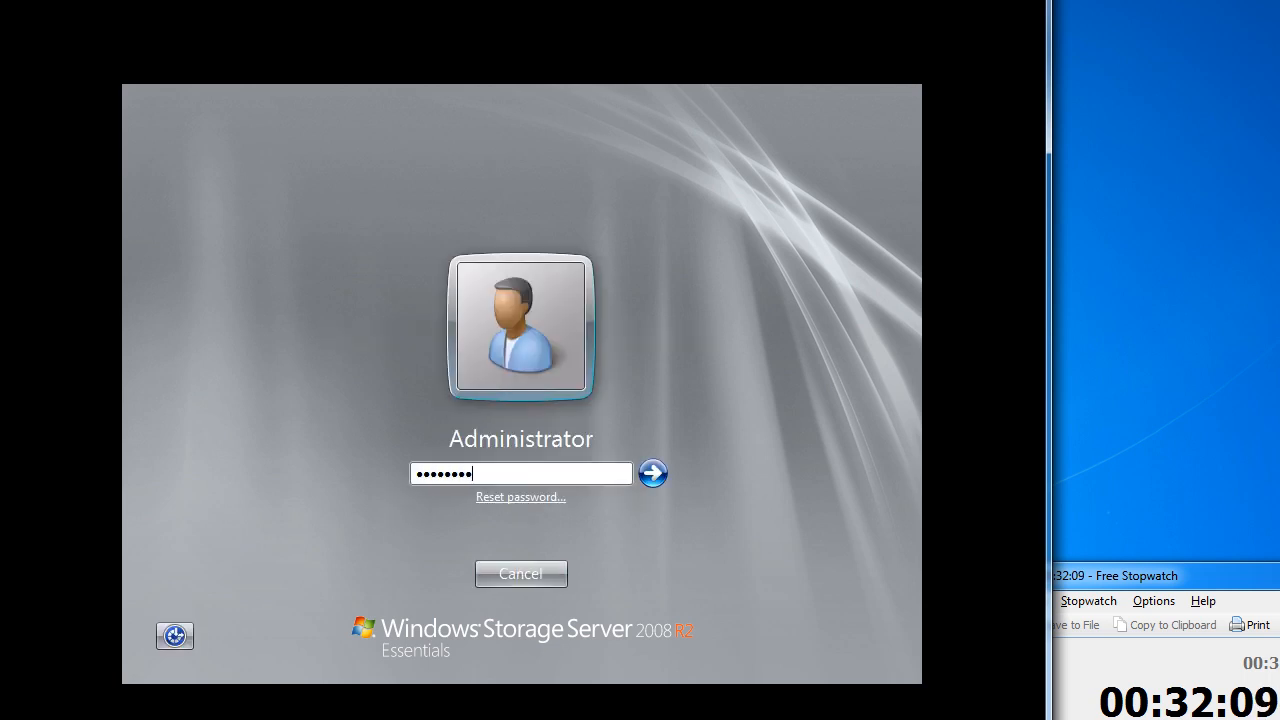
pyautogui.write('****')
pyautogui.press('Return')
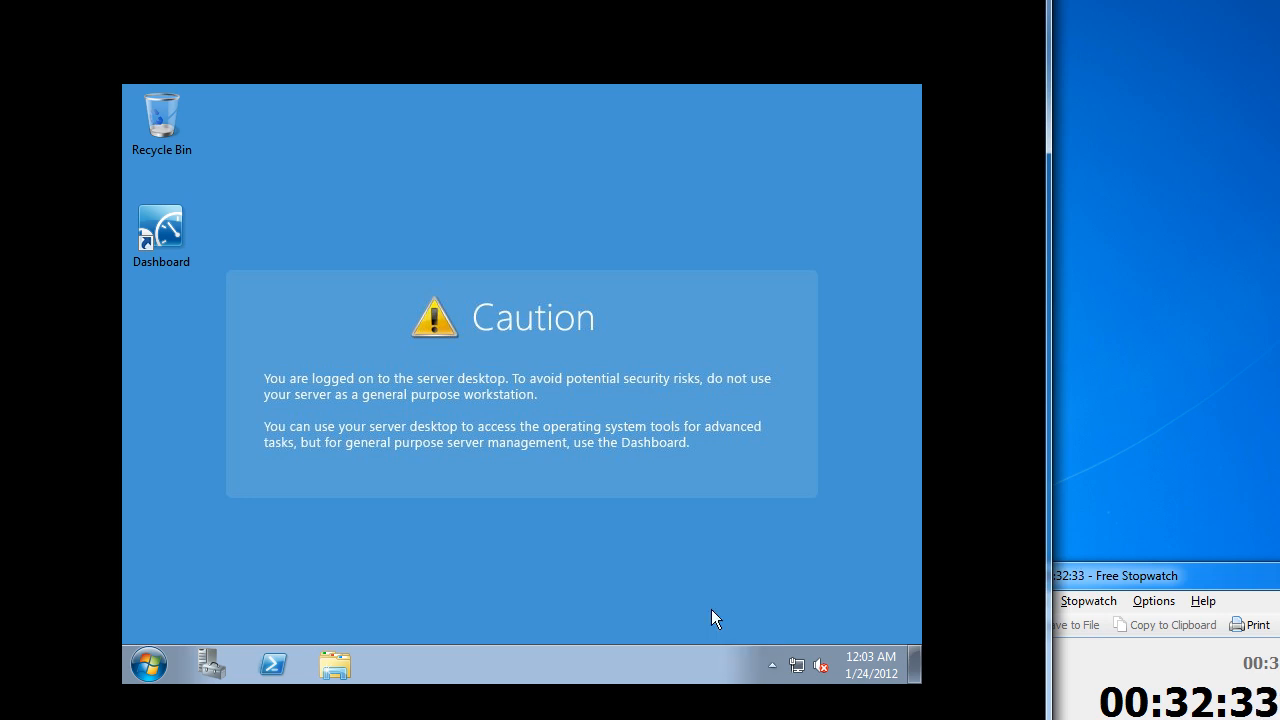
# - Set the notification area to always show all icons on the taskbar
pyautogui.click(771, 666)
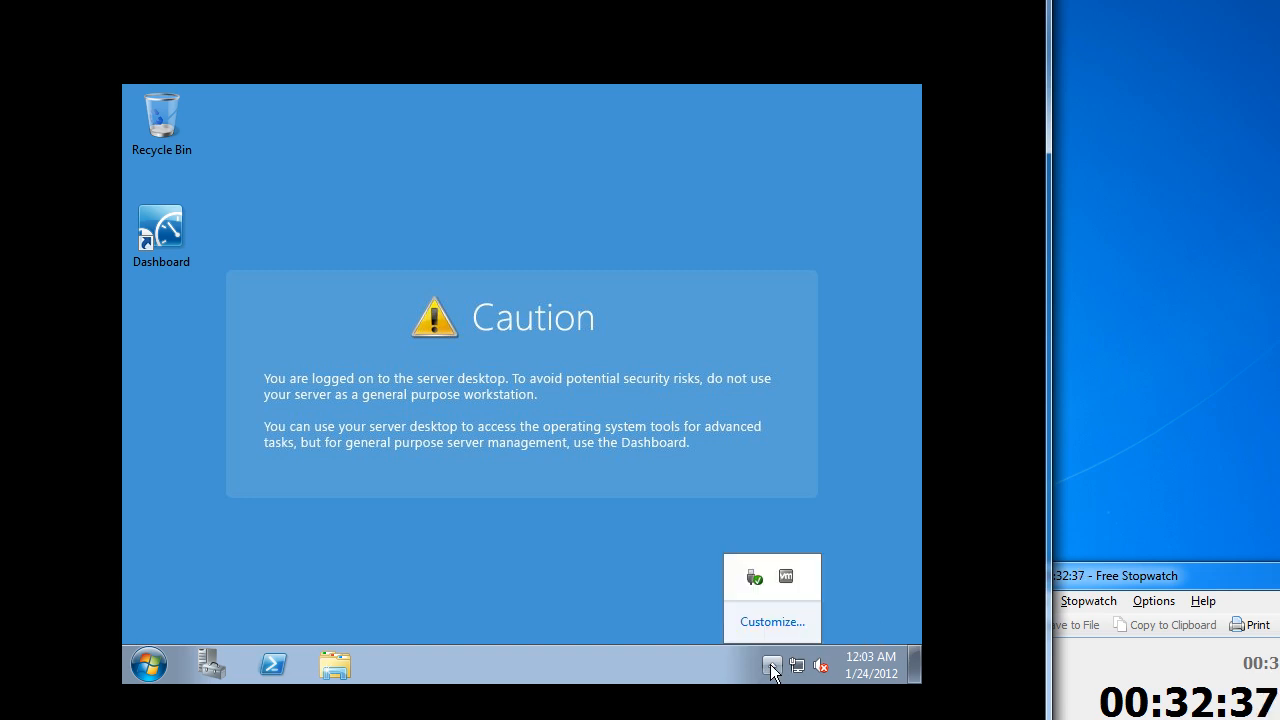
pyautogui.click(772, 624)
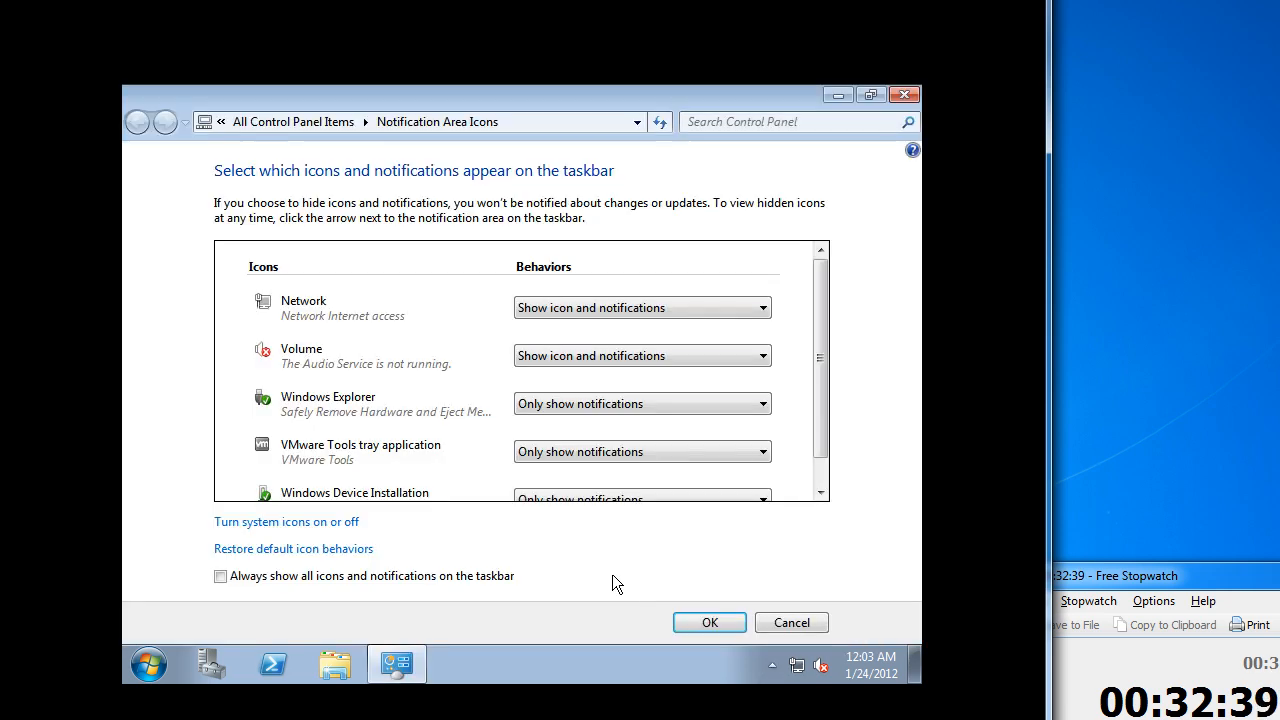
pyautogui.click(308, 577)
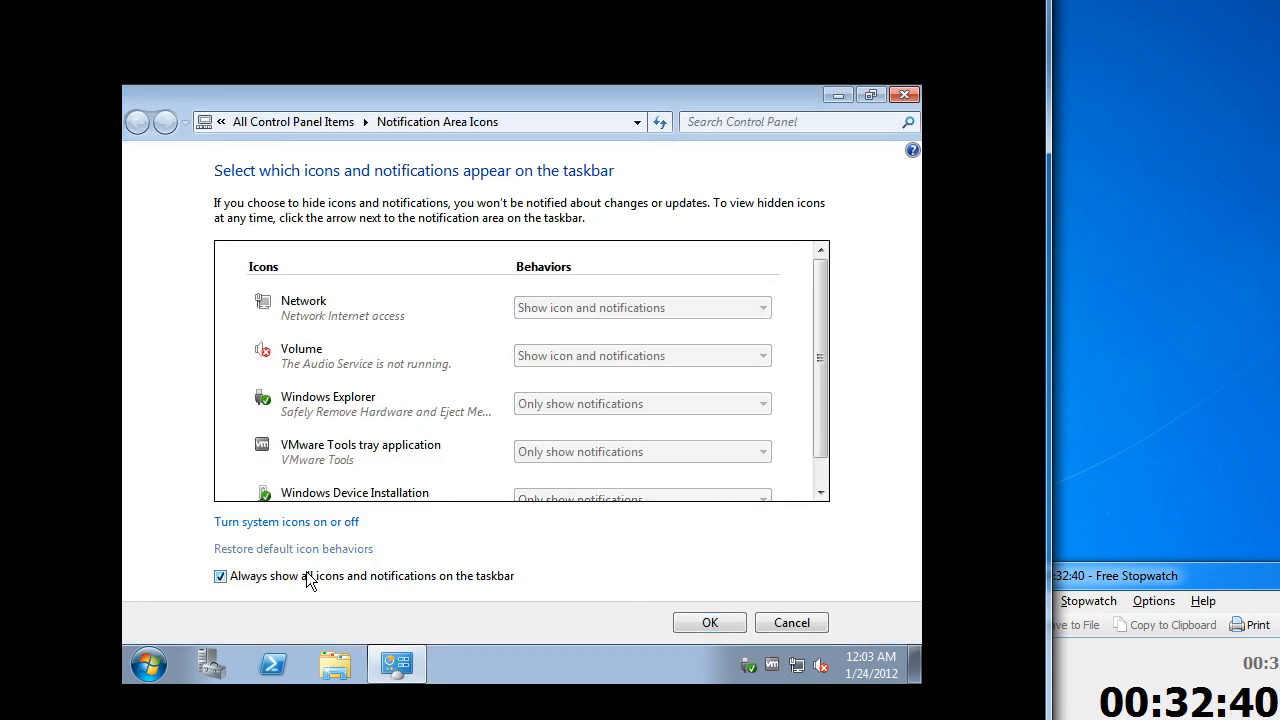
pyautogui.click(709, 623)
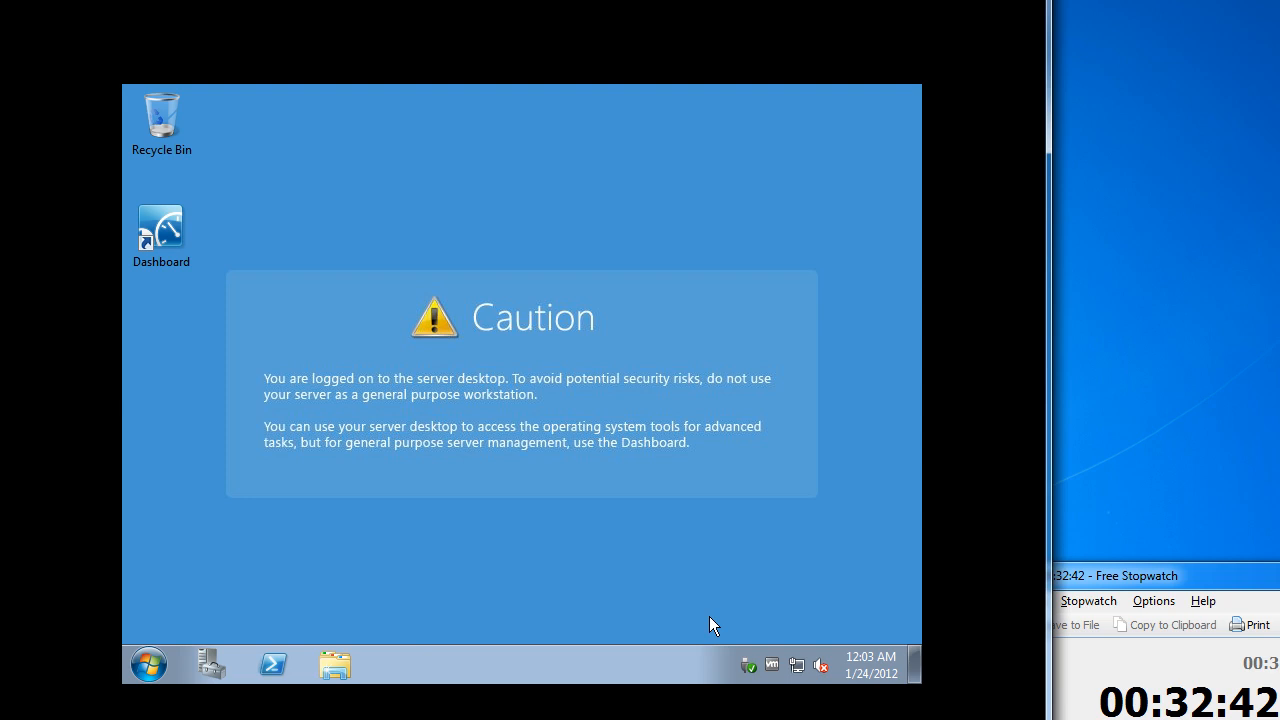
# - Enable VMware Tools time synchronization with the ESX host and apply it
pyautogui.rightClick(775, 665)
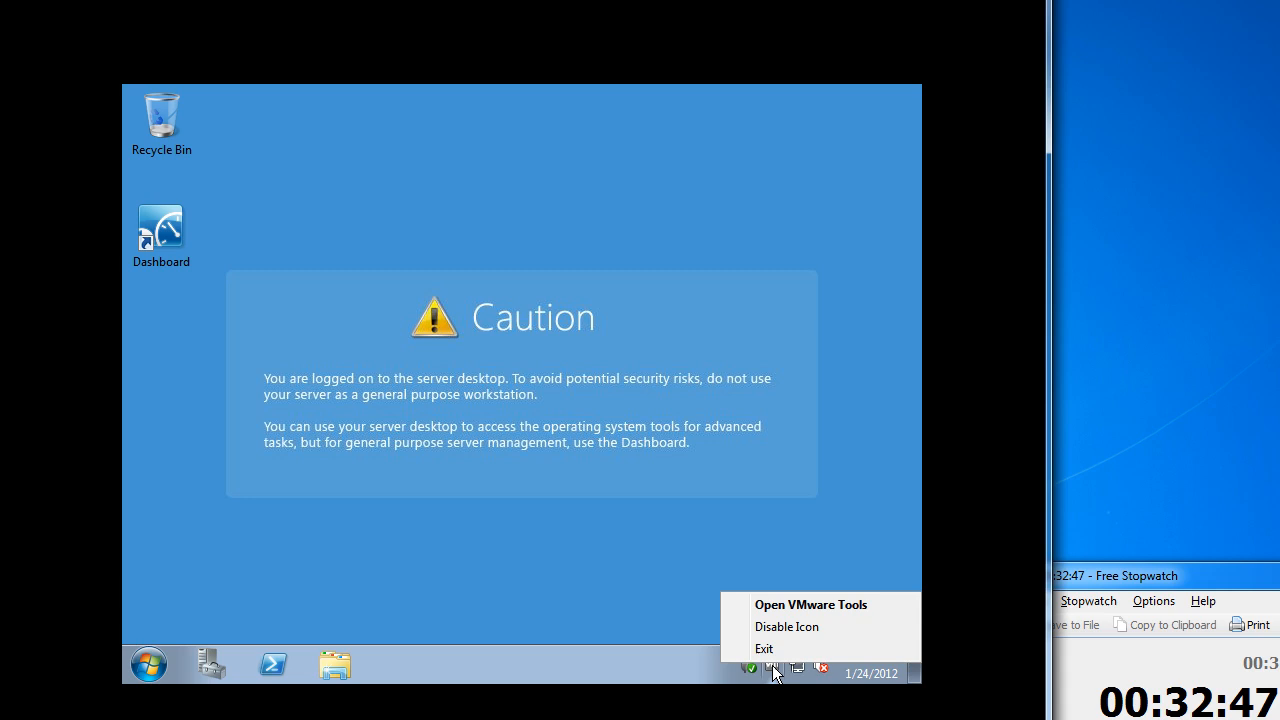
pyautogui.click(798, 607)
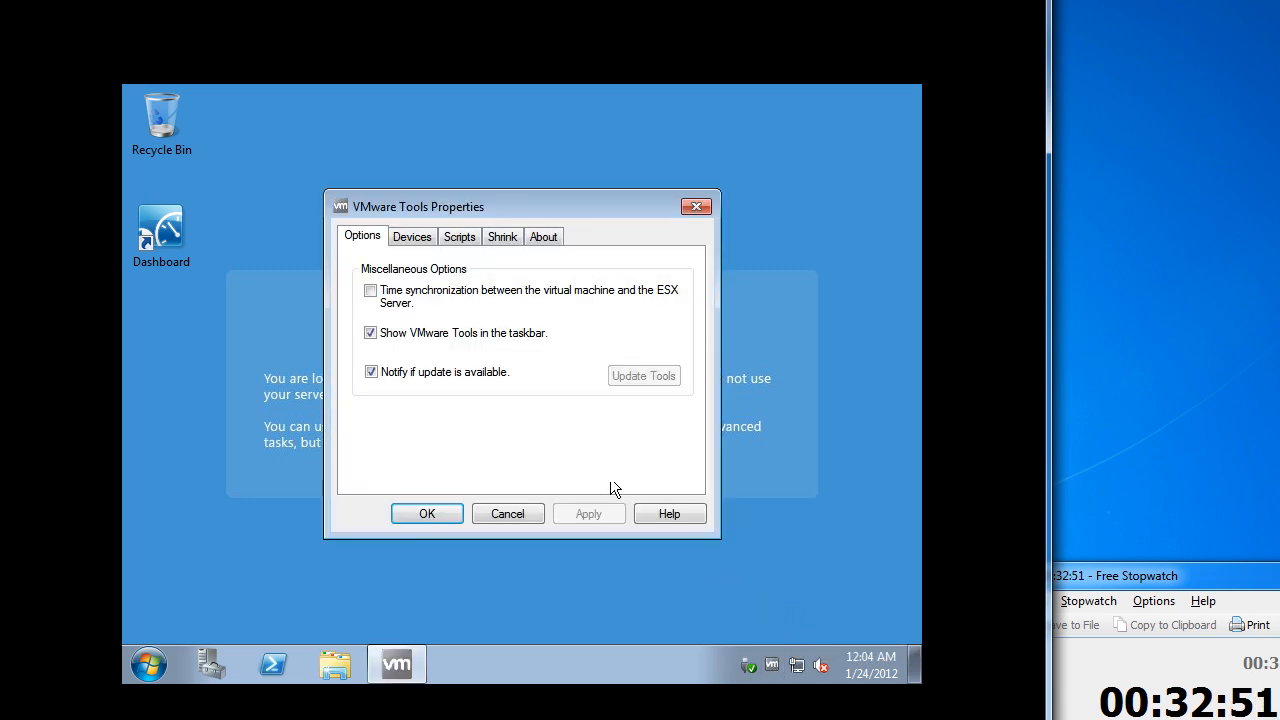
pyautogui.click(372, 292)
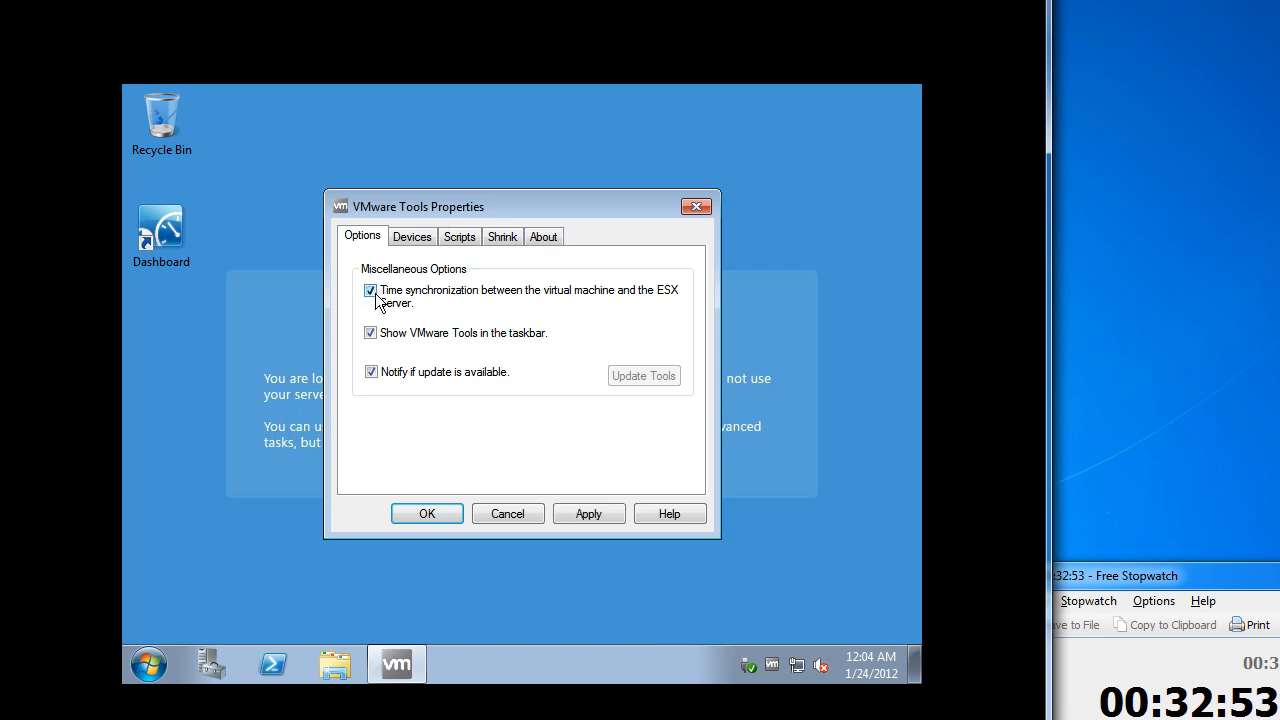
pyautogui.click(586, 511)
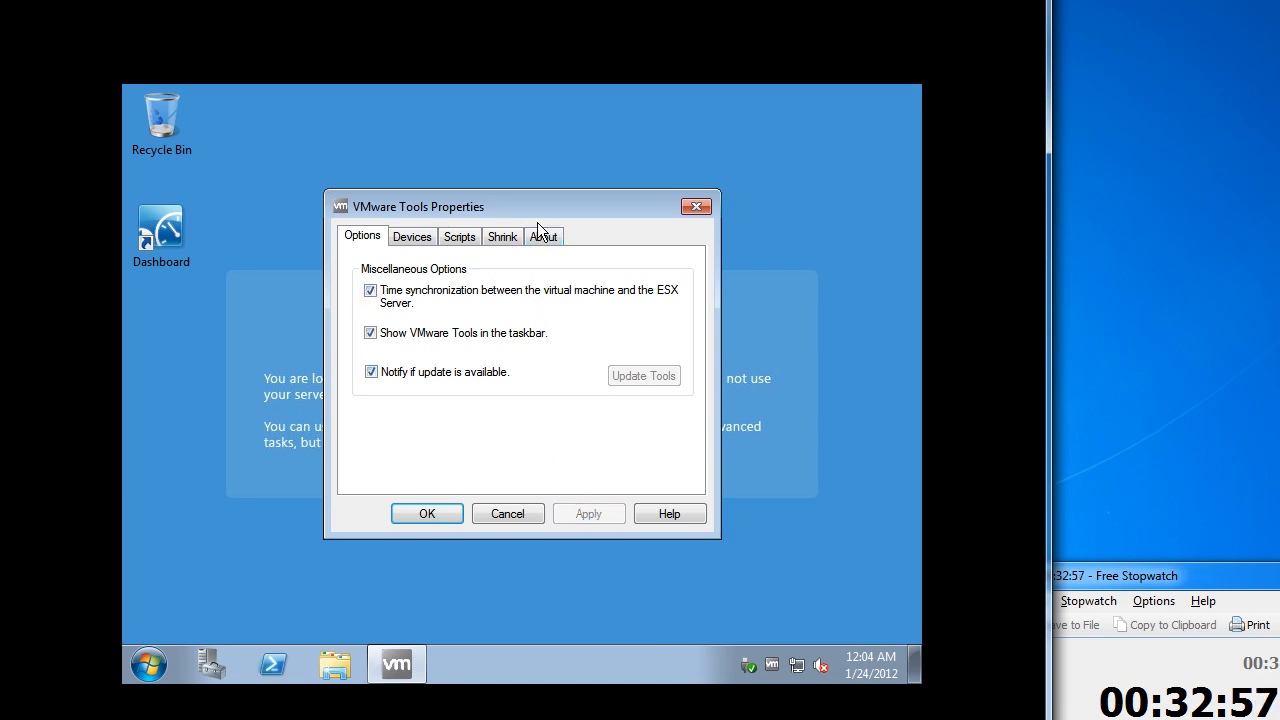
# - Close VMware Tools and turn off Internet time server synchronization in Date and Time
pyautogui.click(428, 512)
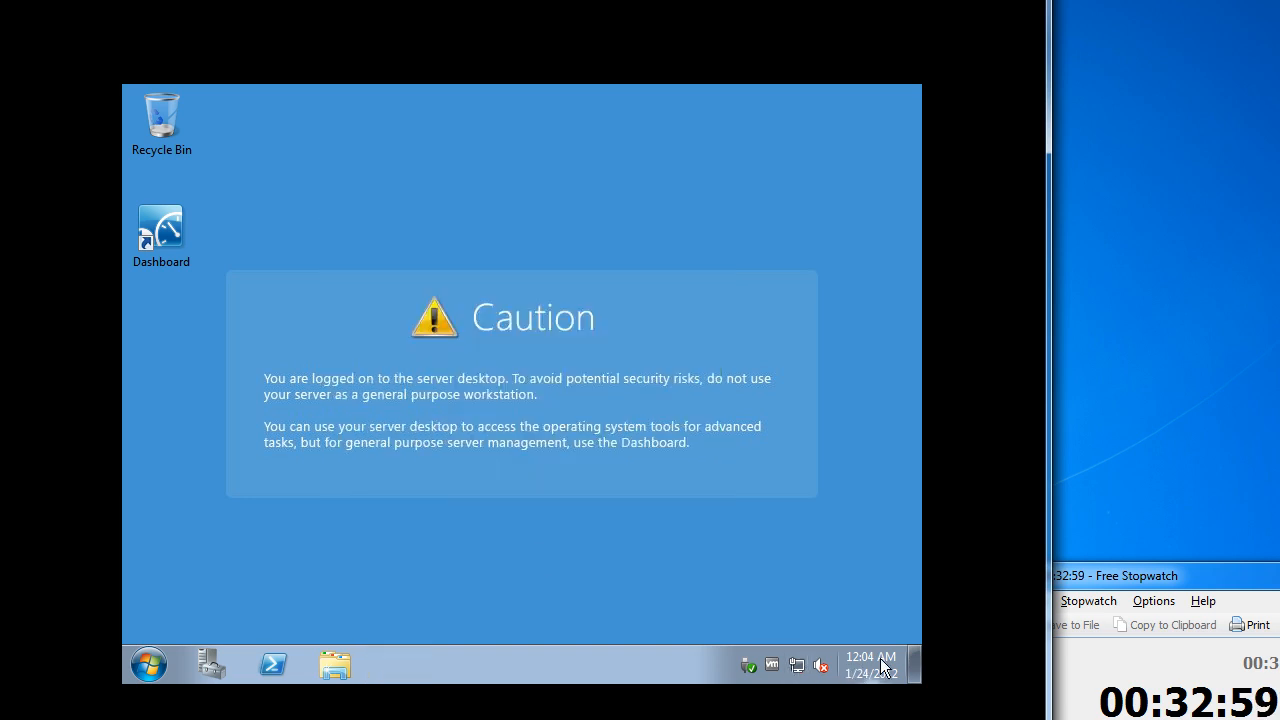
pyautogui.rightClick(882, 666)
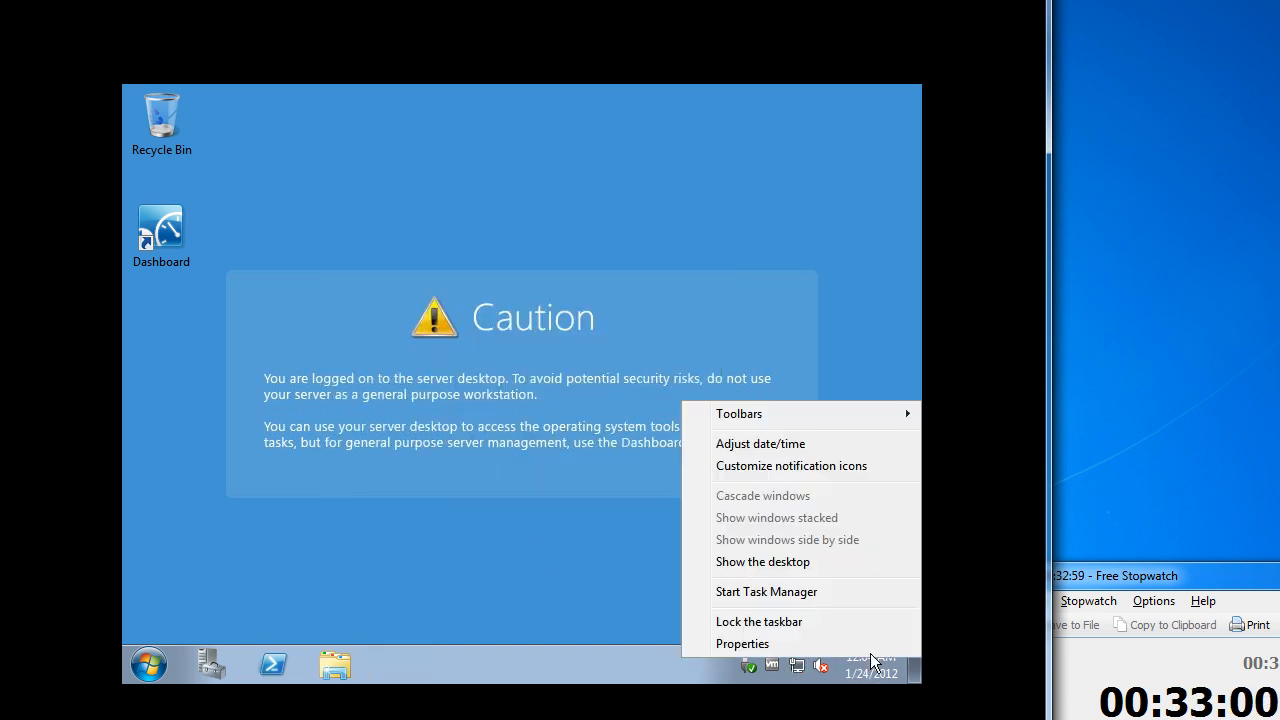
pyautogui.click(793, 444)
pyautogui.click(435, 205)
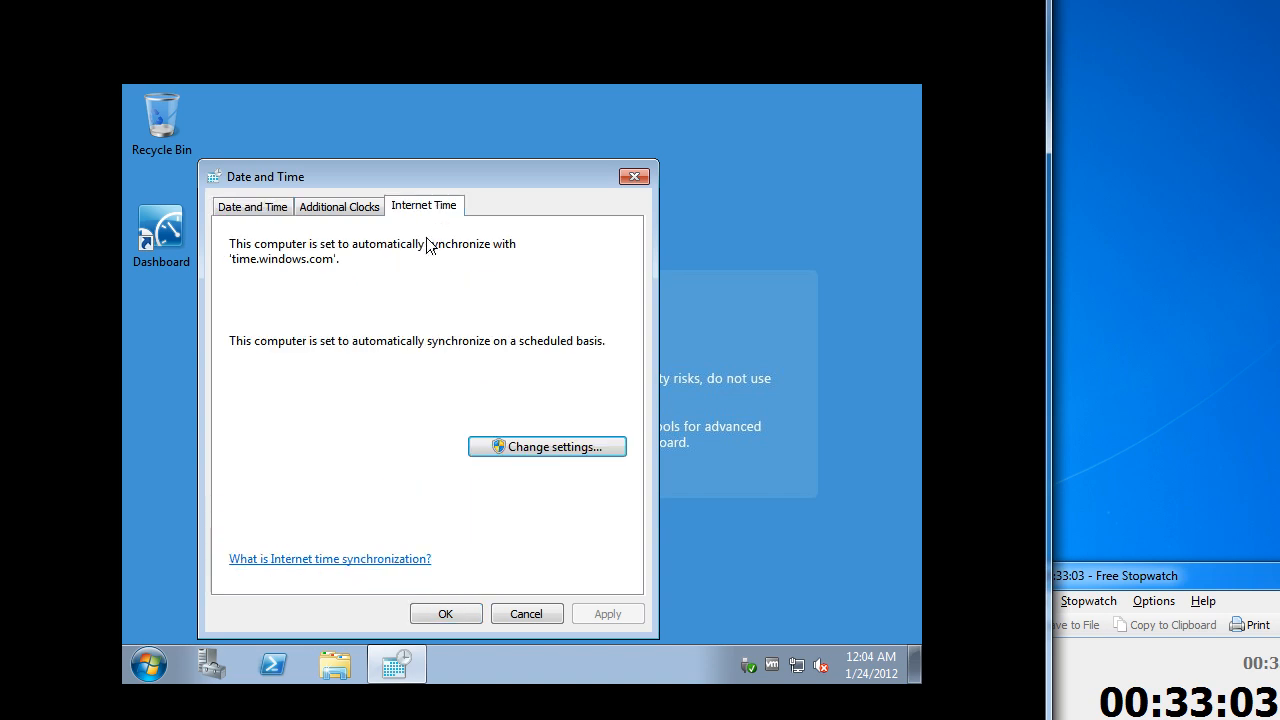
pyautogui.click(544, 449)
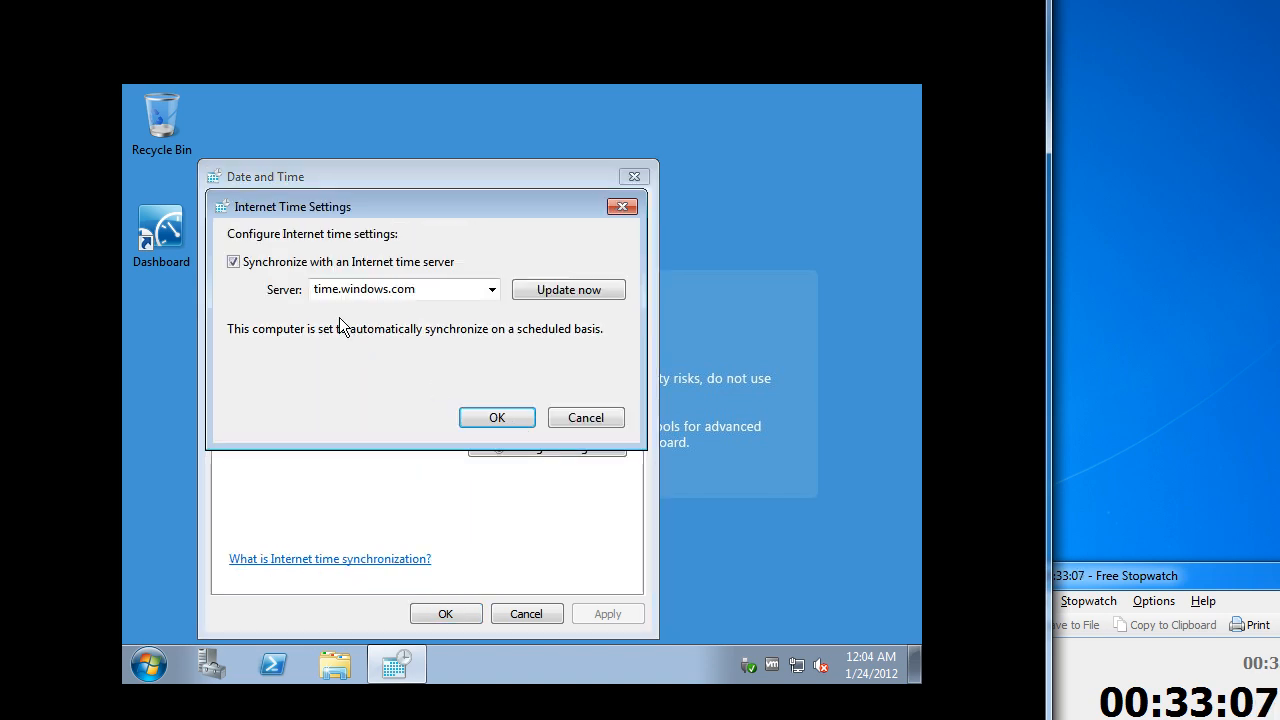
pyautogui.click(234, 262)
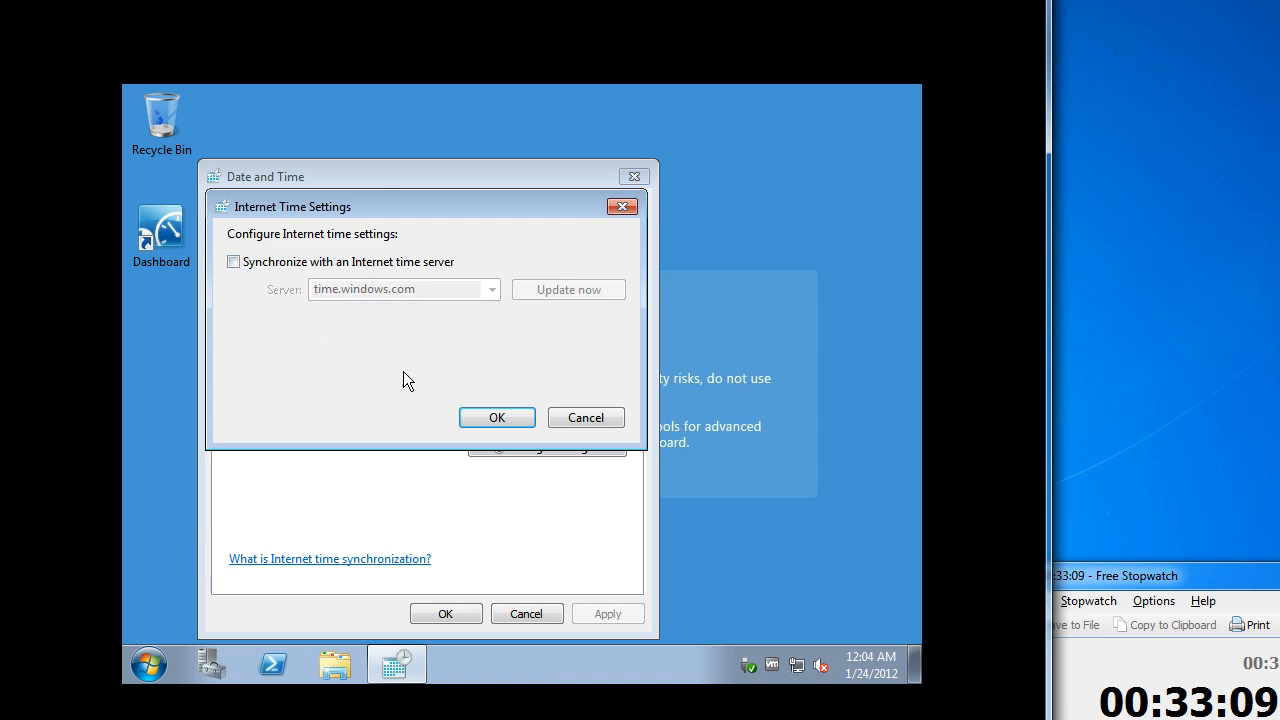
pyautogui.click(492, 420)
pyautogui.click(440, 612)
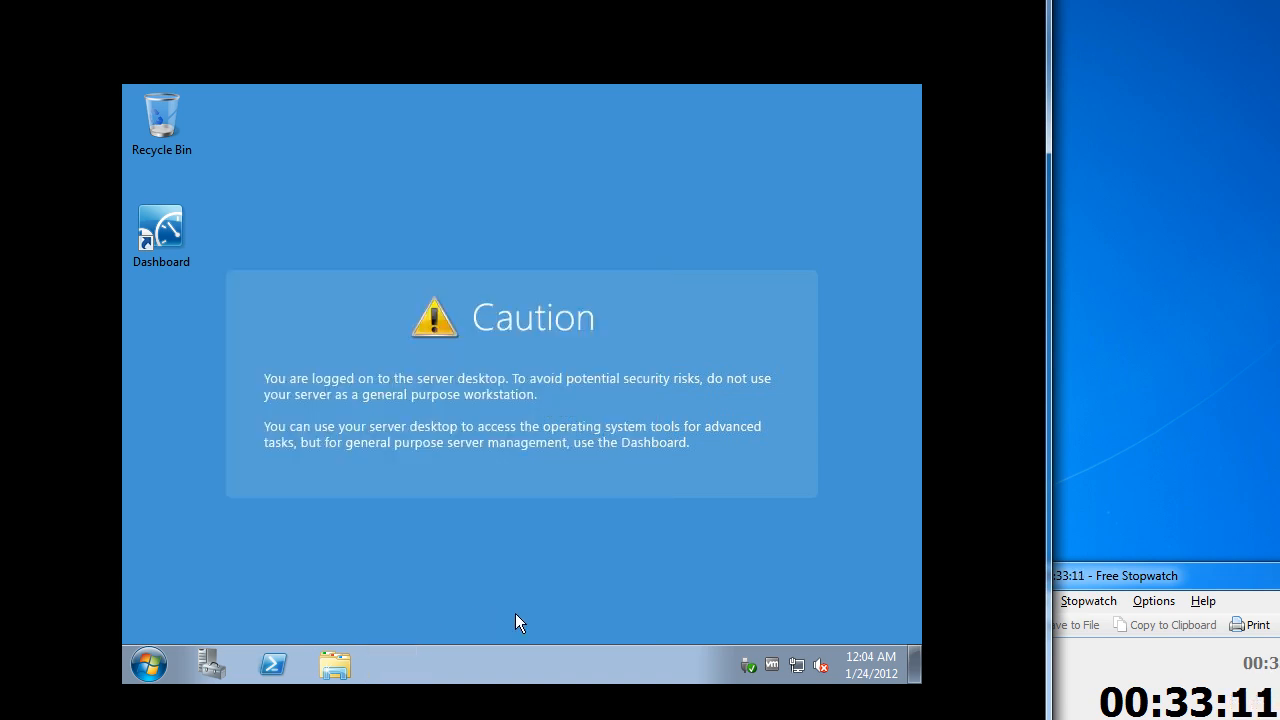
# - Recheck the Internet Time settings and close them without changes
pyautogui.rightClick(872, 656)
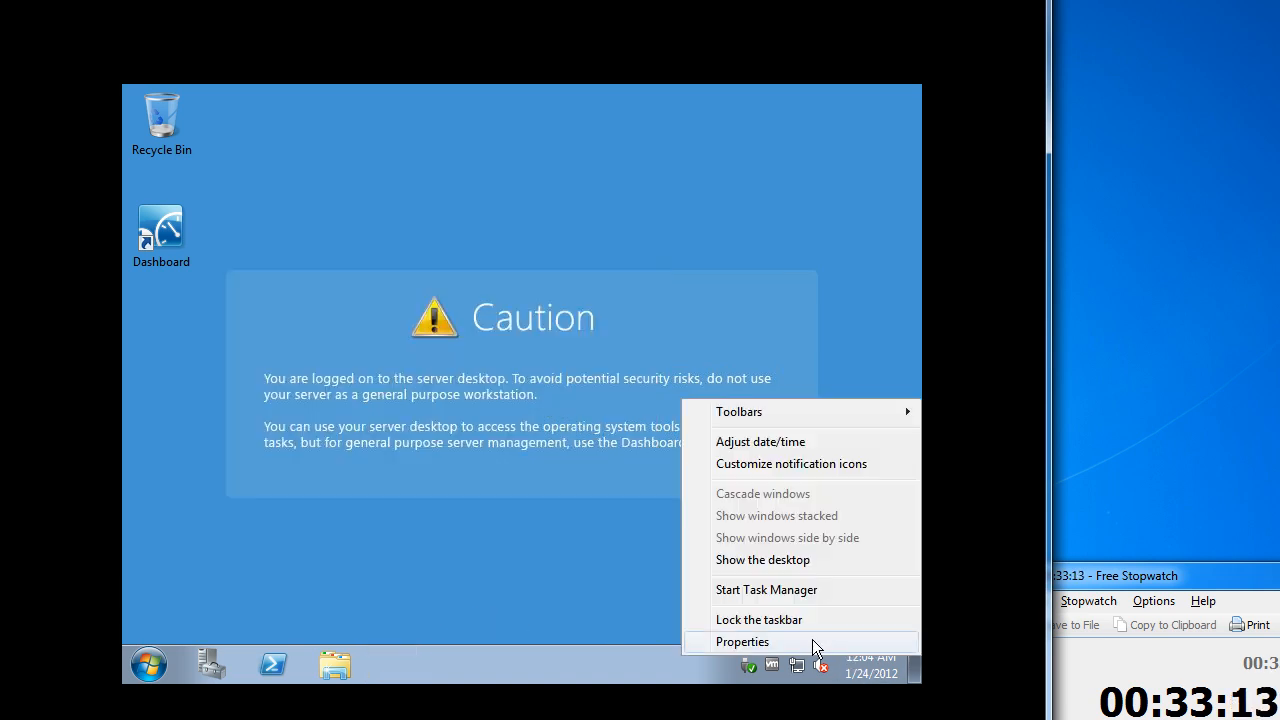
pyautogui.click(755, 441)
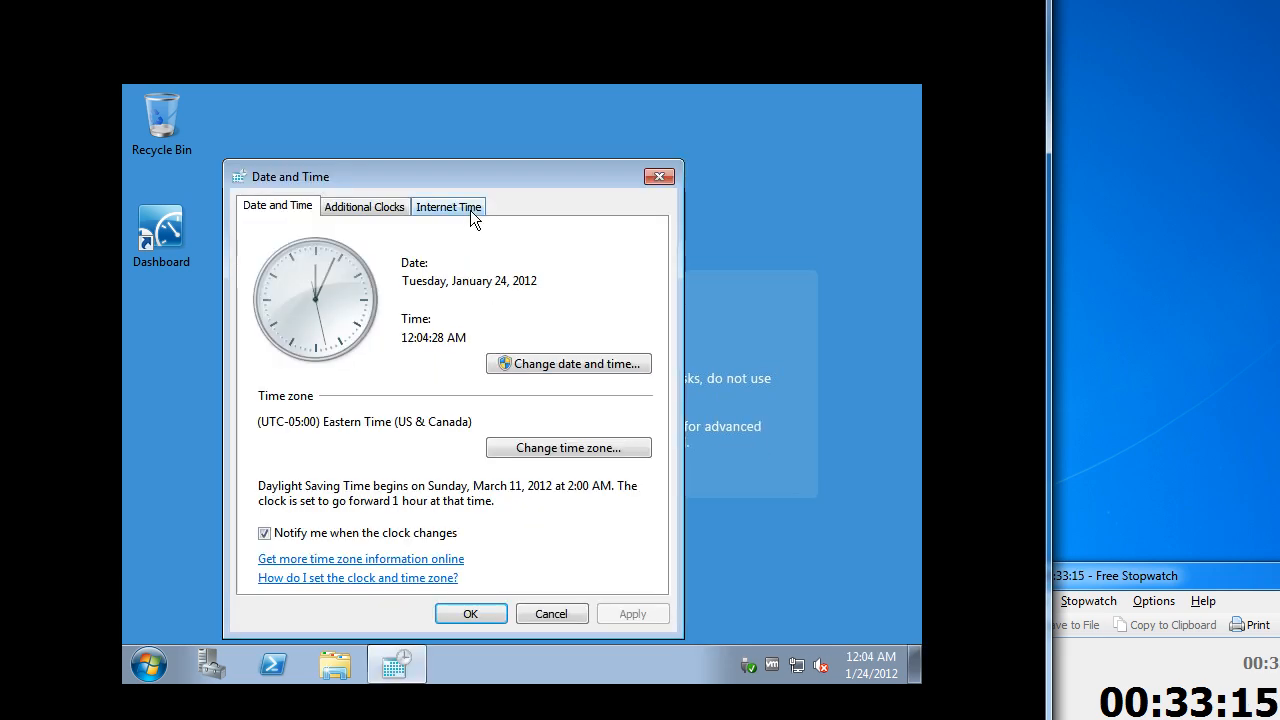
pyautogui.click(471, 212)
pyautogui.click(557, 447)
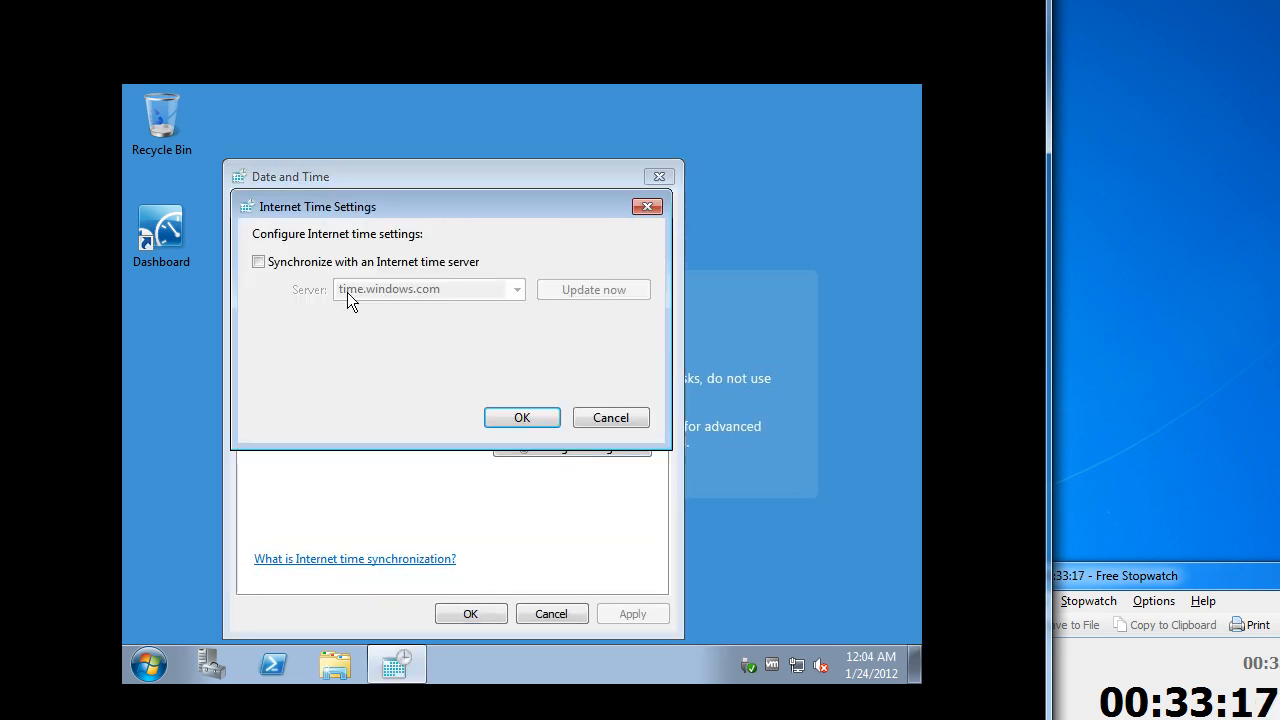
pyautogui.click(592, 423)
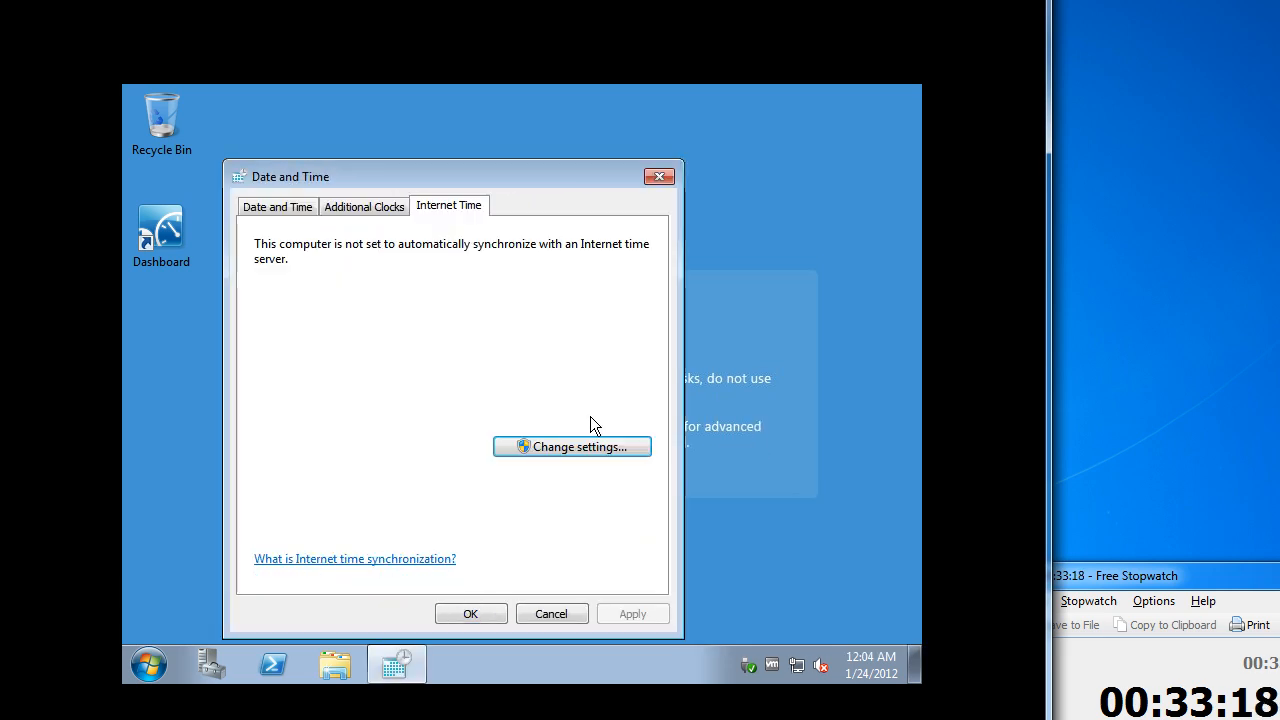
pyautogui.click(551, 613)
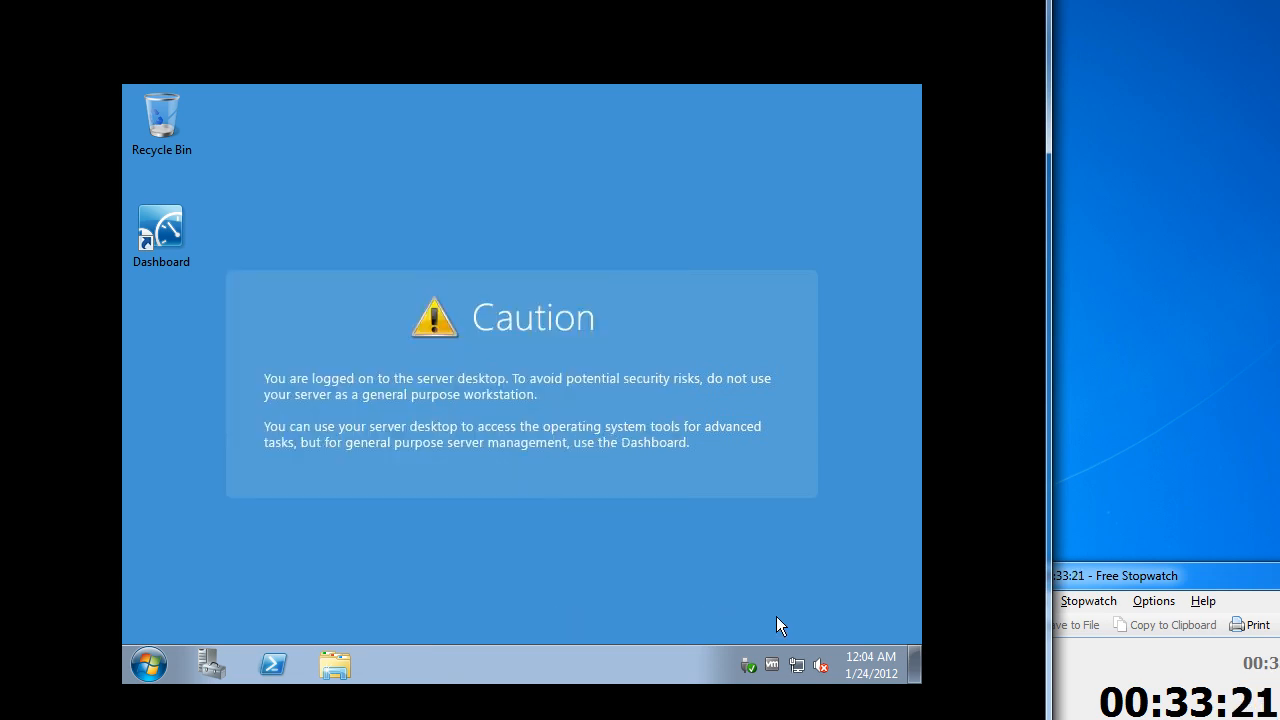
# - Review the VMware Tools version and options, closing with host time sync still on
pyautogui.rightClick(778, 663)
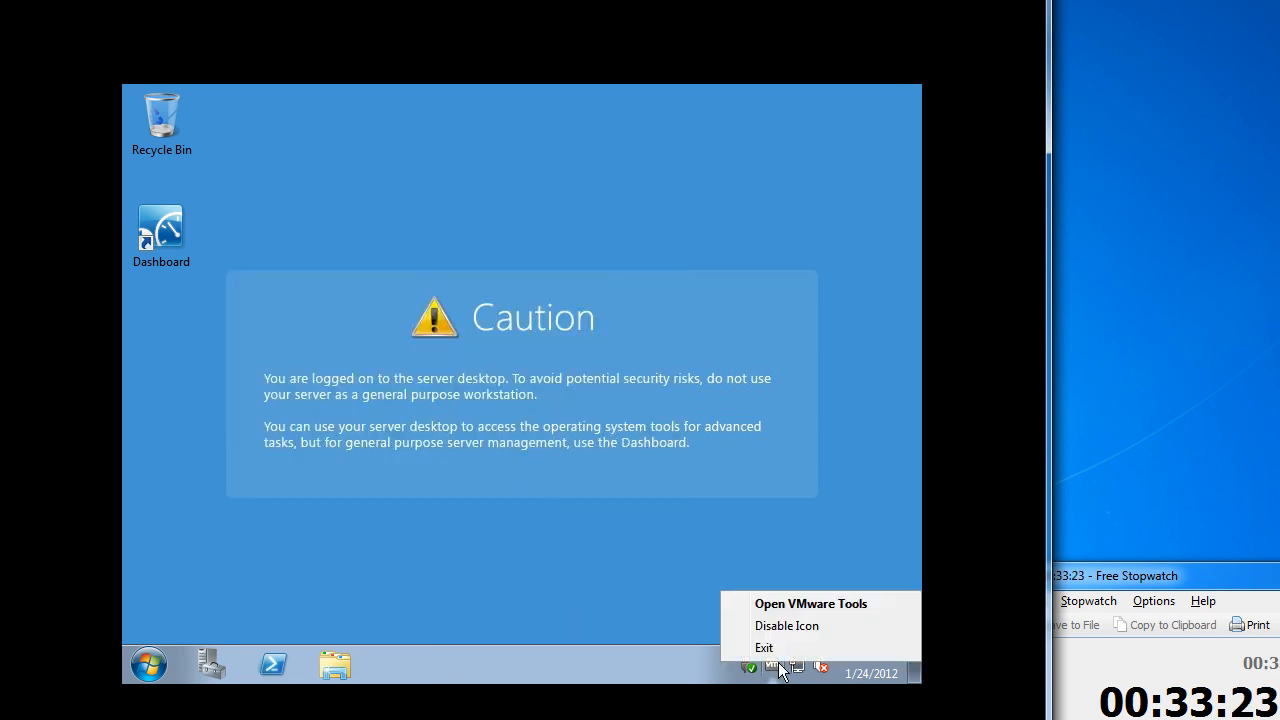
pyautogui.click(779, 602)
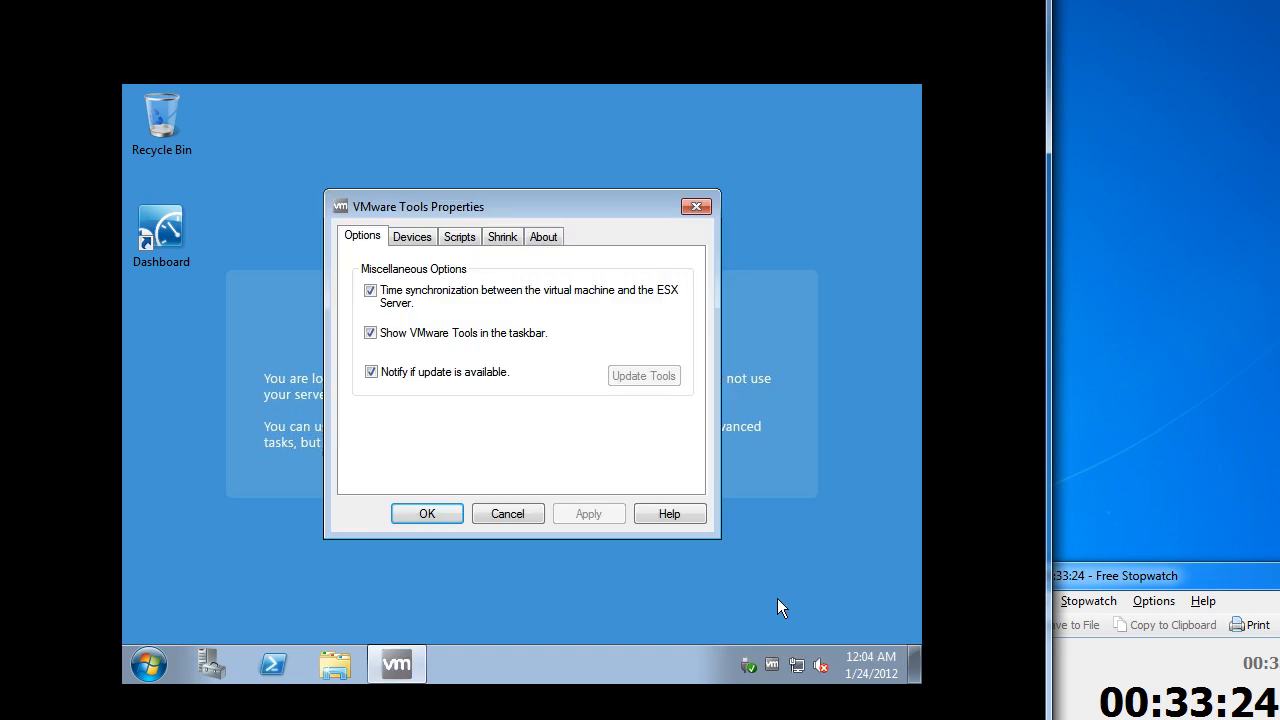
pyautogui.click(541, 238)
pyautogui.click(370, 238)
pyautogui.click(409, 516)
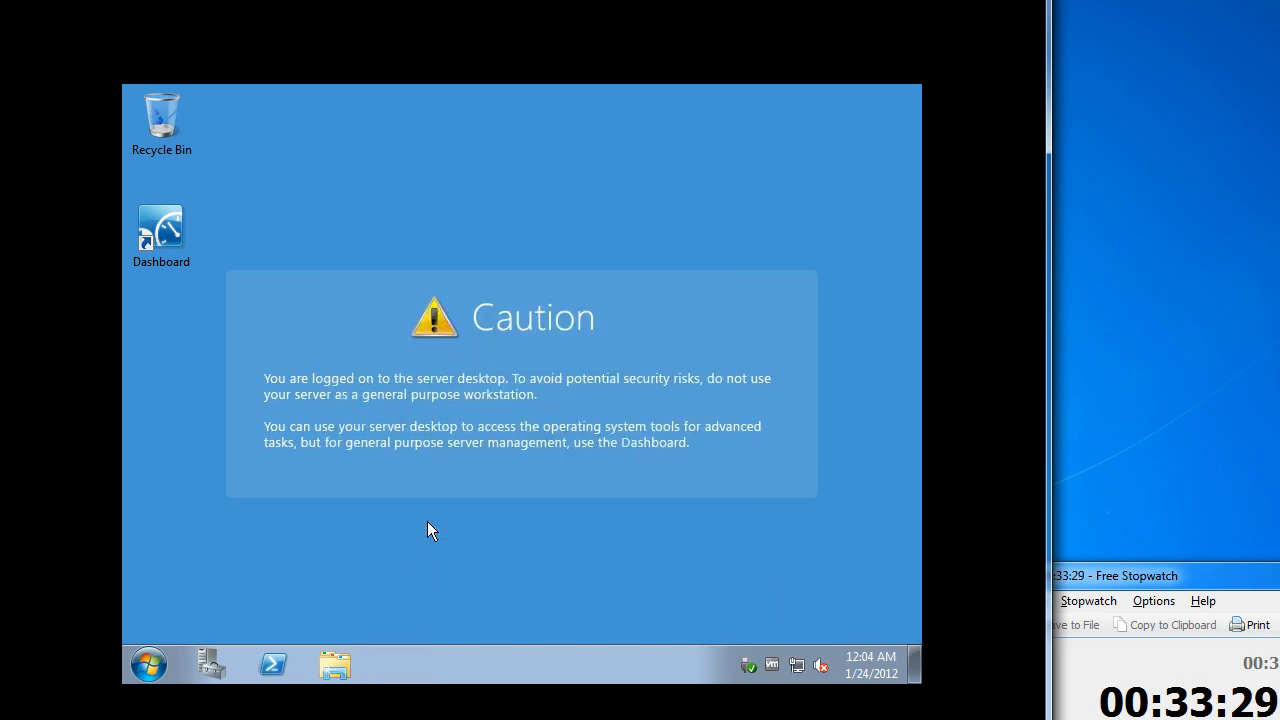
# - Open Network and Sharing Center's adapter settings to list vzilla's network connections
pyautogui.click(797, 667)
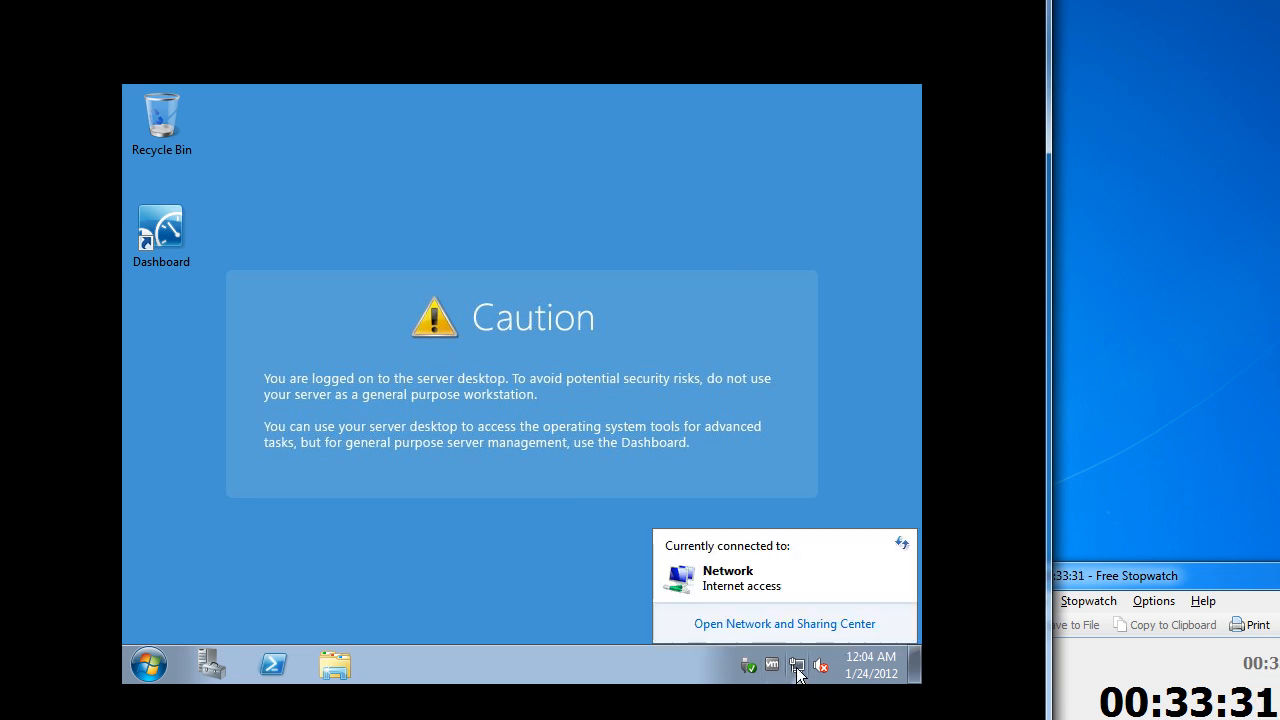
pyautogui.click(761, 623)
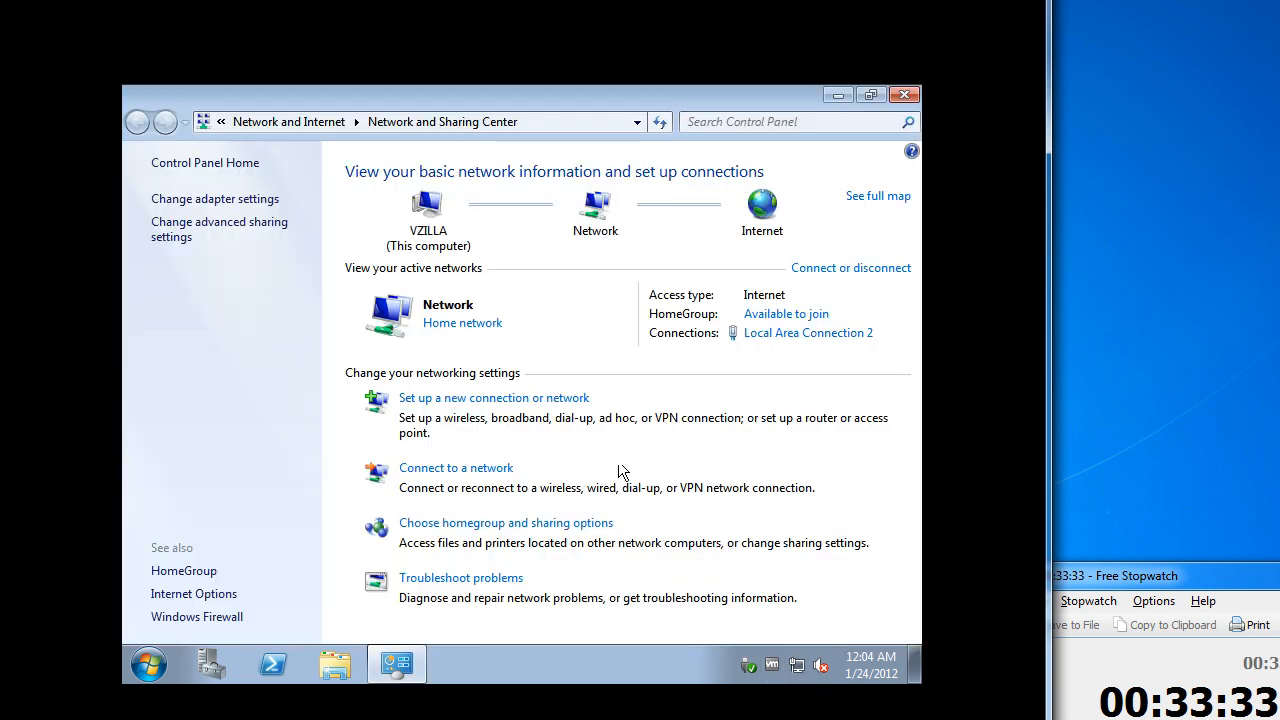
pyautogui.click(803, 341)
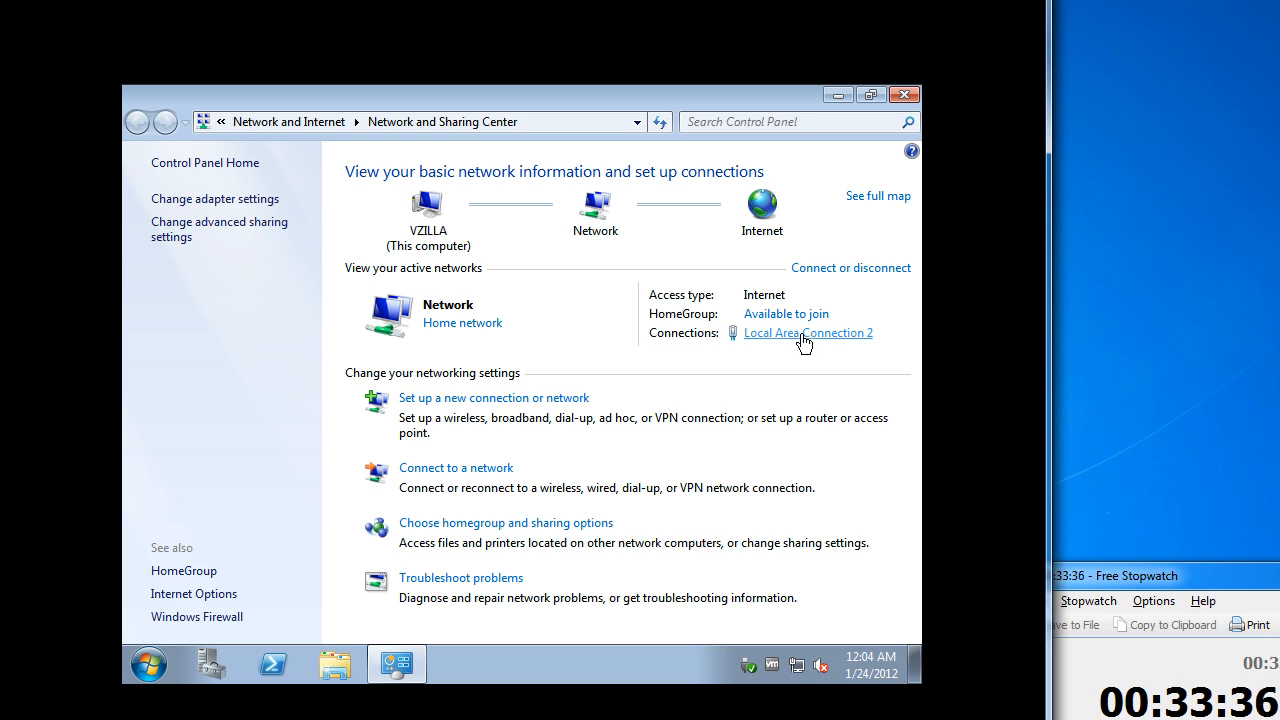
pyautogui.click(274, 199)
# - Rename Local Area Connection 2 to '10.10.1.100 vmxnet3 gigabit'
pyautogui.click(275, 200)
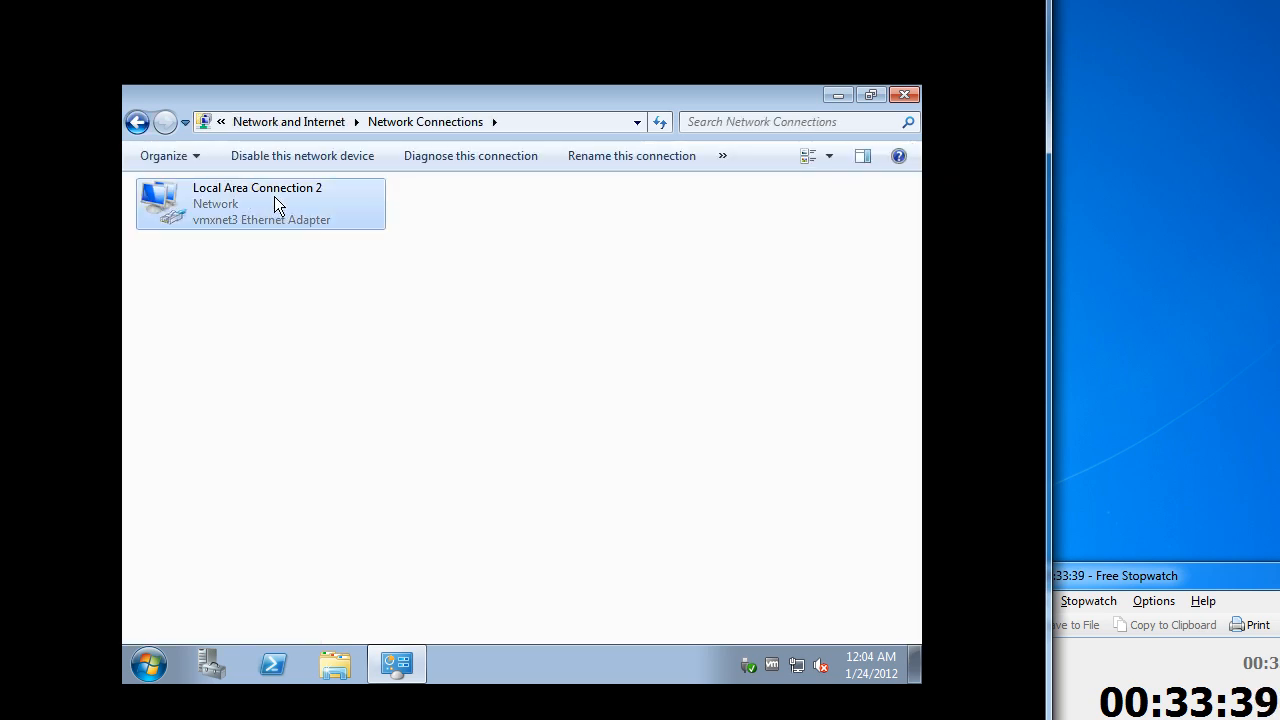
pyautogui.press('F2')
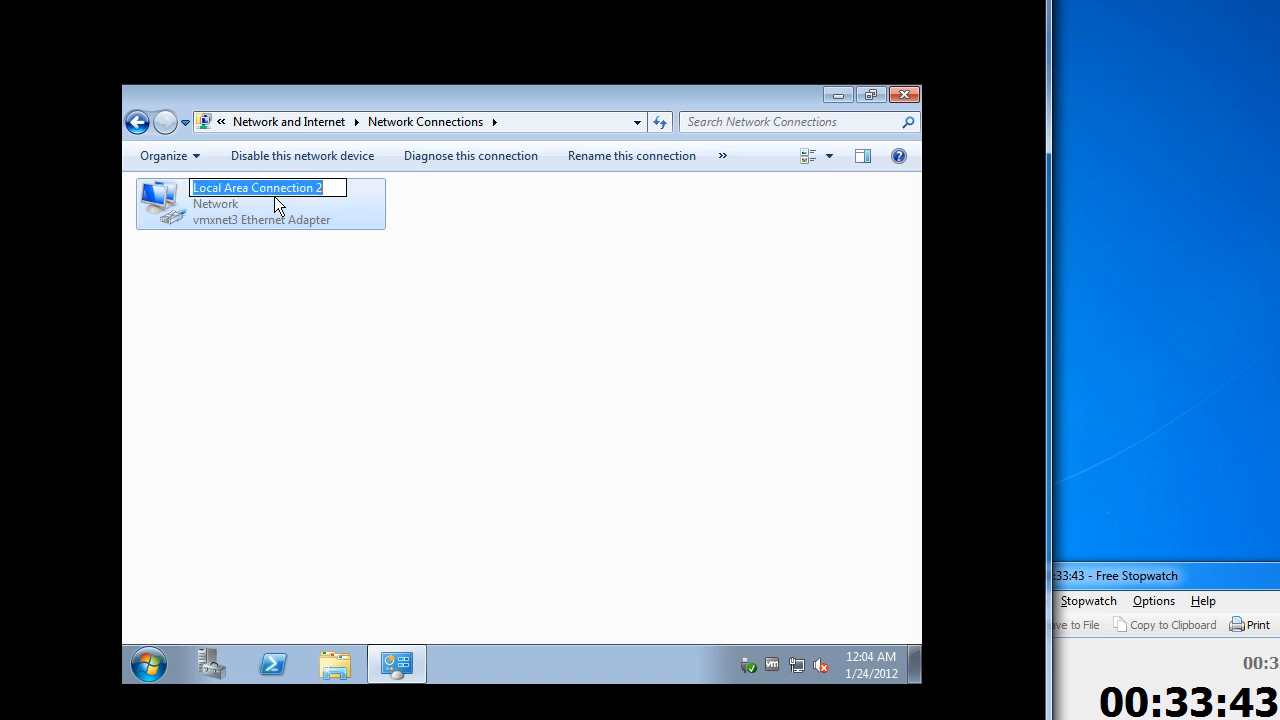
pyautogui.write('10.10.')
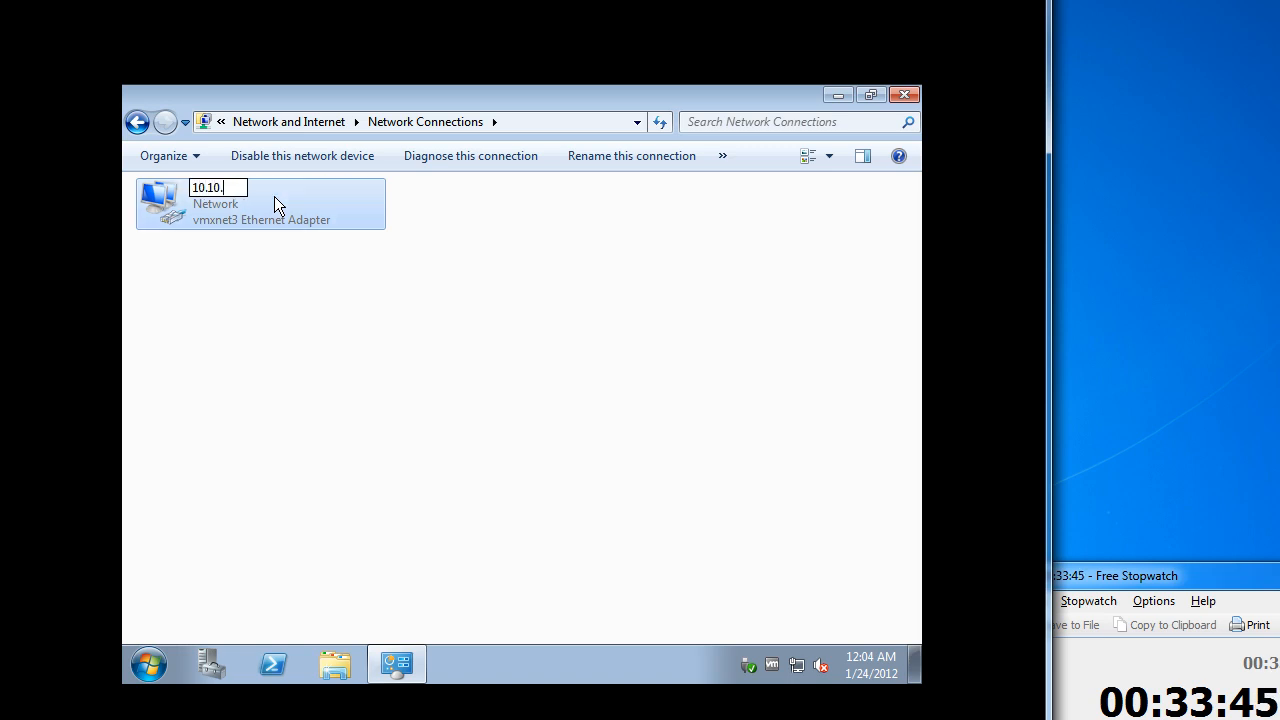
pyautogui.write('1.')
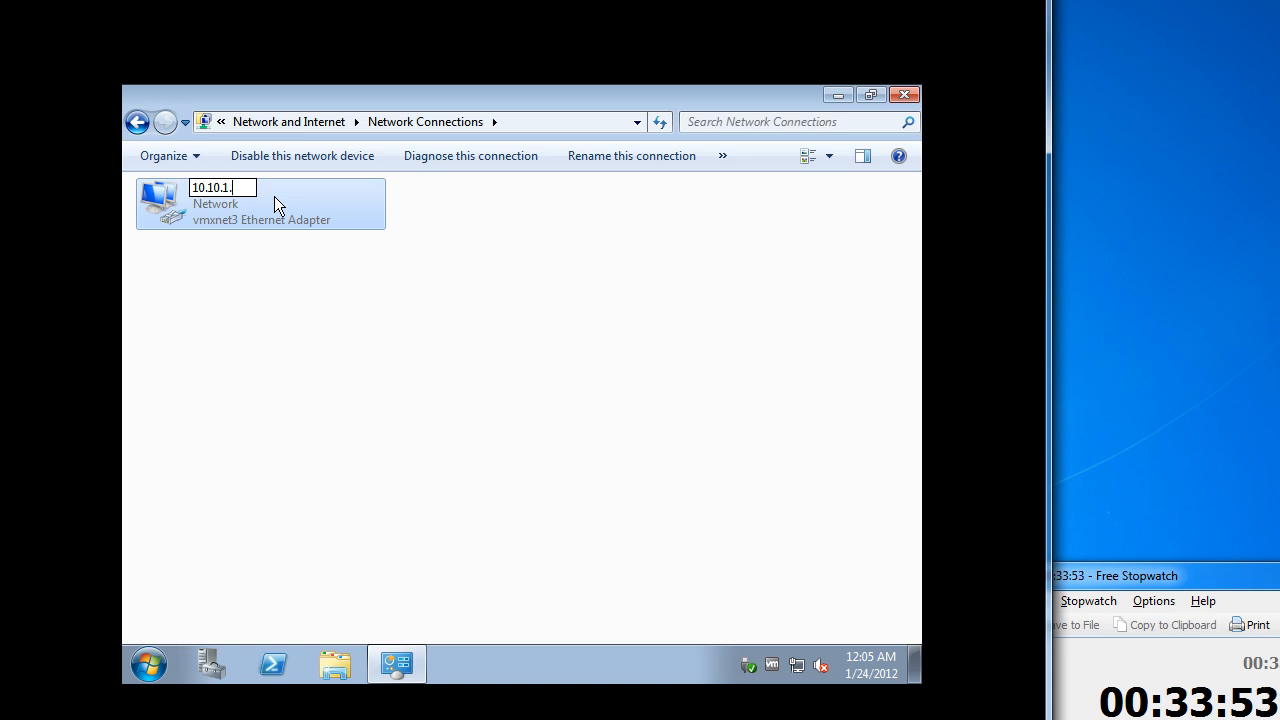
pyautogui.write('100')
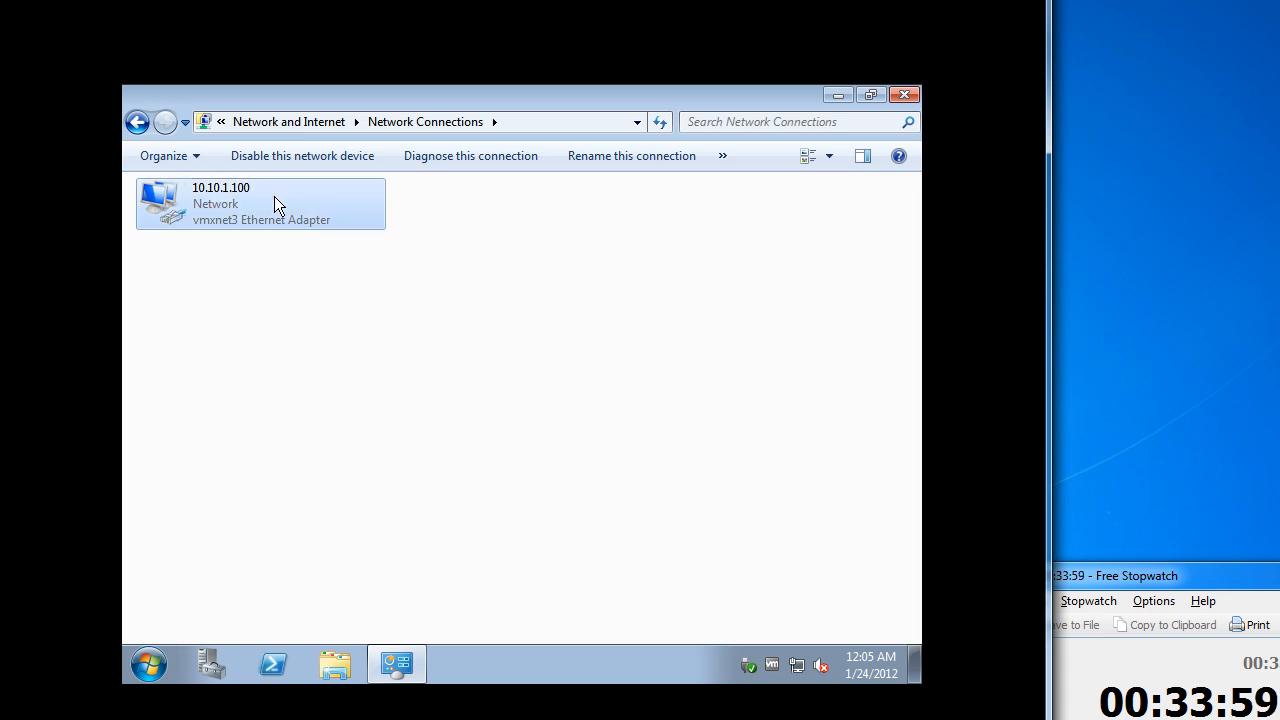
pyautogui.press('F2')
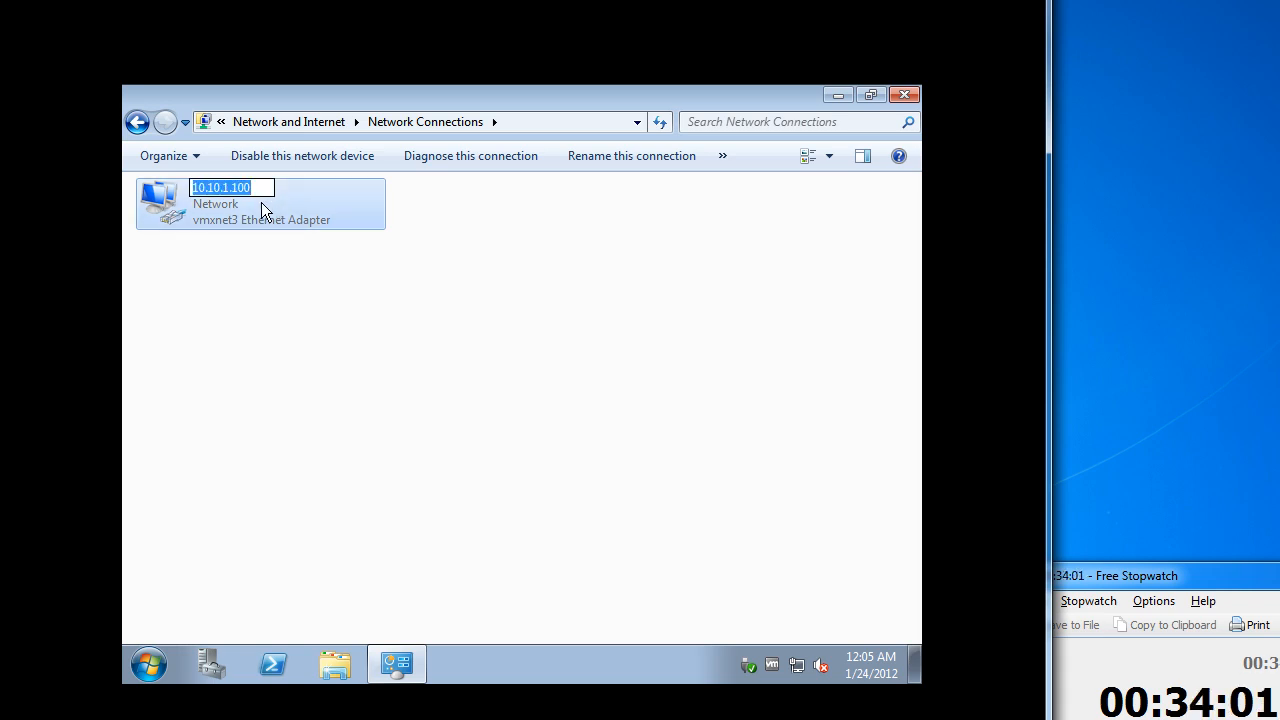
pyautogui.click(257, 192)
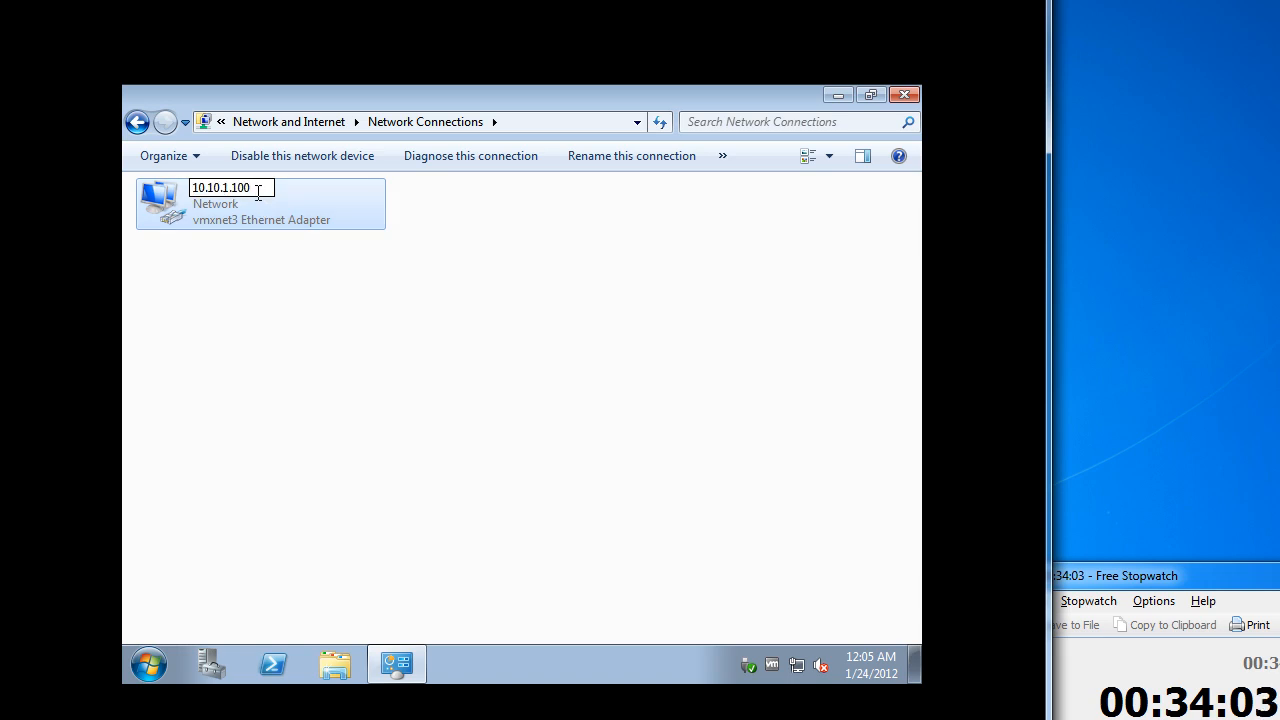
pyautogui.write('vmxne')
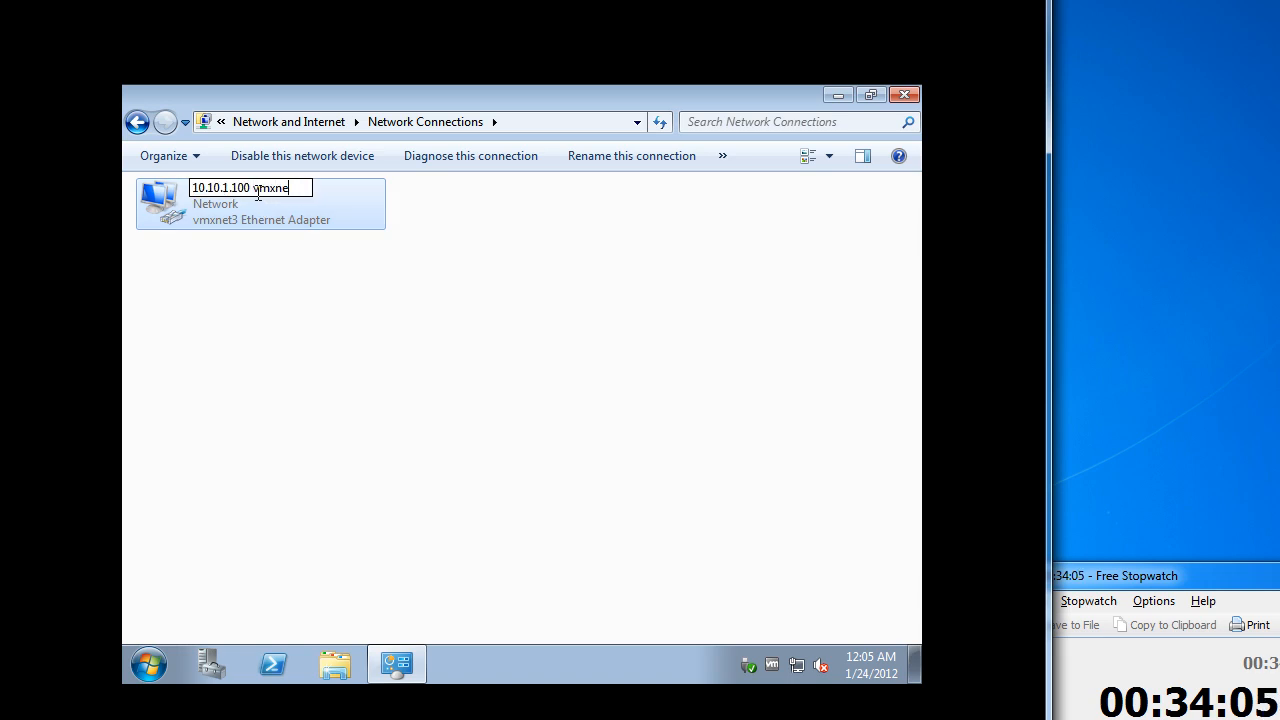
pyautogui.write('t3 gigabit')
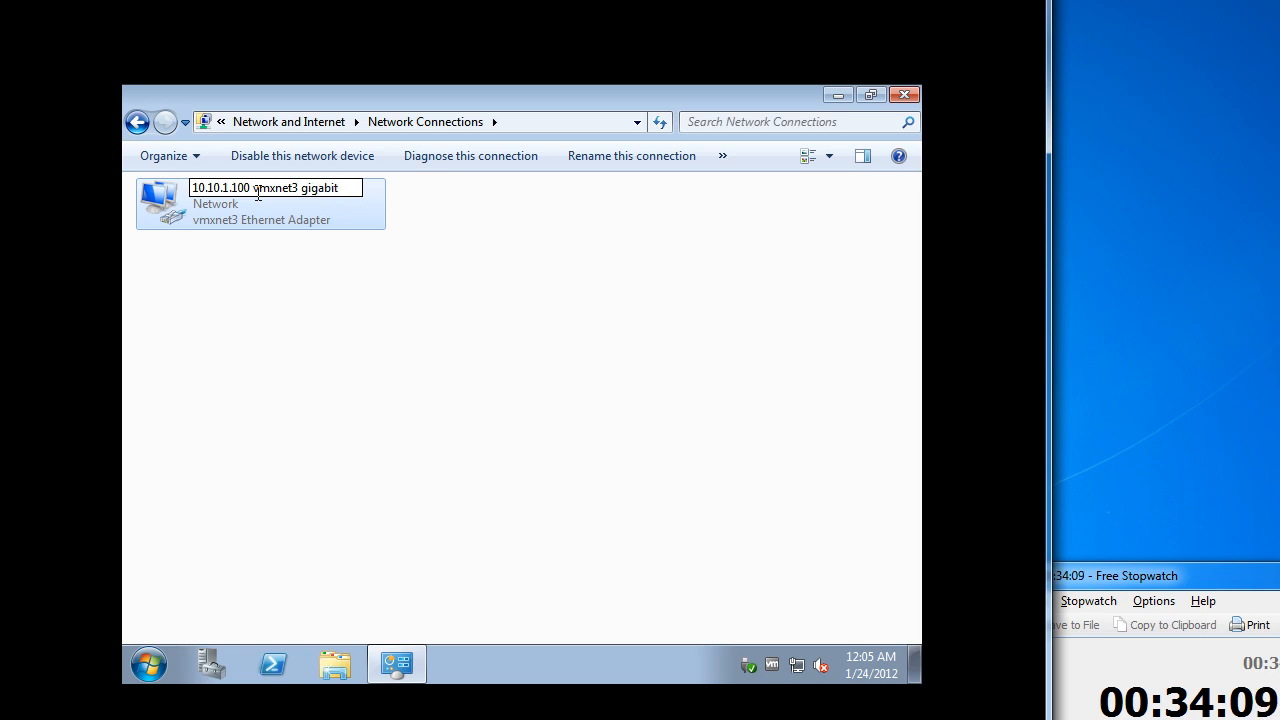
pyautogui.press('Return')
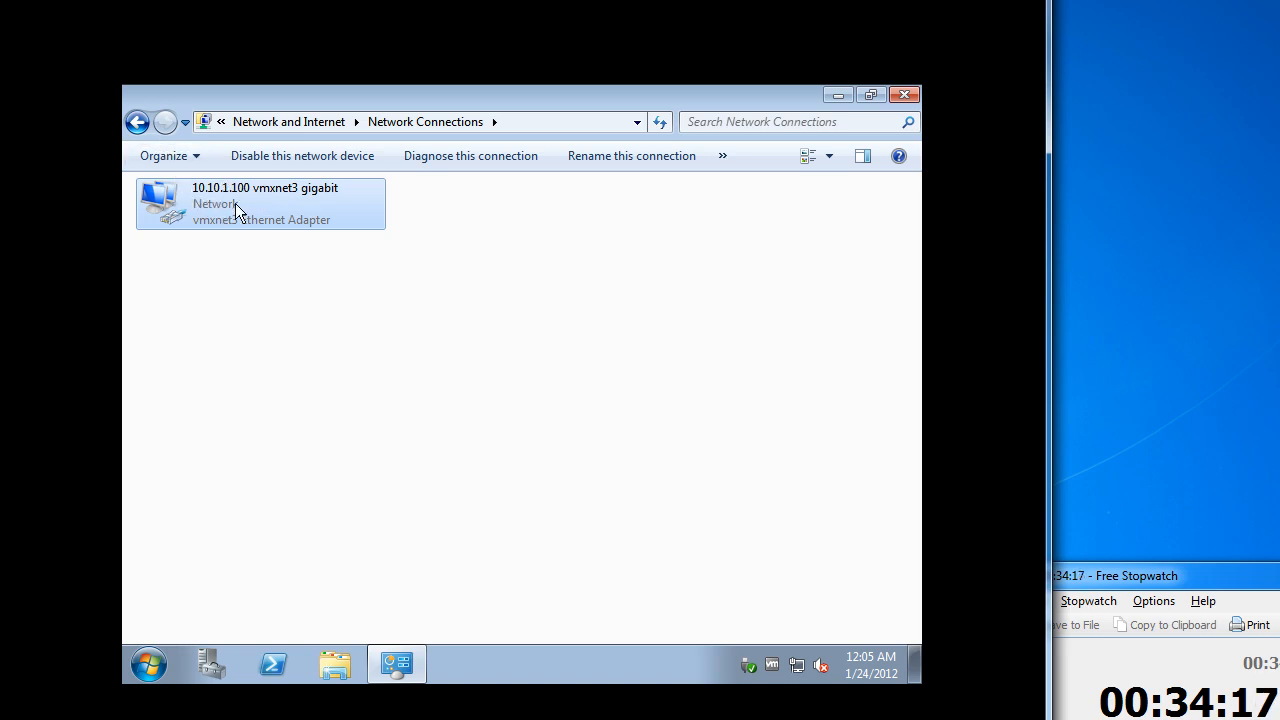
# - Give the renamed adapter static IPv4 address 10.10.1.100 with subnet mask 255.255.255.0
pyautogui.rightClick(248, 209)
pyautogui.click(352, 401)
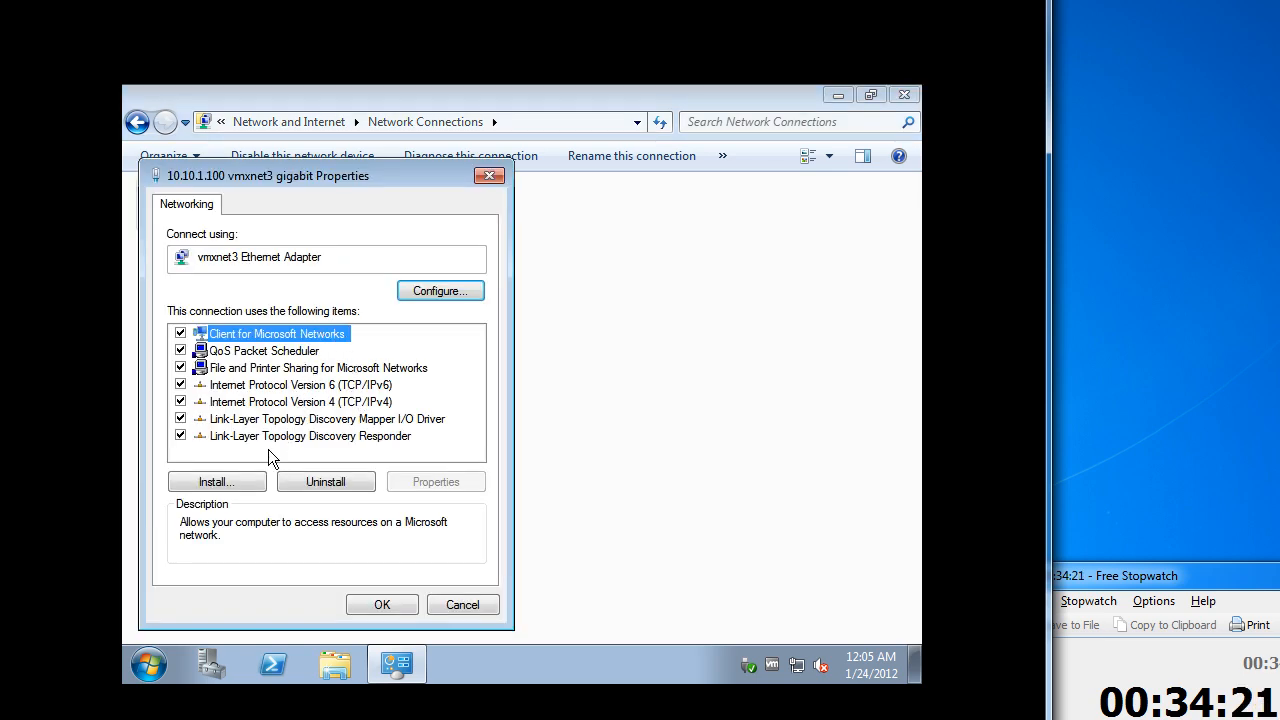
pyautogui.doubleClick(291, 402)
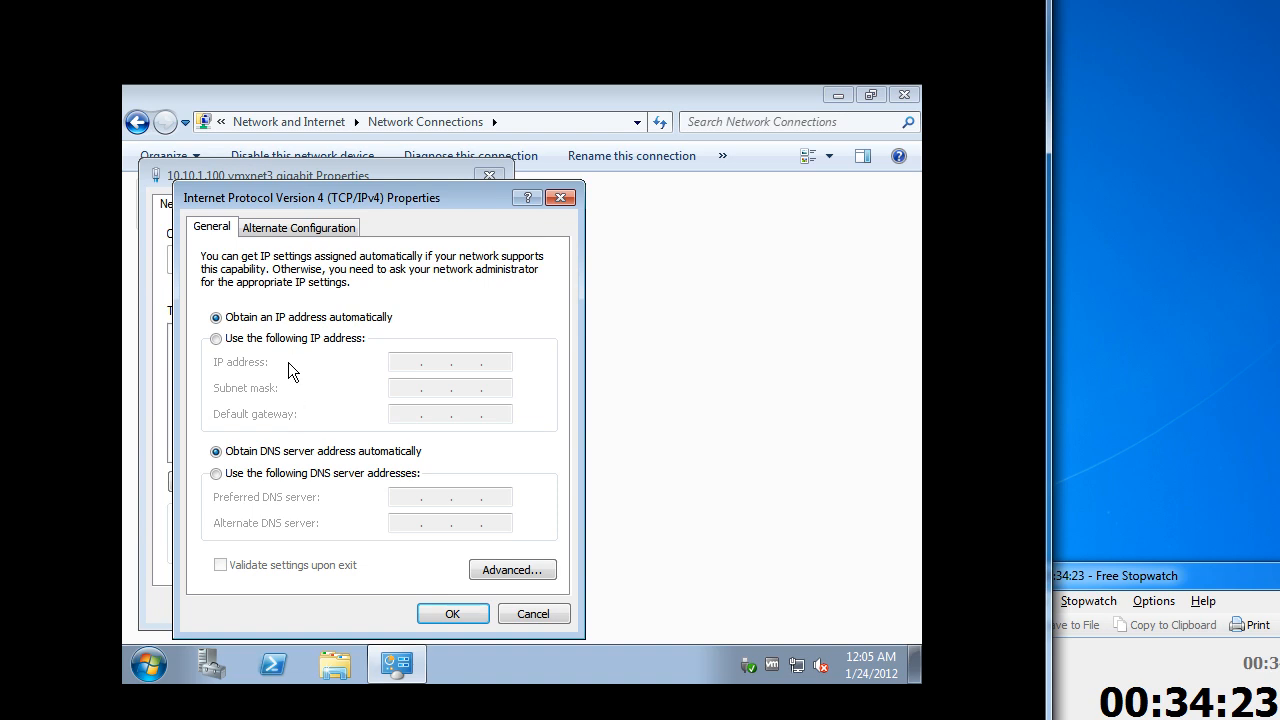
pyautogui.click(352, 340)
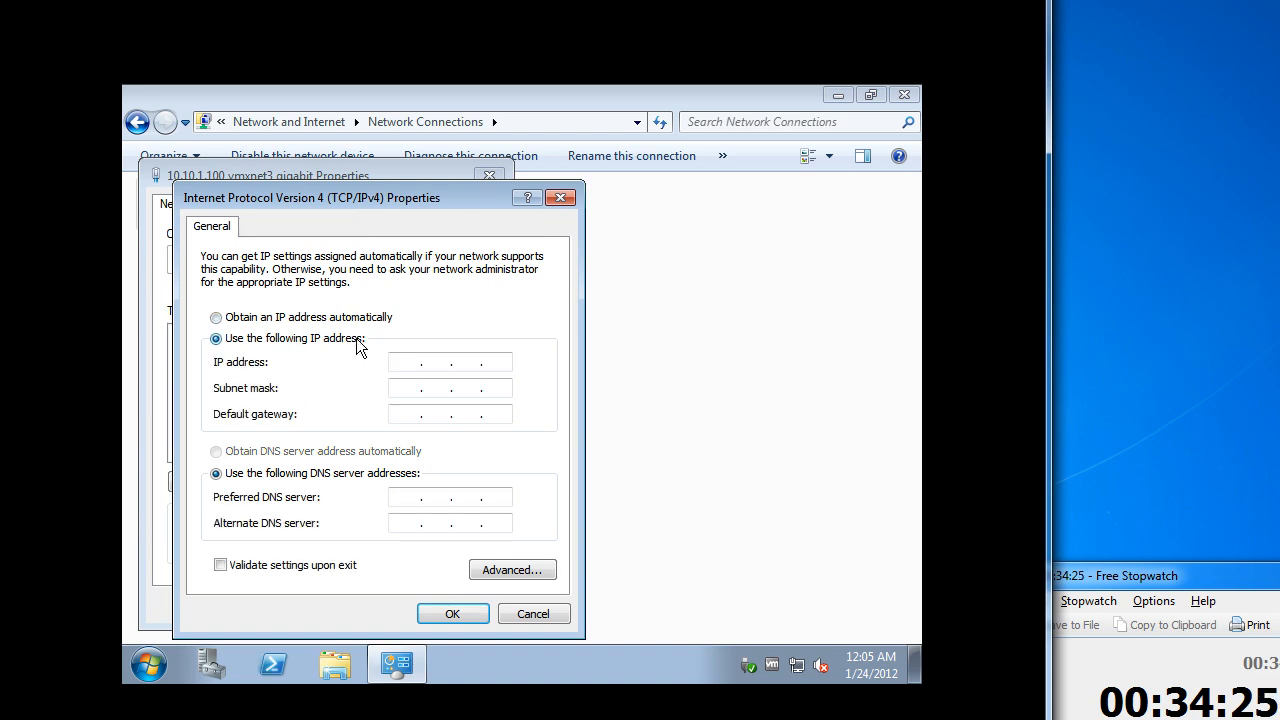
pyautogui.write('10.10.1.100')
pyautogui.press('Tab')
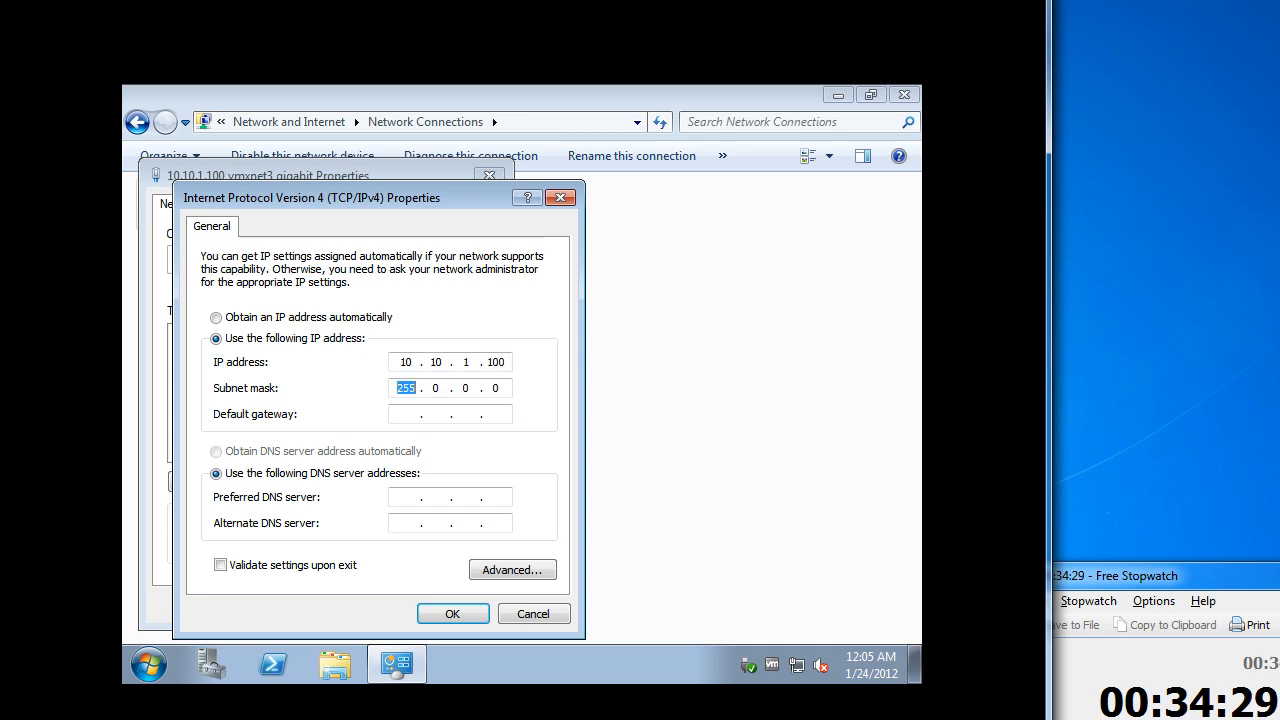
pyautogui.write('255255255')
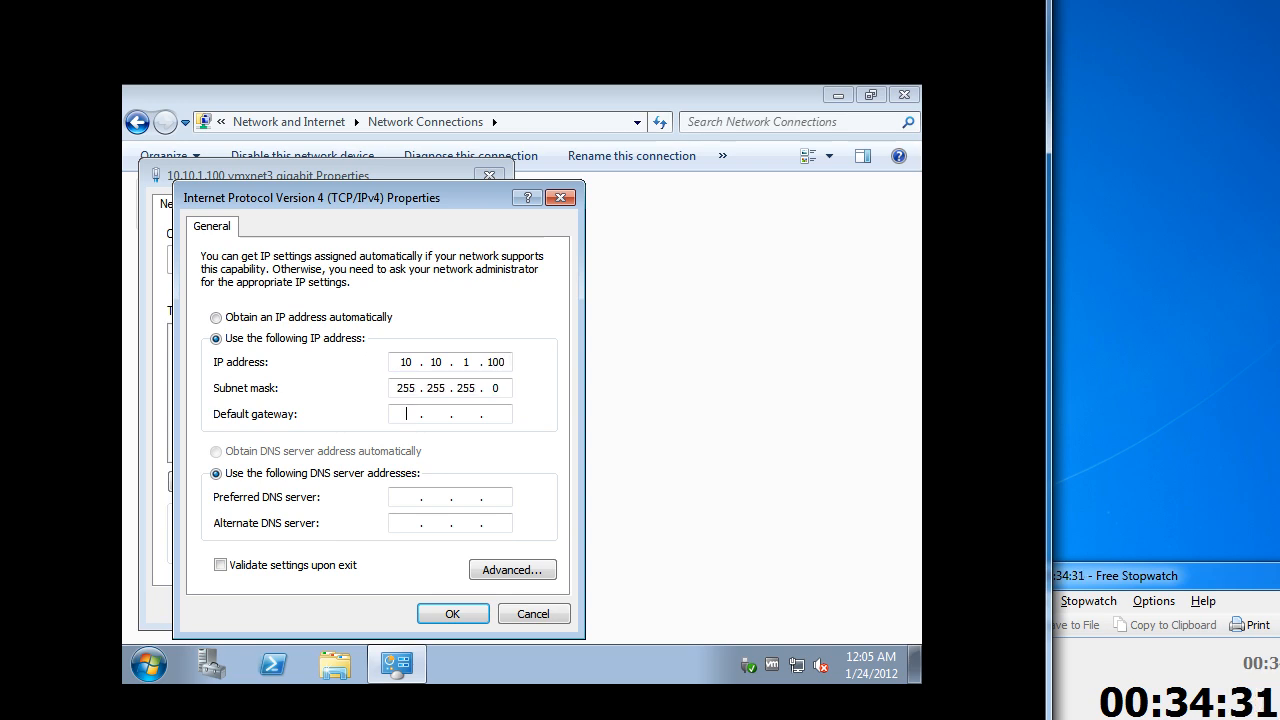
# - In a command prompt, run ipconfig and ping 10.10.1.100 to check the address
pyautogui.click(148, 664)
pyautogui.click(207, 200)
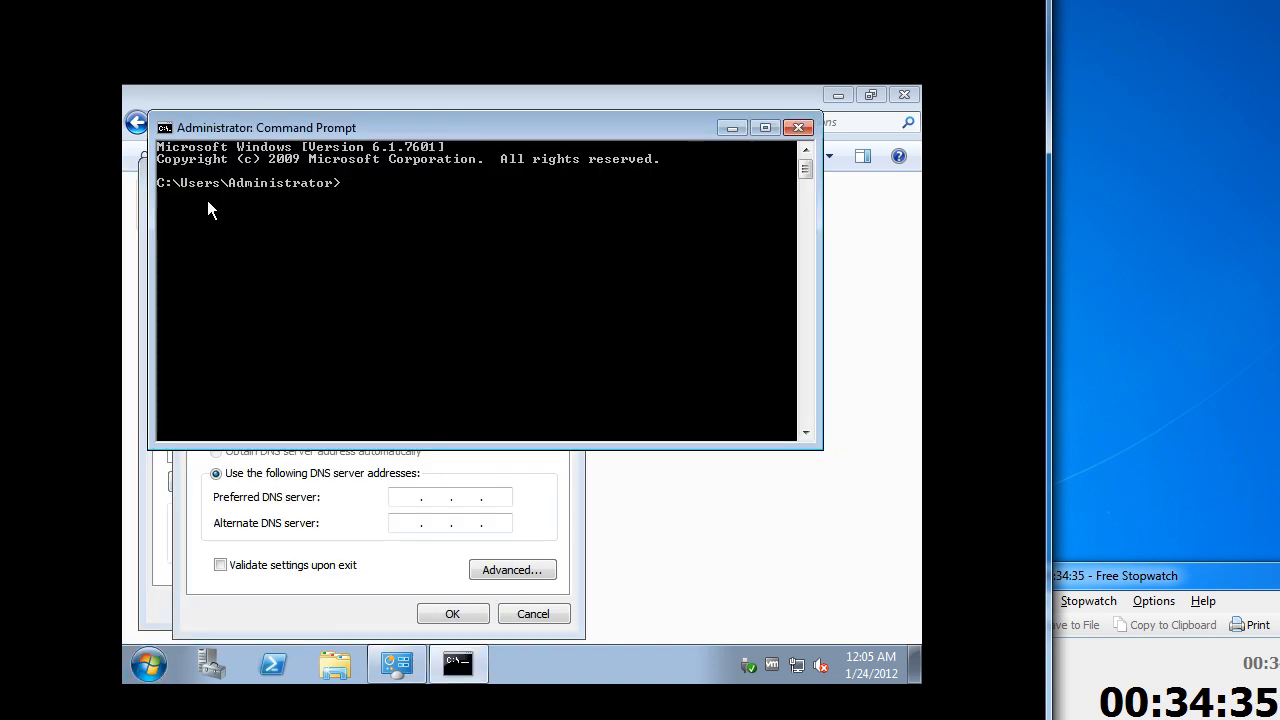
pyautogui.write('ipconfig')
pyautogui.press('Return')
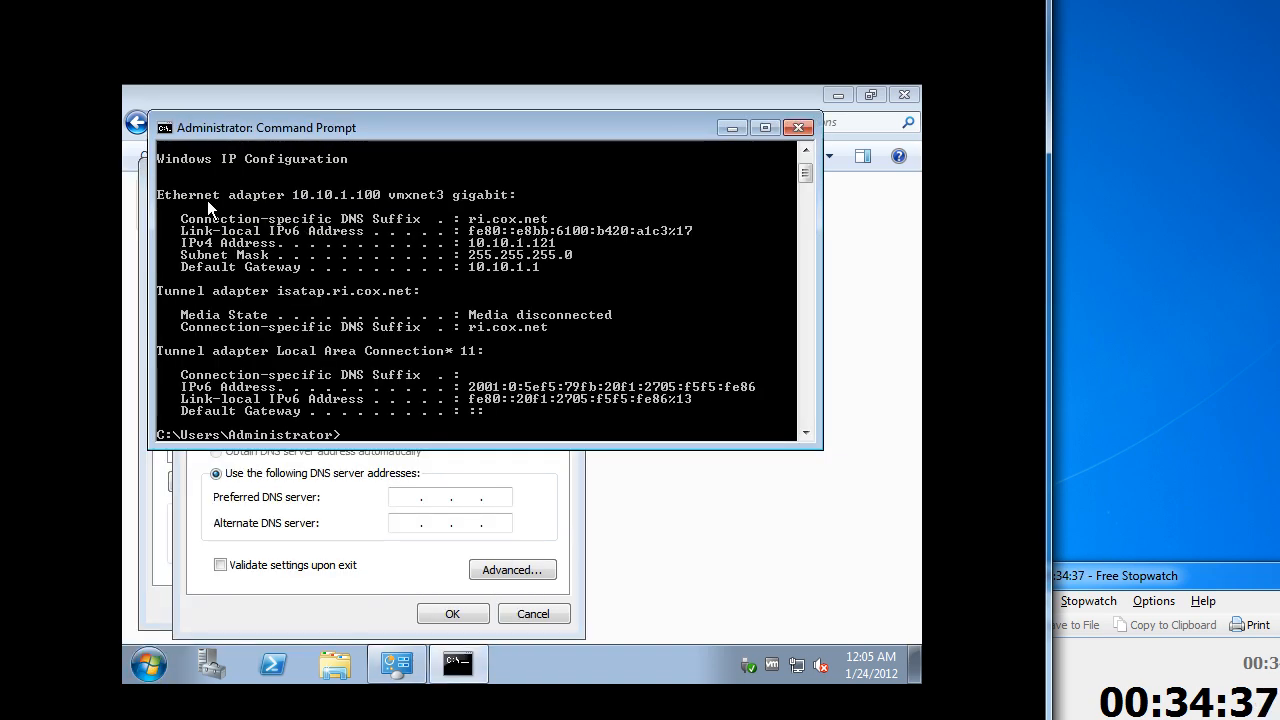
pyautogui.write('ping 10.10.1.100')
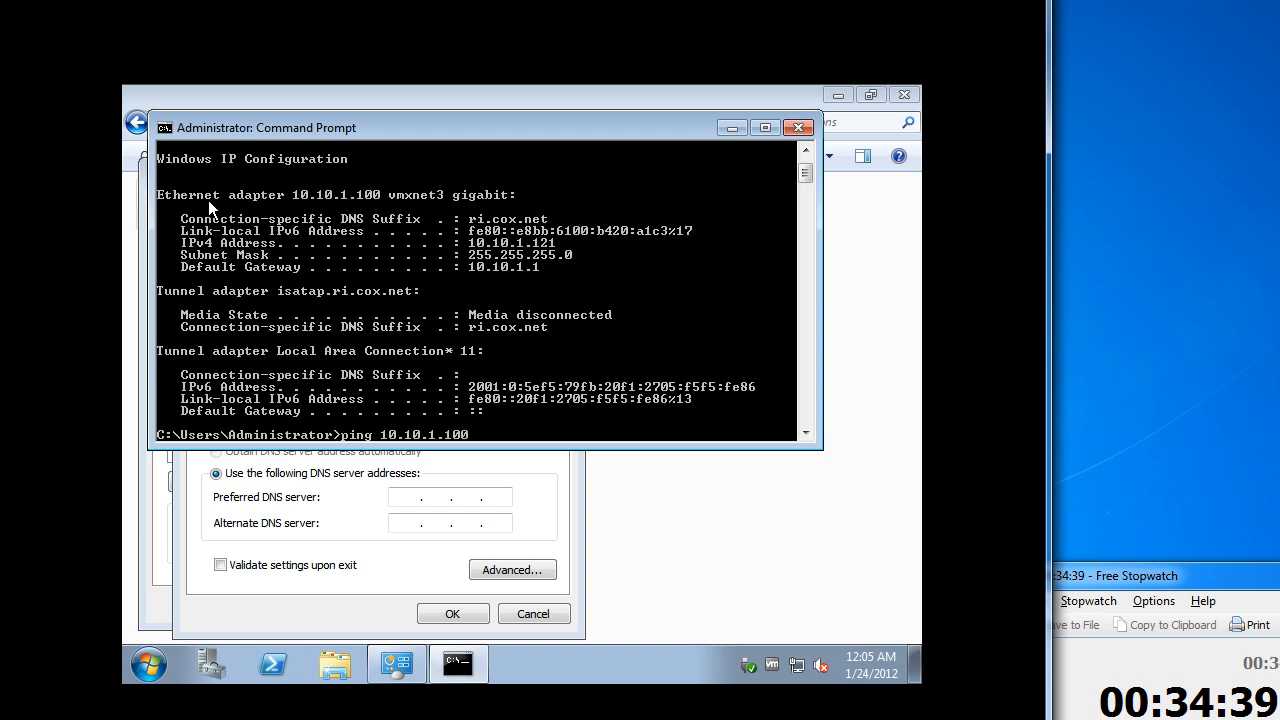
pyautogui.press('Return')
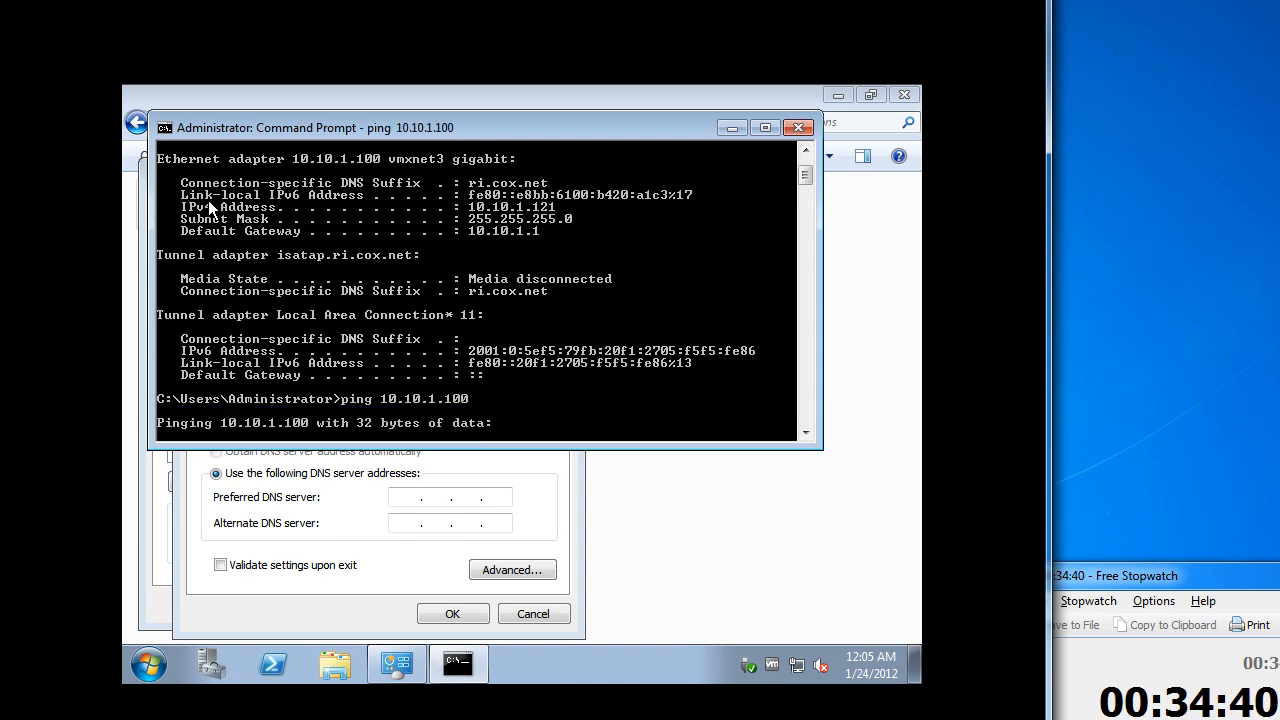
pyautogui.click(798, 128)
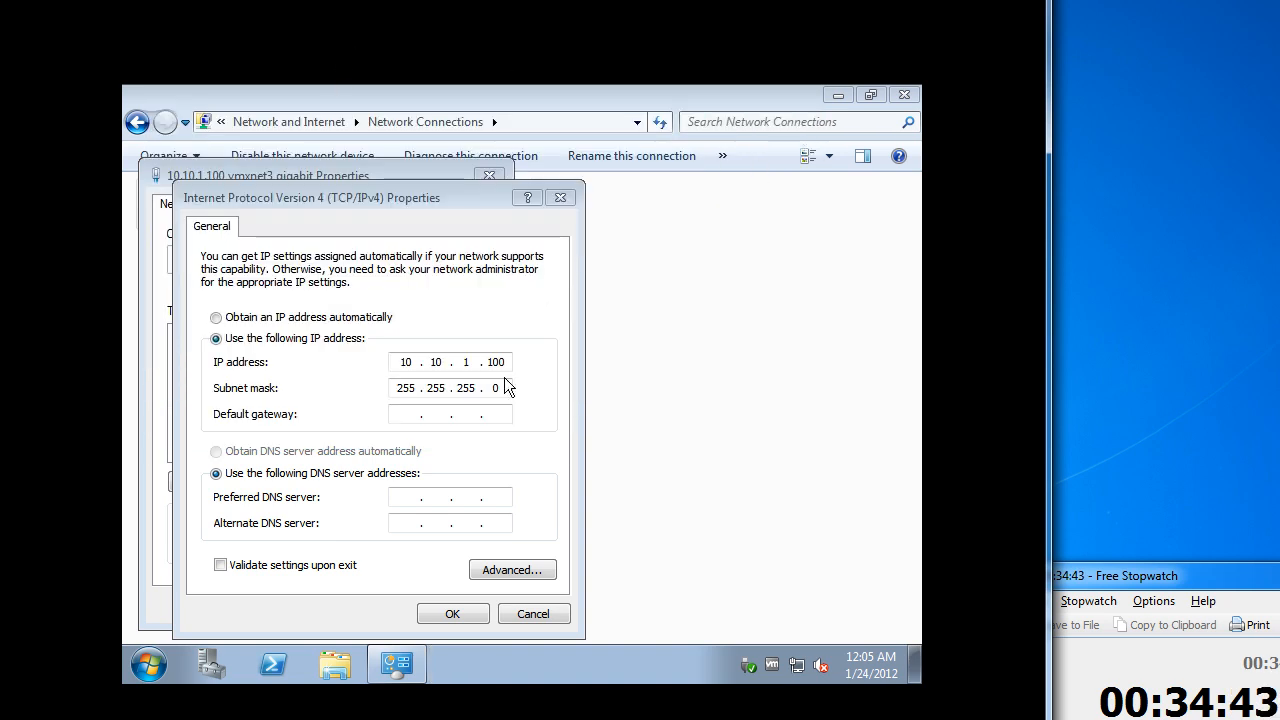
# - Enter gateway 10.10.1.1 and DNS servers 8.8.8.8 and 8.8.4.4, then save the adapter settings
pyautogui.click(409, 414)
pyautogui.write('10 ')
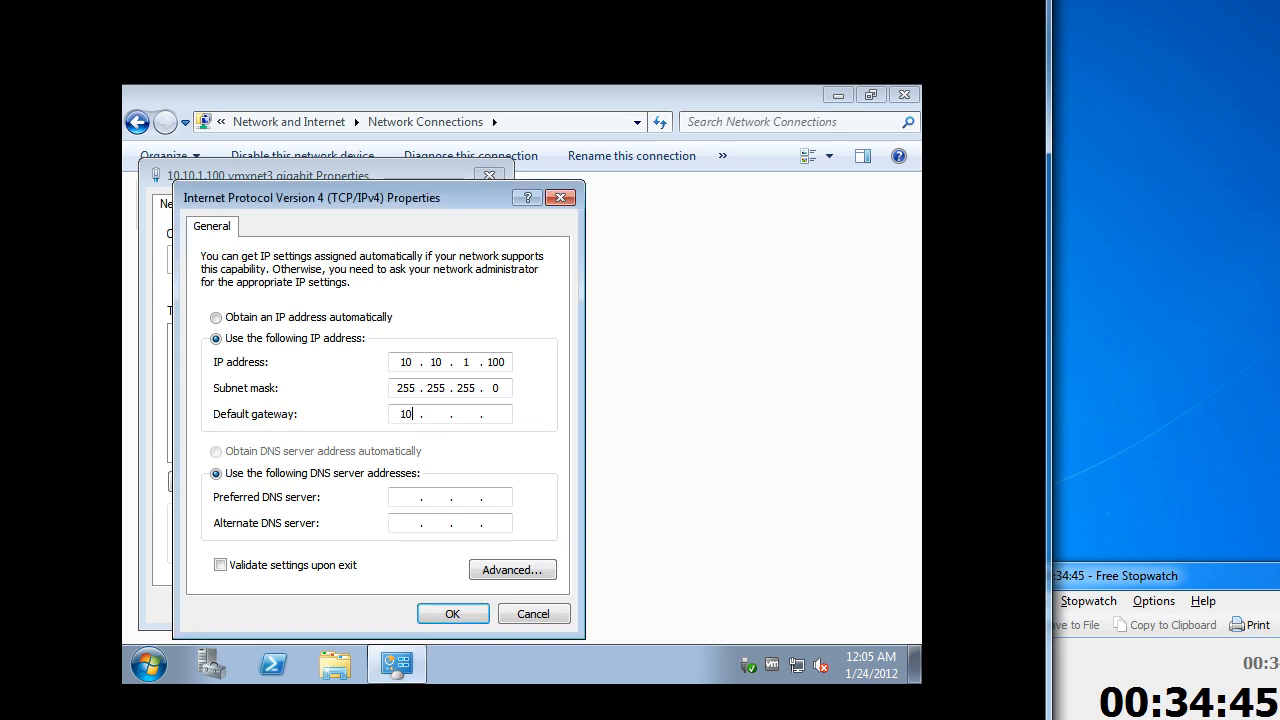
pyautogui.write('. 10 . 1 . 1')
pyautogui.press('Tab')
pyautogui.press('Tab')
pyautogui.write('8.8.8.')
pyautogui.write('8.8.4.4')
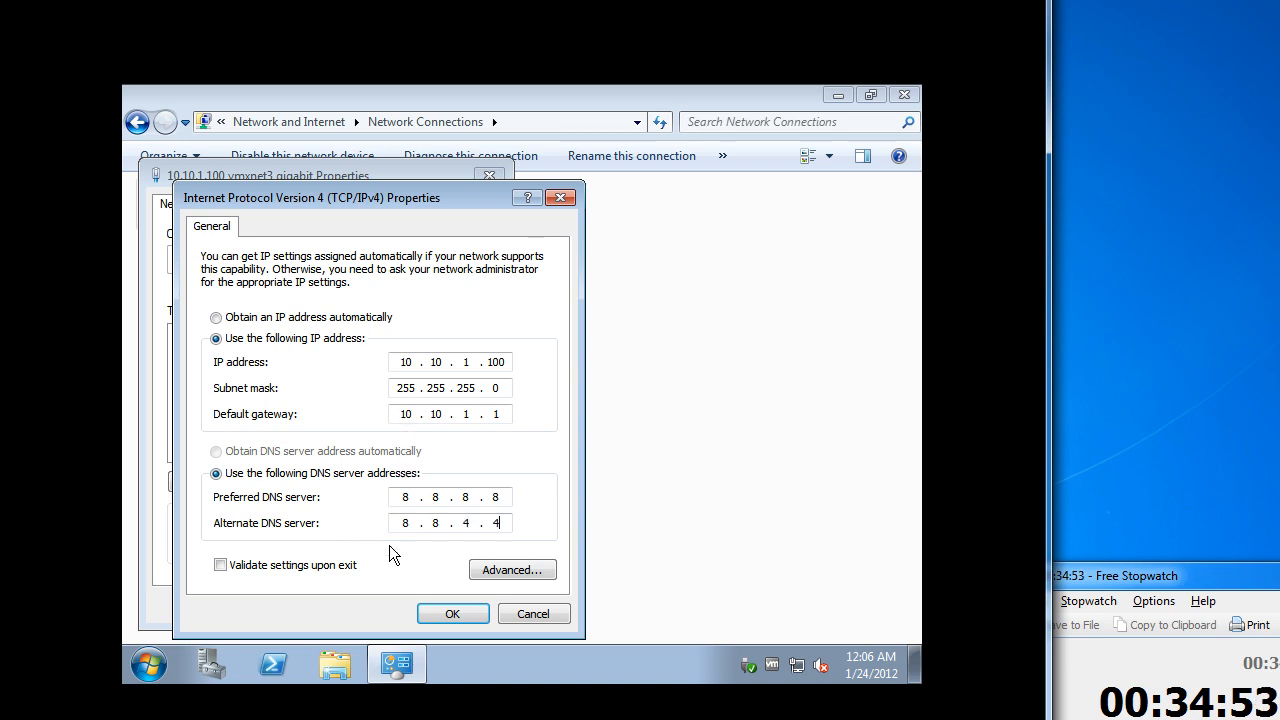
pyautogui.click(451, 616)
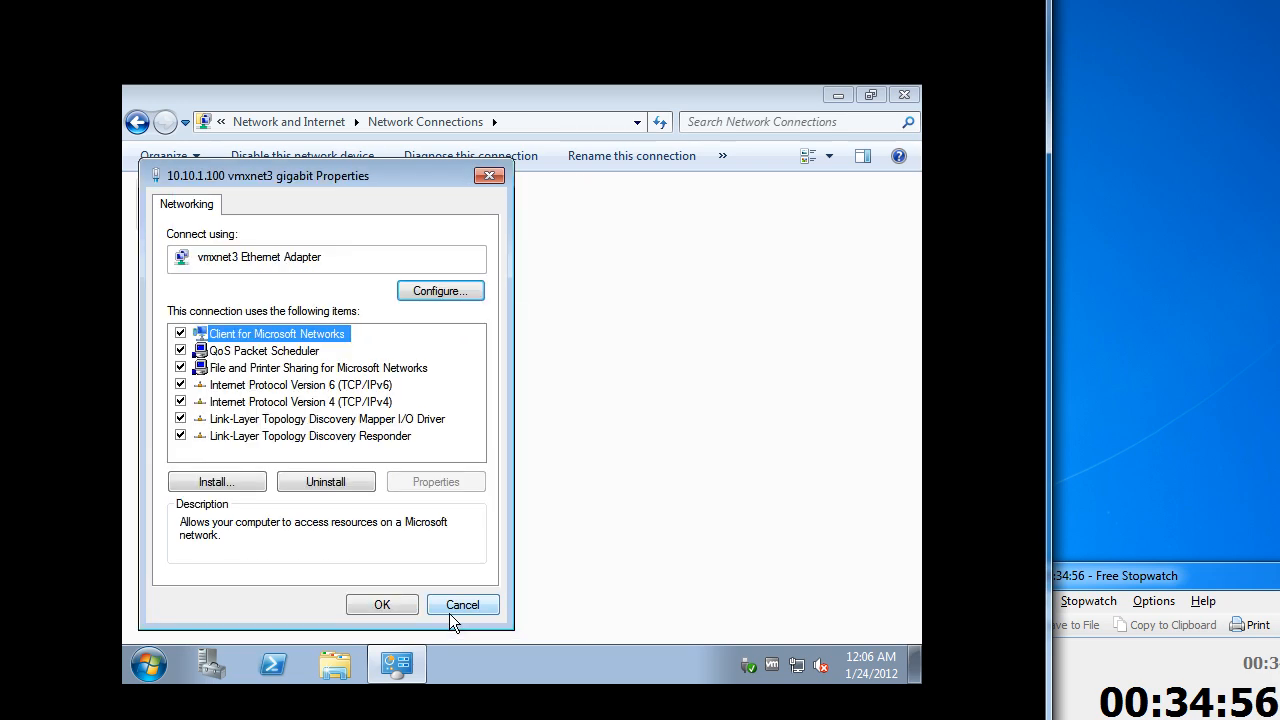
pyautogui.click(382, 605)
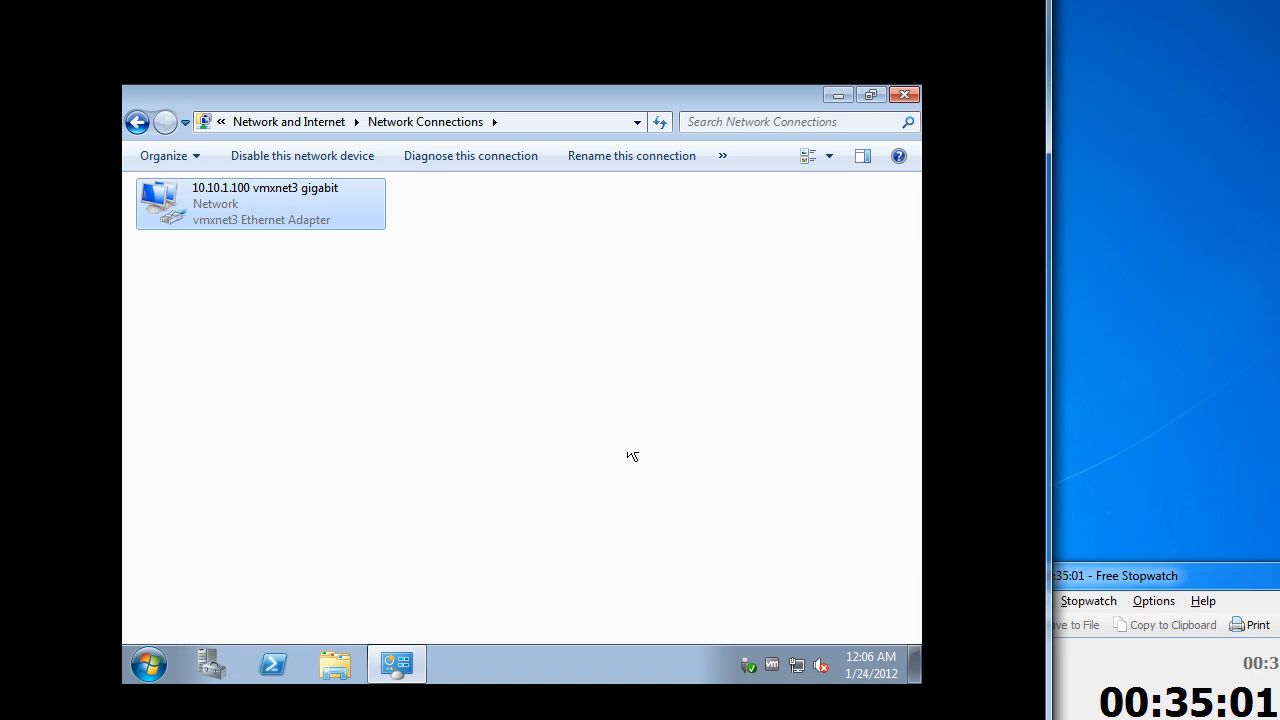
# - Close Network Connections and open Computer's System properties page for vzilla
pyautogui.click(903, 95)
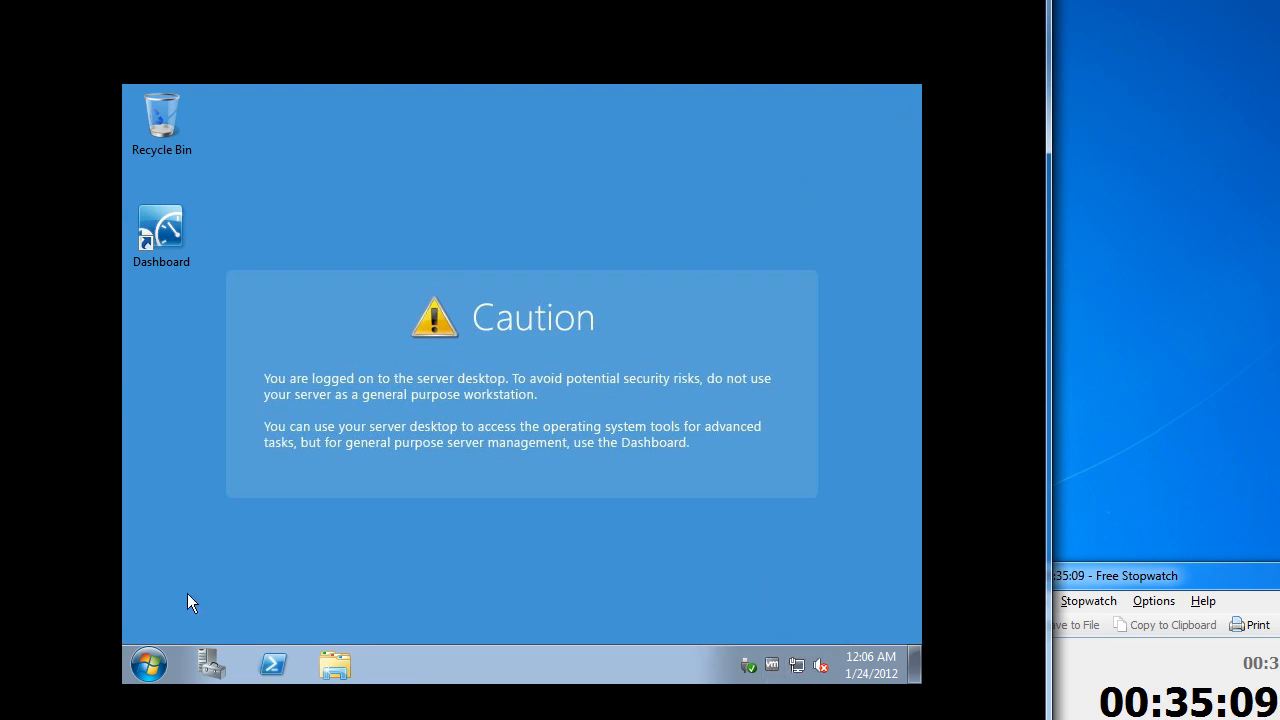
pyautogui.click(149, 665)
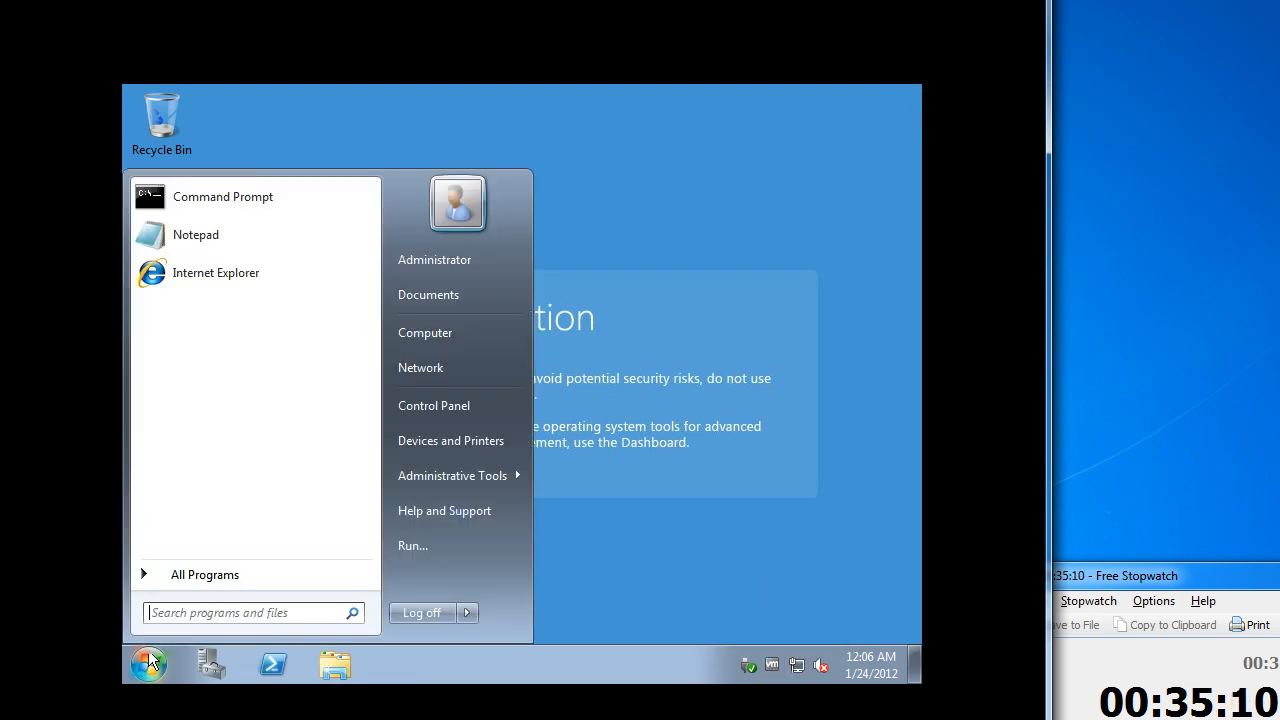
pyautogui.rightClick(418, 334)
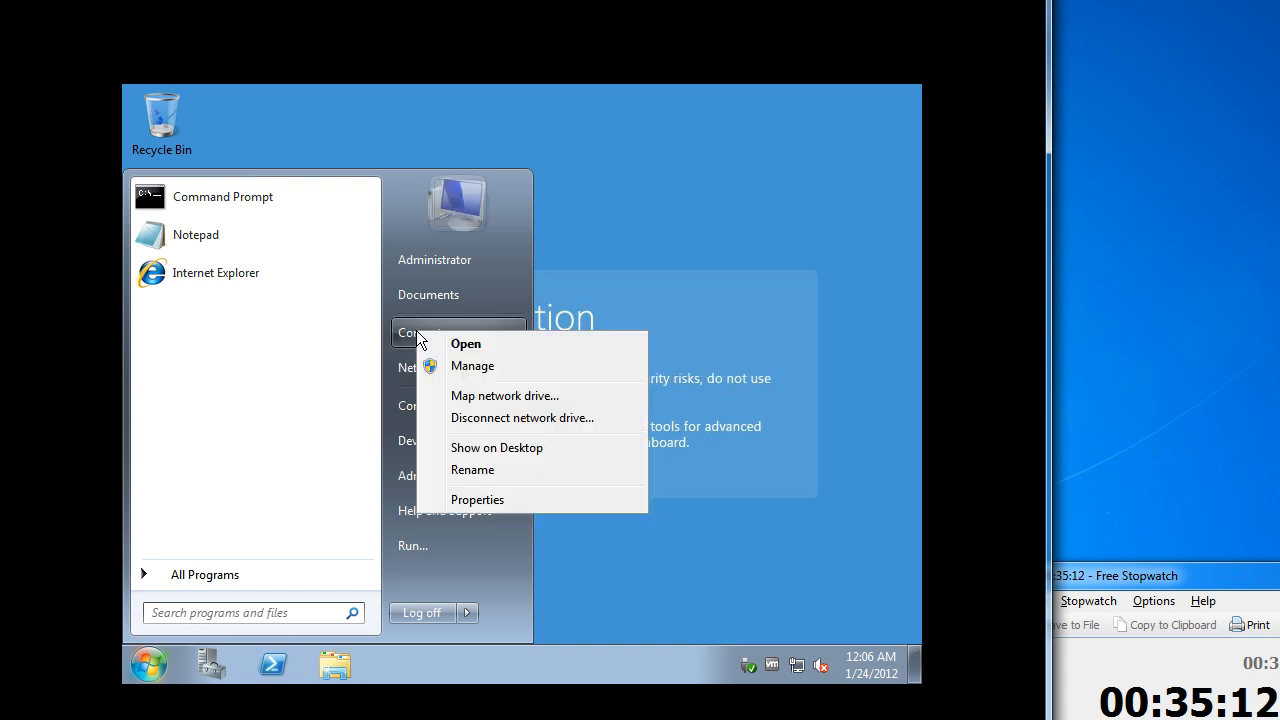
pyautogui.click(534, 494)
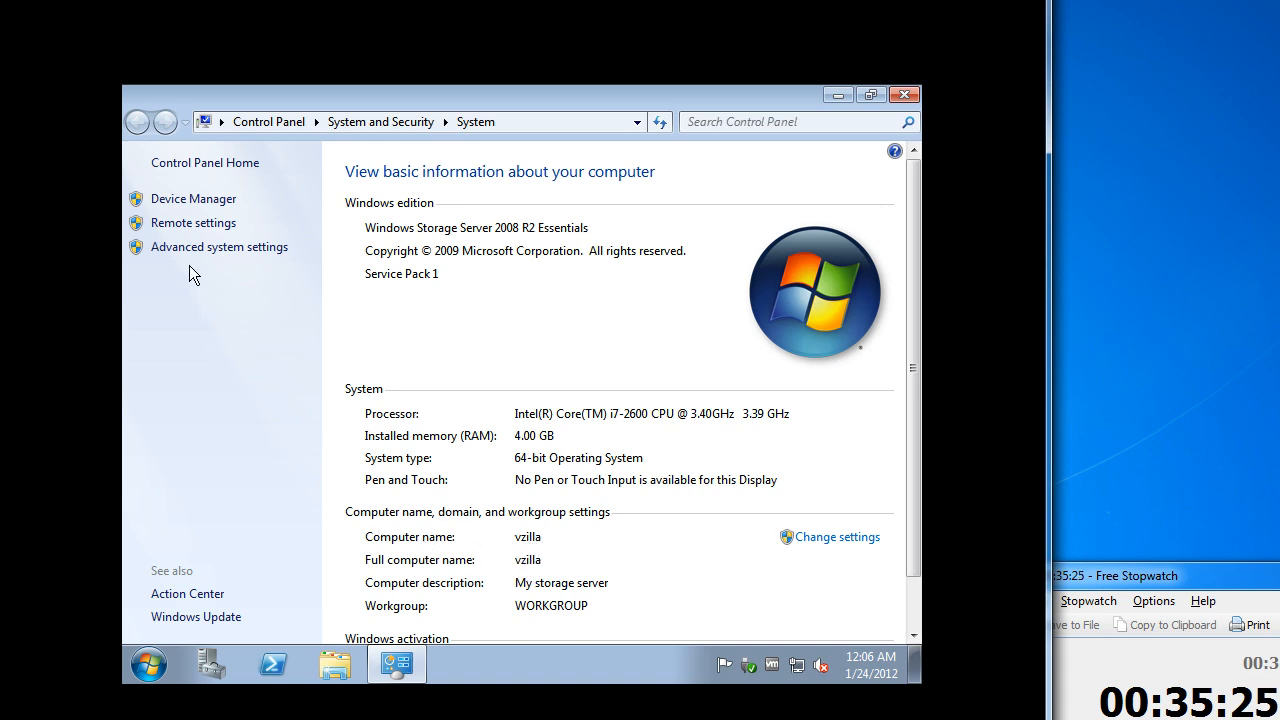
# - Review the Remote settings without changes, close the System window, and bring up the desktop menu
pyautogui.click(200, 222)
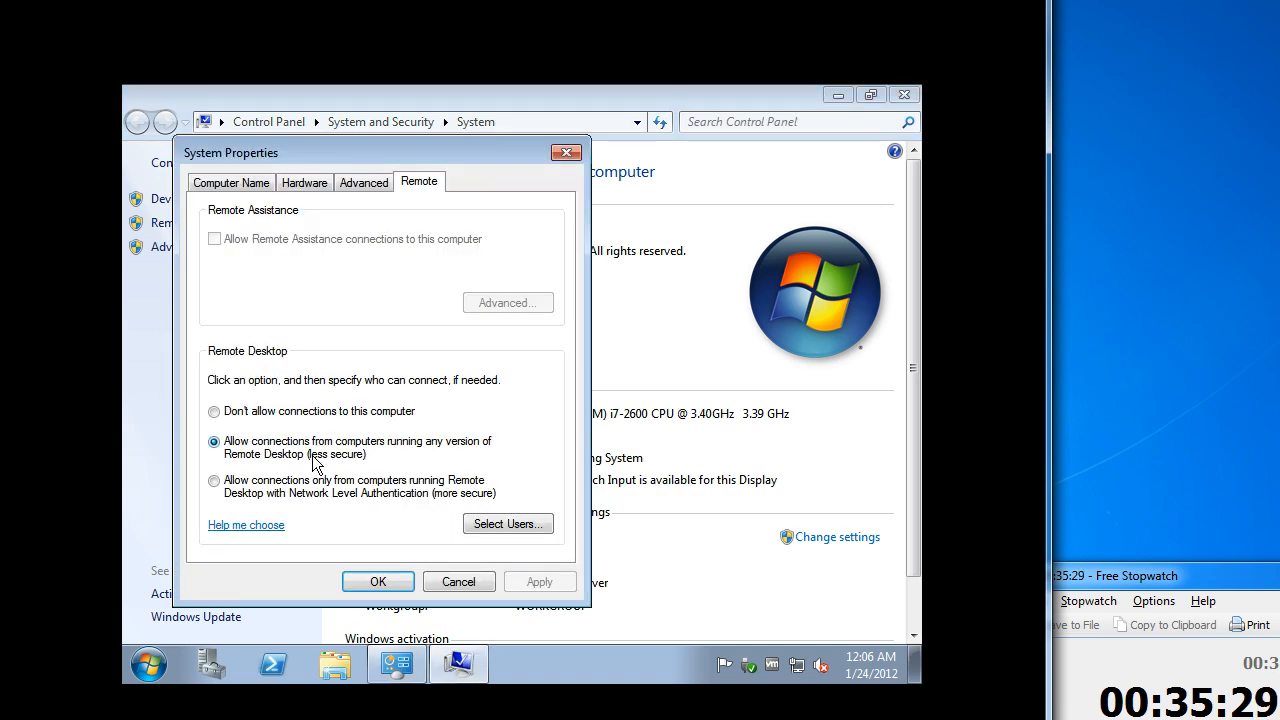
pyautogui.click(474, 583)
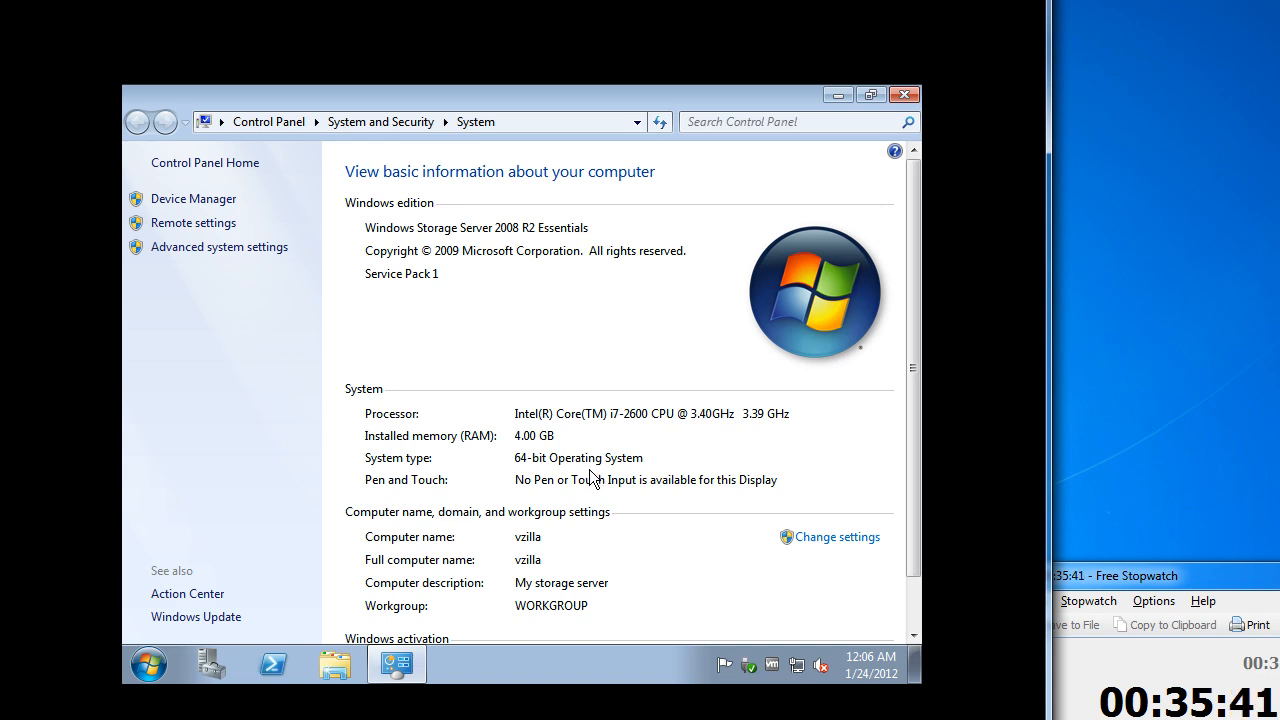
pyautogui.click(906, 97)
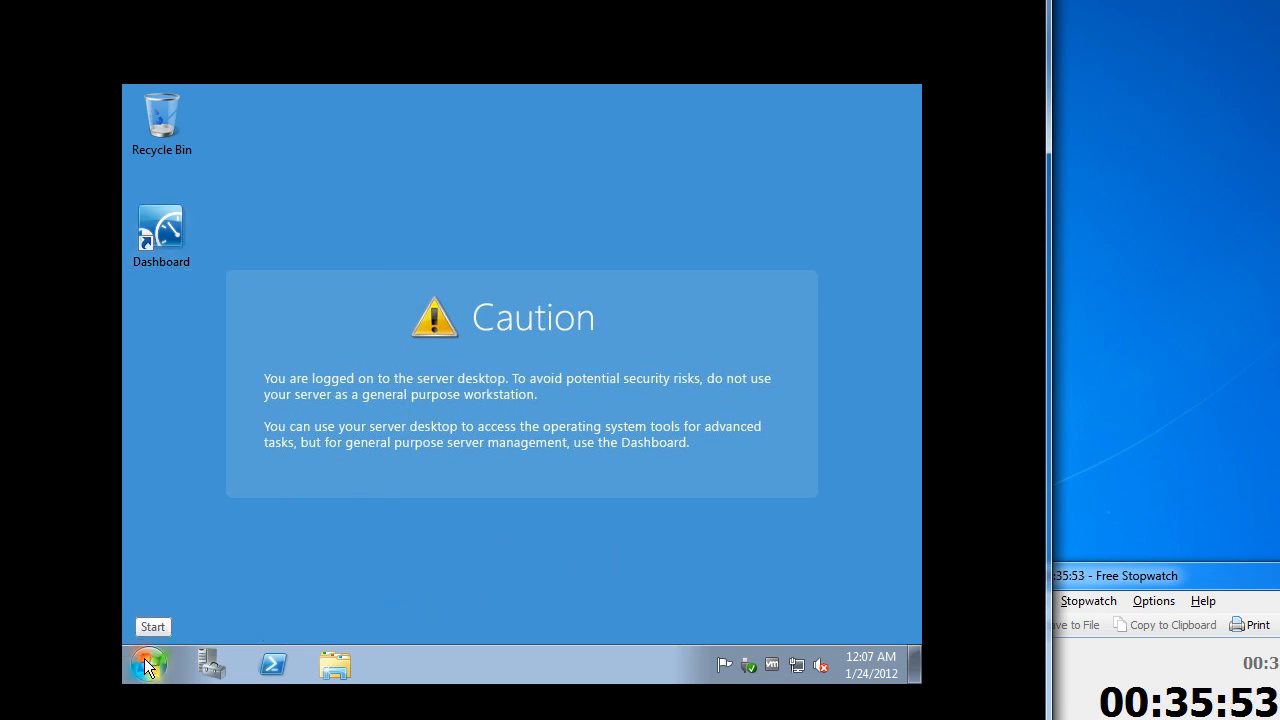
pyautogui.rightClick(345, 445)
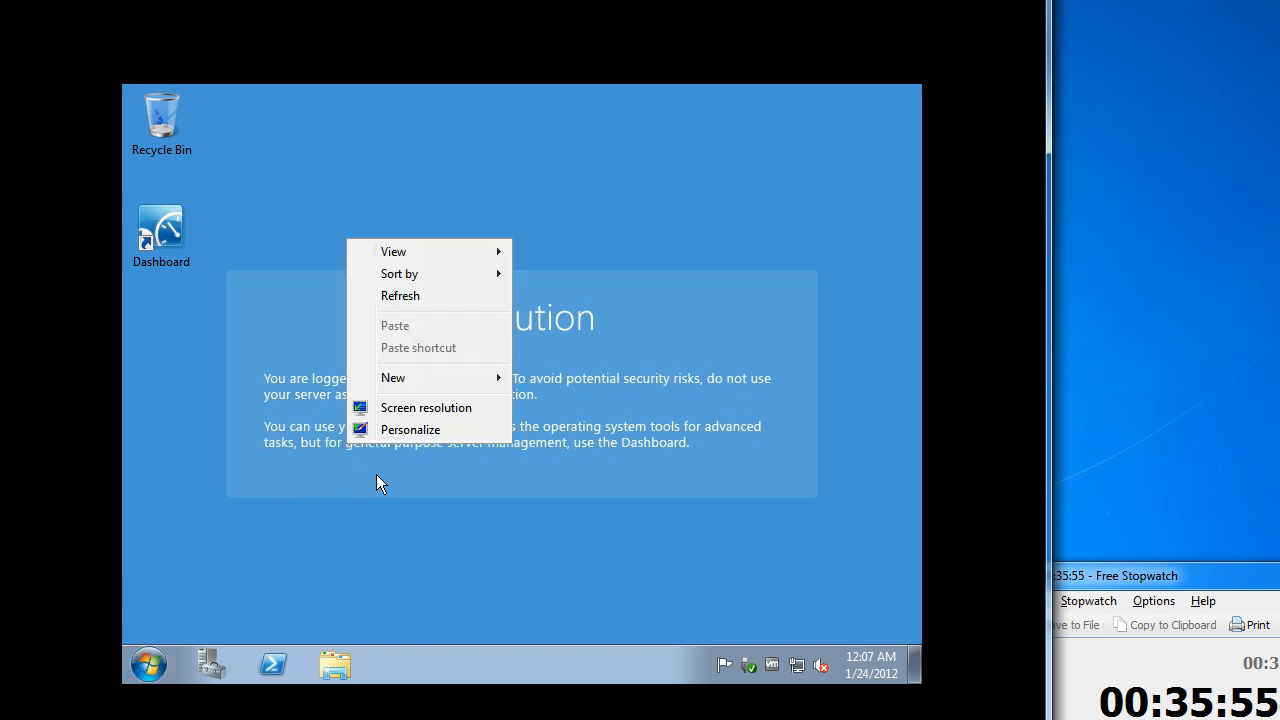
# - Set the guest screen resolution to 1280 × 720 and keep the changes
pyautogui.click(437, 408)
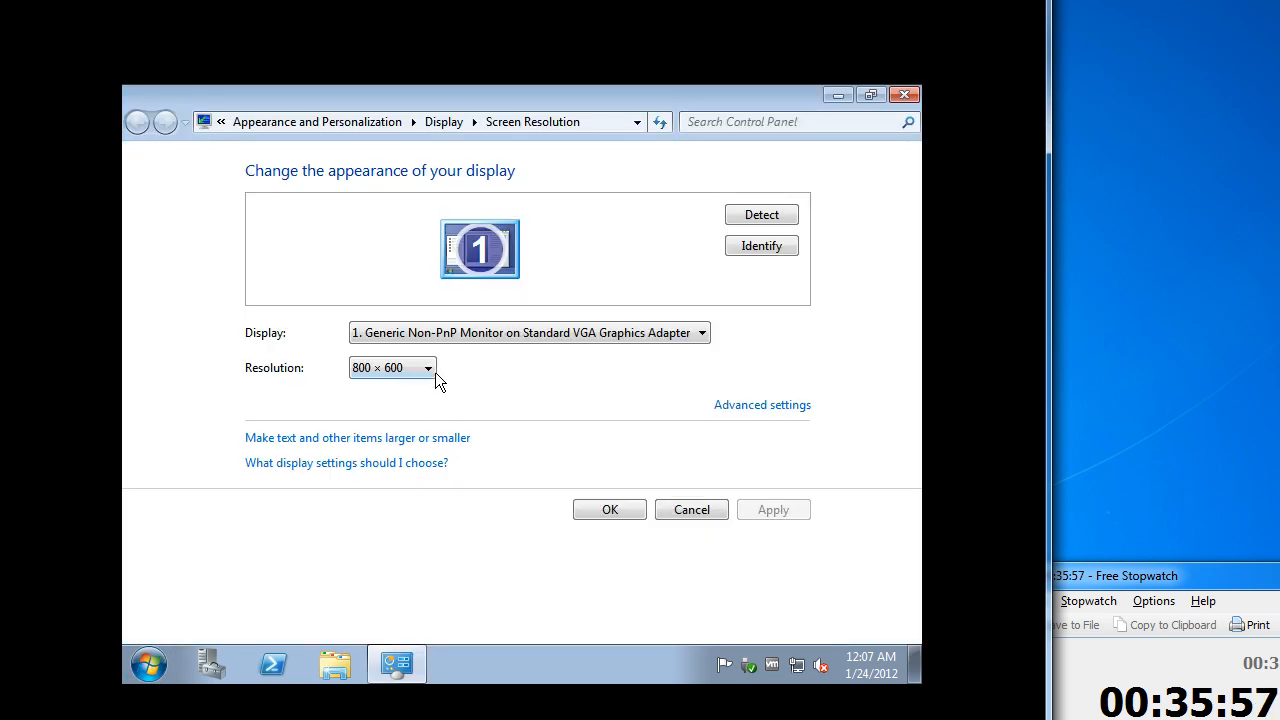
pyautogui.click(420, 370)
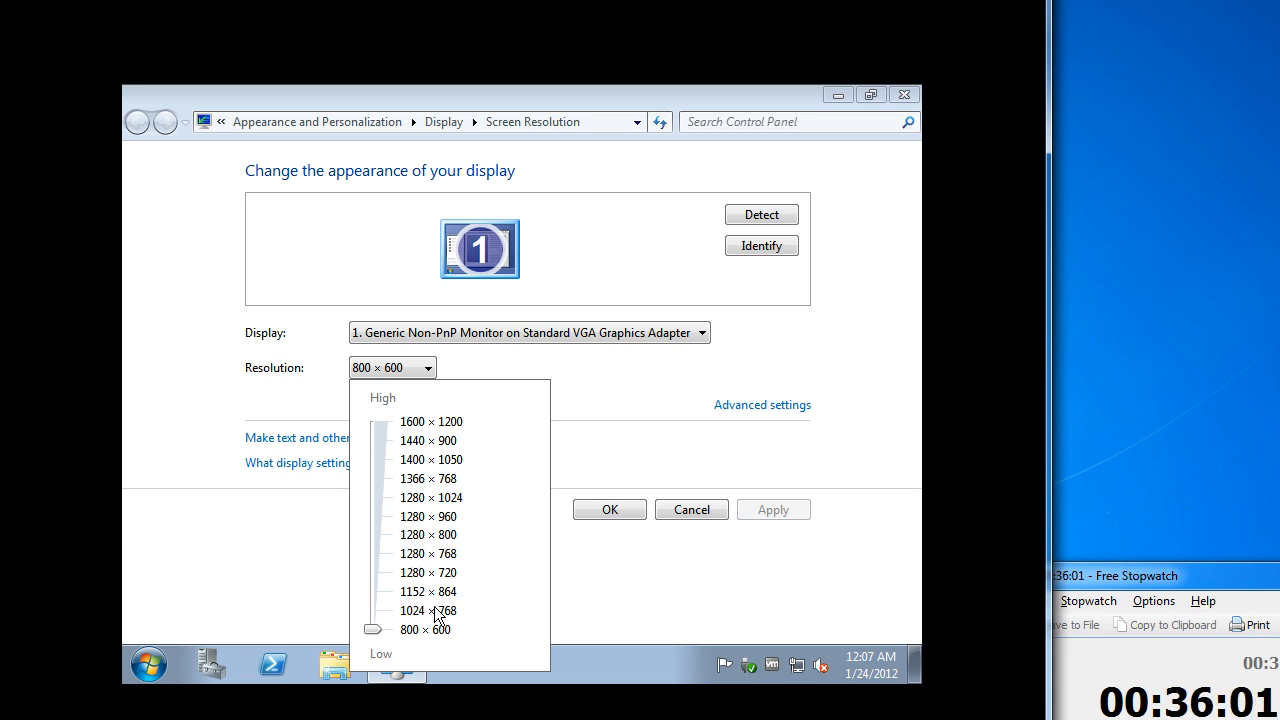
pyautogui.click(386, 573)
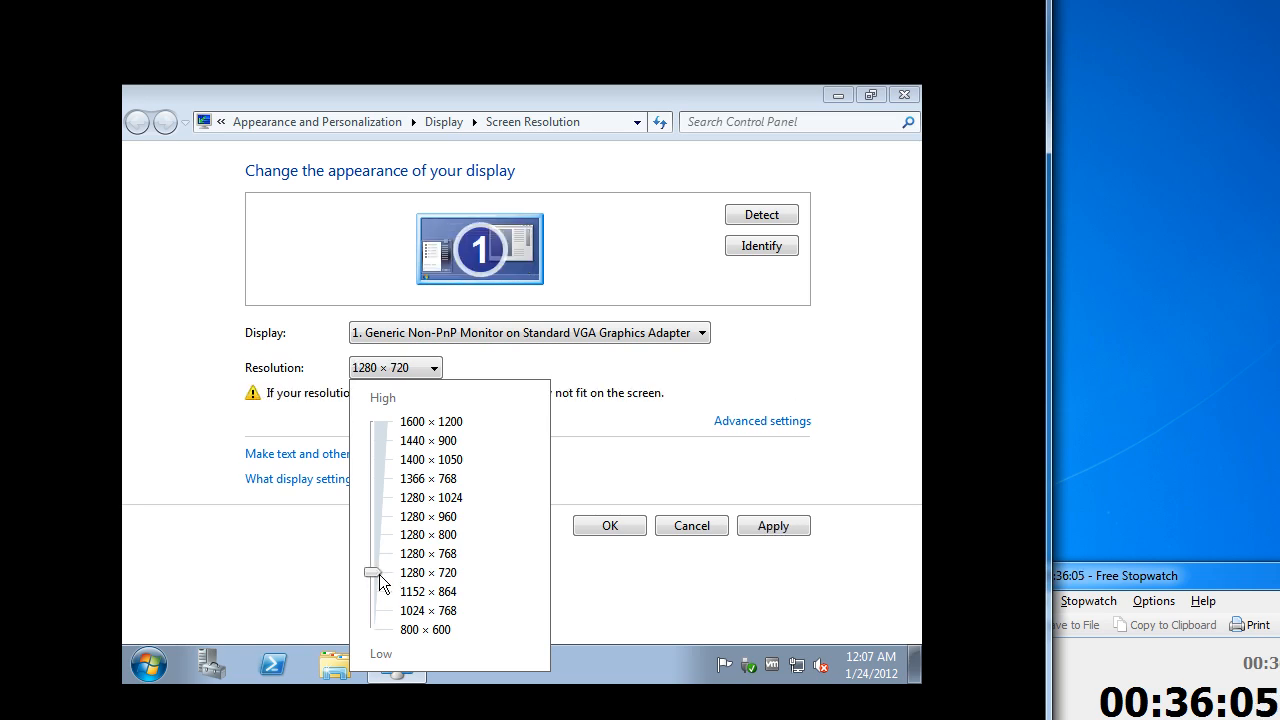
pyautogui.click(615, 523)
pyautogui.click(620, 519)
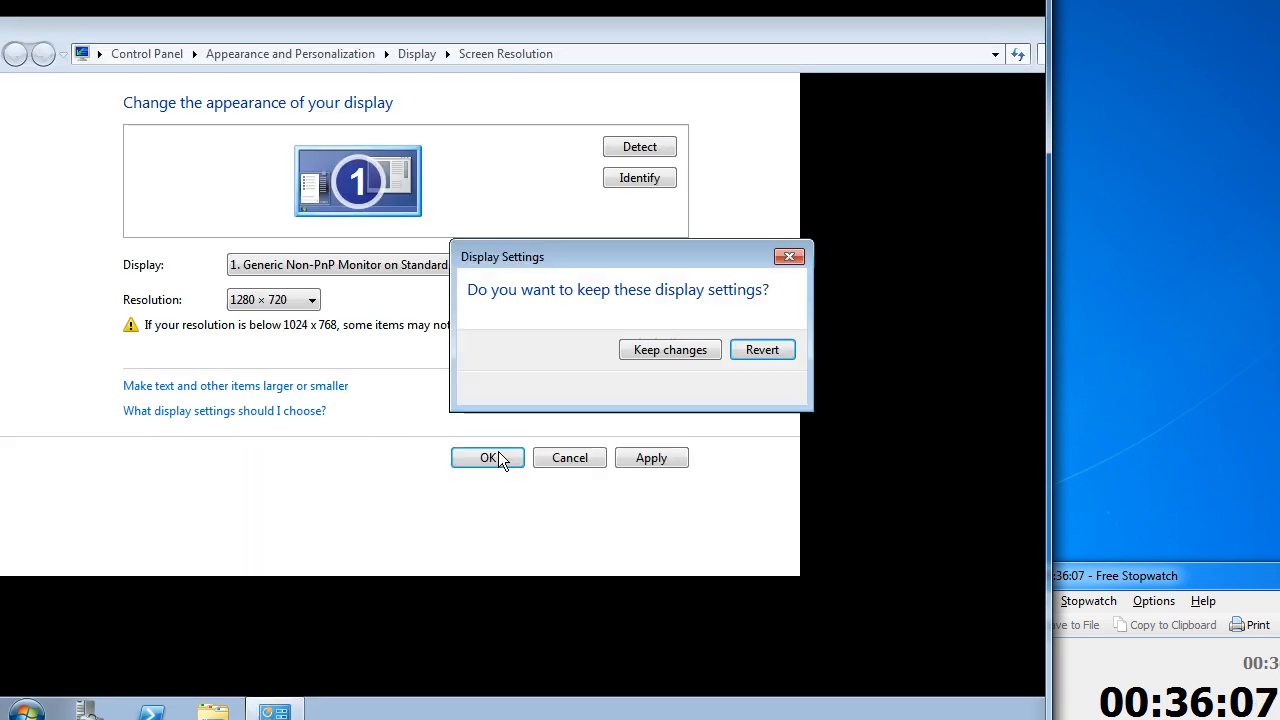
pyautogui.click(711, 349)
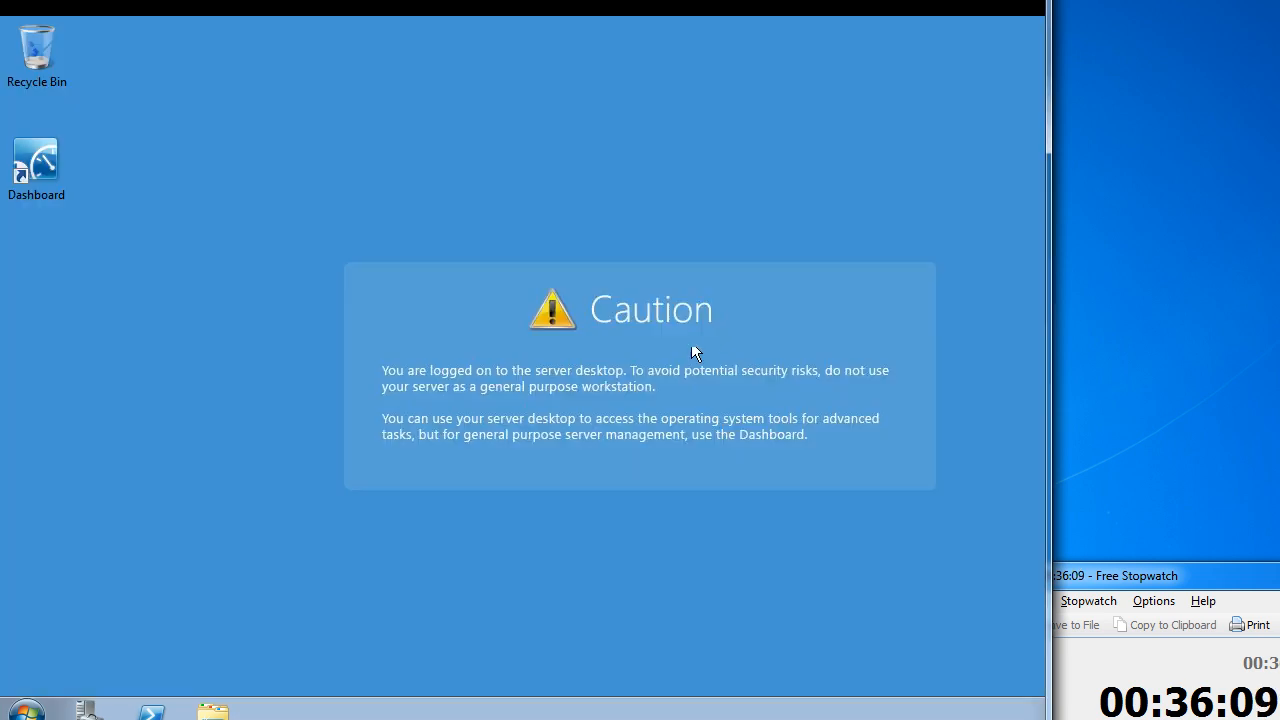
# - Fit the console window to the guest and maximize it to fill the screen
pyautogui.hotkey('ctrl', 'alt', 'Return')
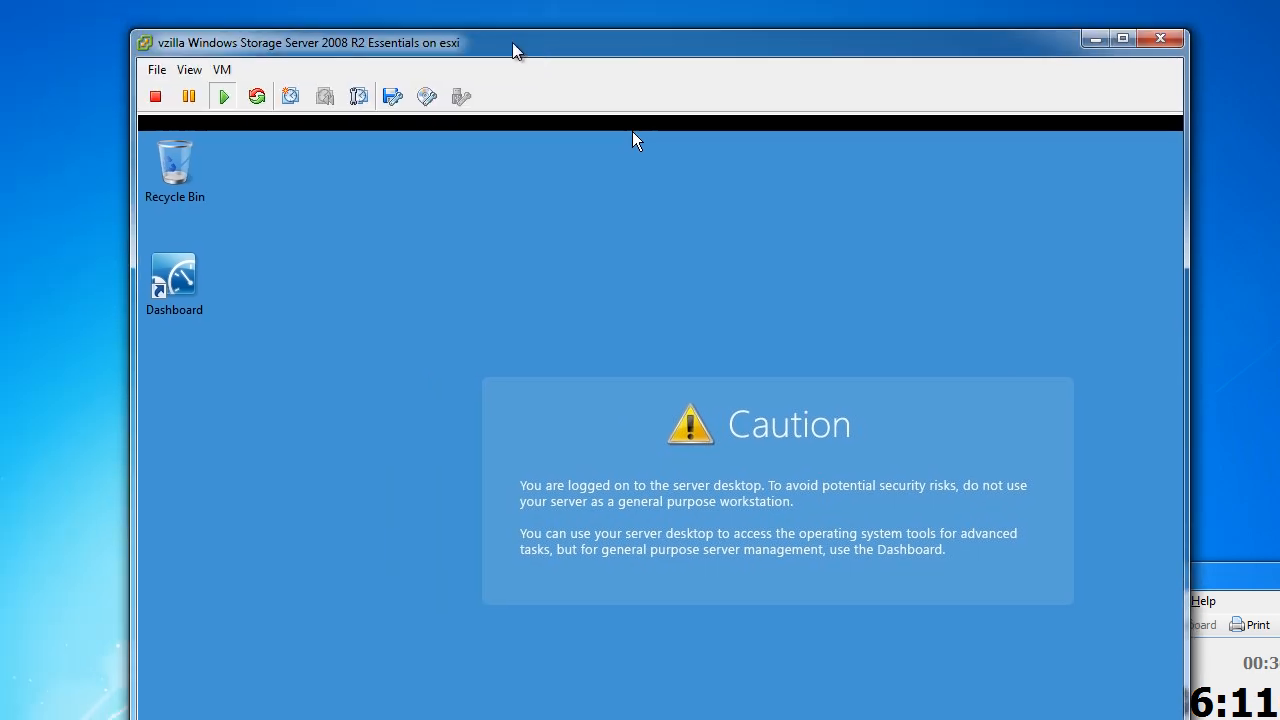
pyautogui.click(189, 70)
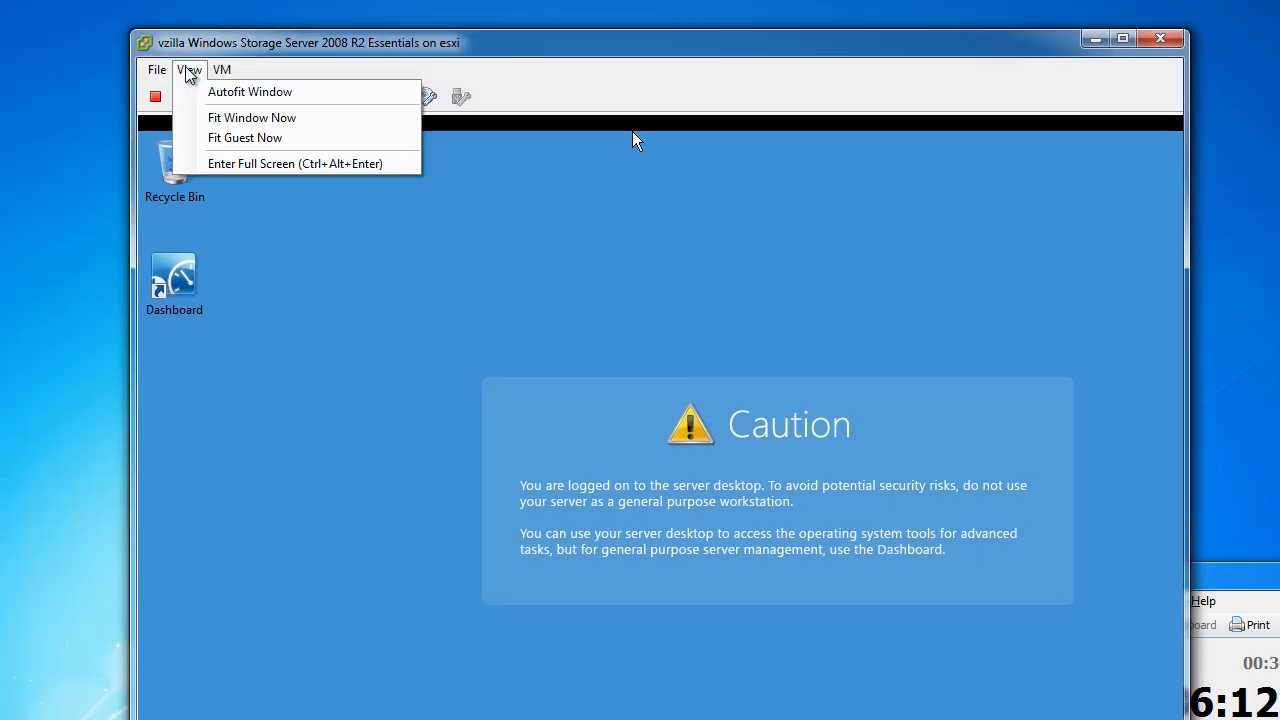
pyautogui.click(232, 117)
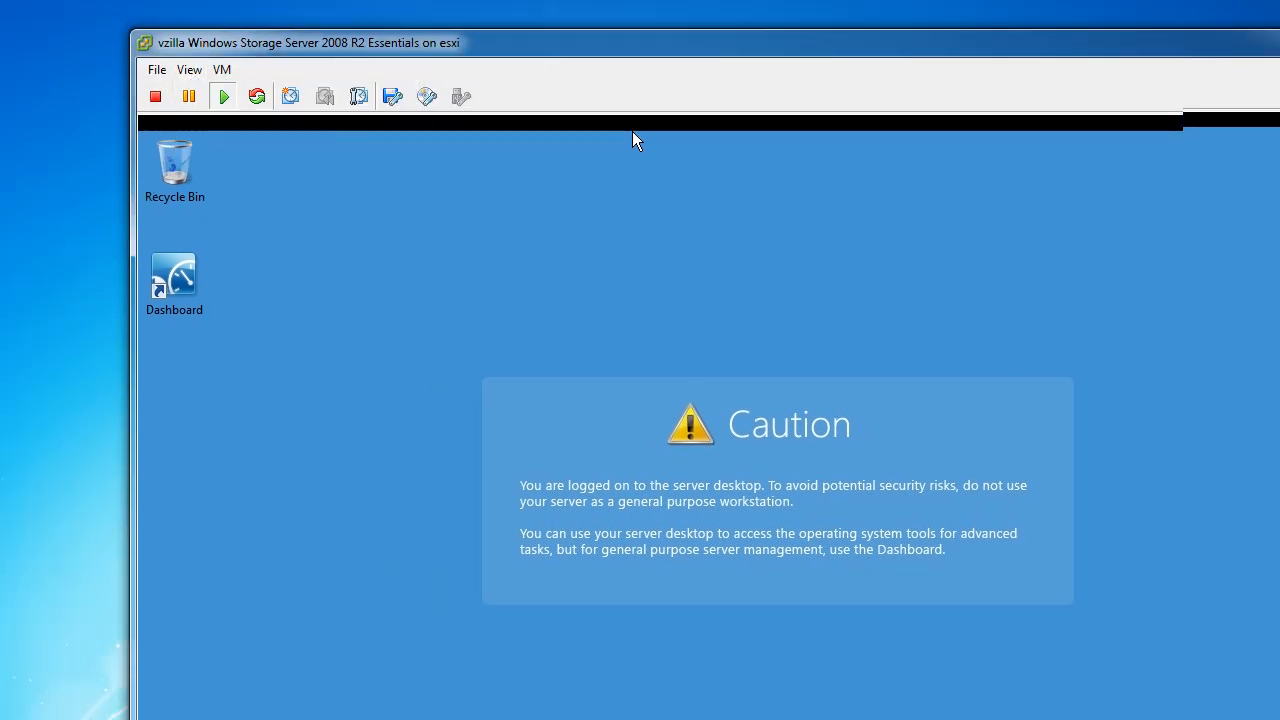
pyautogui.doubleClick(366, 48)
pyautogui.moveTo(92, 26); pyautogui.dragTo(97, 0)
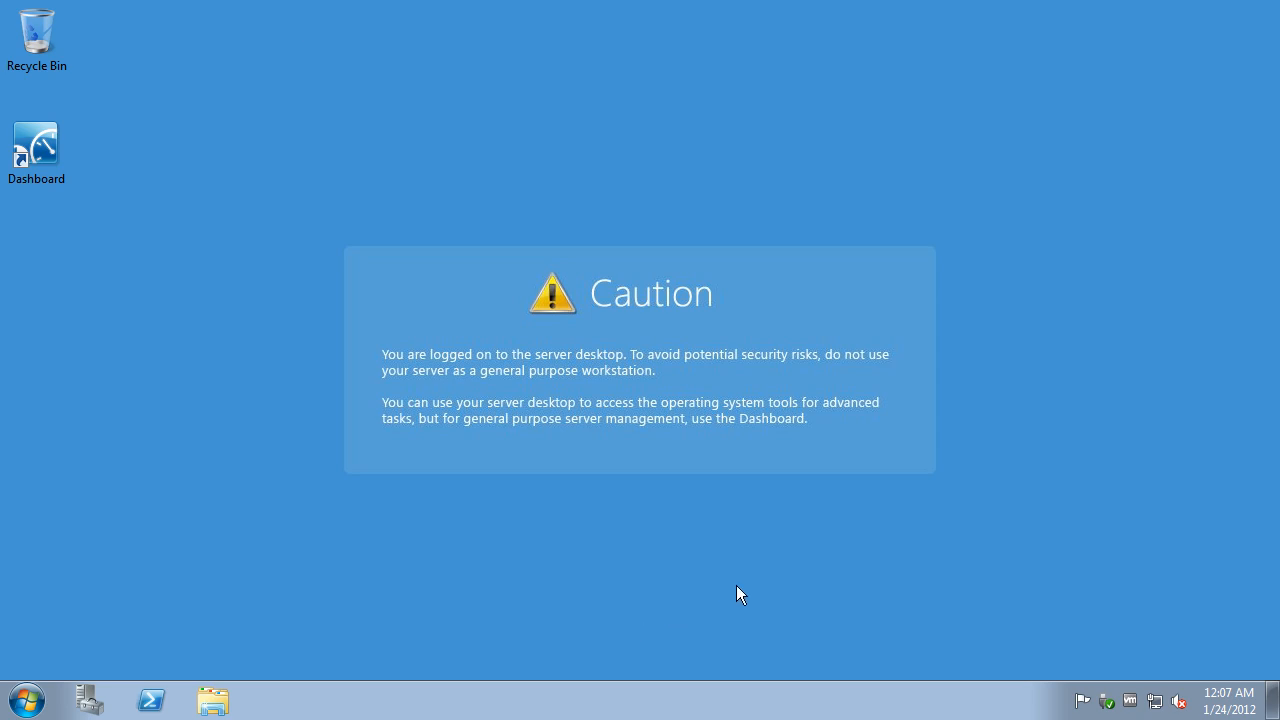
# - Restart the server from the Start menu's shutdown options
pyautogui.click(26, 700)
pyautogui.click(346, 648)
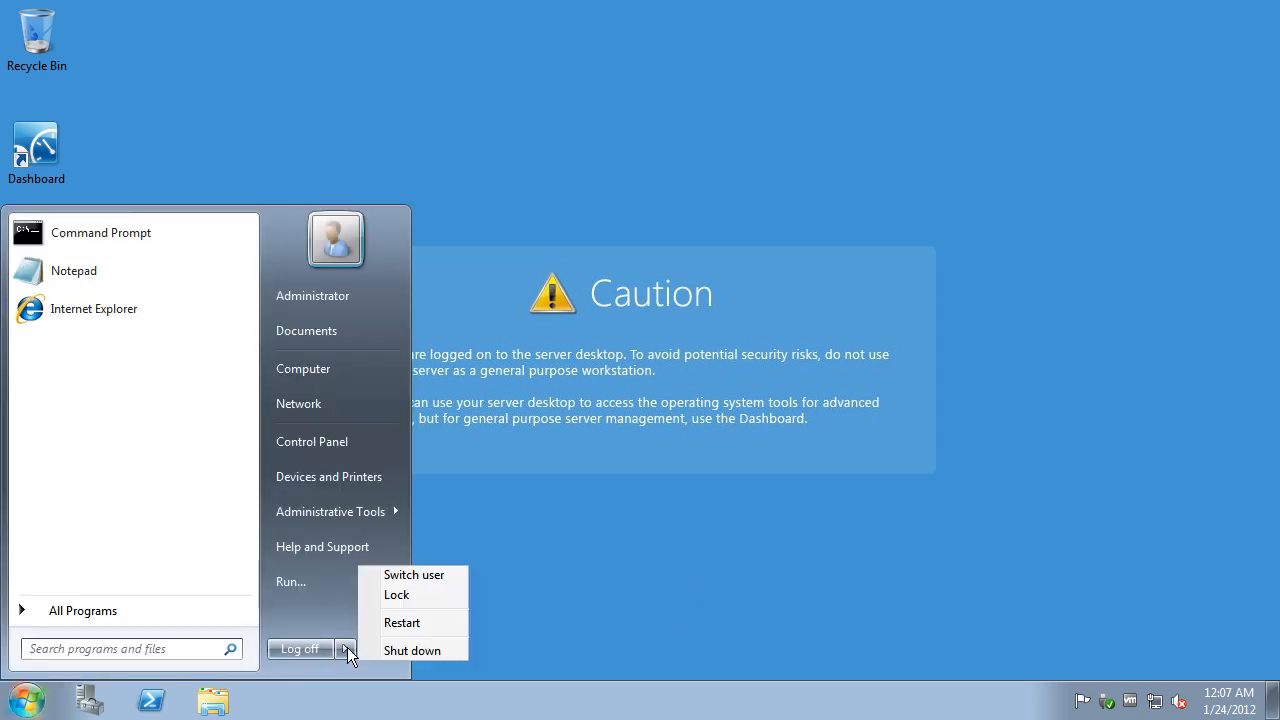
pyautogui.click(400, 628)
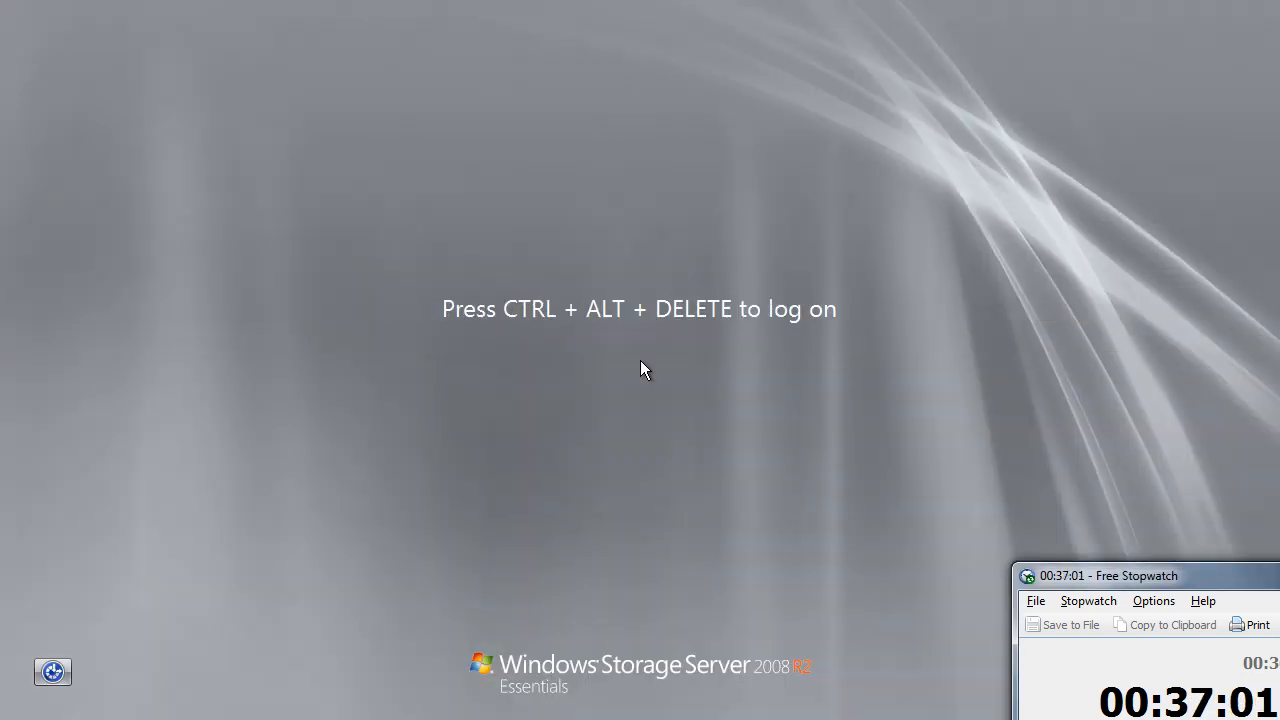
# - After the reboot, log on as Administrator with the account password
pyautogui.hotkey('ctrl', 'alt', 'Delete')
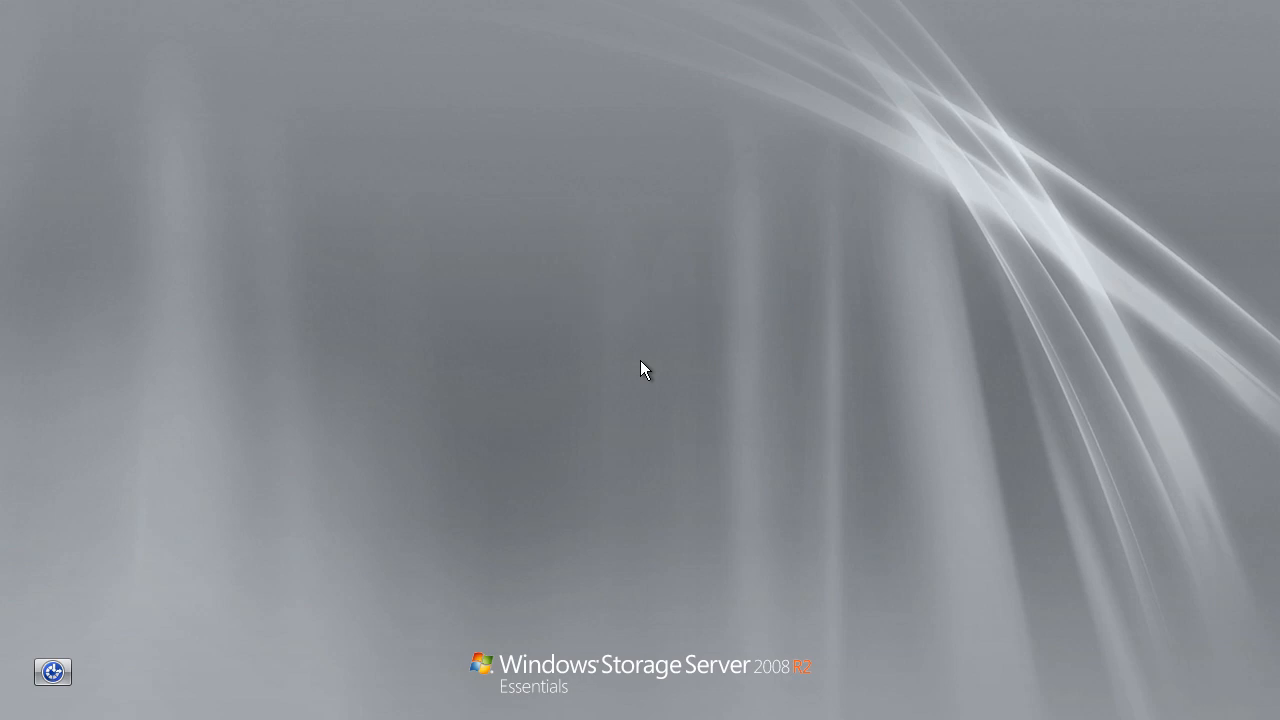
pyautogui.write('****')
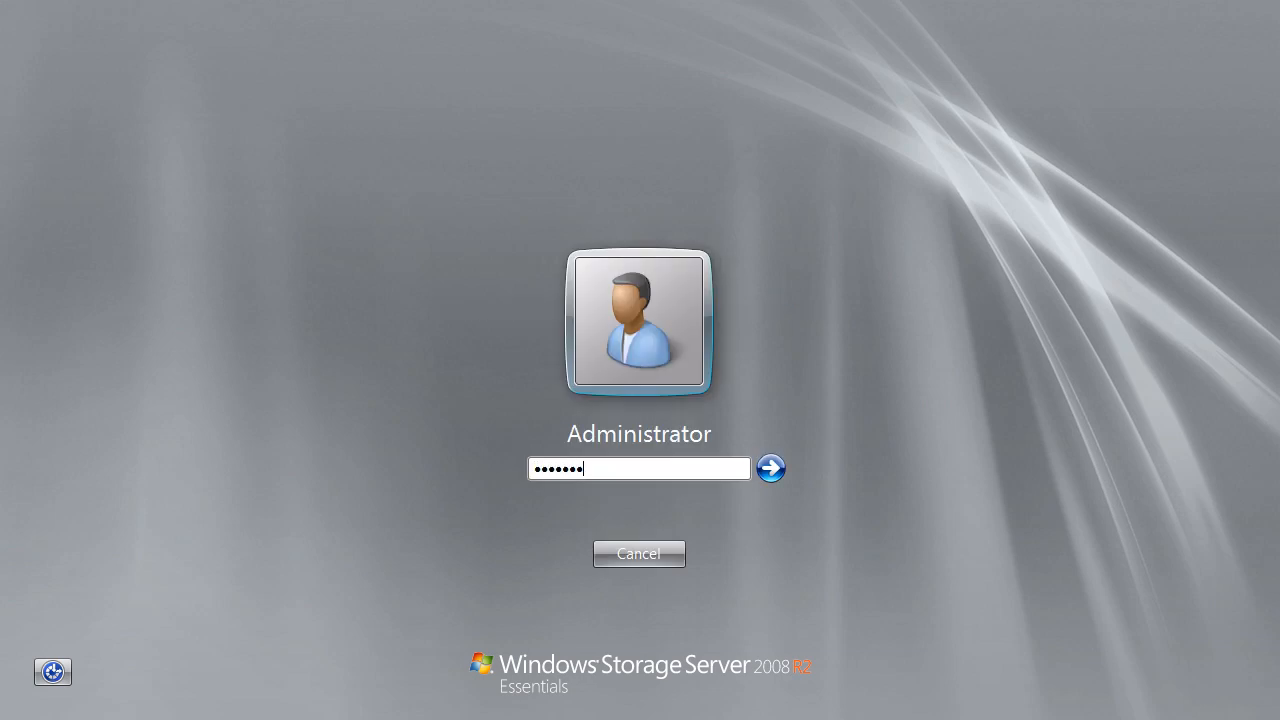
pyautogui.press('Return')
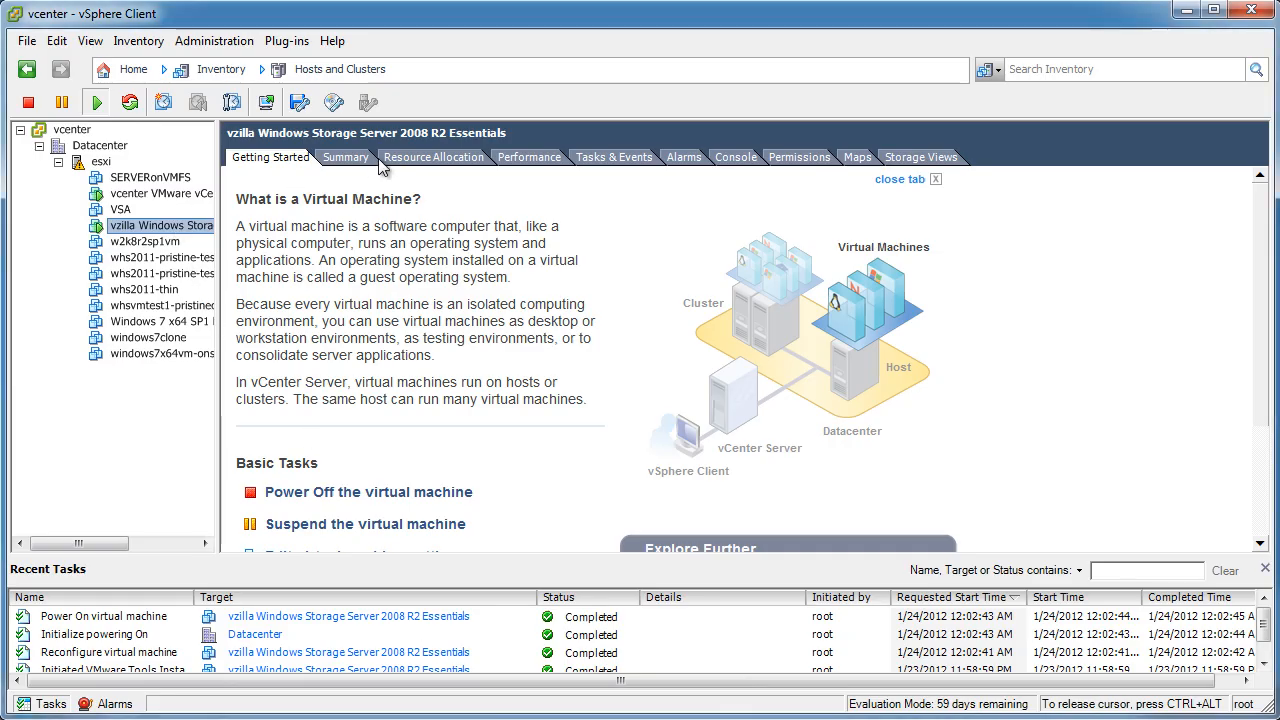
# - Browse the LSI-SSD-Sams datastore and inspect the vzilla VM folder's files
pyautogui.click(353, 160)
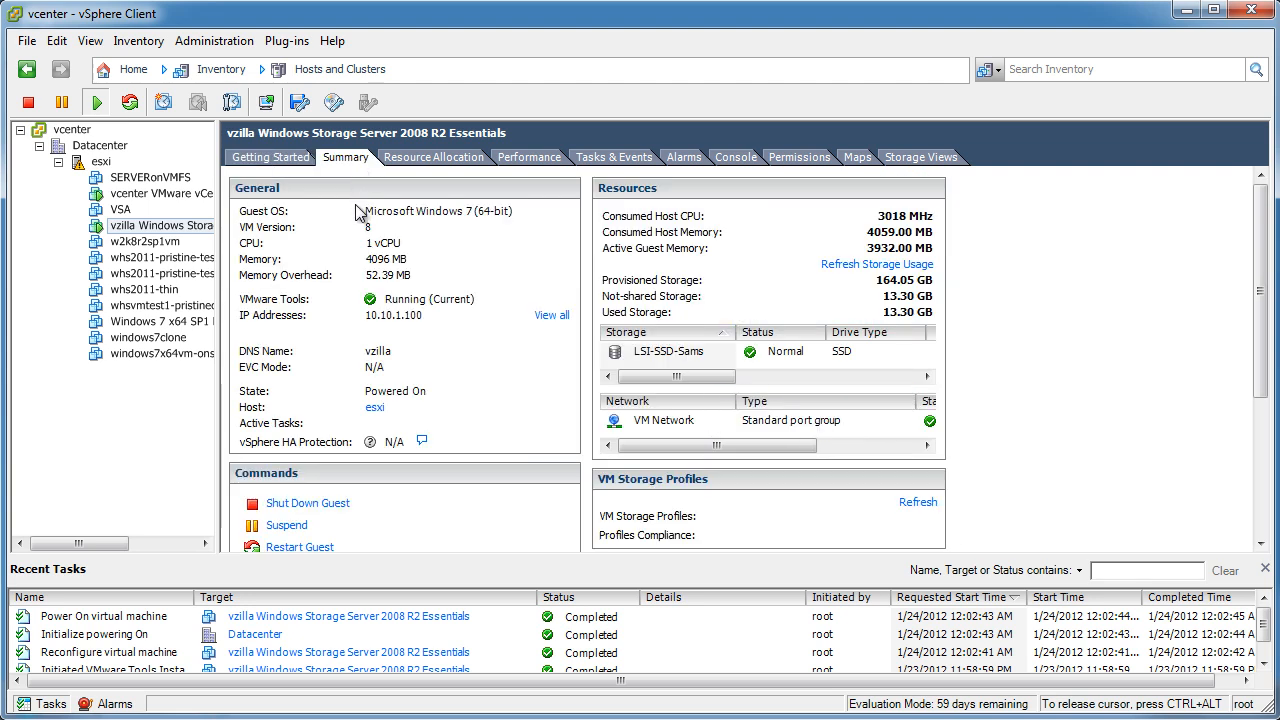
pyautogui.click(672, 355)
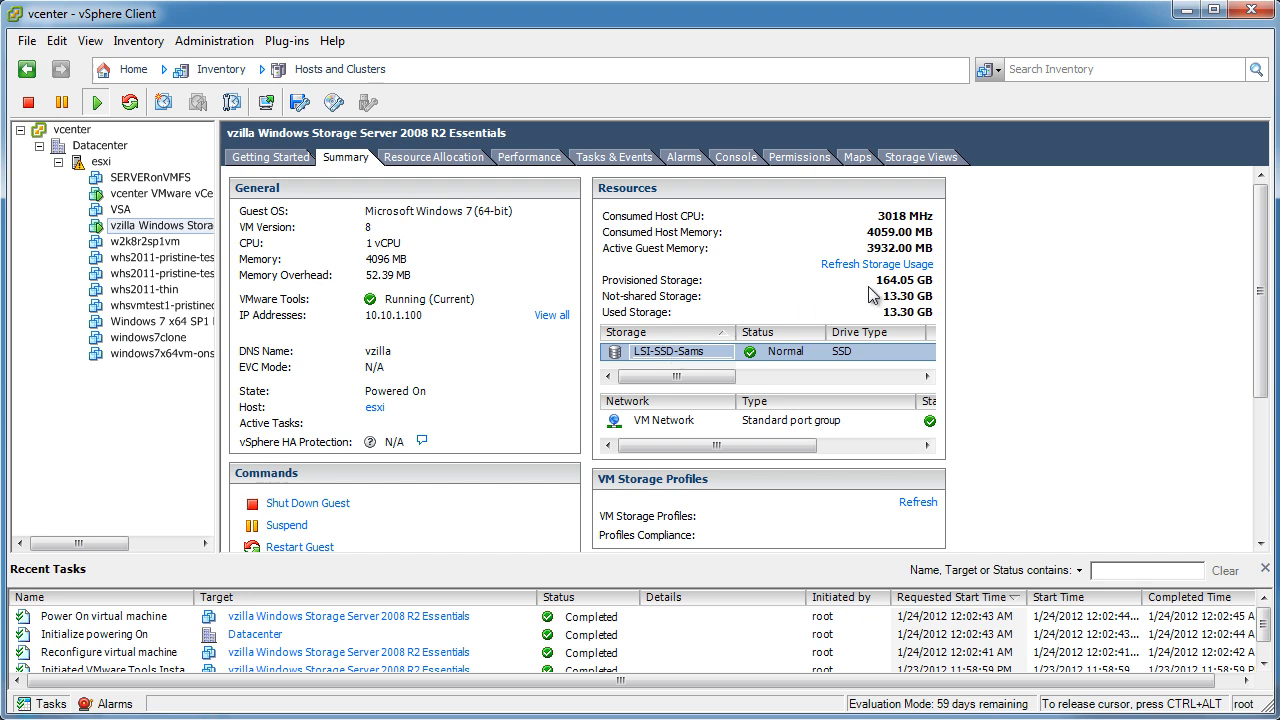
pyautogui.moveTo(905, 318)
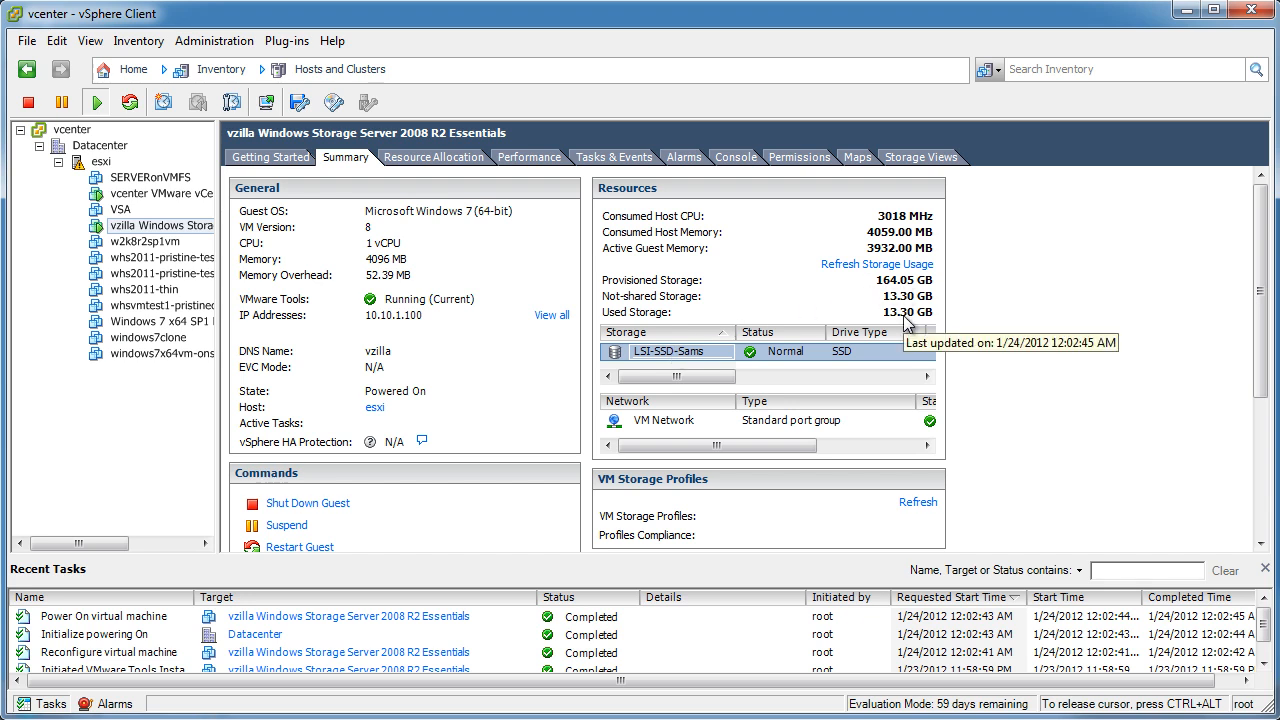
pyautogui.rightClick(722, 351)
pyautogui.click(770, 362)
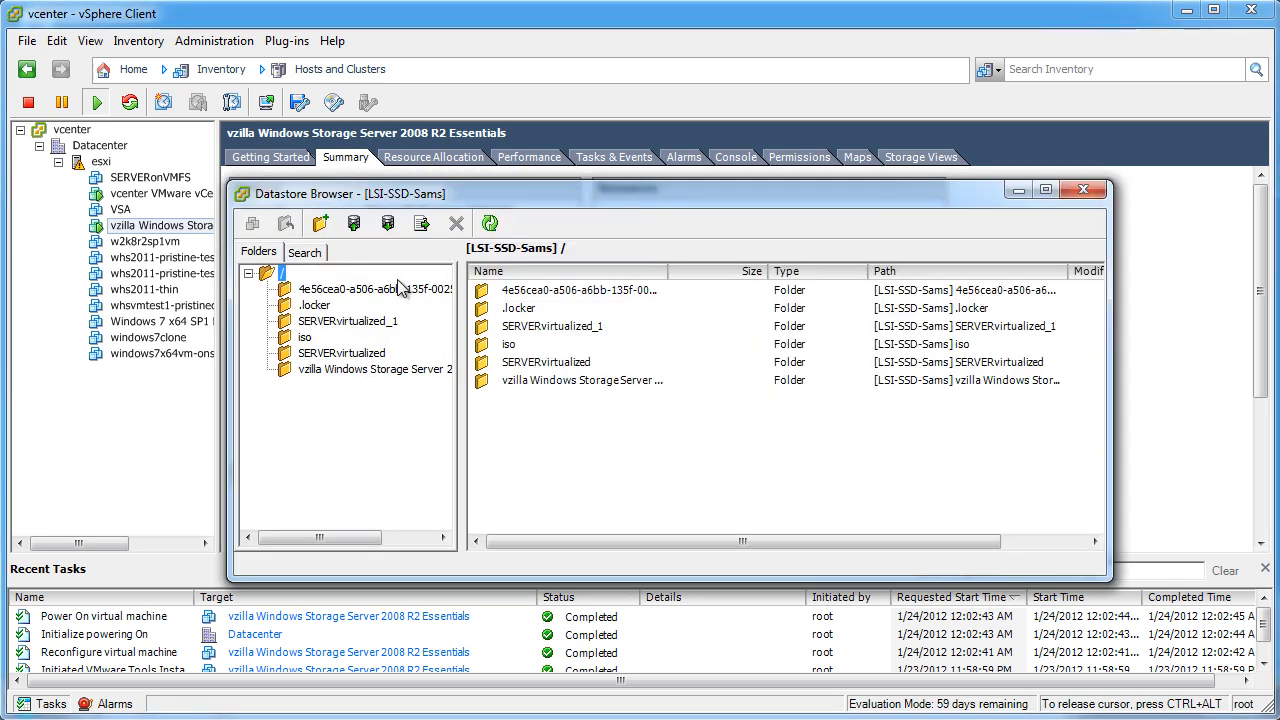
pyautogui.click(572, 385)
pyautogui.doubleClick(572, 385)
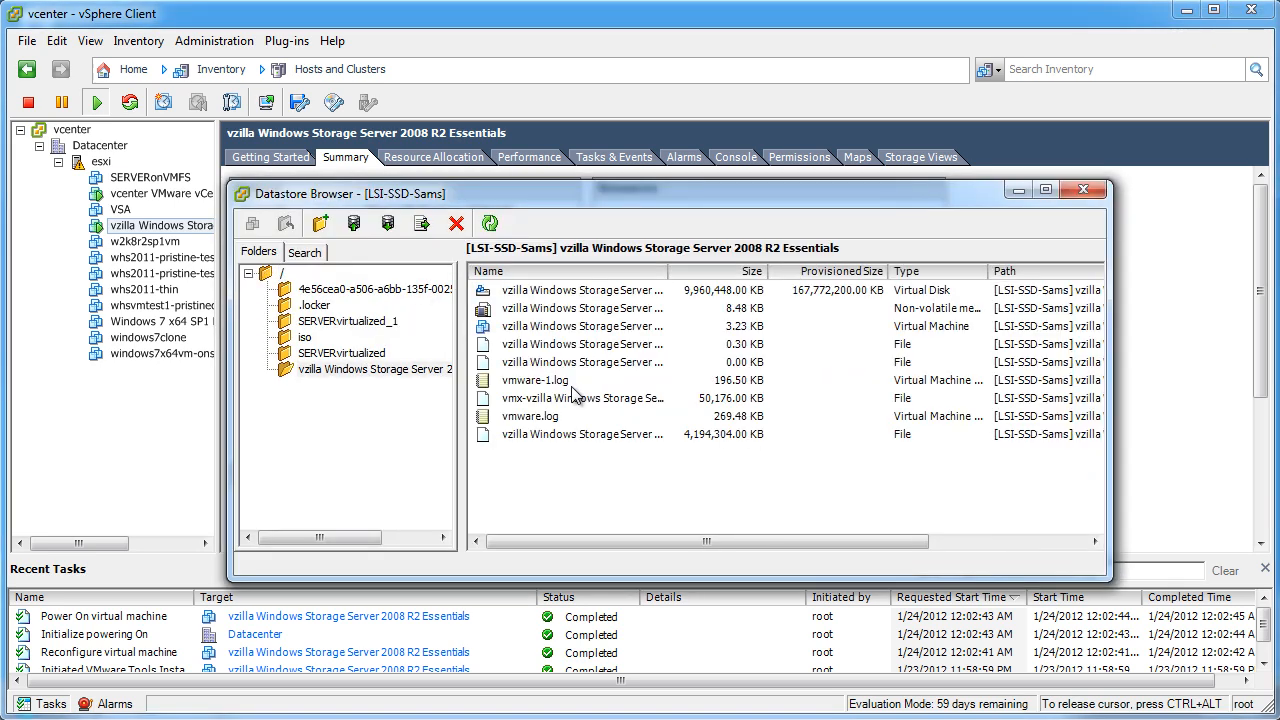
pyautogui.click(1083, 189)
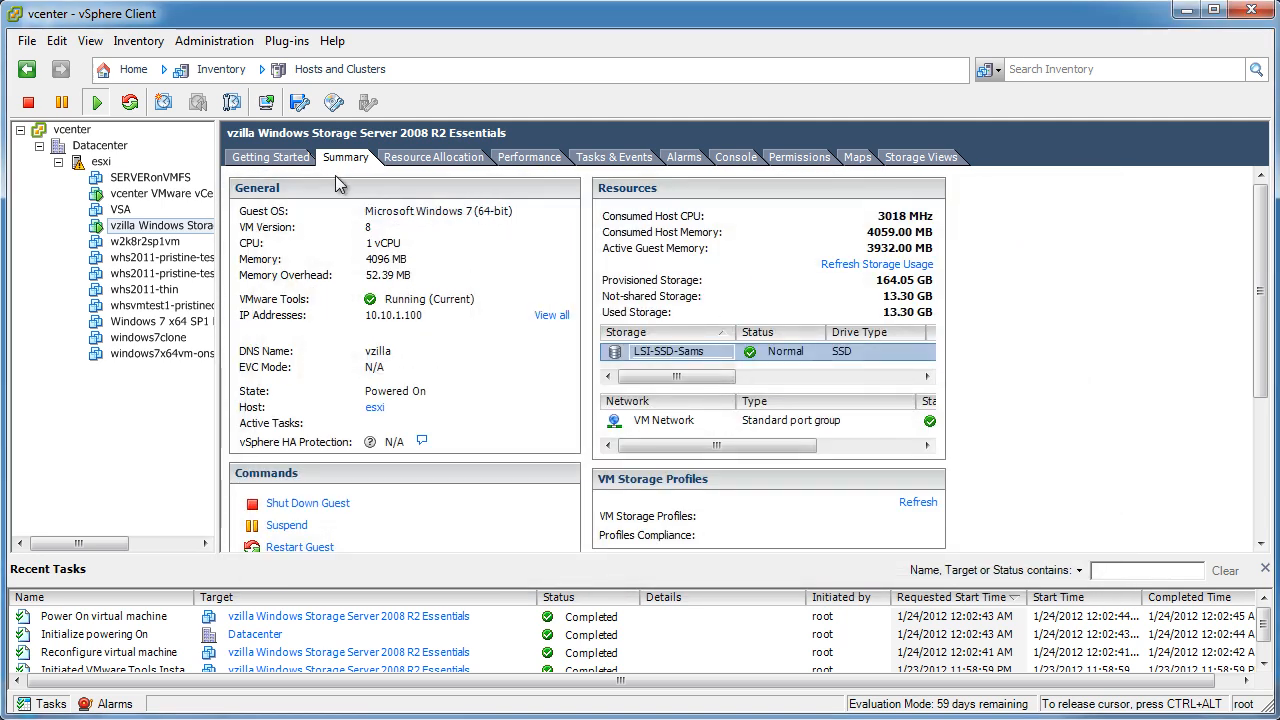
# - Show the esxi host's storage datastores sorted by capacity and select LSI-SSD-Sams
pyautogui.click(100, 161)
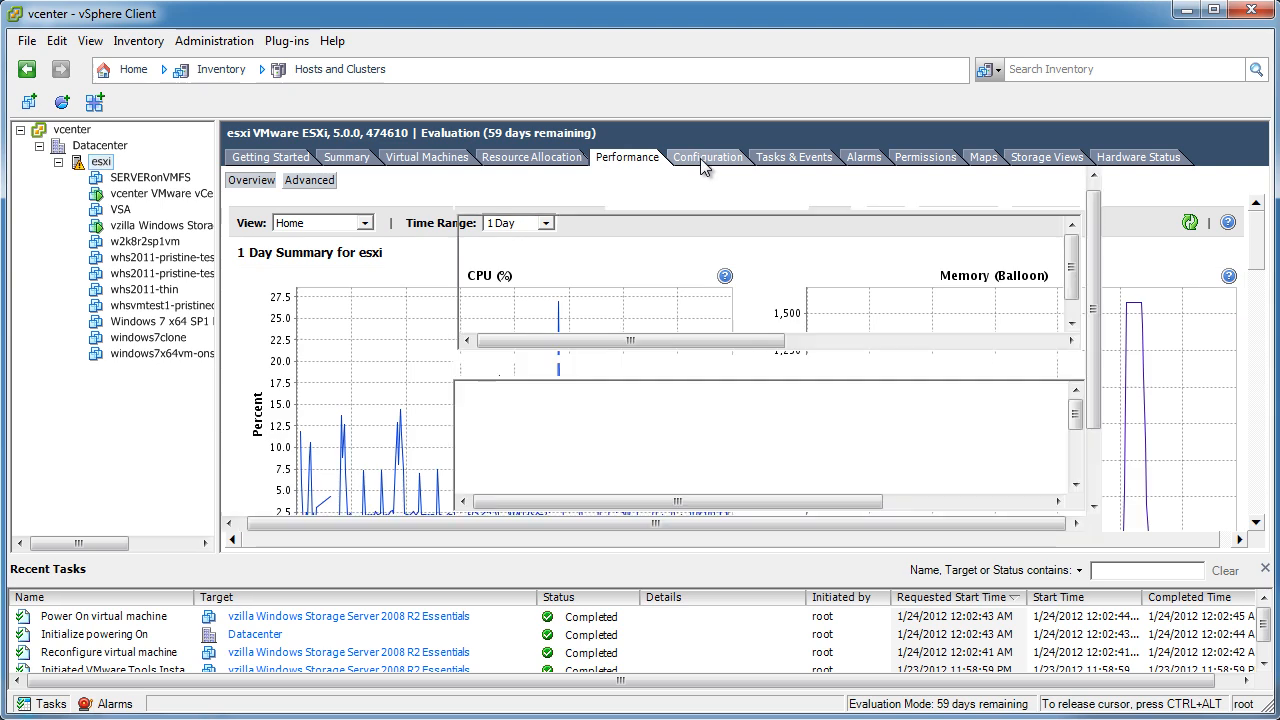
pyautogui.click(700, 160)
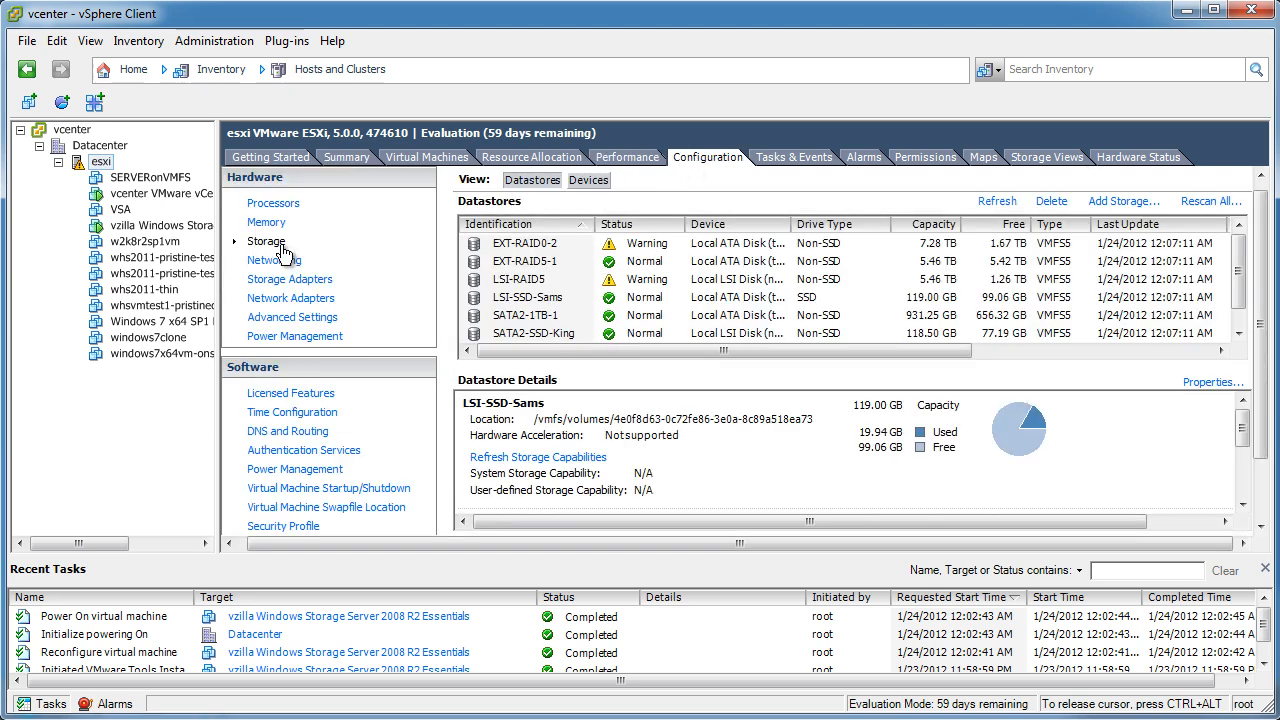
pyautogui.click(935, 228)
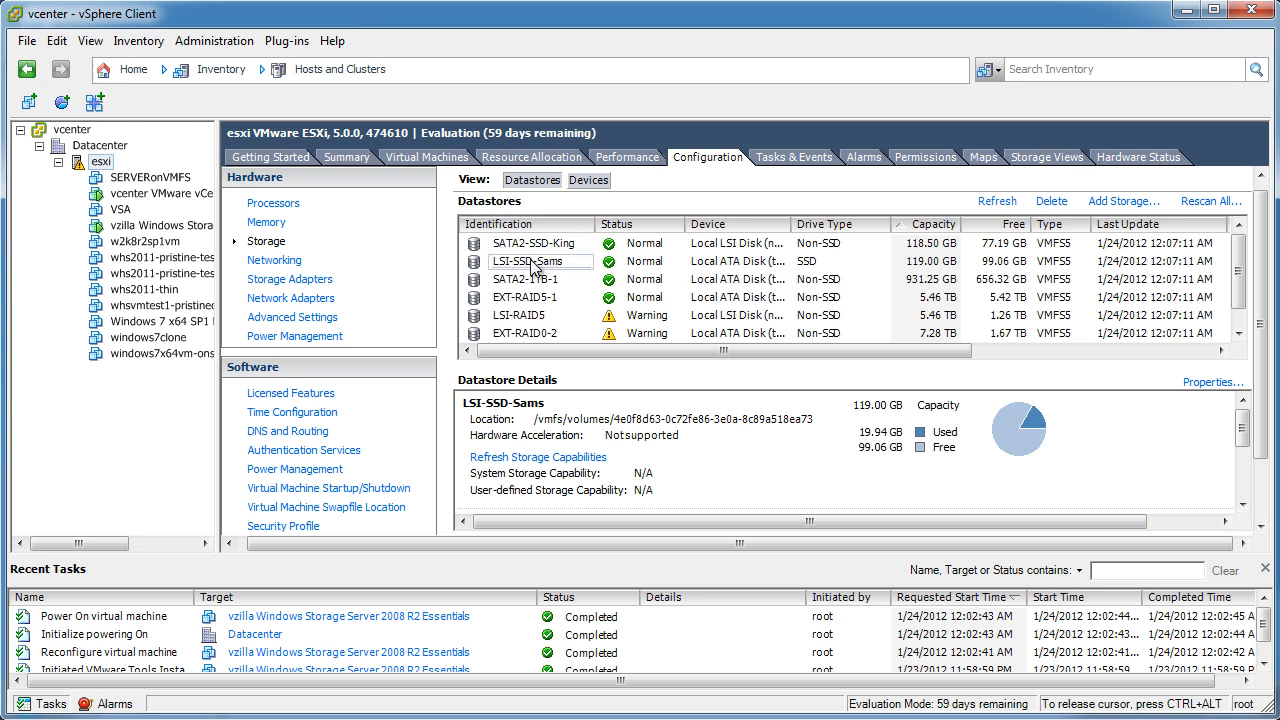
pyautogui.click(532, 263)
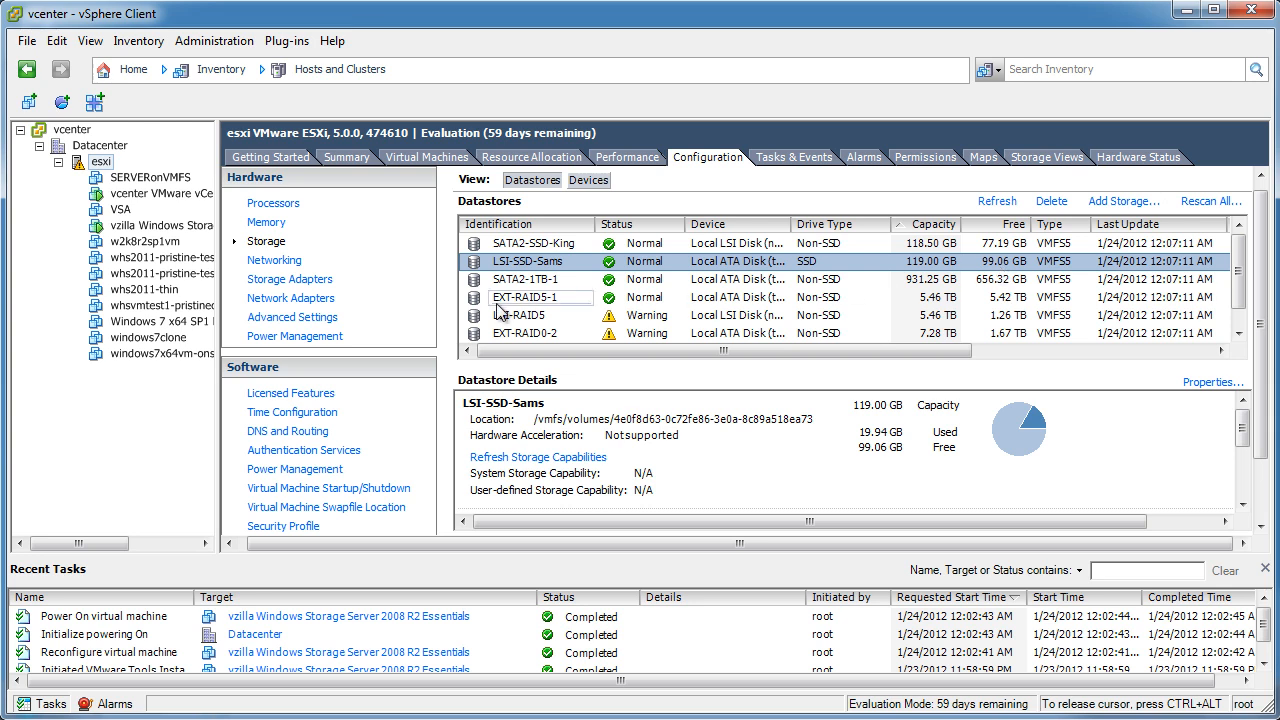
# - Minimize vSphere Client and launch the server Dashboard from the guest desktop
pyautogui.click(1187, 13)
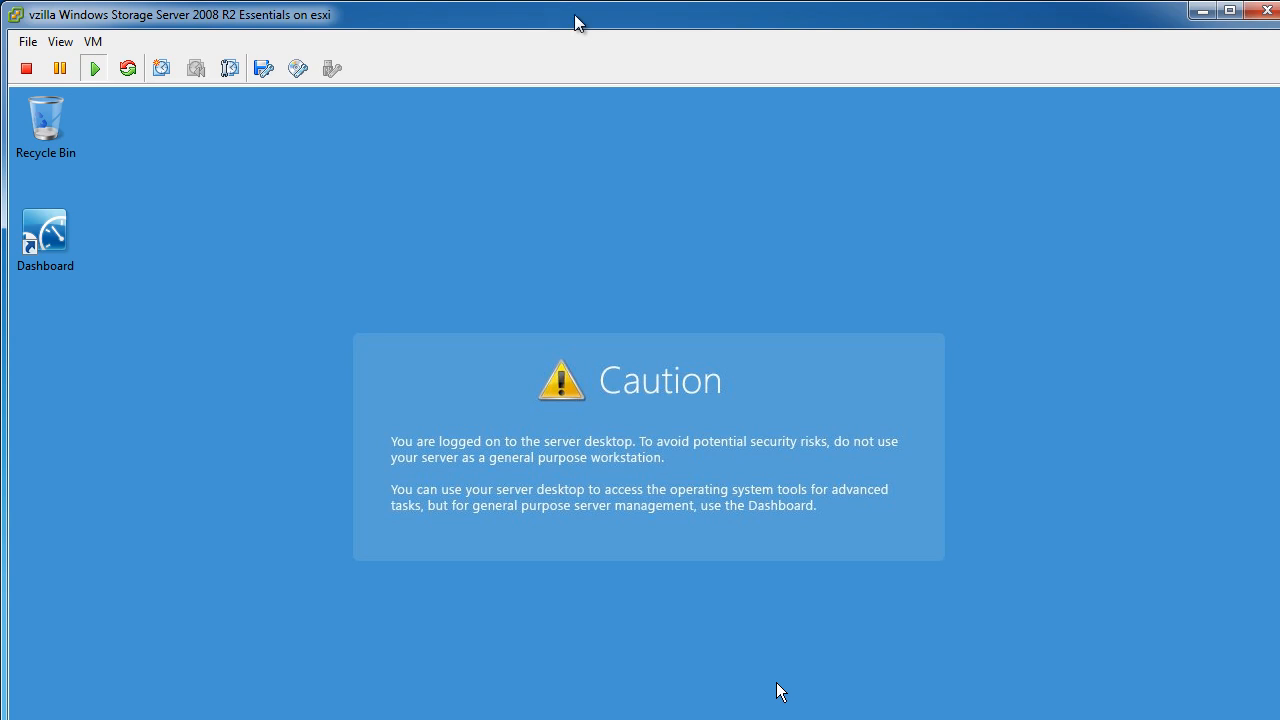
pyautogui.moveTo(574, 14); pyautogui.dragTo(564, 0)
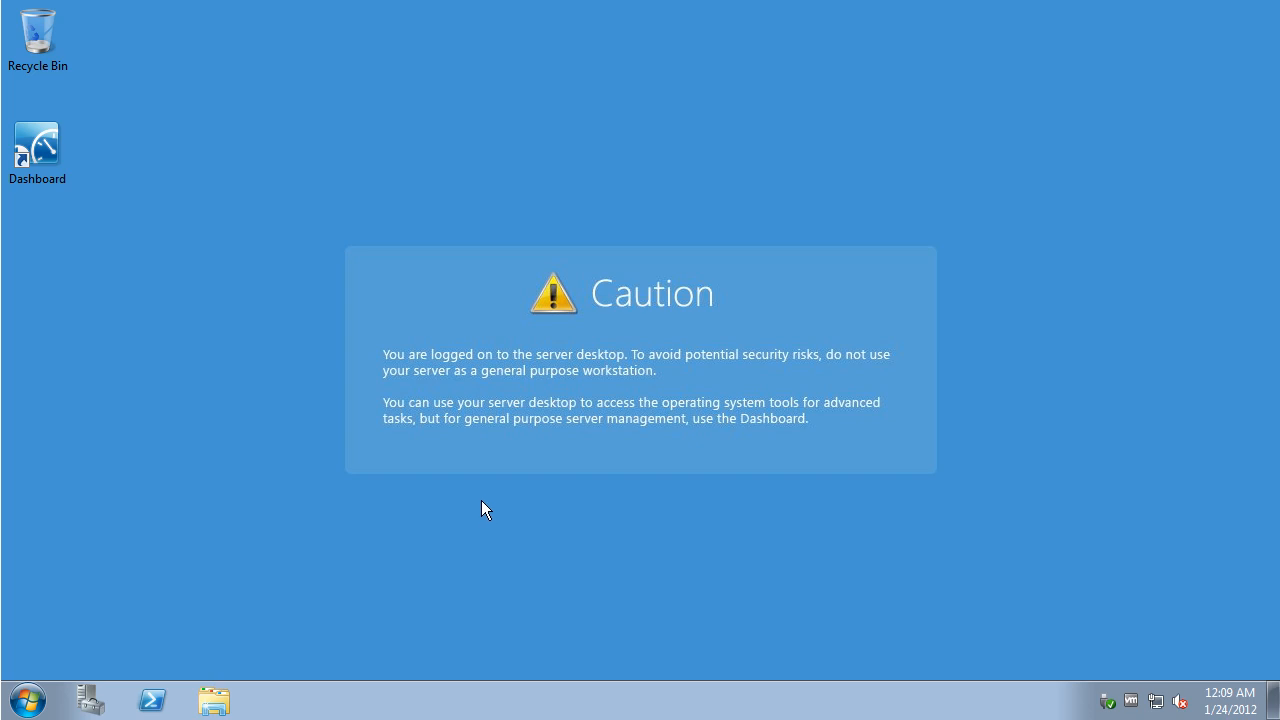
pyautogui.click(30, 157)
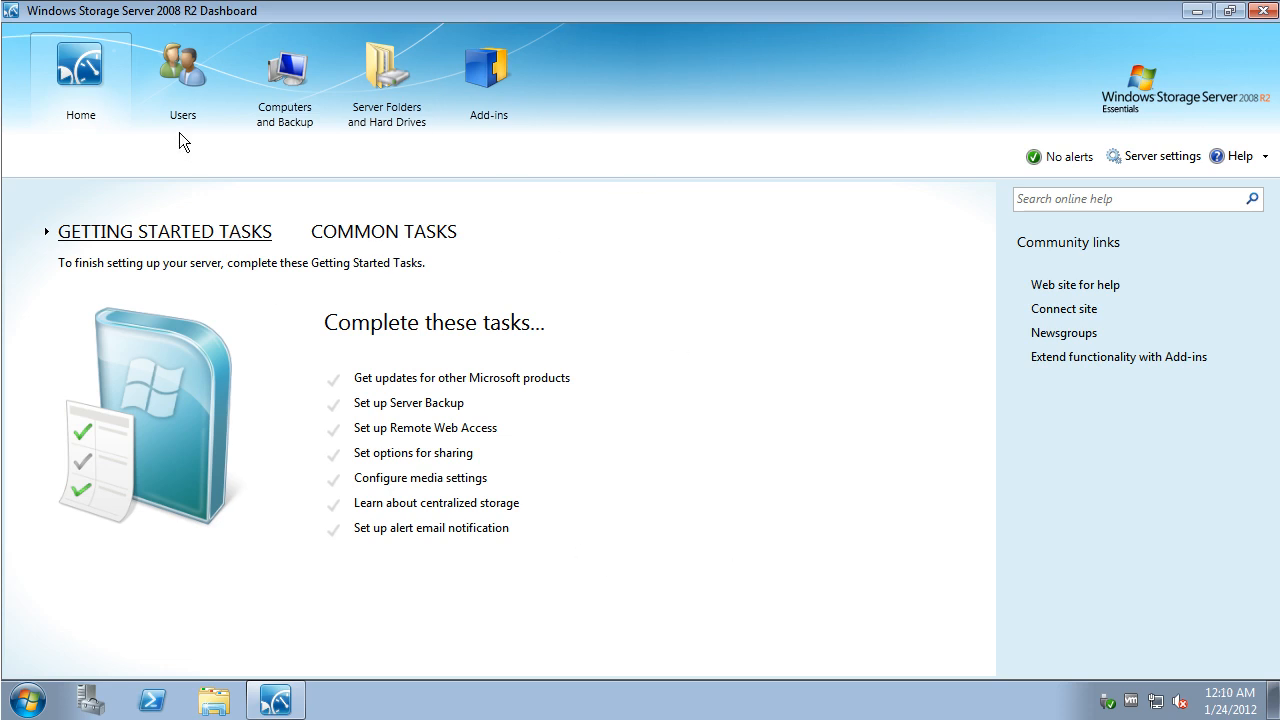
# - Browse the Users, Computers and Backup, Server Folders and Hard Drives, and Add-ins pages
pyautogui.click(168, 71)
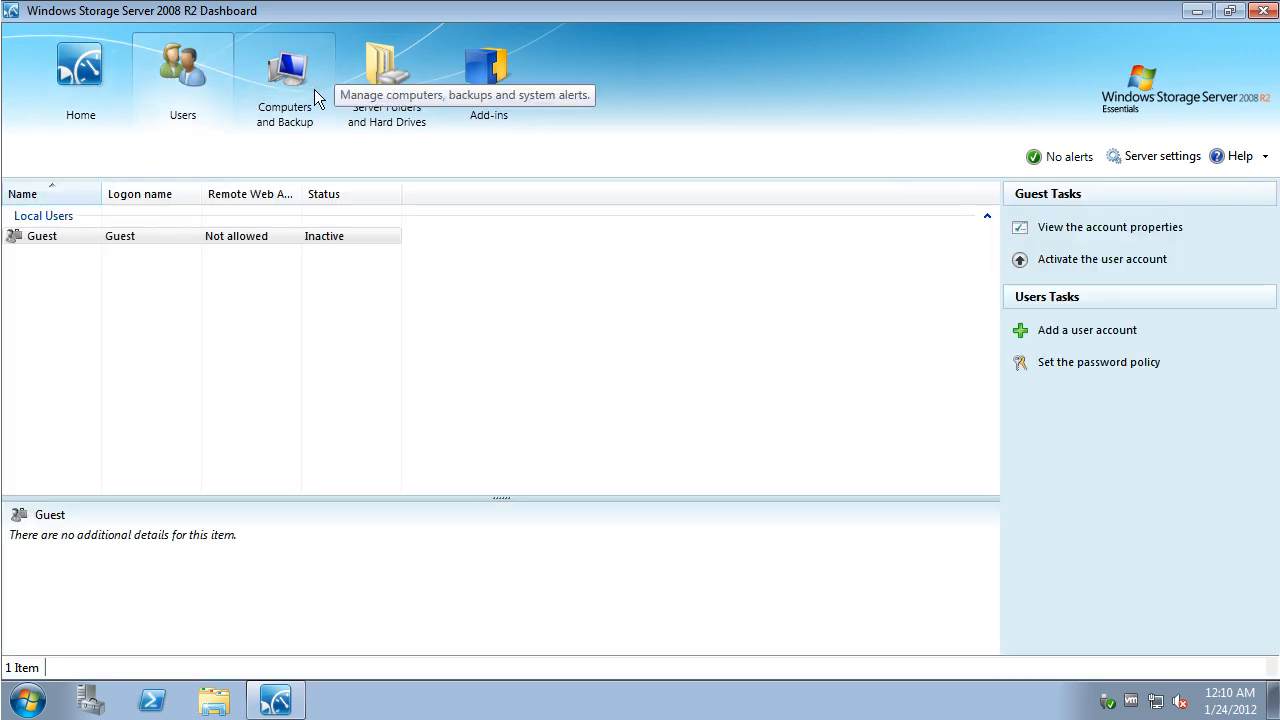
pyautogui.click(311, 77)
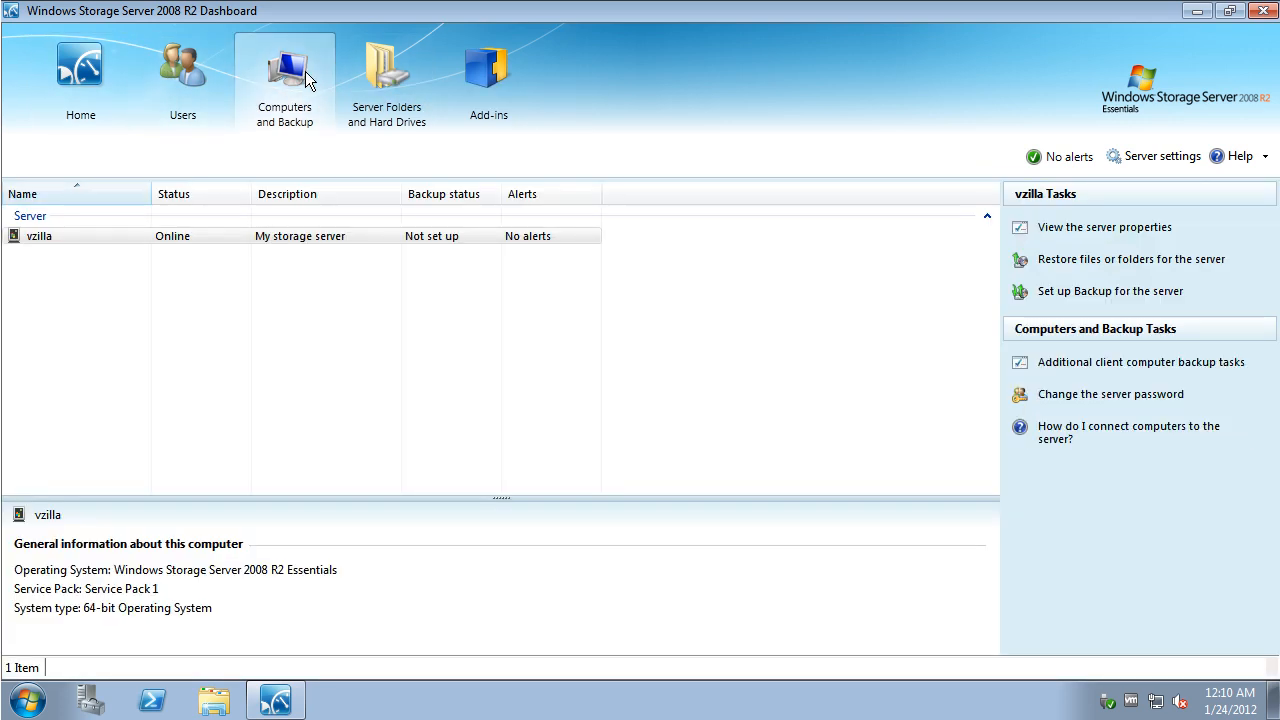
pyautogui.click(368, 72)
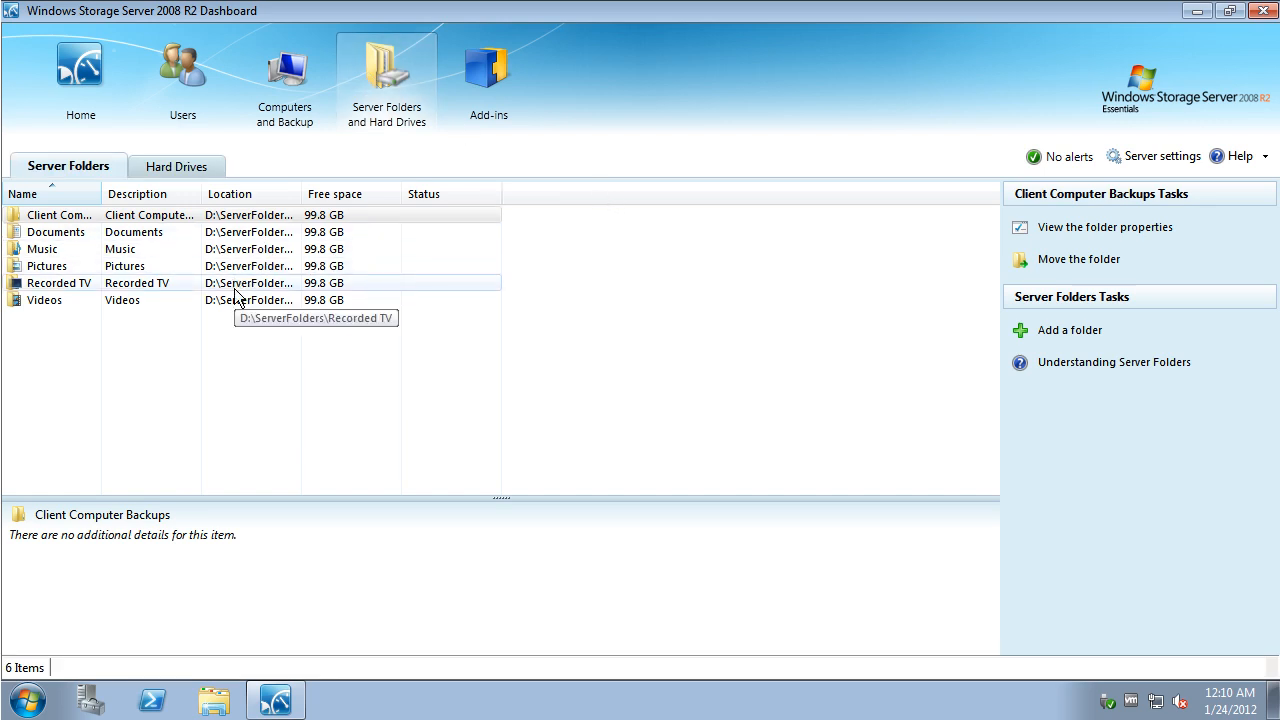
pyautogui.click(488, 75)
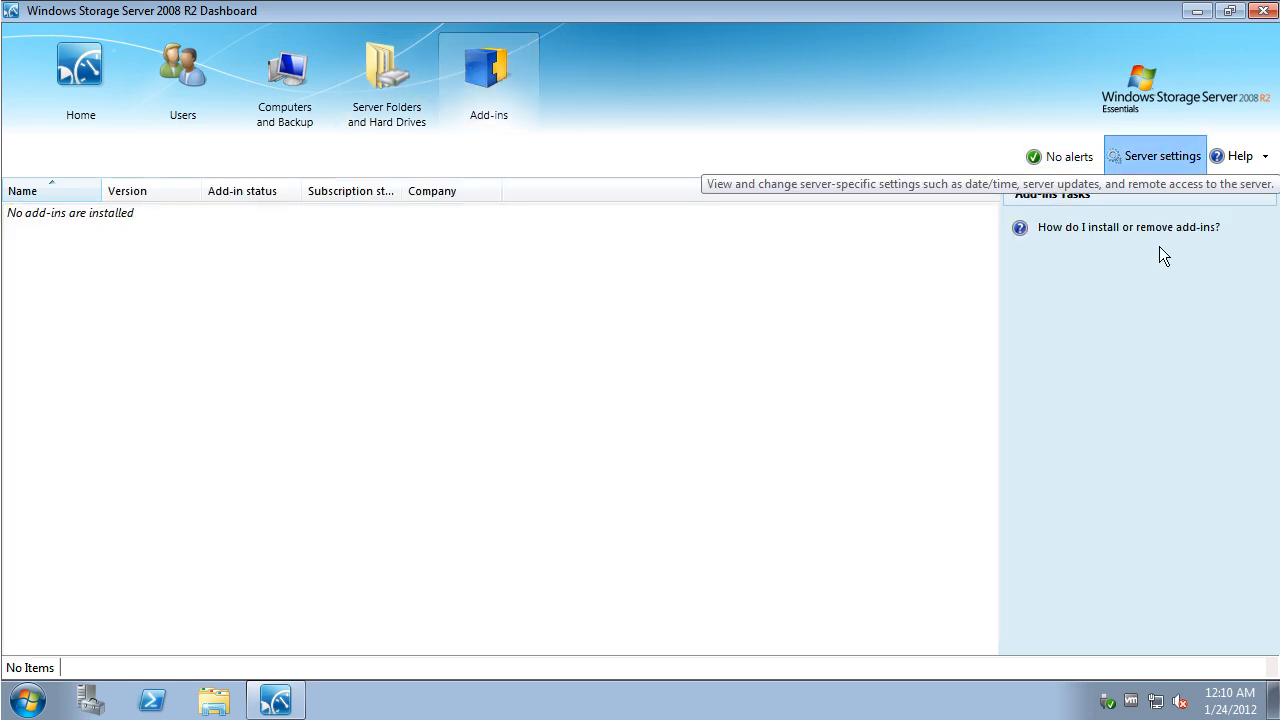
# - Turn on automatic Windows updates in Server settings, then view the Domain settings
pyautogui.click(1127, 160)
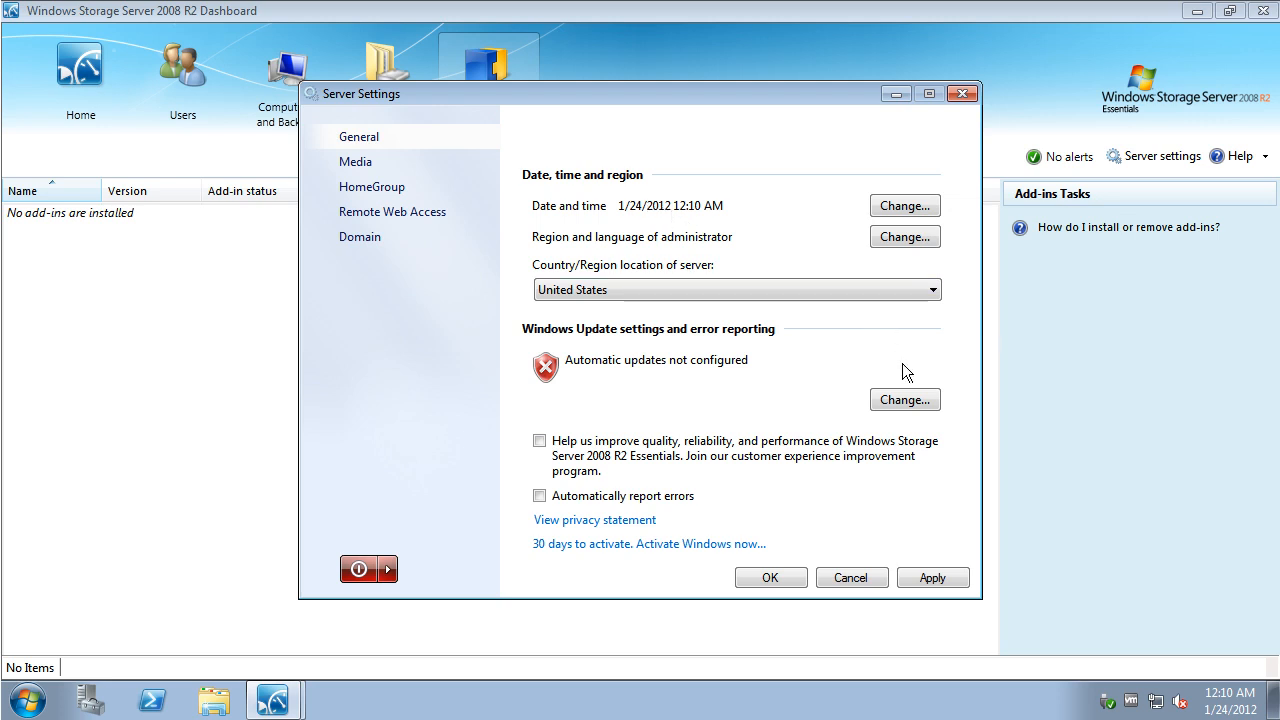
pyautogui.click(914, 402)
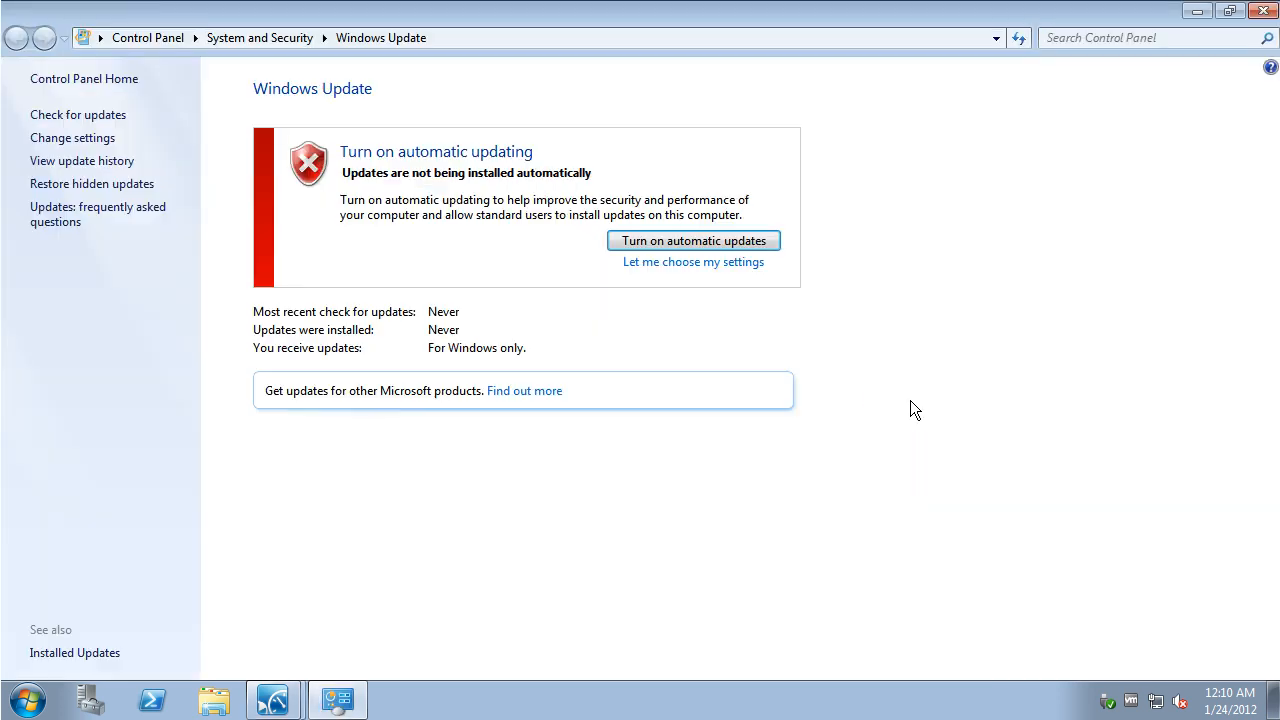
pyautogui.click(686, 240)
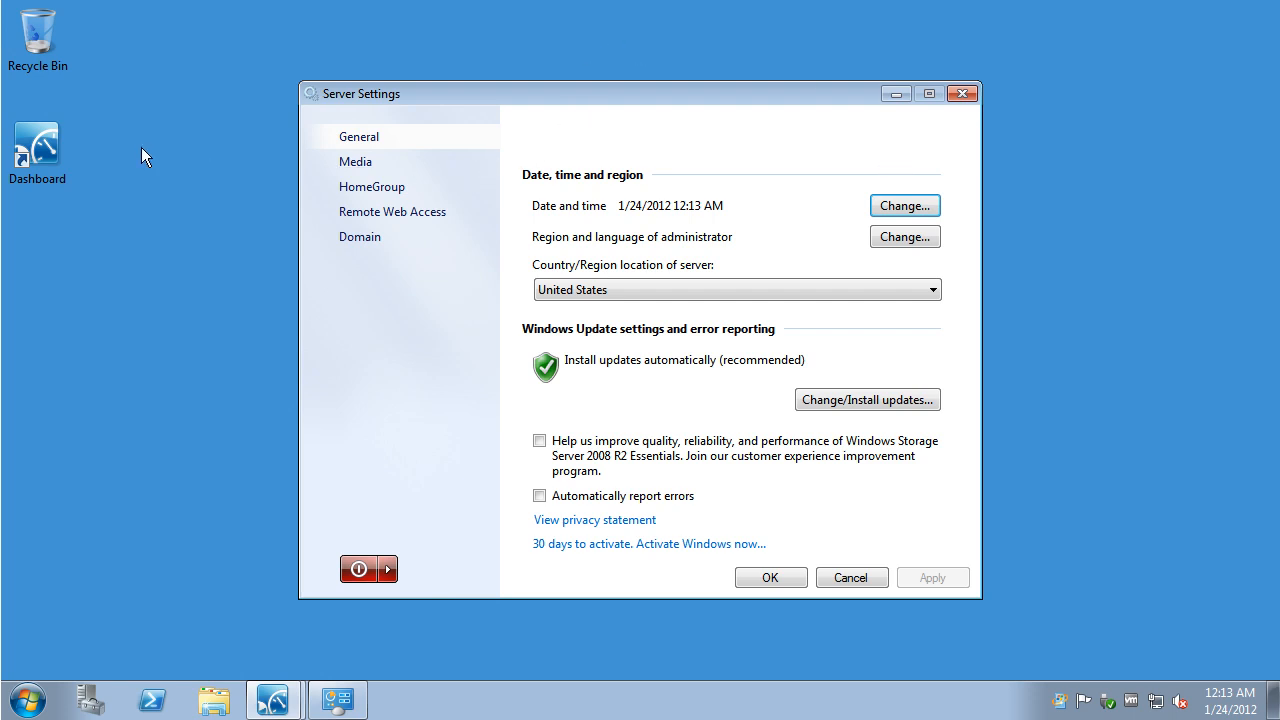
pyautogui.click(356, 237)
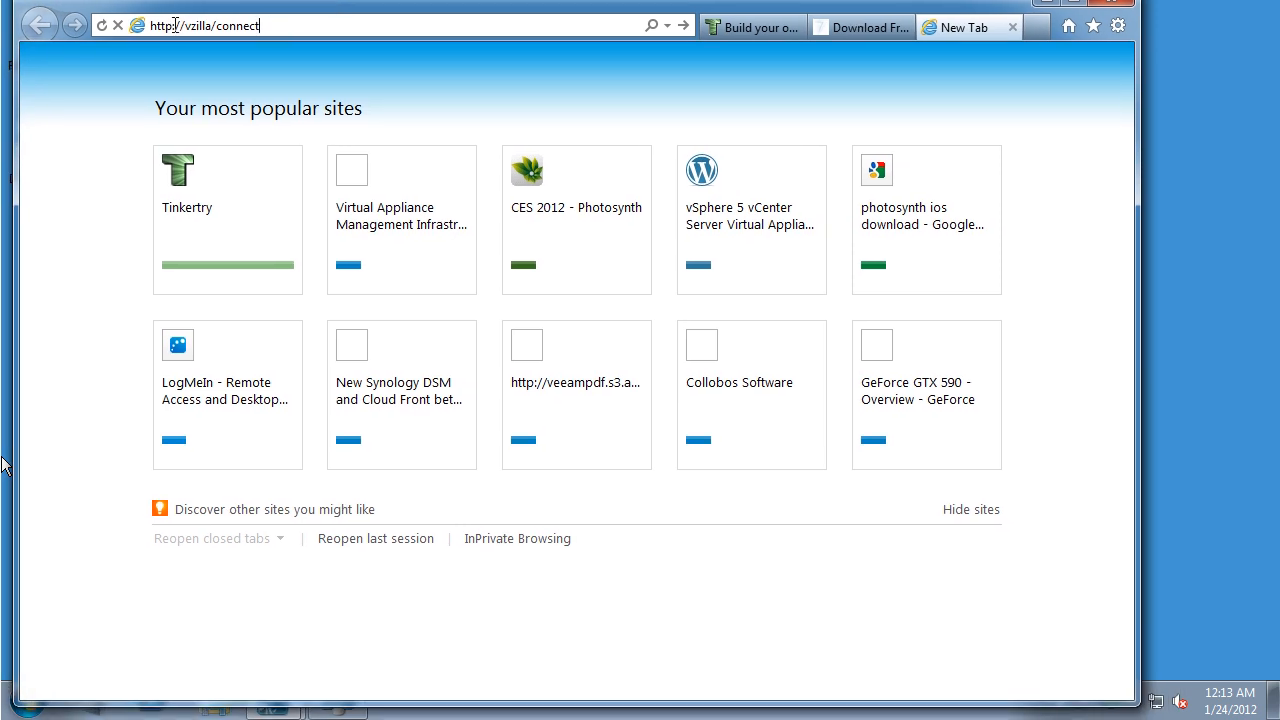
pyautogui.moveTo(229, 7); pyautogui.dragTo(732, 319)
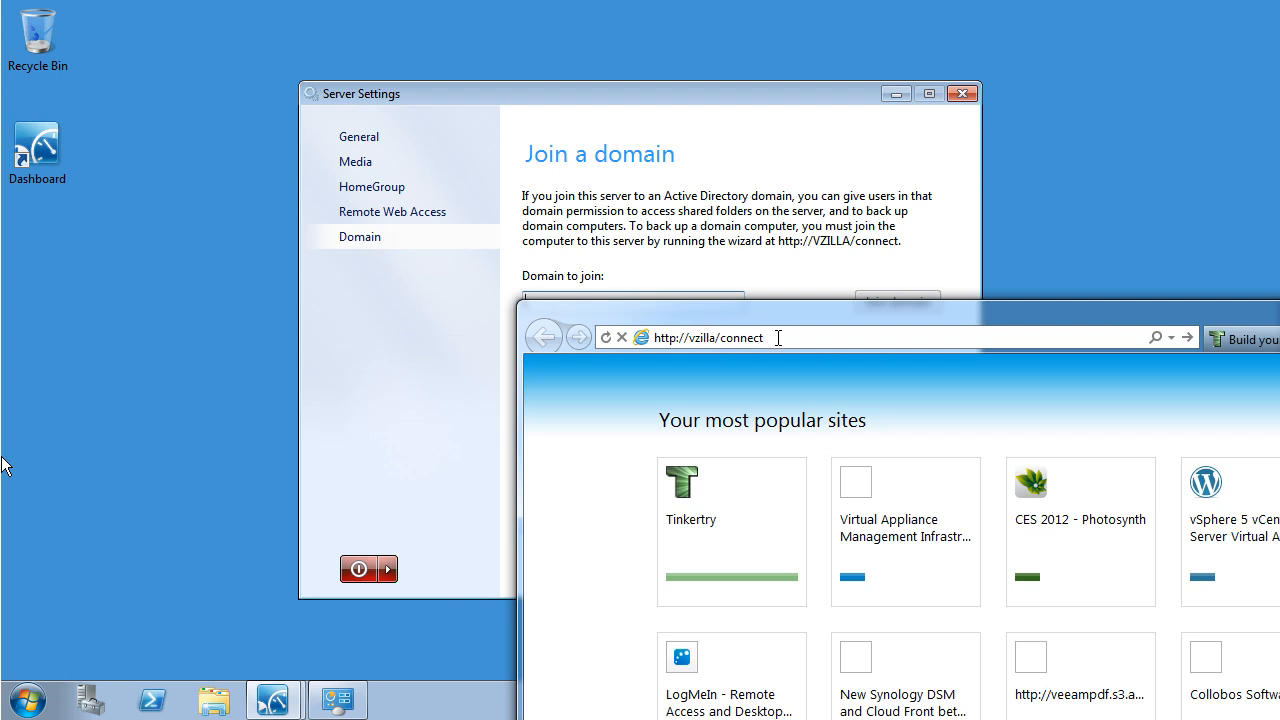
pyautogui.press('Return')
pyautogui.moveTo(789, 314); pyautogui.dragTo(272, 12)
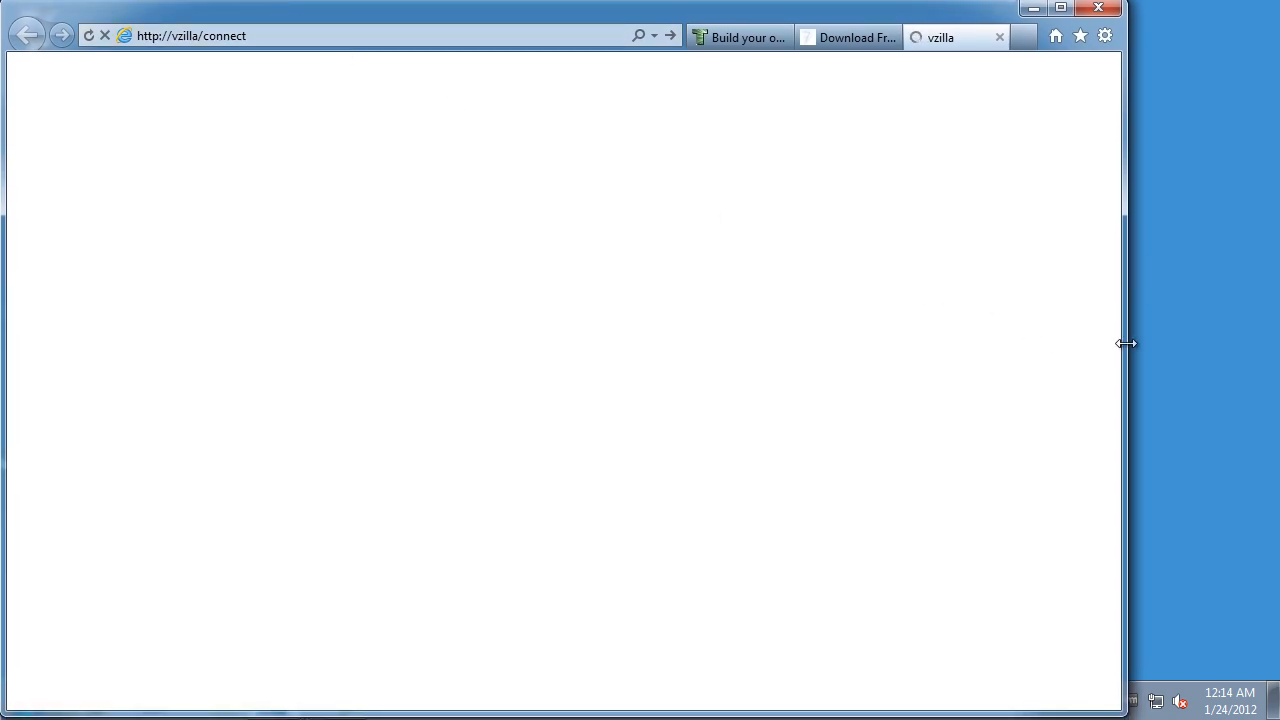
pyautogui.moveTo(1123, 343); pyautogui.dragTo(1272, 348)
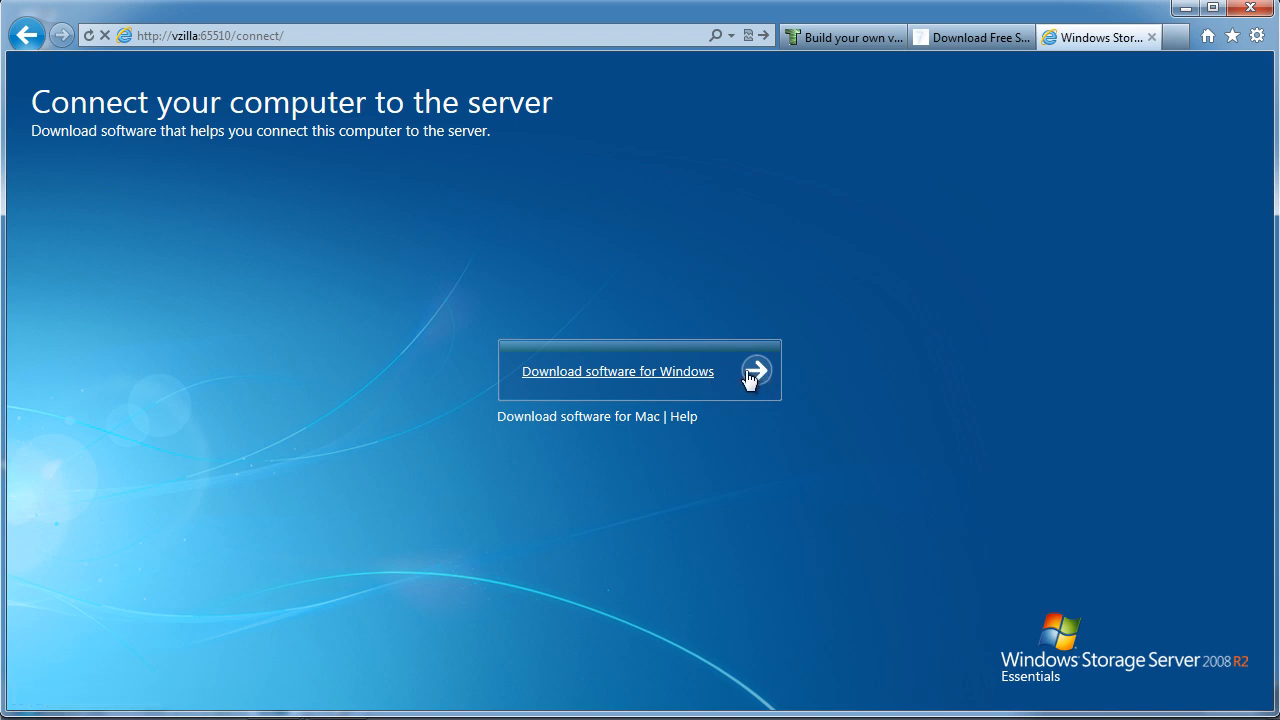
pyautogui.click(708, 378)
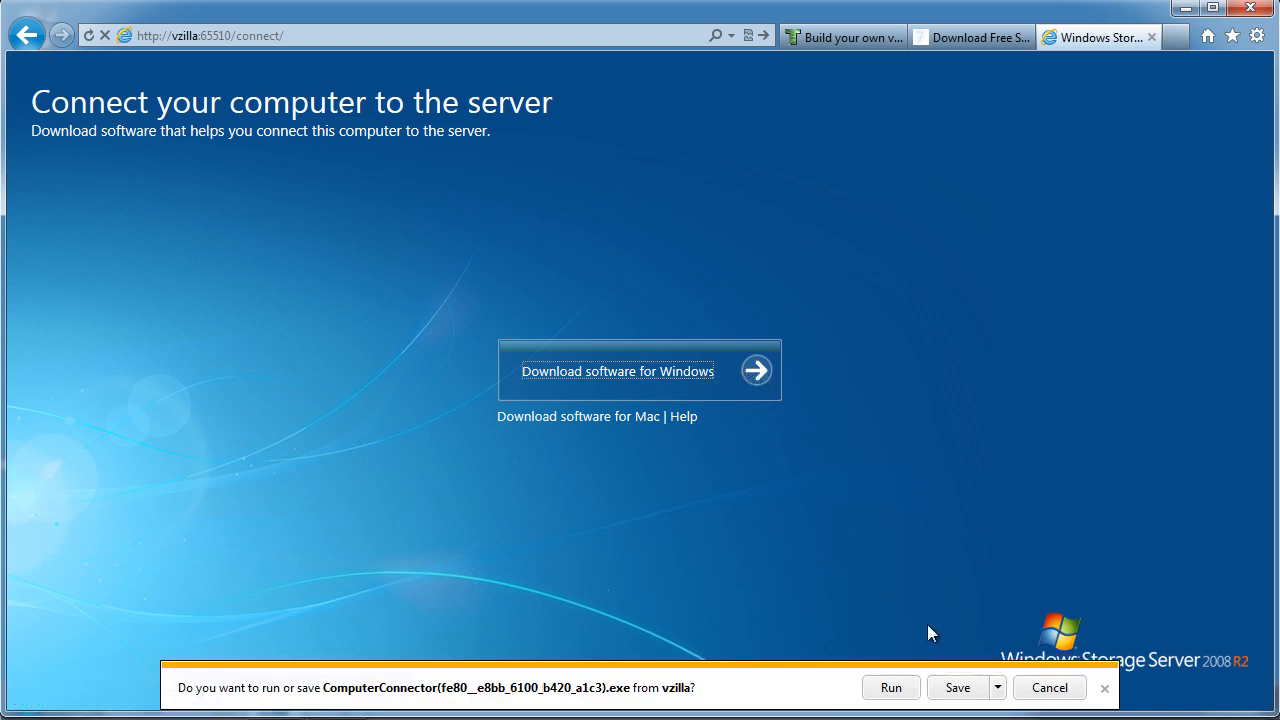